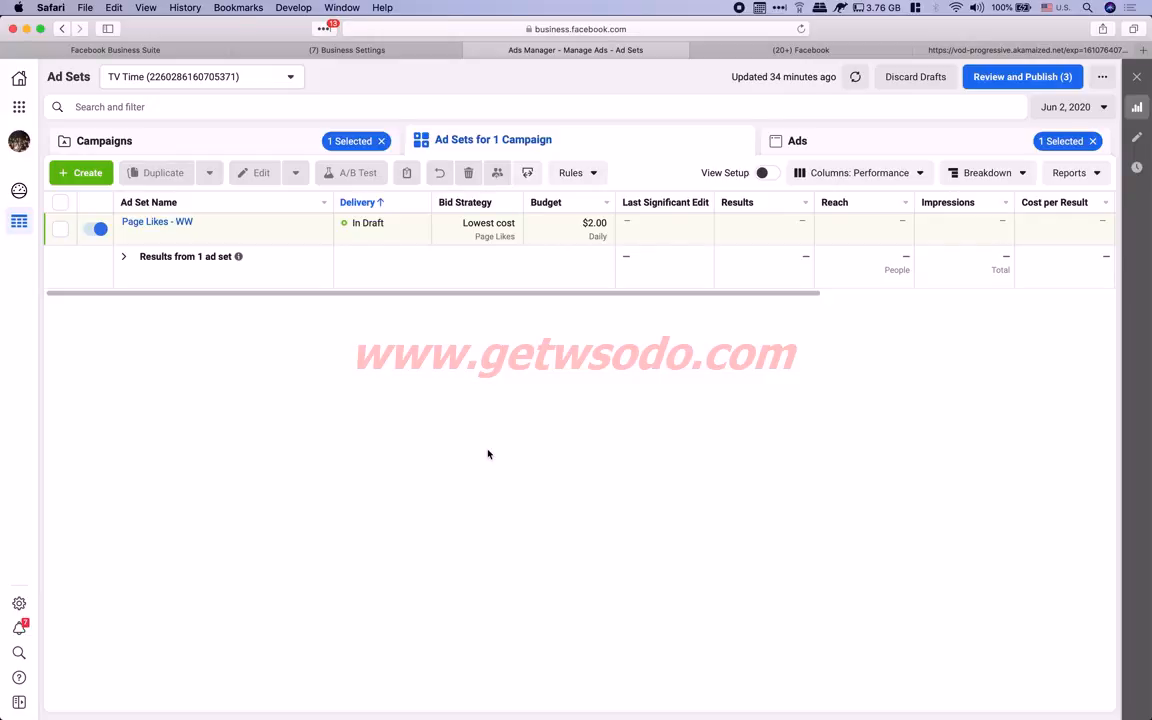
Copy the systeme.io start-quiz page URL from Chrome and open a new incognito window
key(super+Tab)
key(super+Tab)
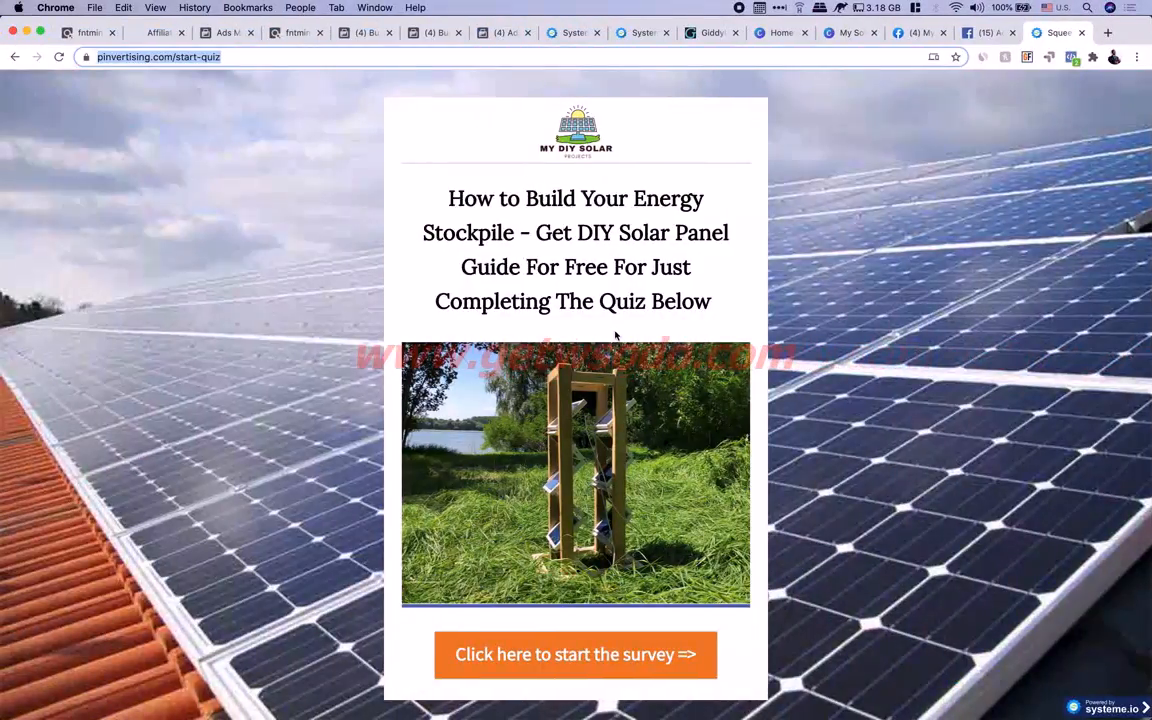
click(241, 59)
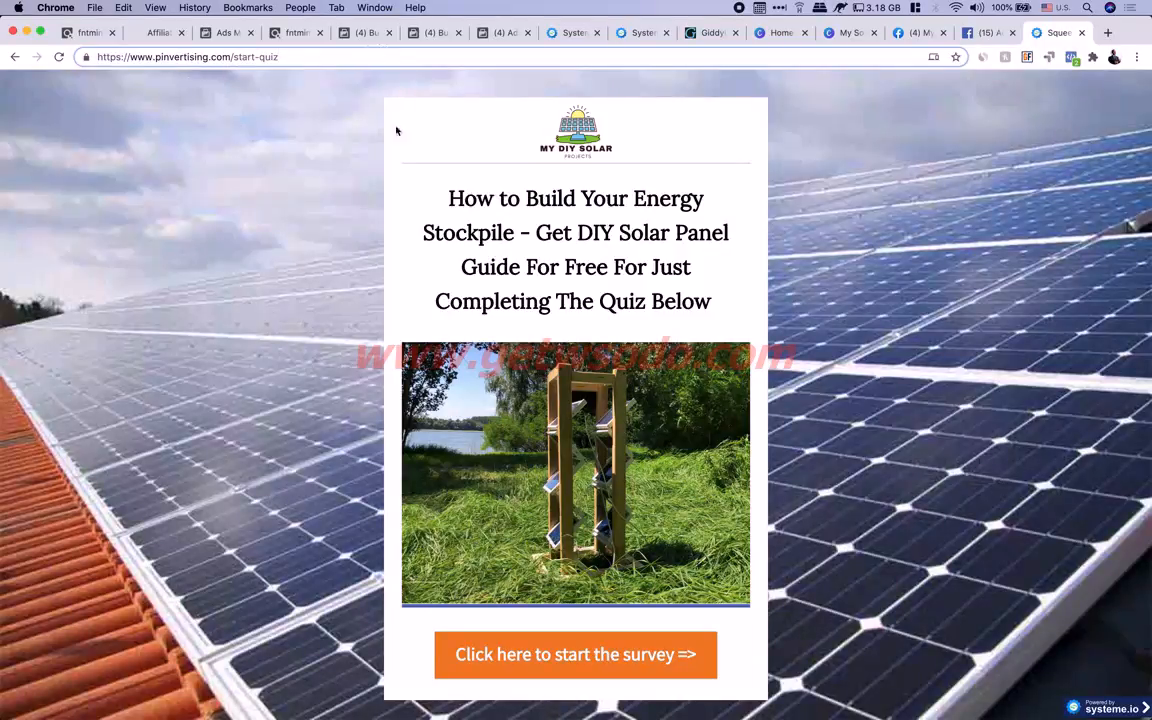
click(205, 55)
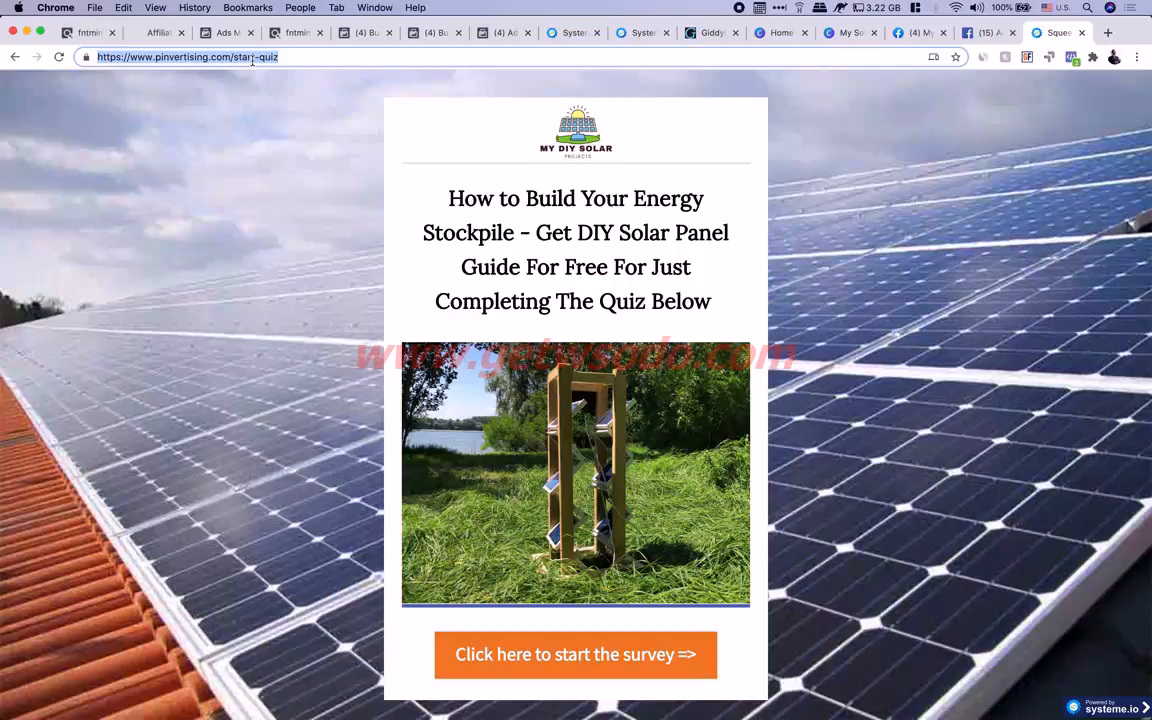
right_click(214, 56)
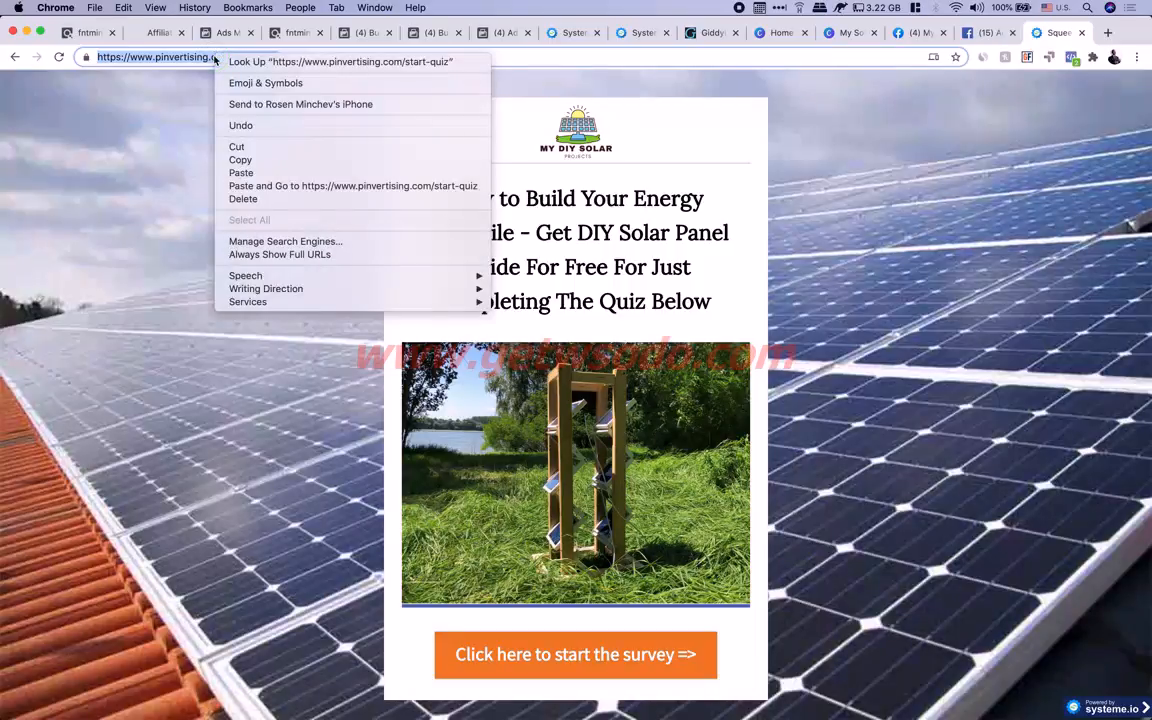
click(265, 158)
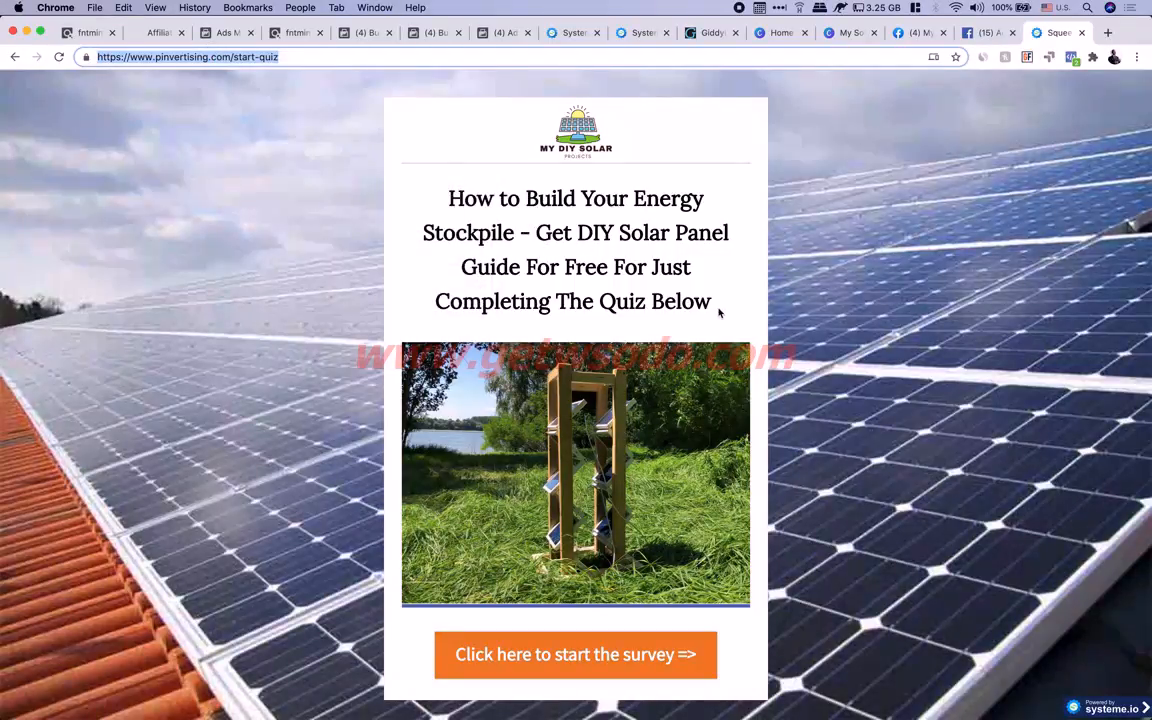
key(super+shift+n)
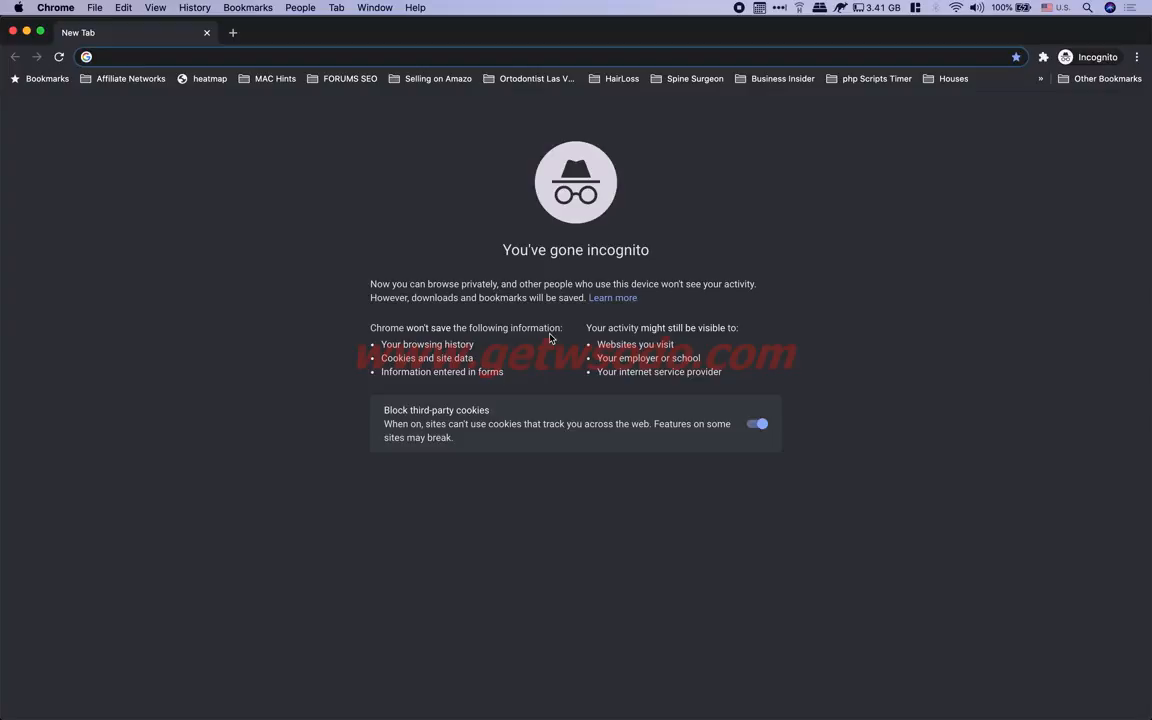
Paste the start-quiz URL into the incognito address bar and load the DIY Solar squeeze page
right_click(156, 58)
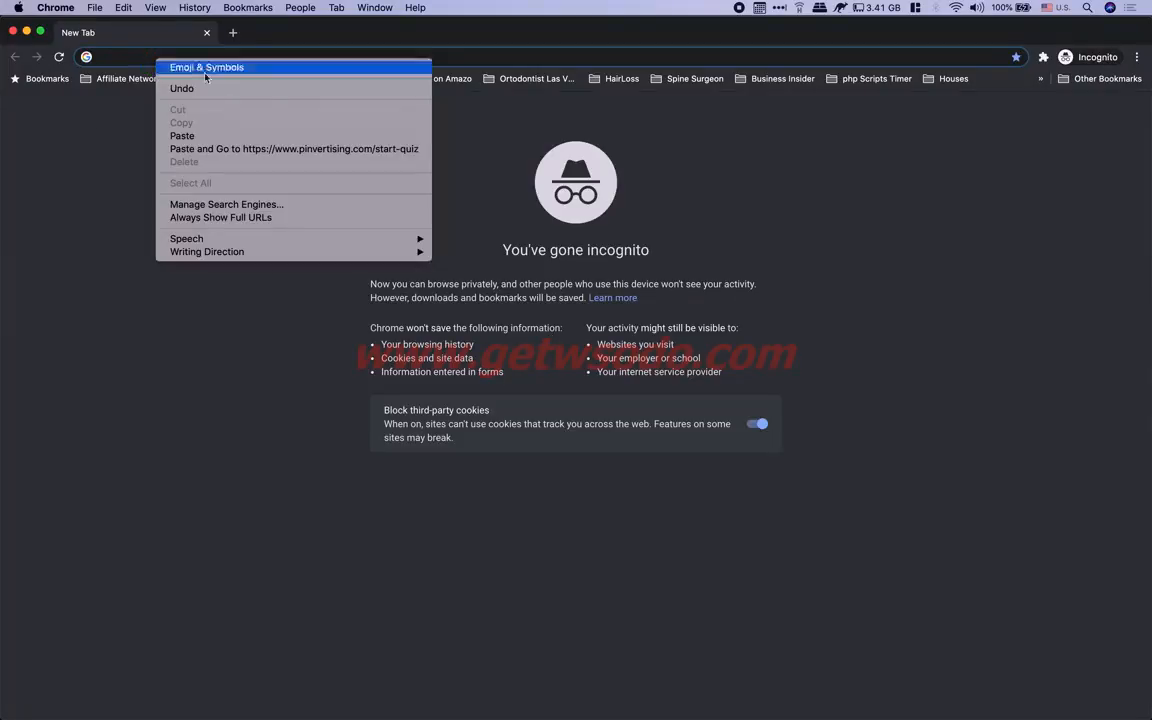
click(215, 135)
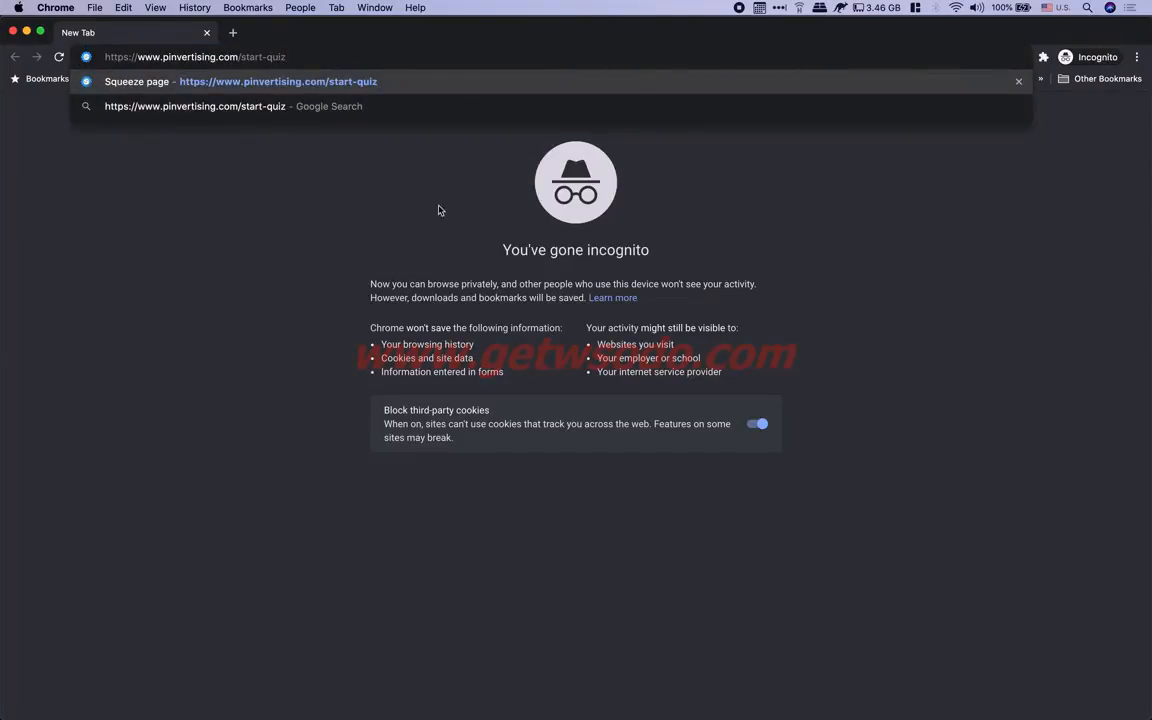
click(437, 207)
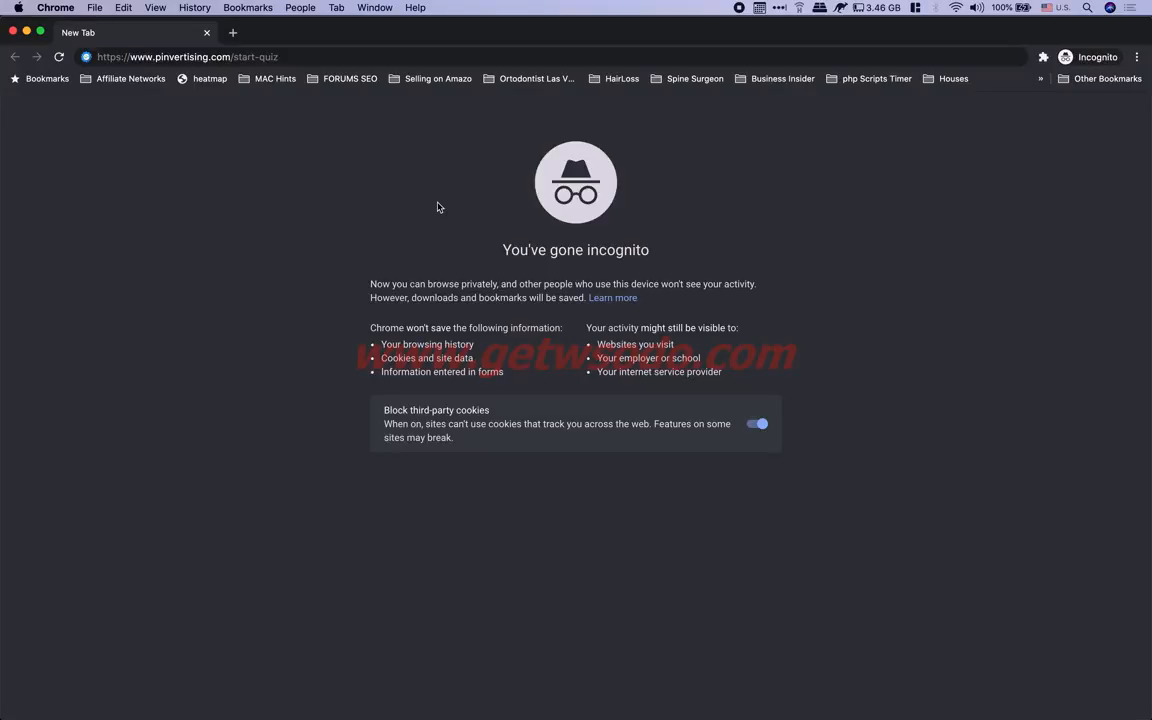
click(332, 49)
key(Return)
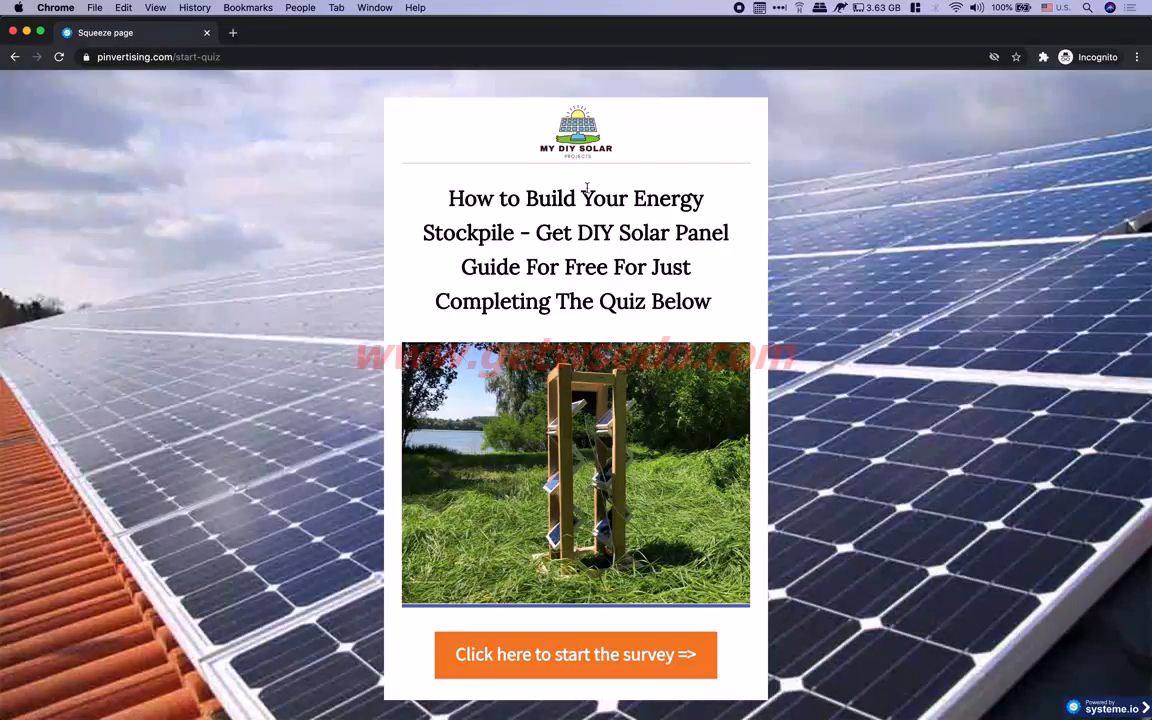
drag(446, 198, 637, 309)
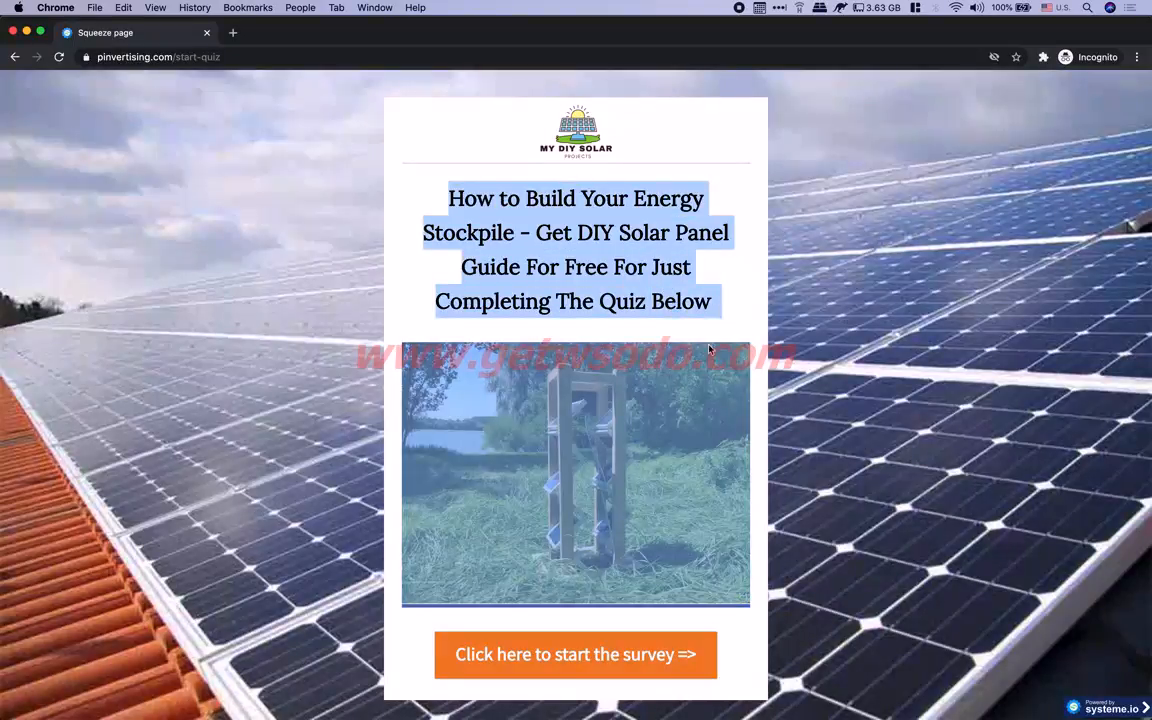
scroll(637, 309, down, 5)
click(792, 316)
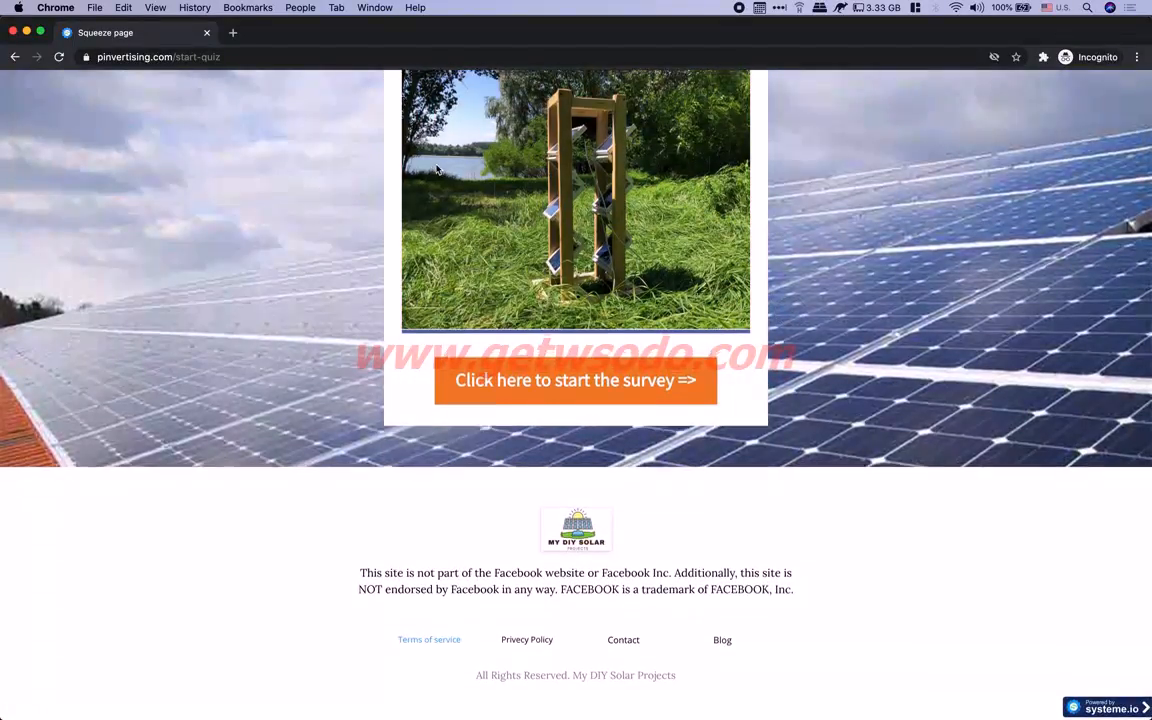
scroll(712, 252, up, 3)
drag(134, 30, 157, 76)
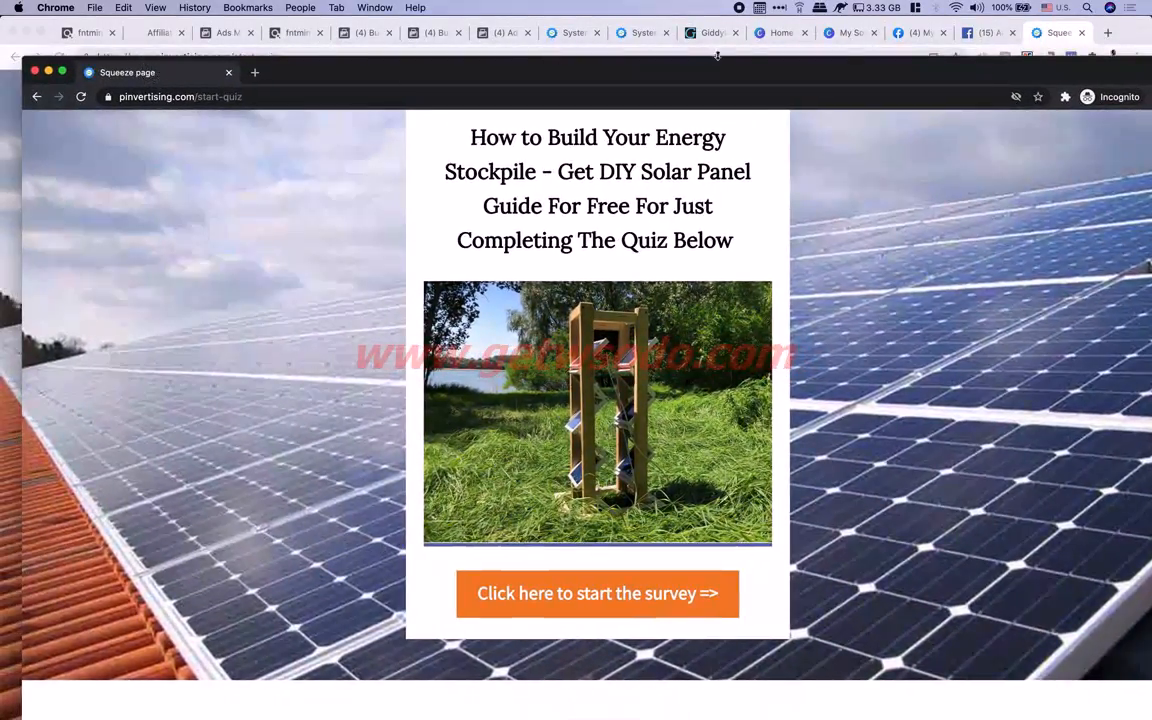
drag(934, 70, 898, 69)
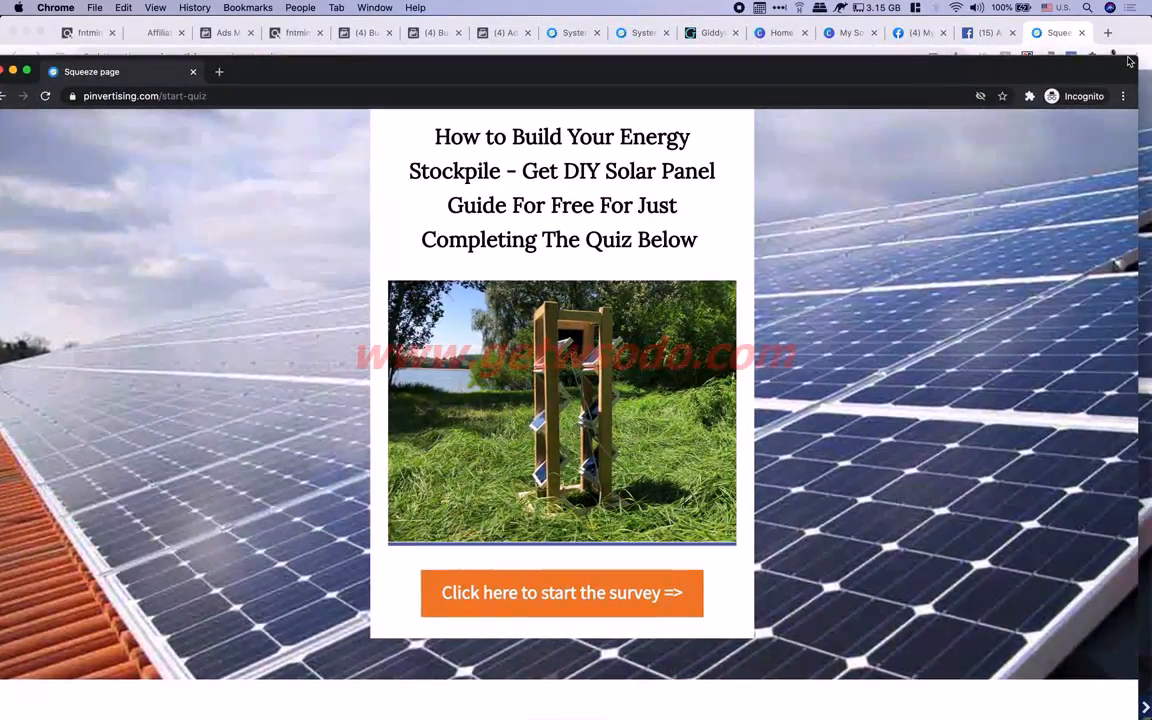
drag(1135, 60, 673, 79)
scroll(537, 240, up, 2)
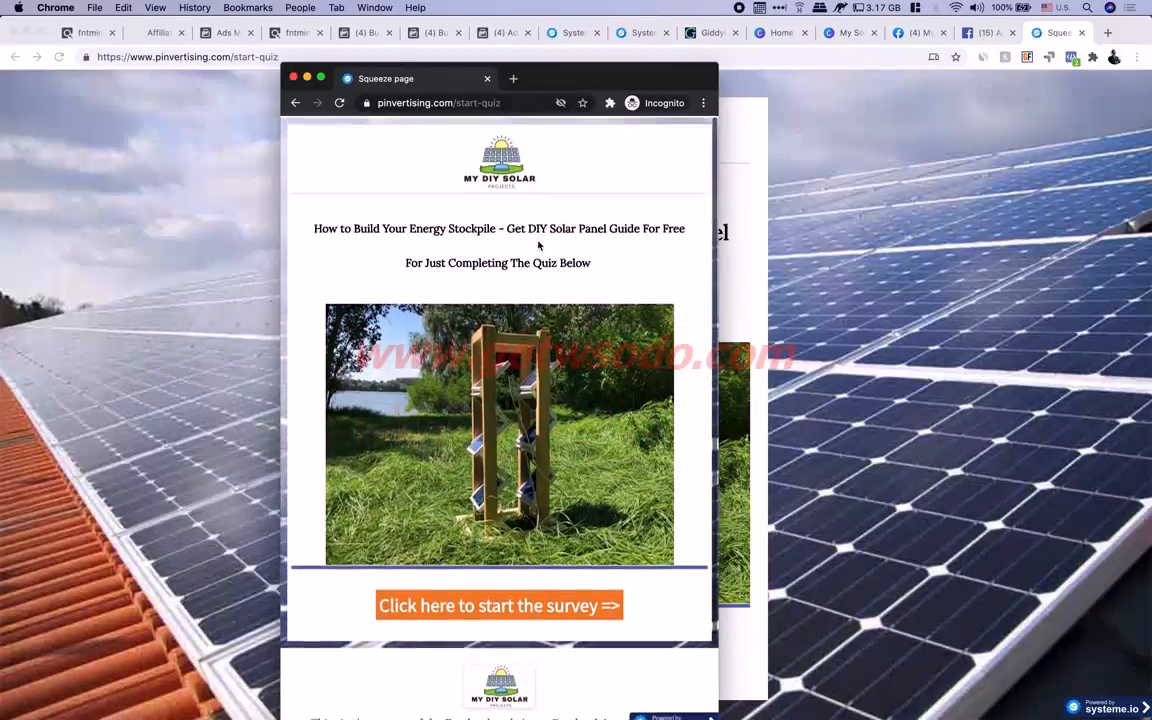
scroll(538, 245, down, 3)
scroll(538, 245, up, 2)
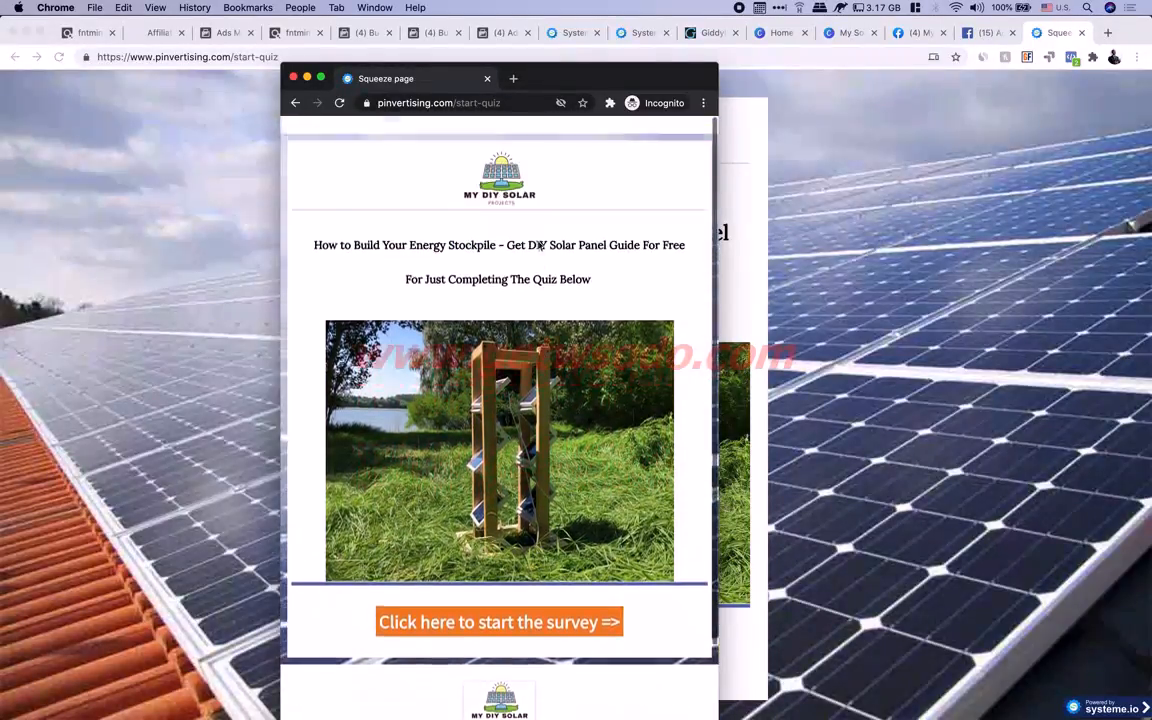
scroll(538, 245, down, 3)
scroll(545, 235, up, 3)
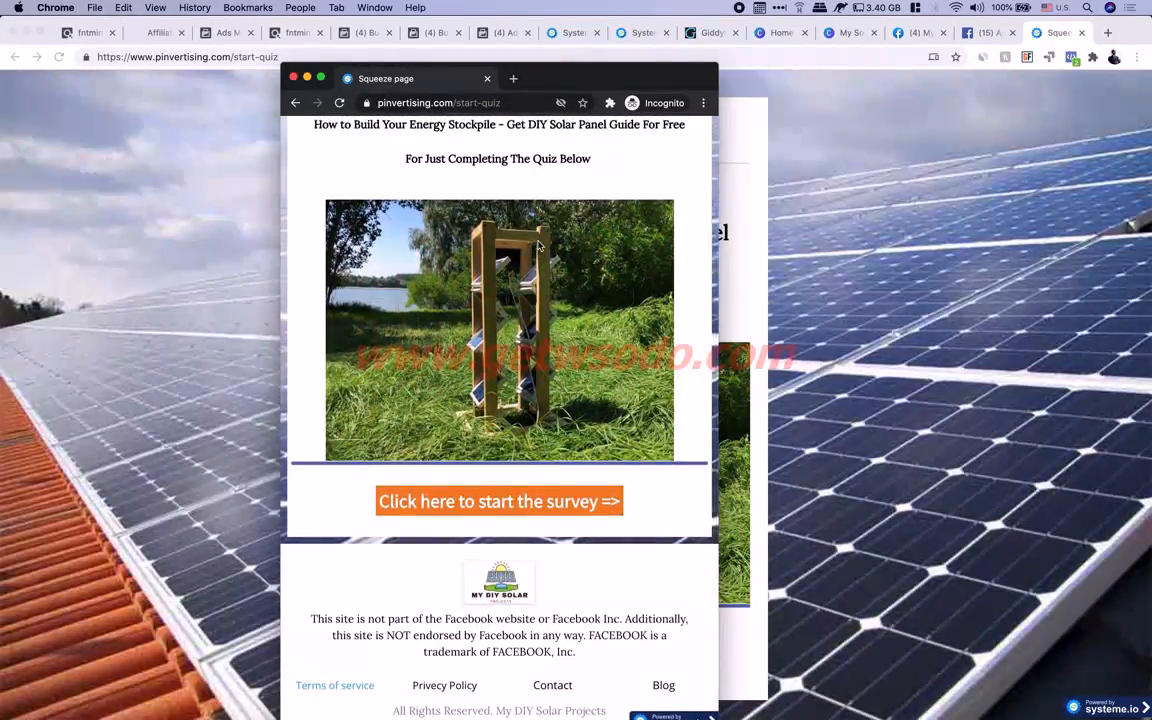
double_click(597, 77)
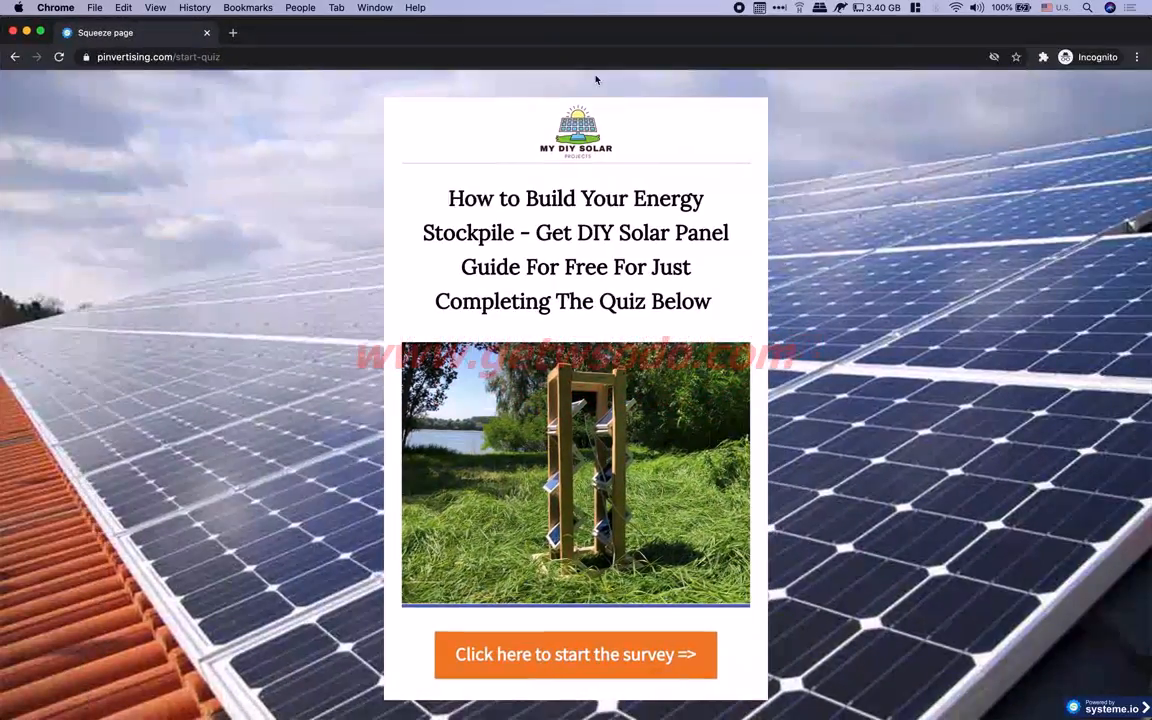
drag(443, 198, 497, 198)
click(629, 199)
drag(447, 231, 716, 294)
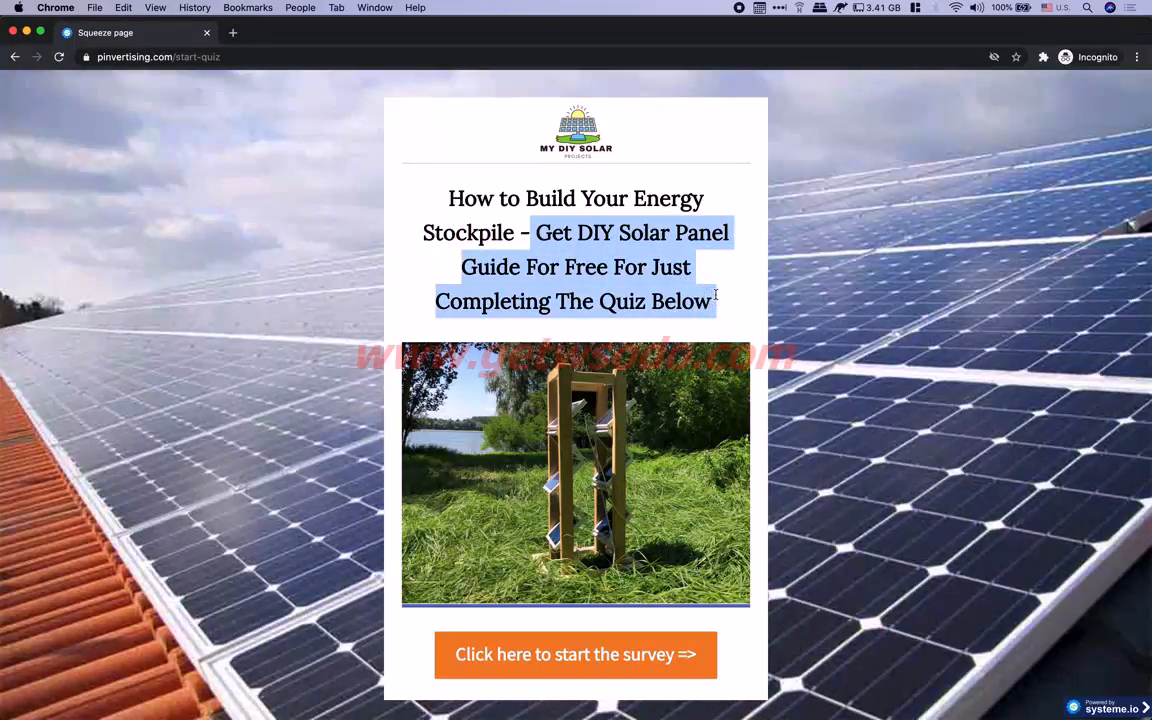
click(713, 260)
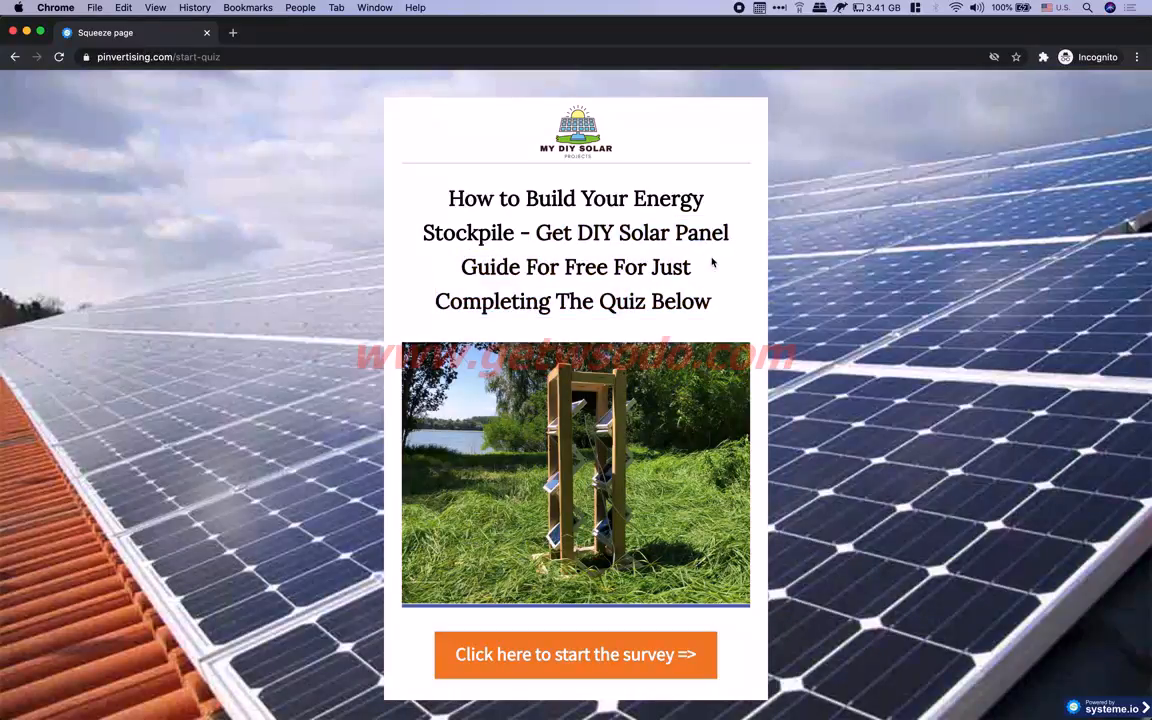
scroll(713, 262, down, 3)
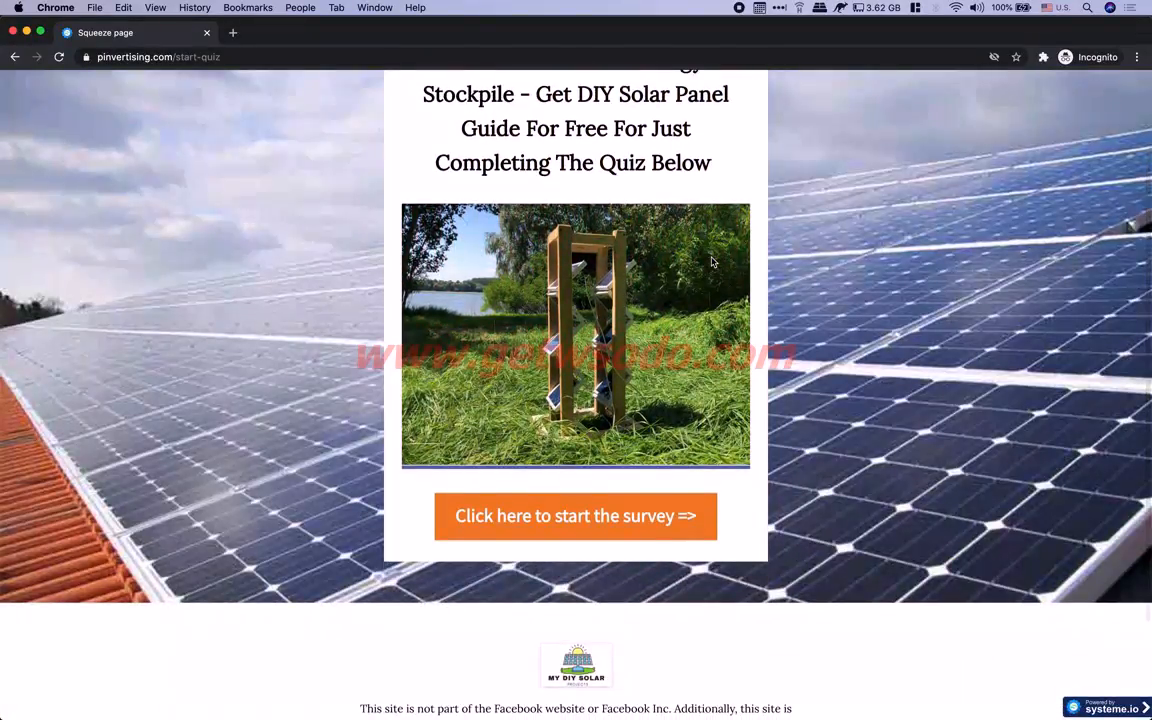
scroll(713, 262, up, 3)
drag(447, 199, 509, 200)
triple_click(613, 242)
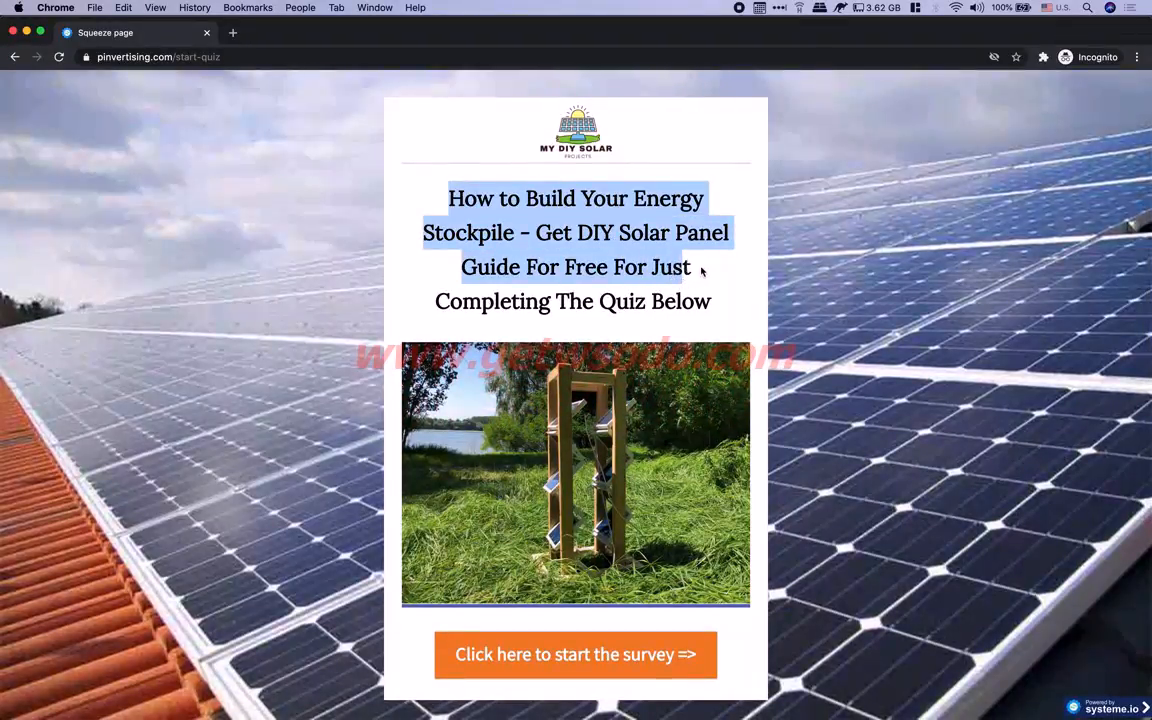
click(703, 268)
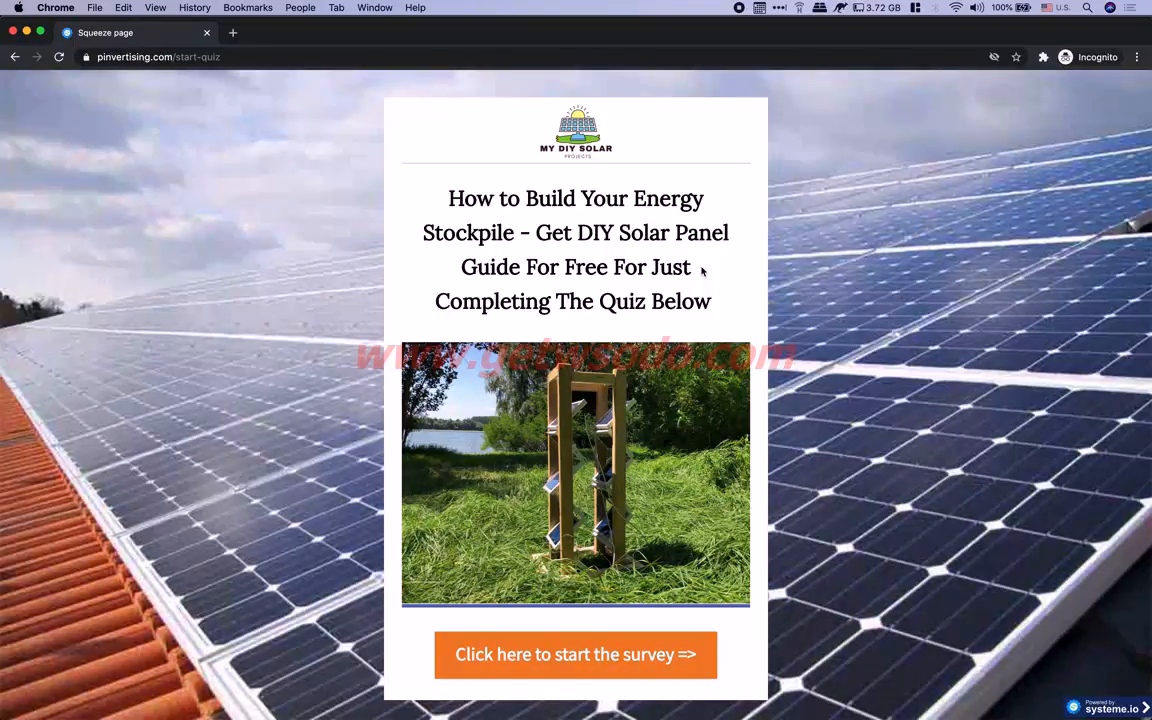
scroll(514, 560, down, 1)
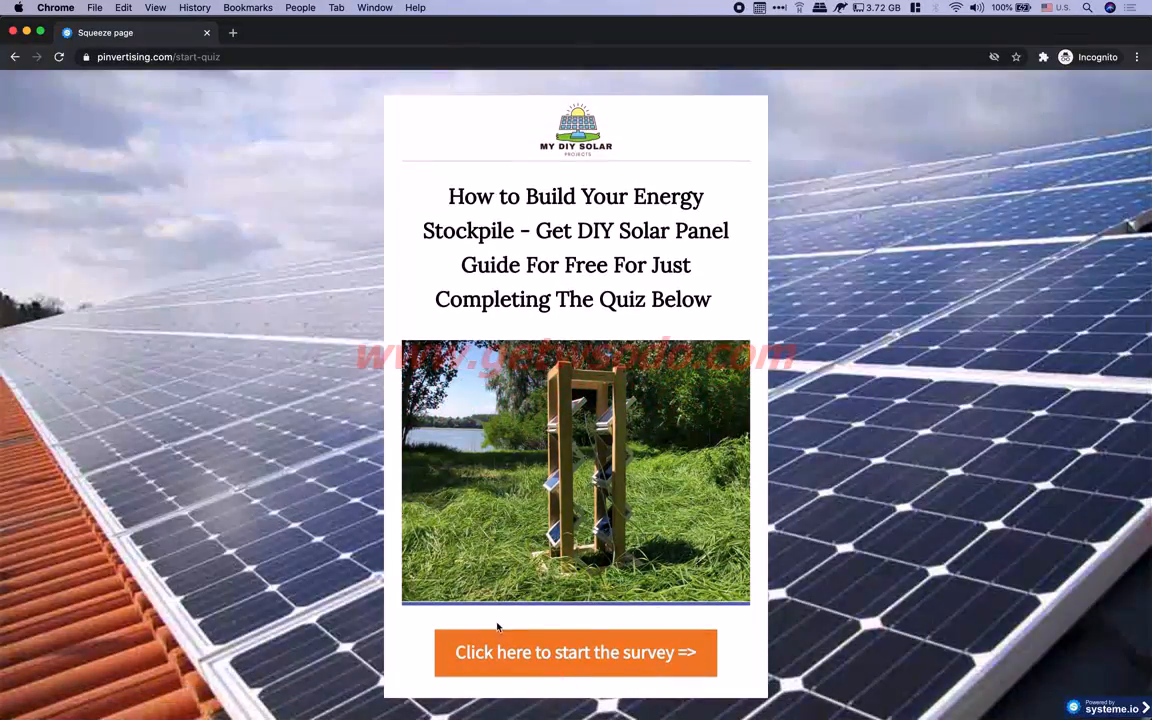
click(521, 658)
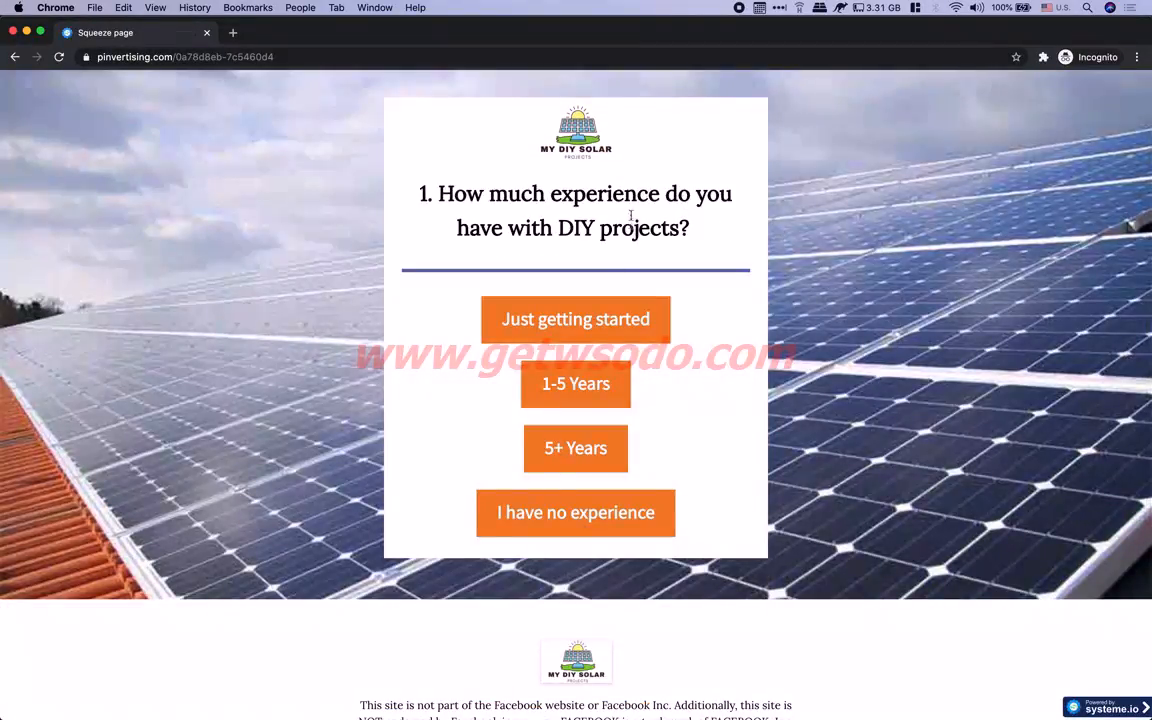
drag(431, 191, 629, 273)
click(576, 320)
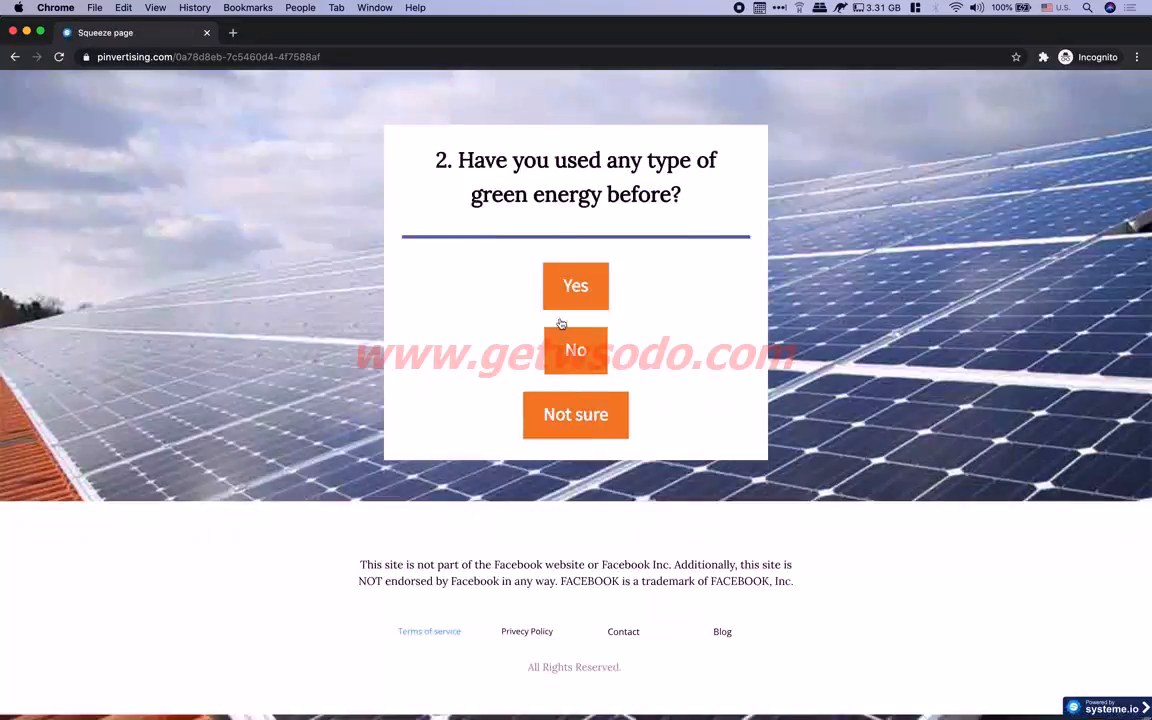
click(576, 322)
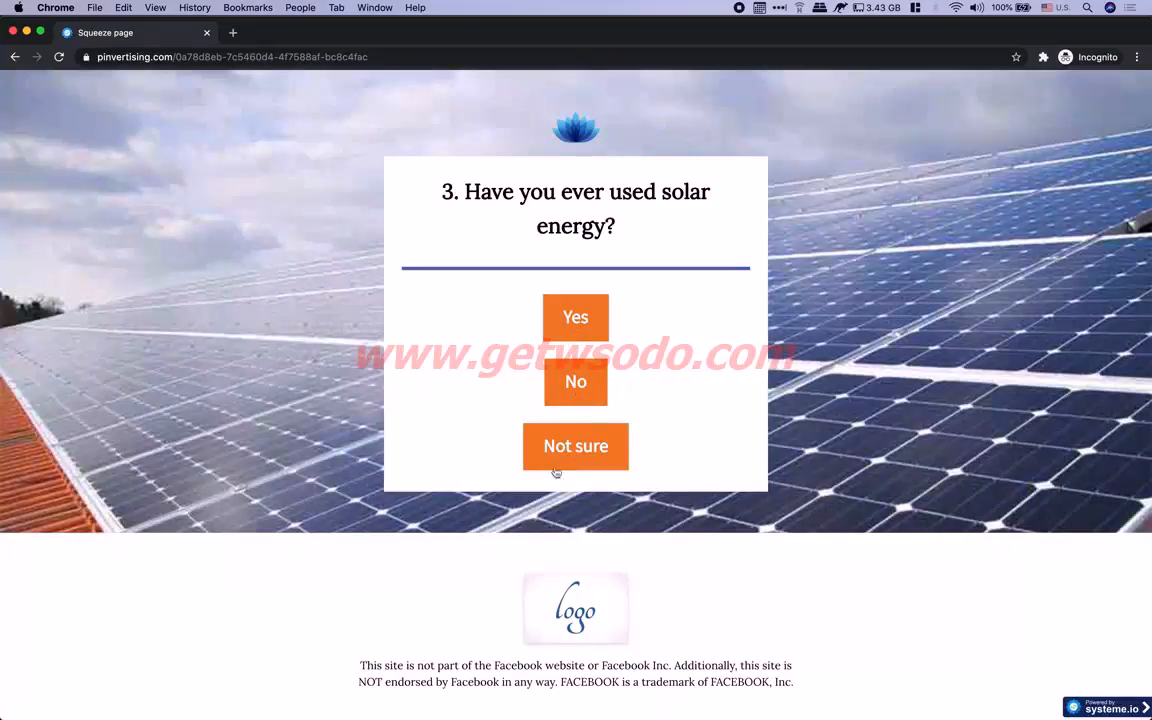
click(575, 382)
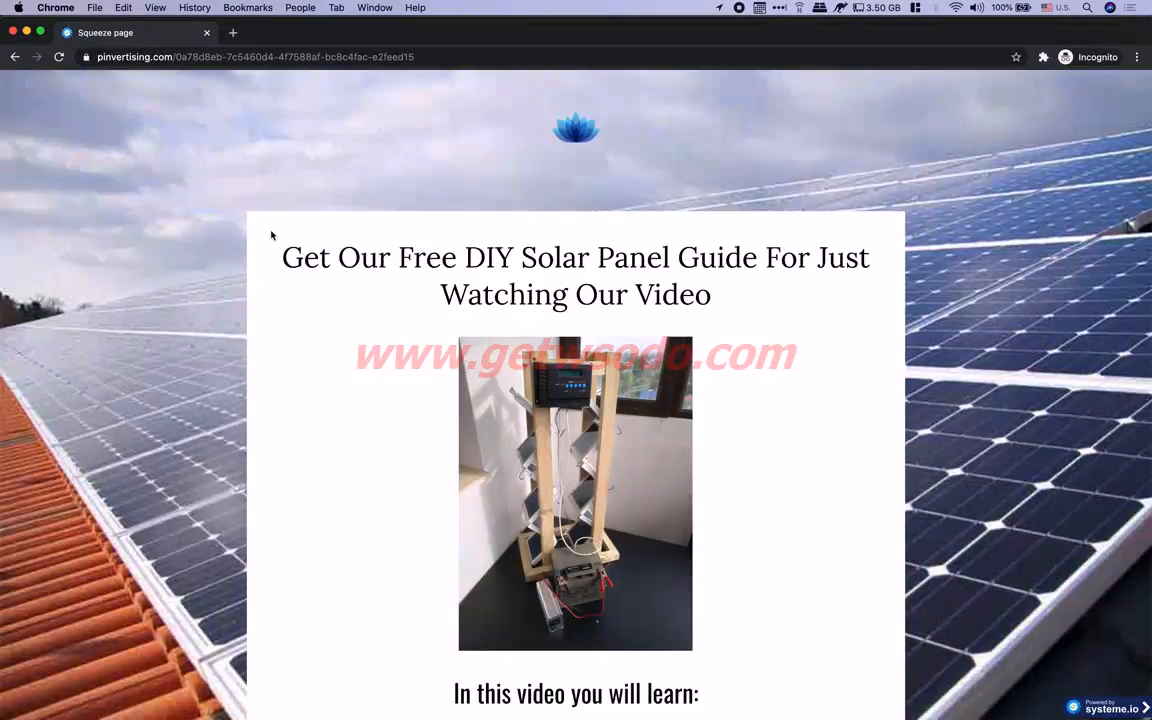
drag(378, 257, 809, 252)
scroll(759, 410, down, 2)
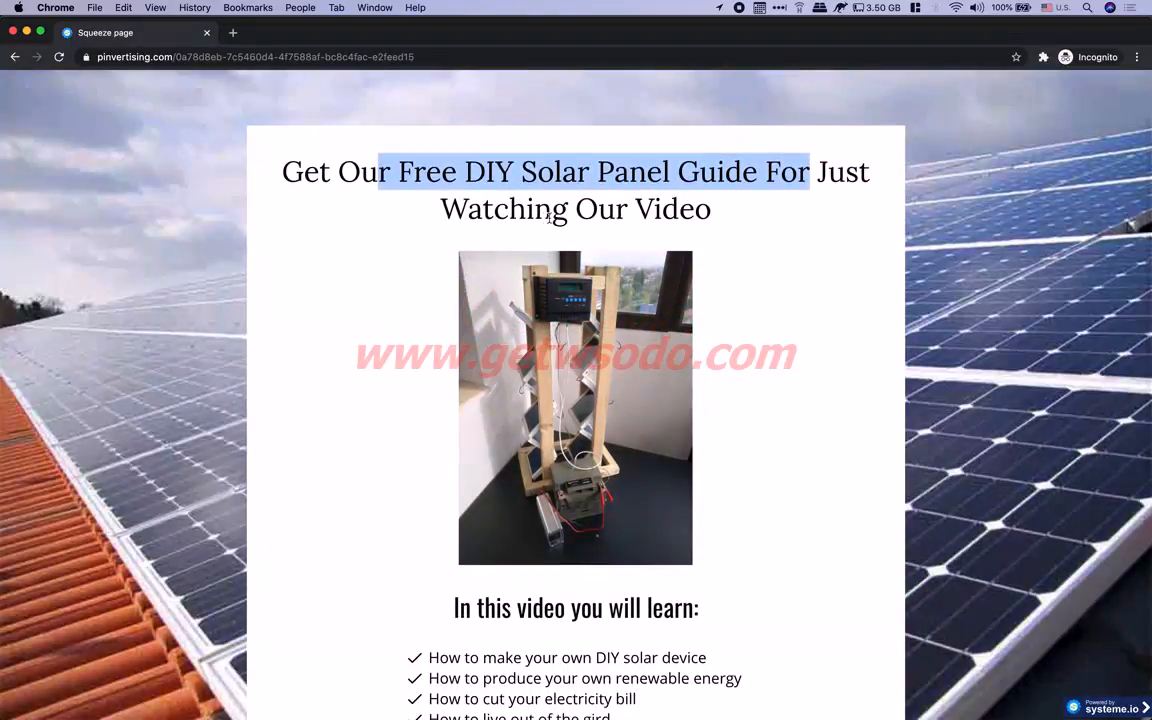
scroll(645, 248, down, 6)
scroll(646, 245, up, 3)
scroll(646, 244, up, 4)
click(627, 236)
drag(669, 256, 751, 293)
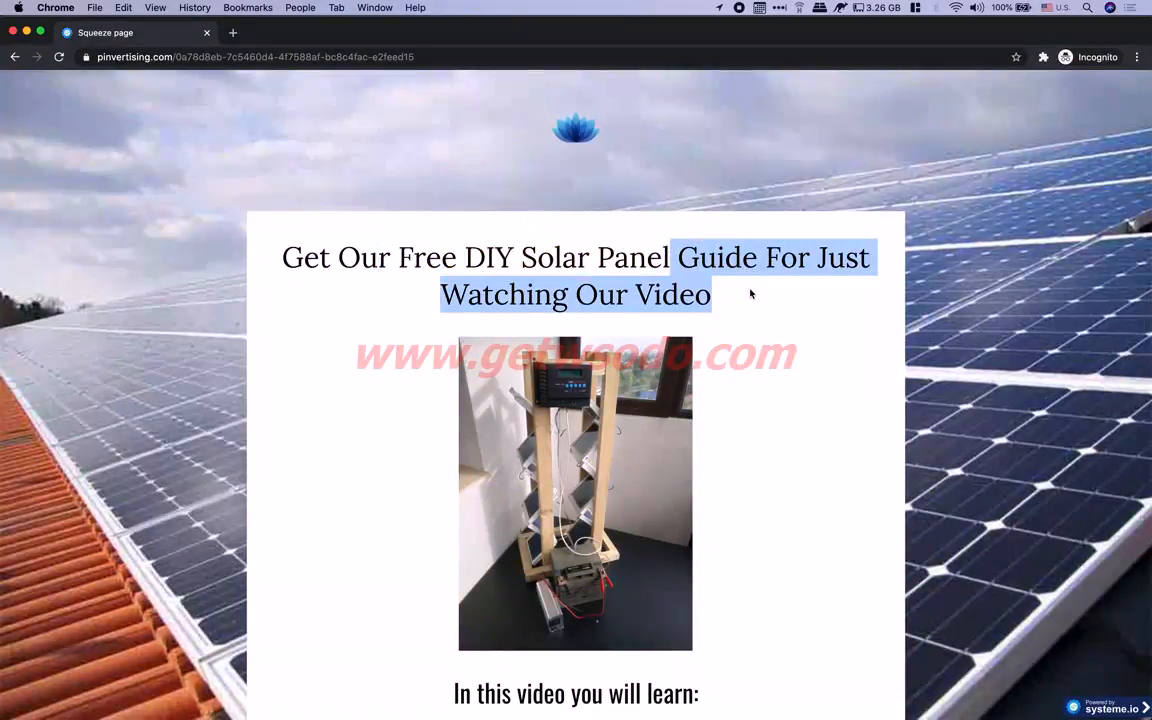
scroll(753, 293, down, 1)
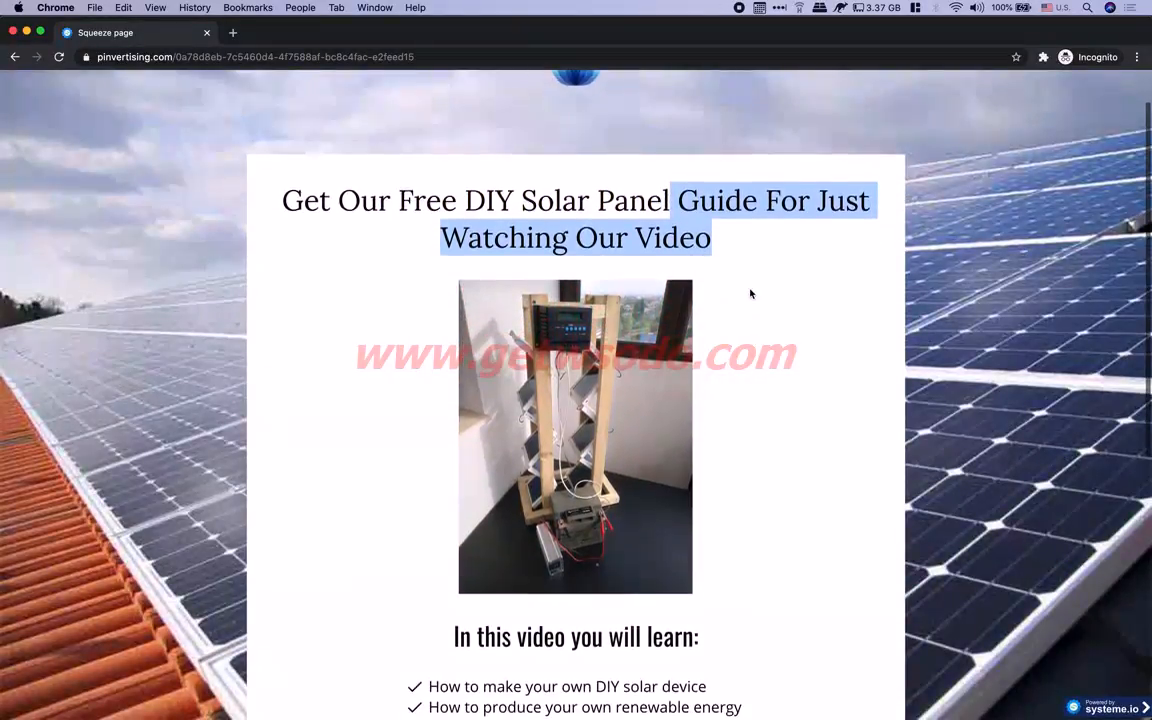
click(755, 234)
drag(669, 198, 758, 252)
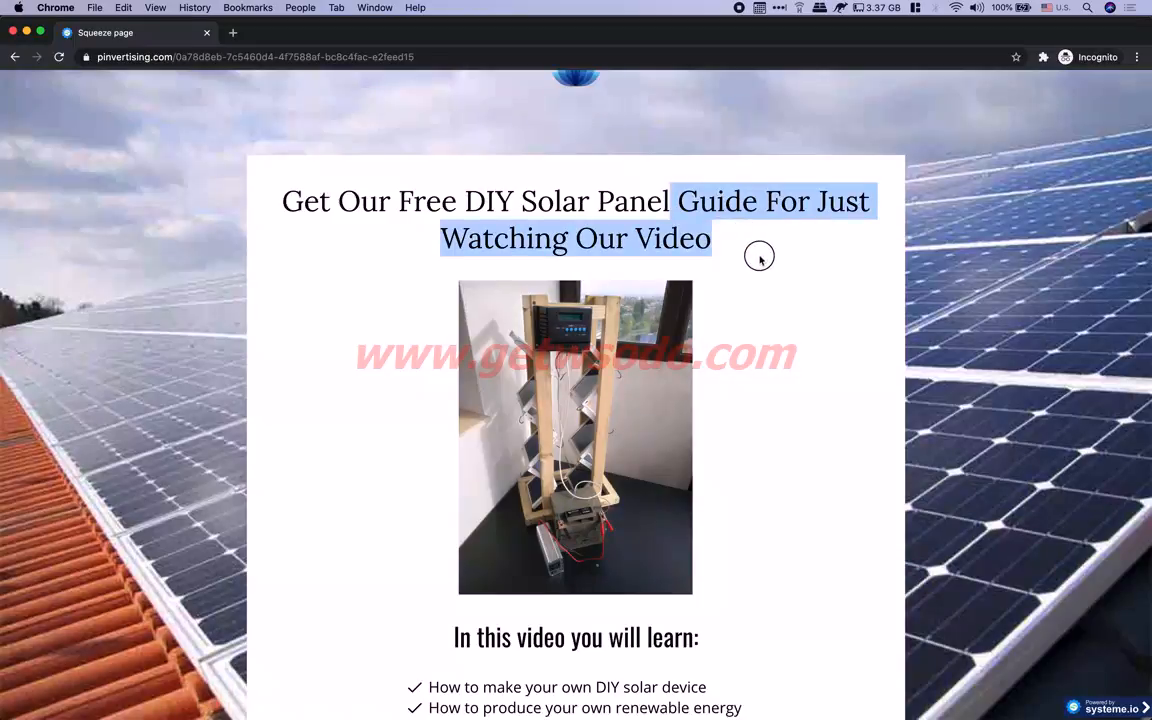
scroll(686, 521, down, 1)
scroll(686, 521, down, 2)
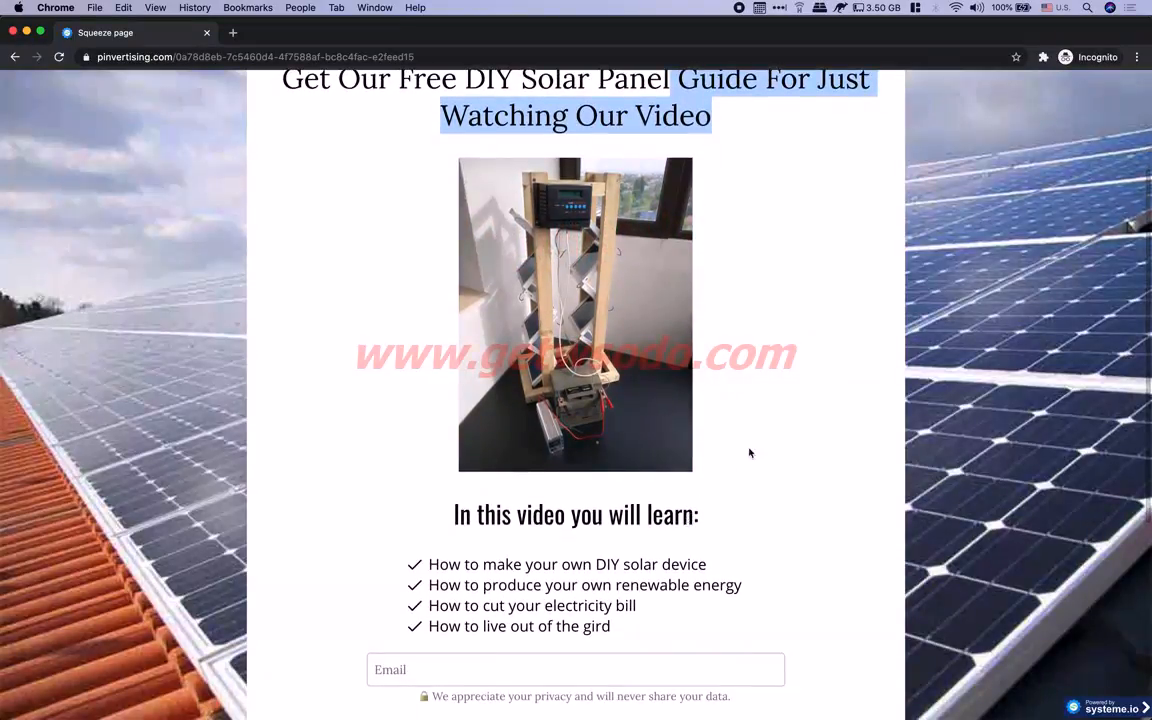
scroll(748, 453, up, 3)
click(758, 309)
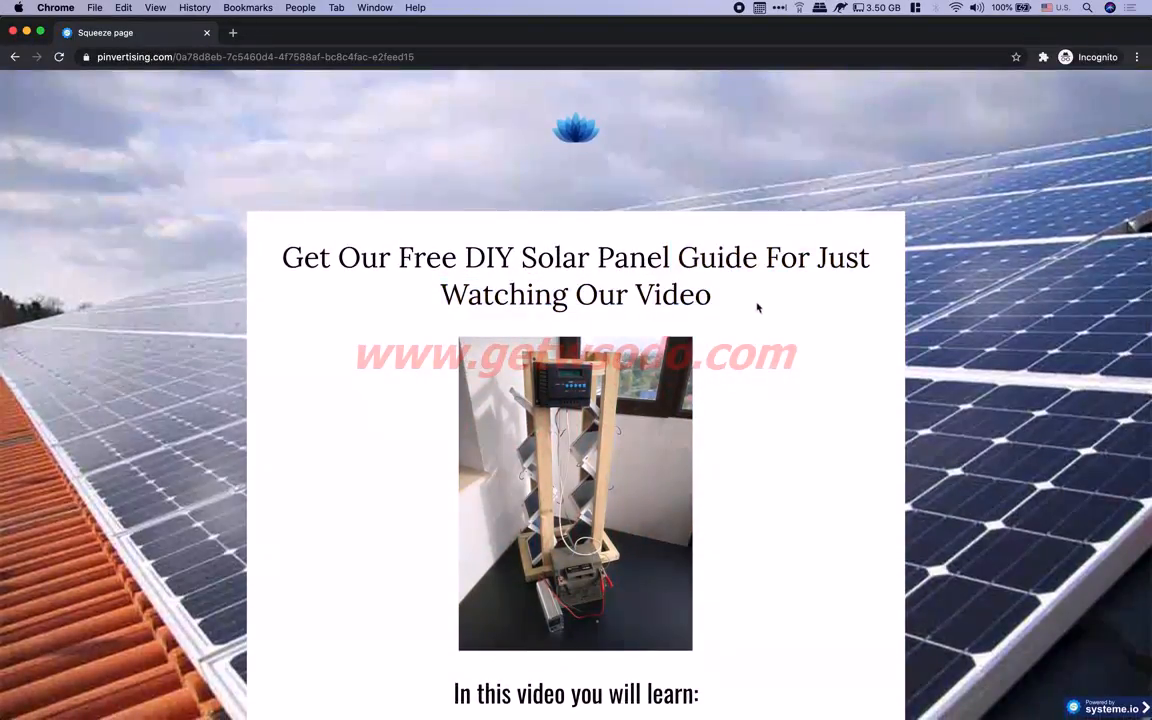
drag(445, 296, 722, 300)
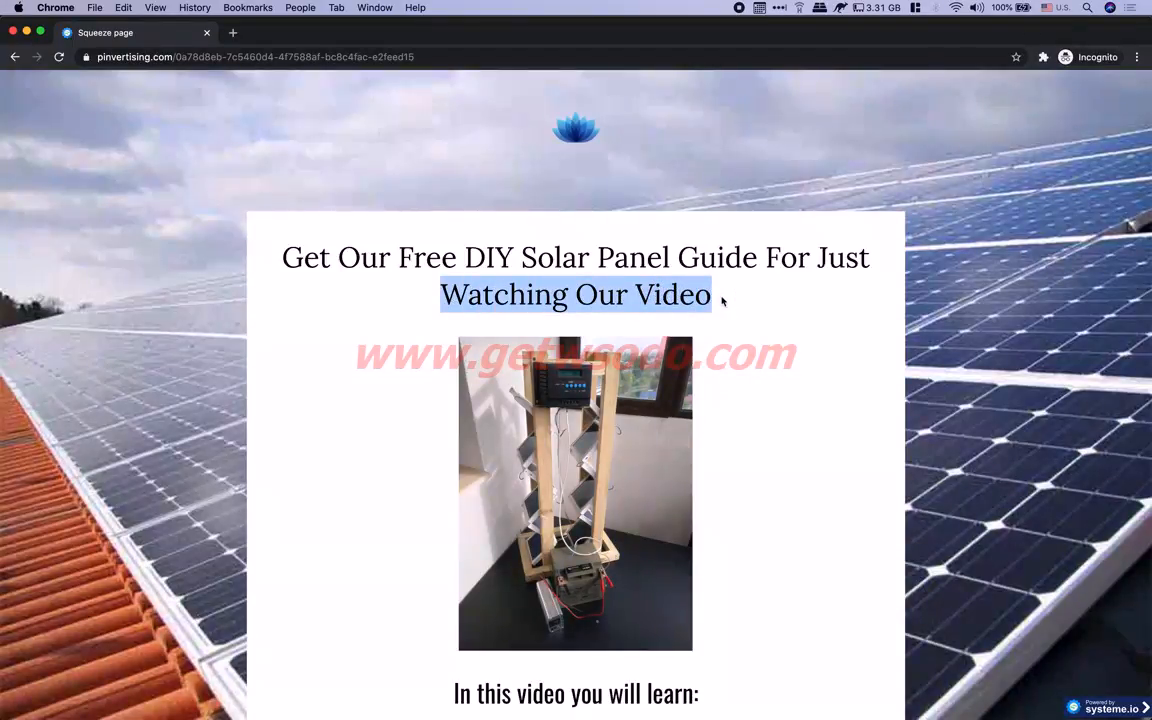
click(722, 300)
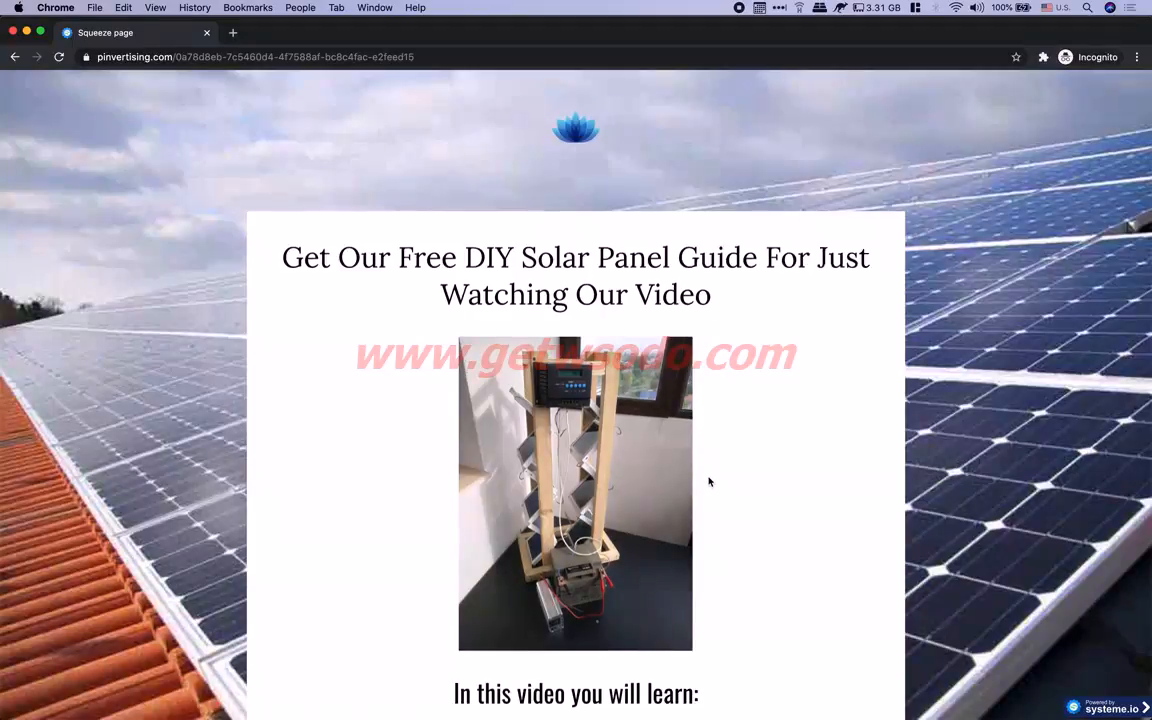
Enter an email address in the opt-in form's Email field and submit it
scroll(709, 482, down, 5)
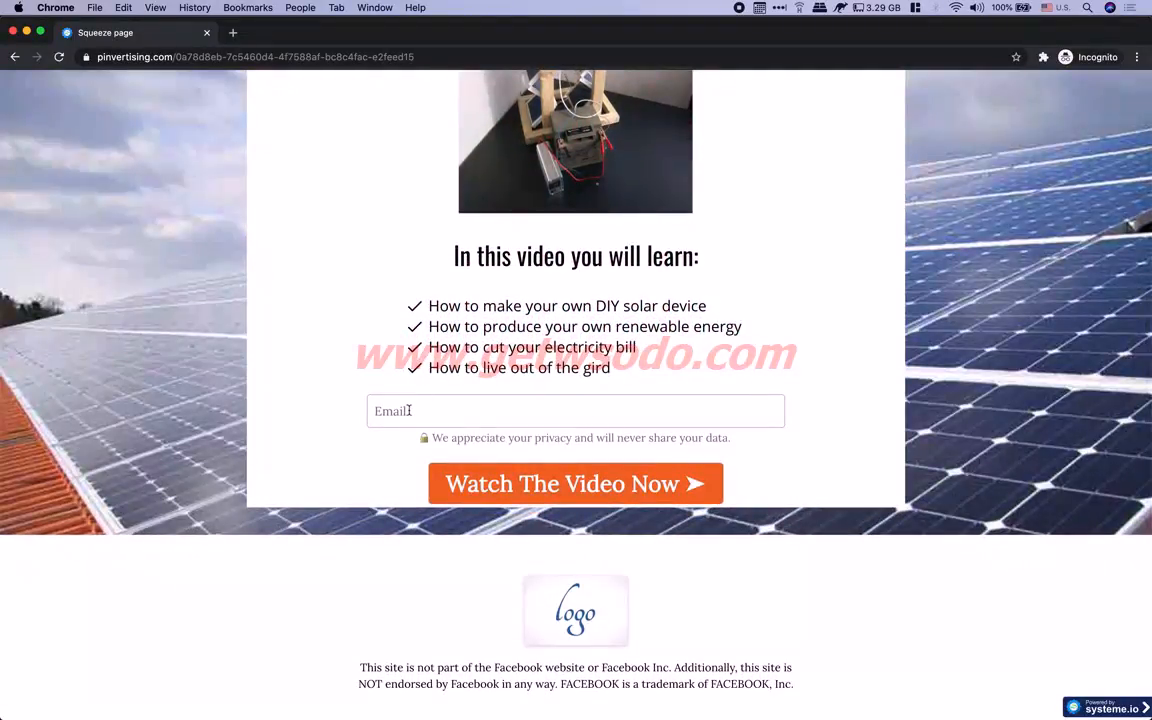
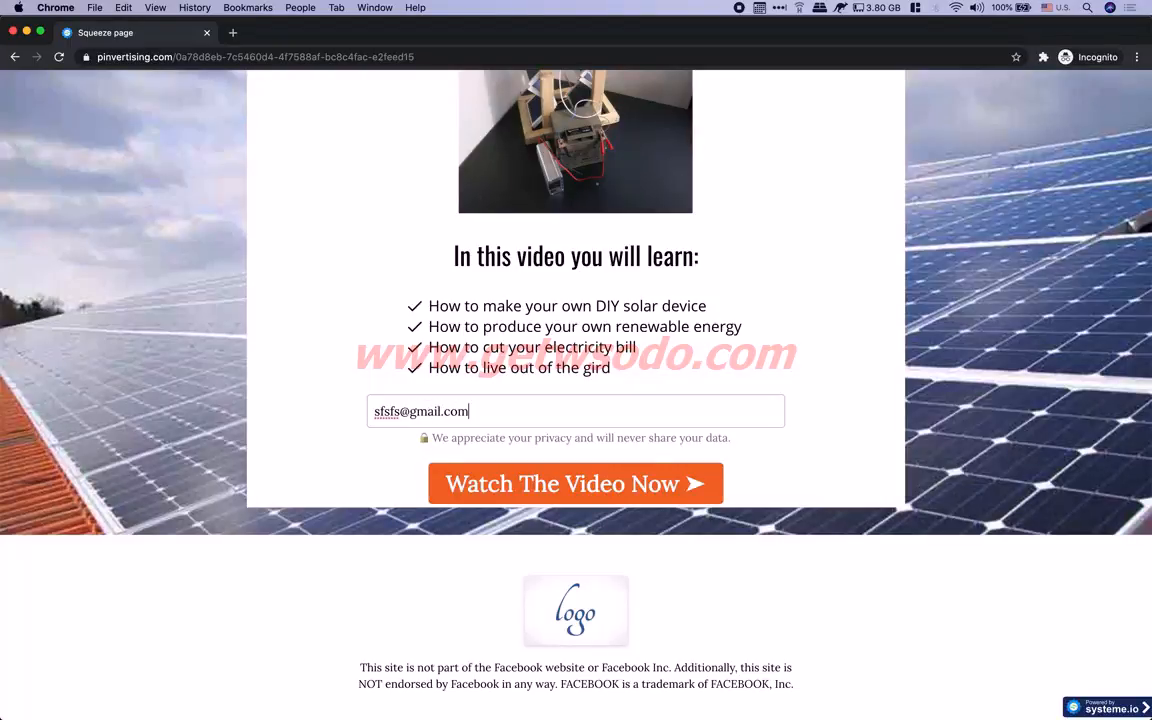
click(520, 486)
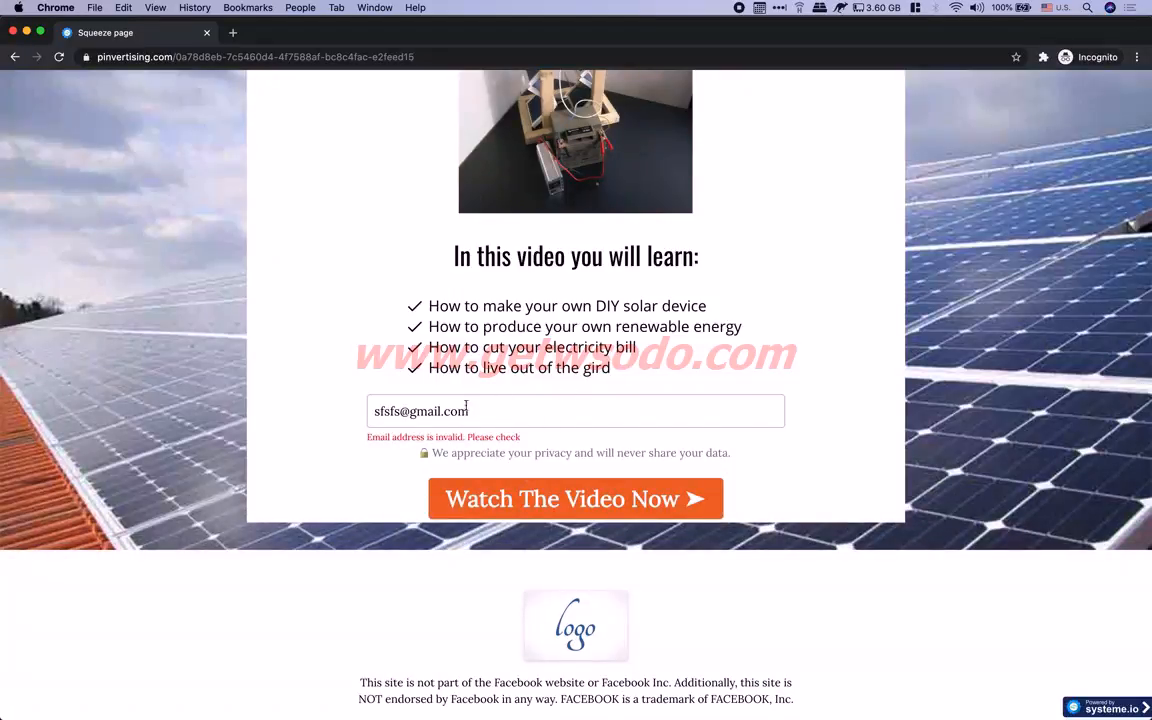
Replace the name part of the email address and resubmit the form
drag(398, 411, 349, 413)
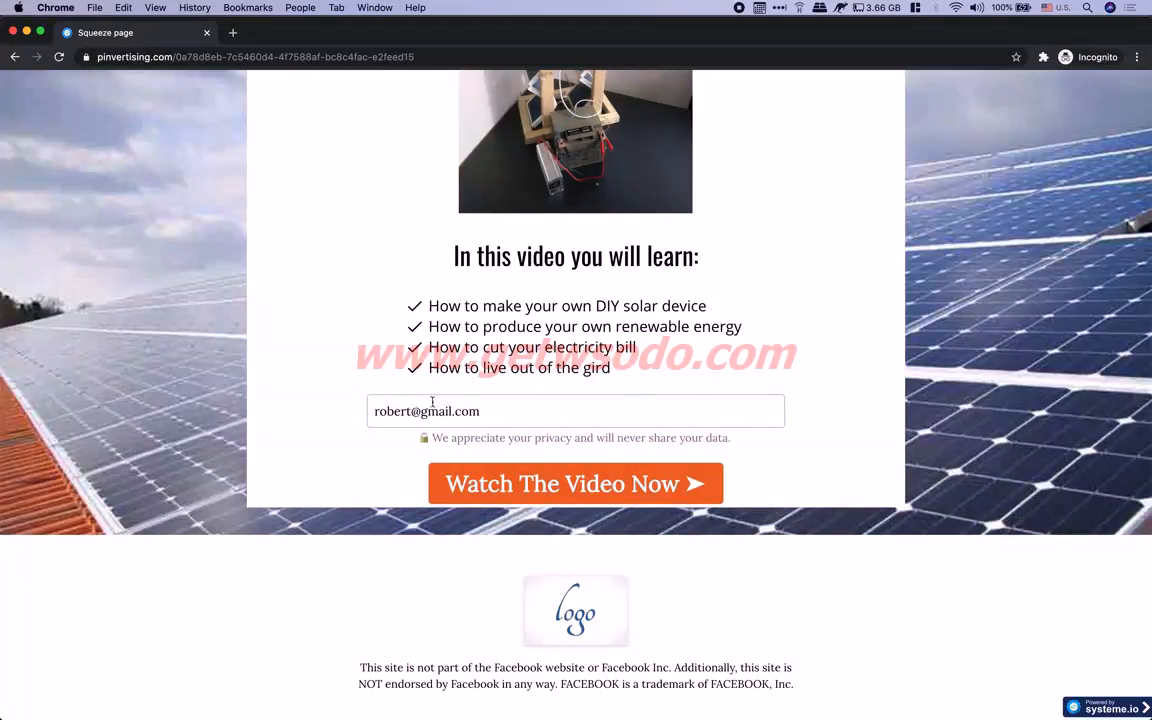
drag(373, 411, 489, 411)
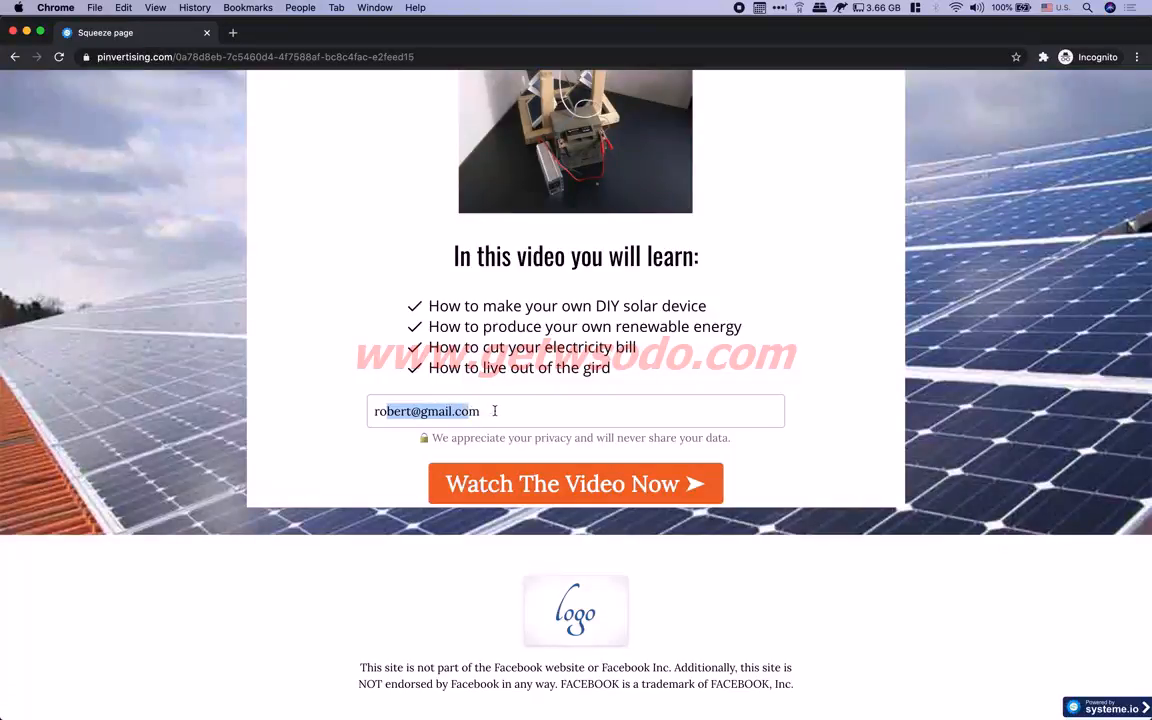
click(494, 411)
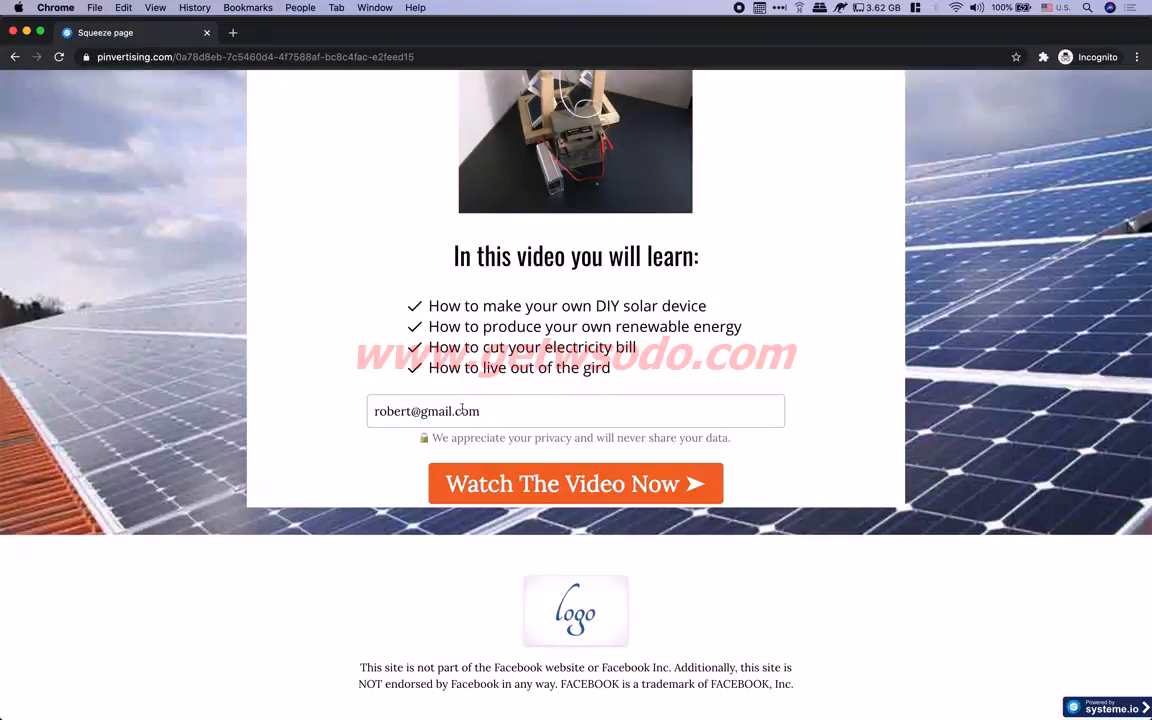
click(482, 483)
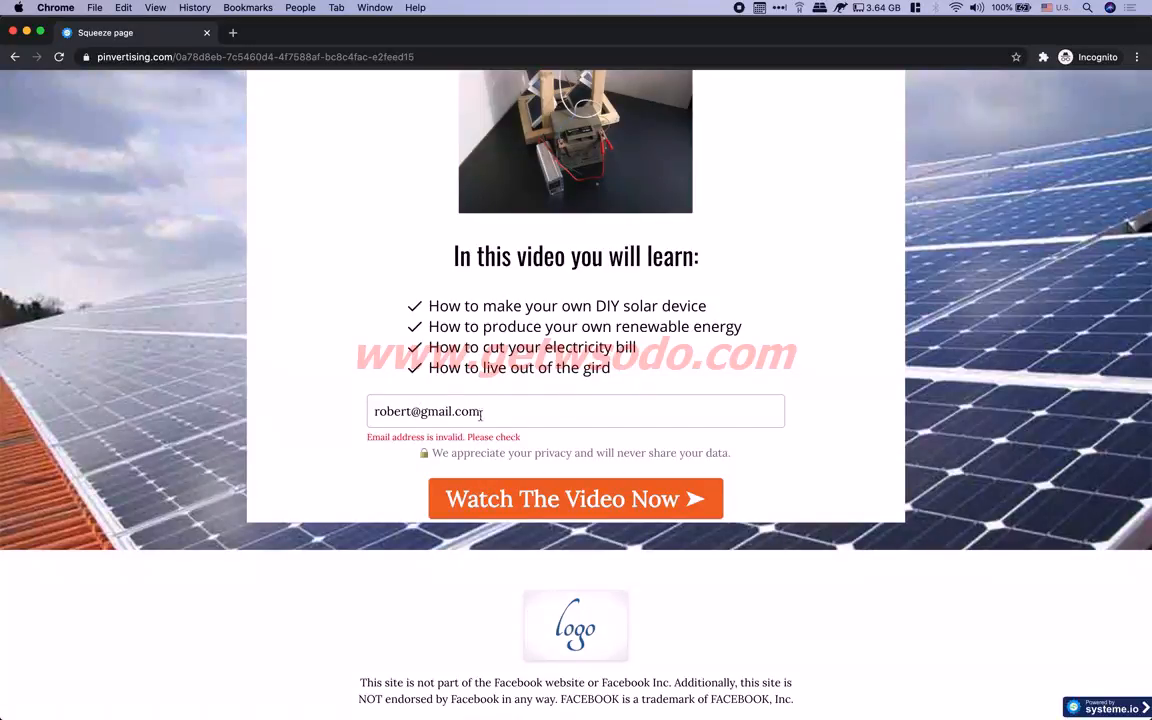
After the invalid-email error, add a suffix to the email's name part and resubmit
drag(366, 437, 549, 439)
click(549, 439)
drag(367, 438, 550, 441)
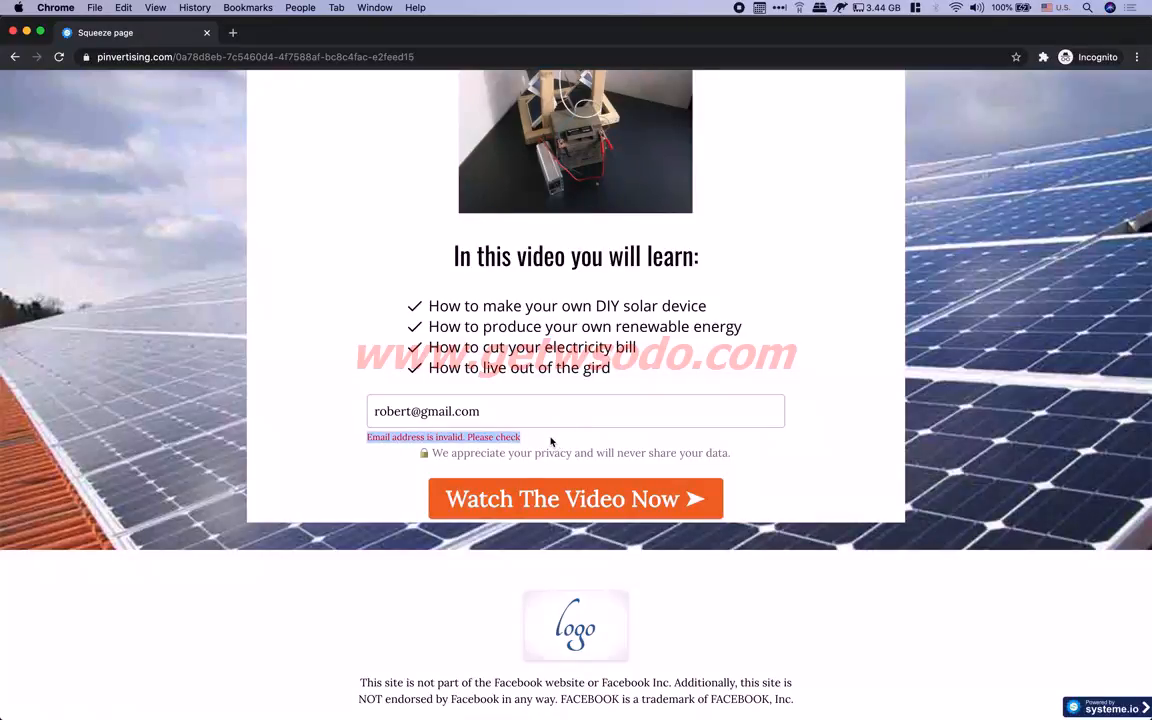
click(412, 409)
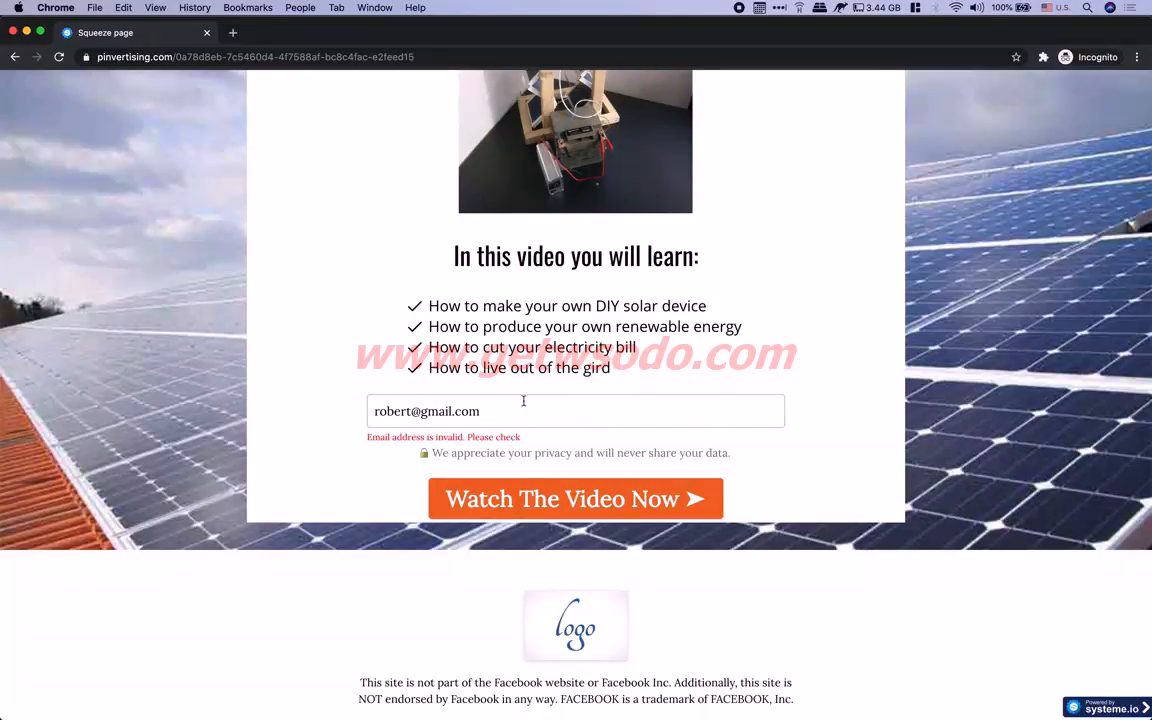
text(_21)
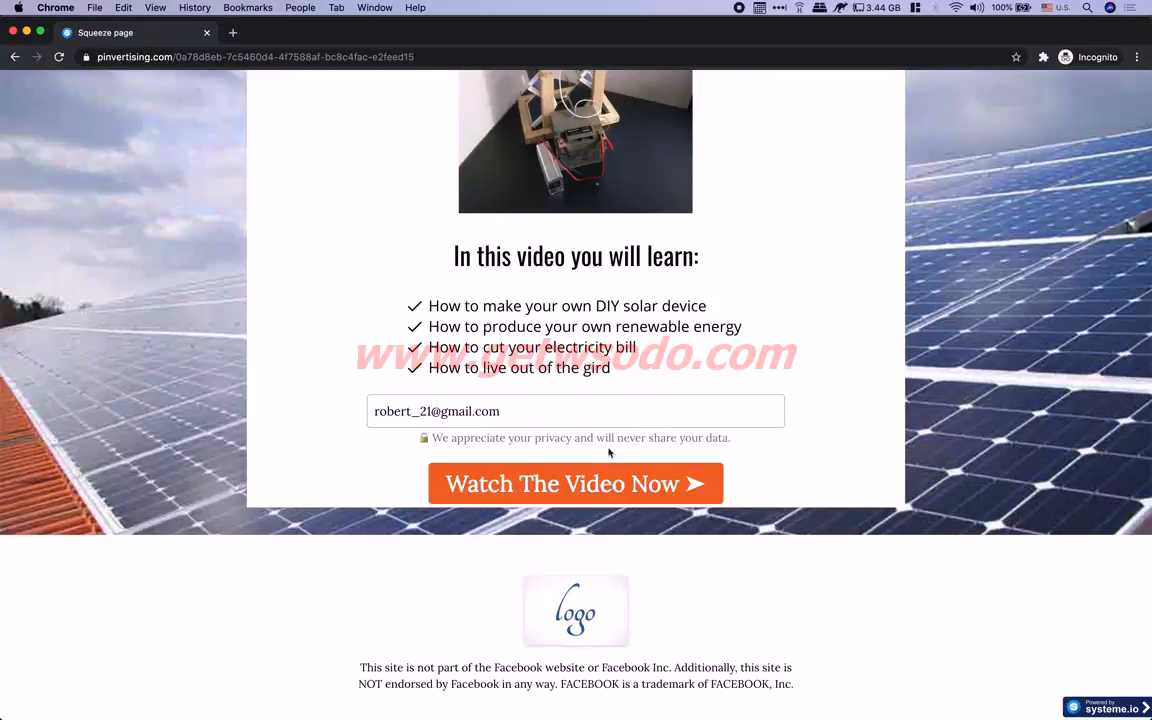
click(522, 482)
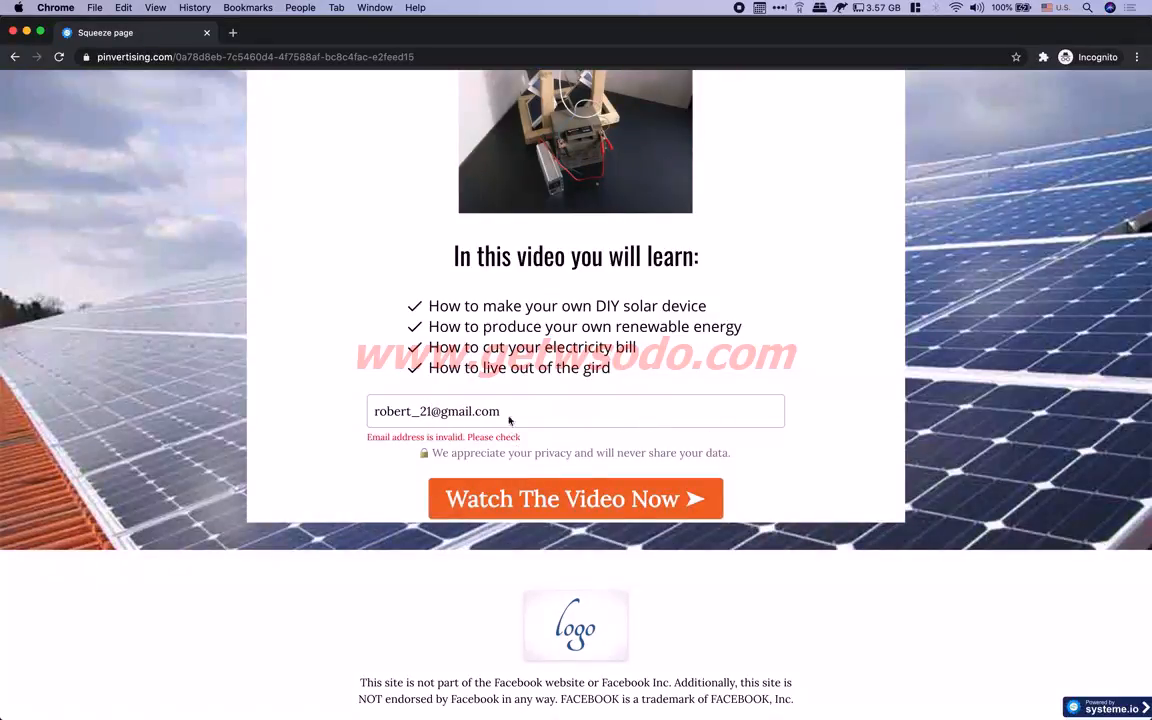
Replace both the name and domain parts of the email and submit again
drag(415, 411, 362, 411)
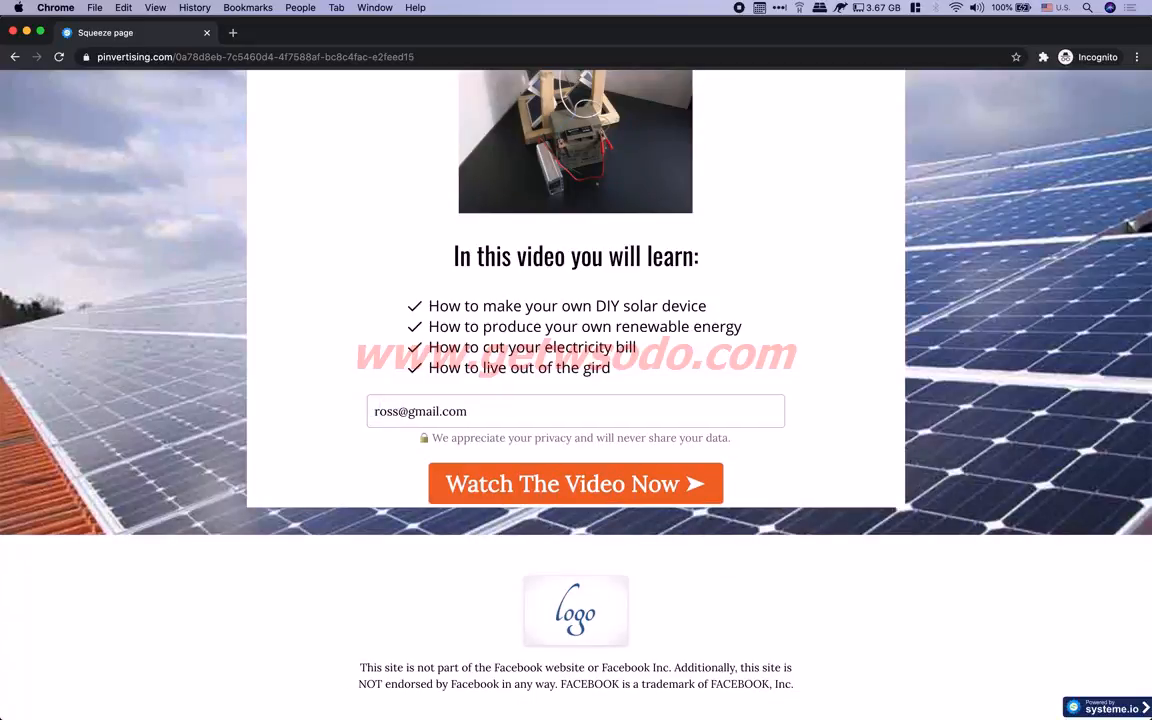
drag(408, 411, 467, 411)
click(559, 467)
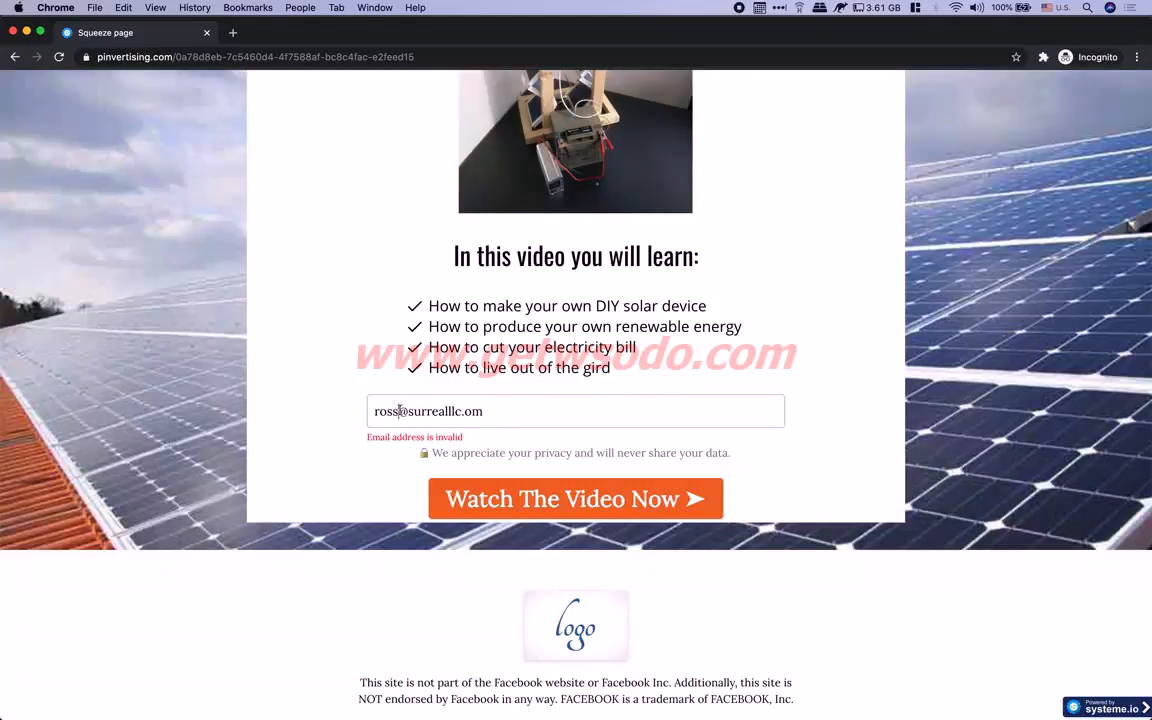
Fix the typos in the email's domain and submit the corrected address
text(c)
key(BackSpace)
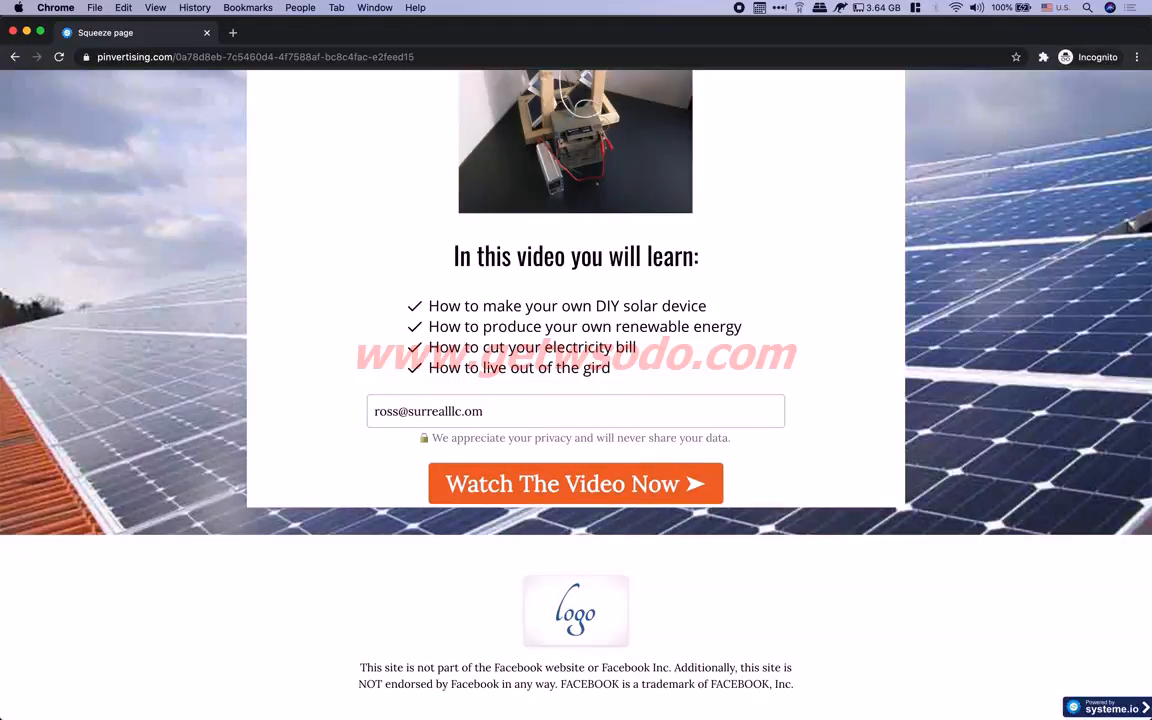
click(453, 410)
key(BackSpace)
text(l)
click(465, 411)
text(c)
click(540, 485)
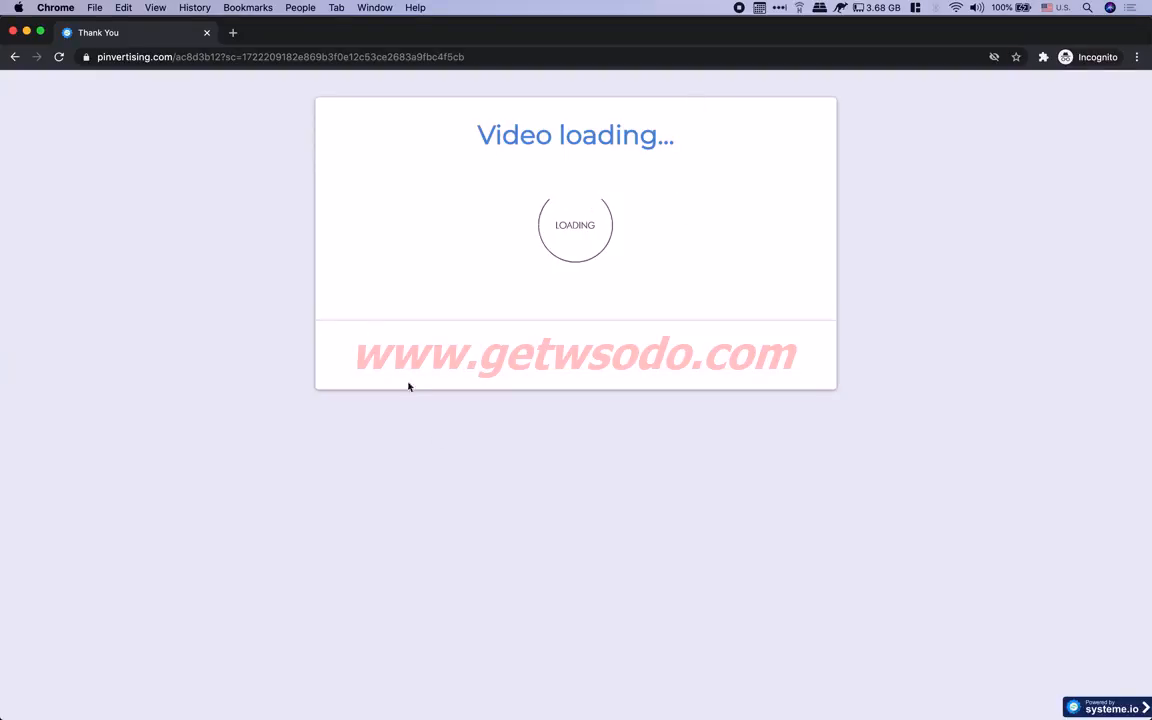
Go back twice from the Thank You page to the blank incognito New Tab
click(16, 58)
click(16, 58)
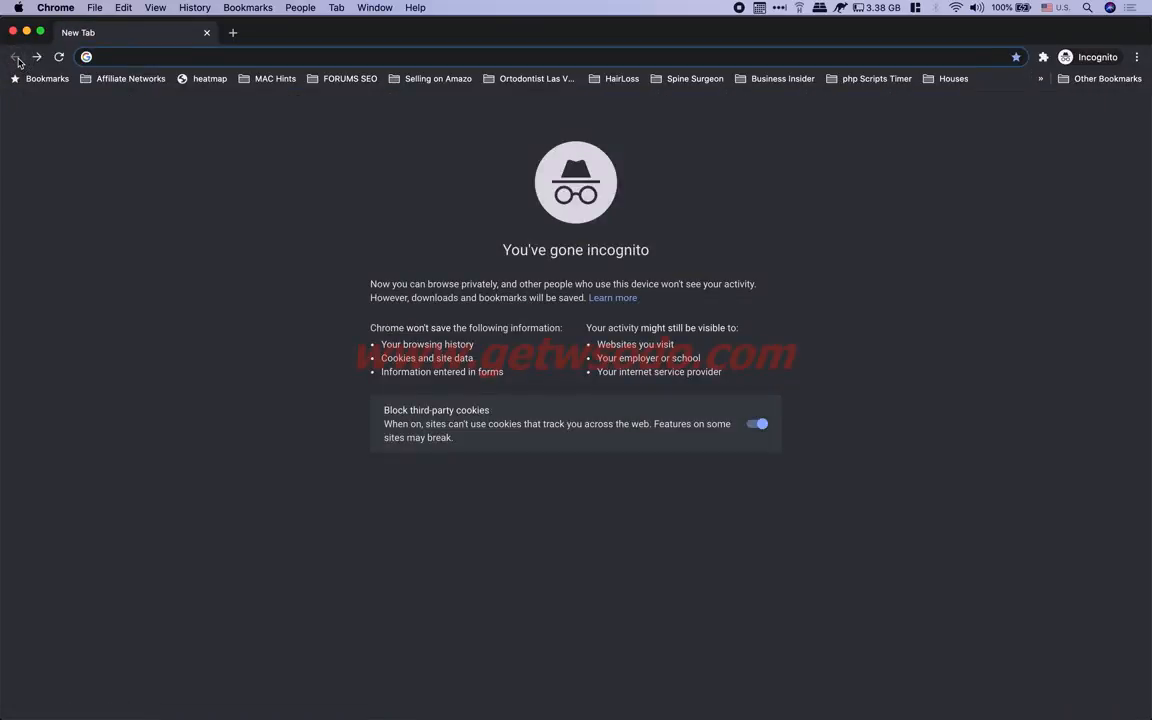
Reload the start-quiz page, close the incognito window, and switch to the Ads Manager desktop
click(38, 57)
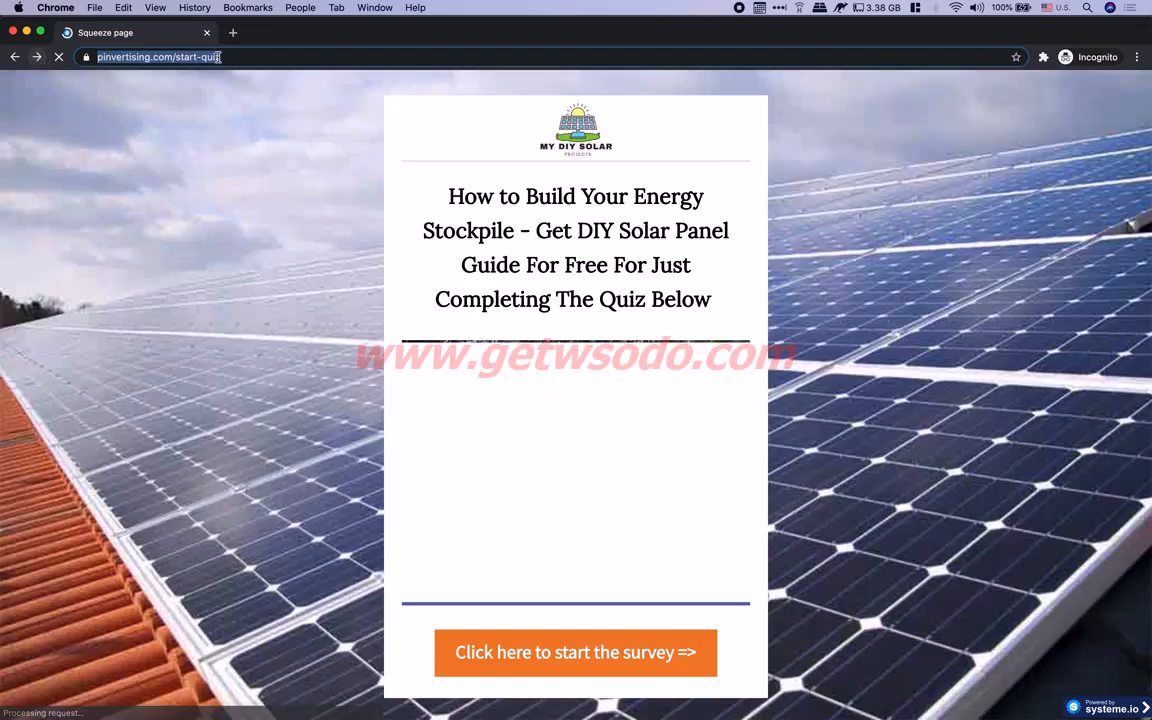
drag(330, 38, 327, 116)
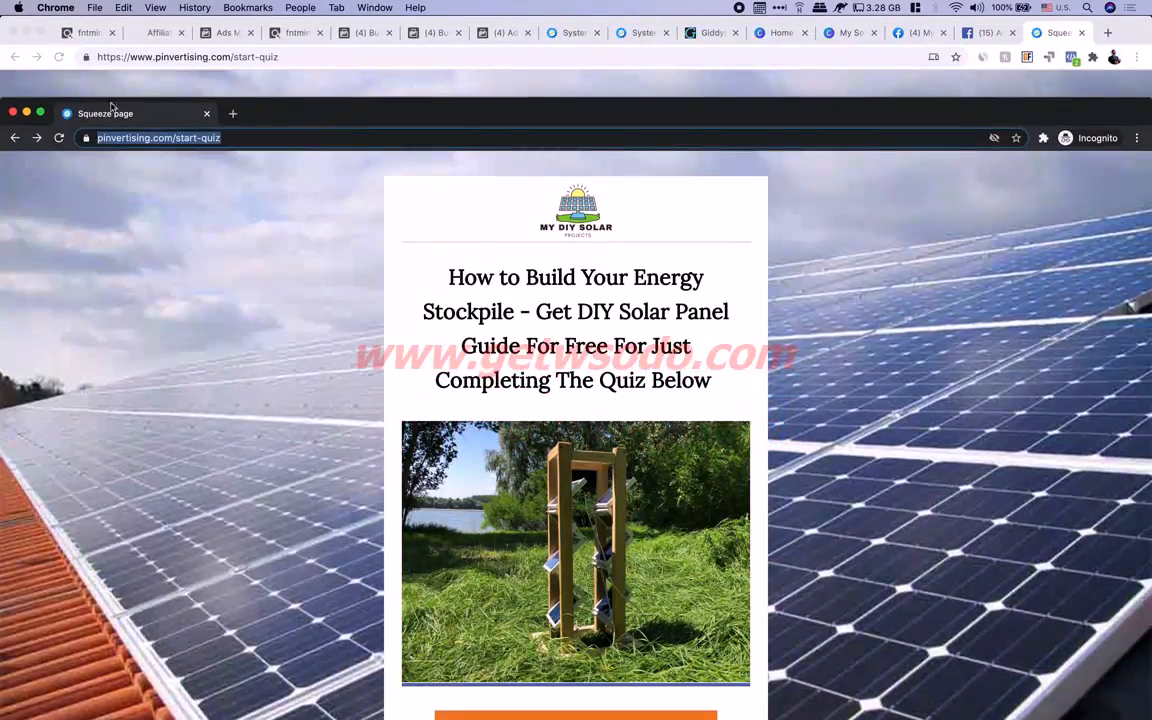
key(super+w)
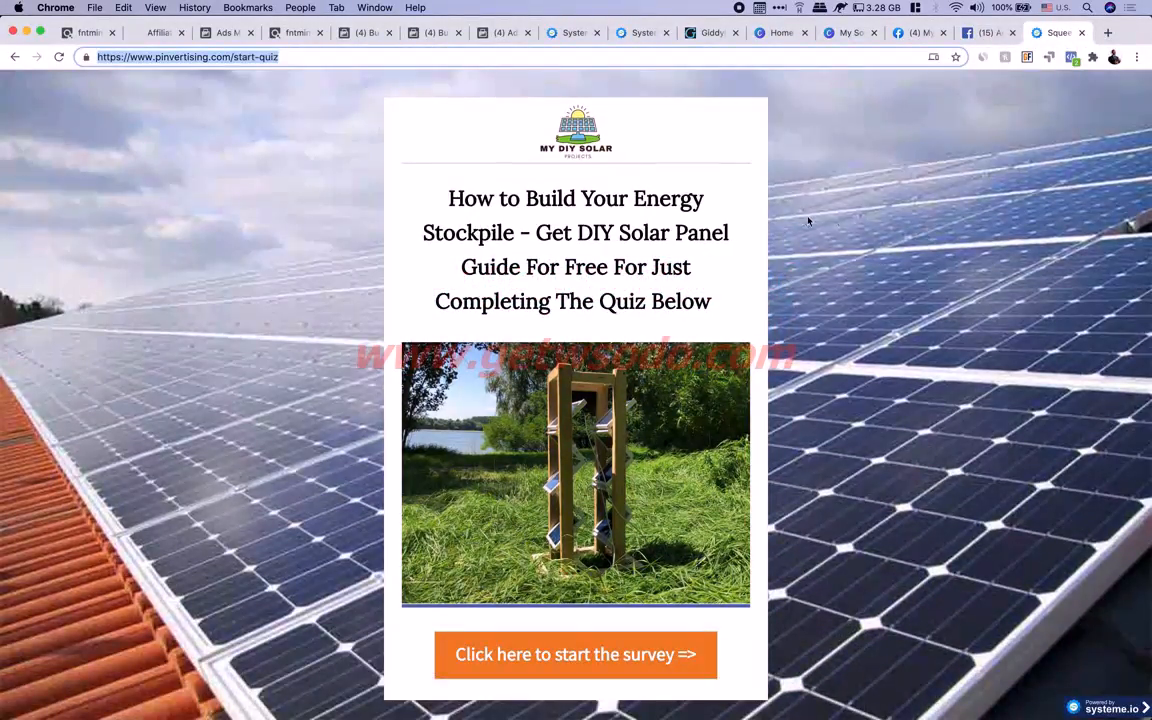
click(857, 216)
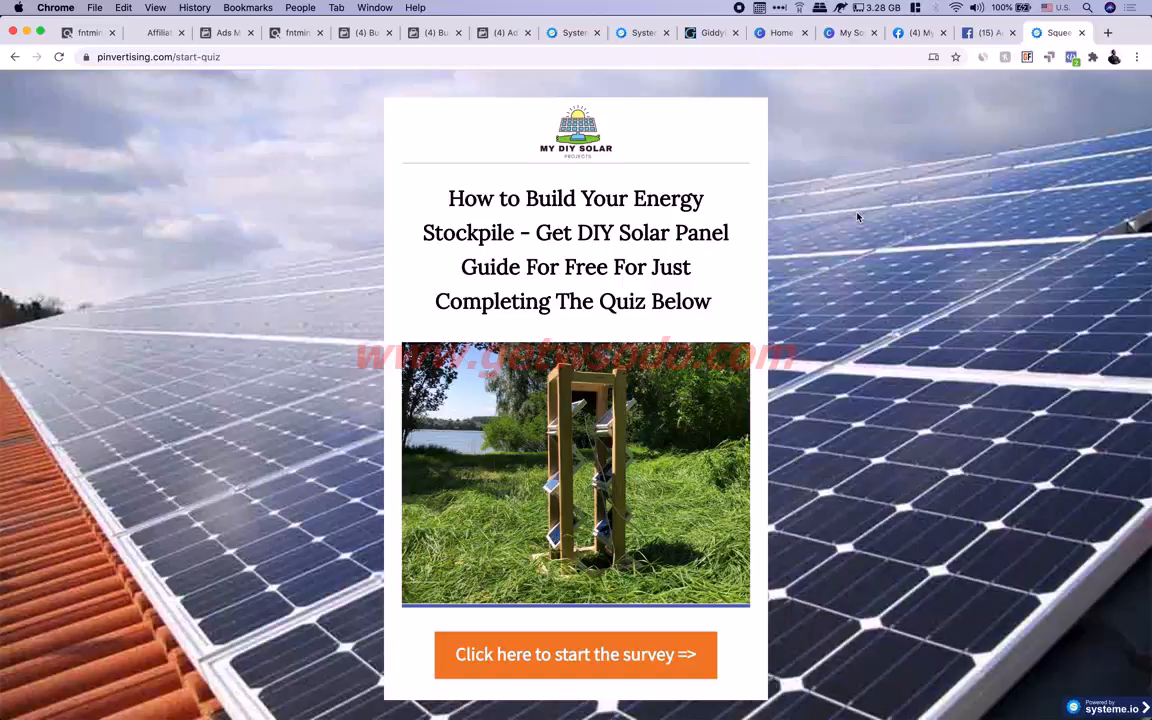
key(ctrl+Right)
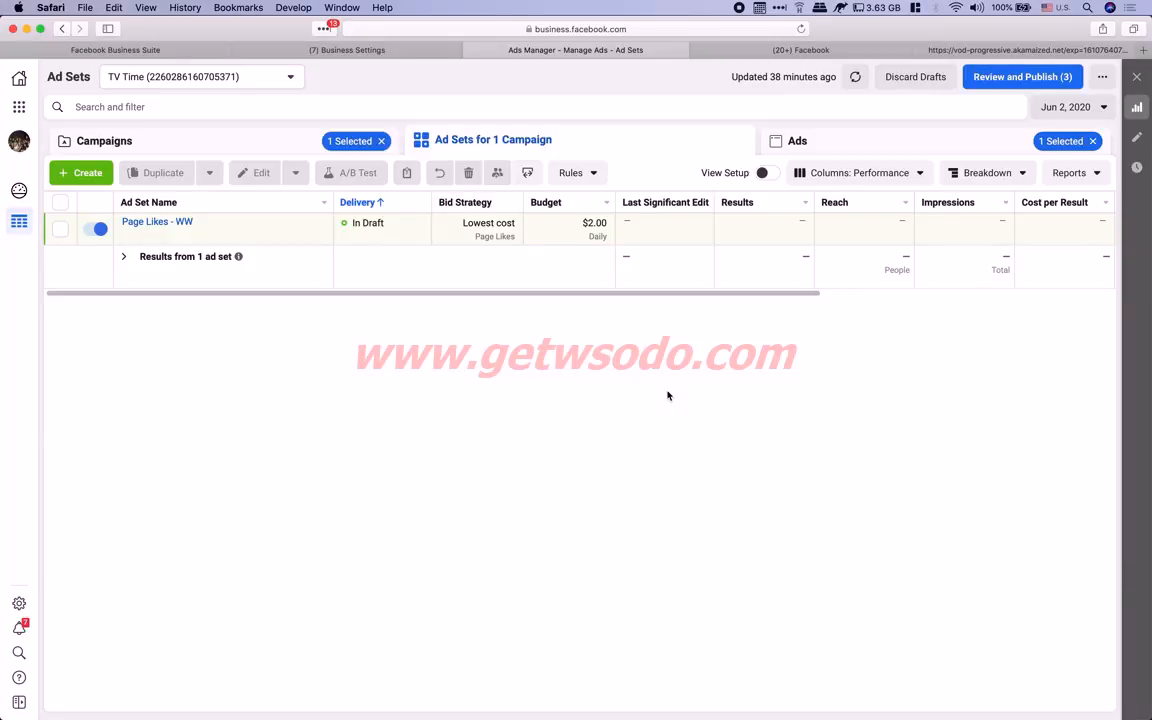
Create a brand-new campaign with the Conversions objective instead of using the Page Likes campaign
click(86, 175)
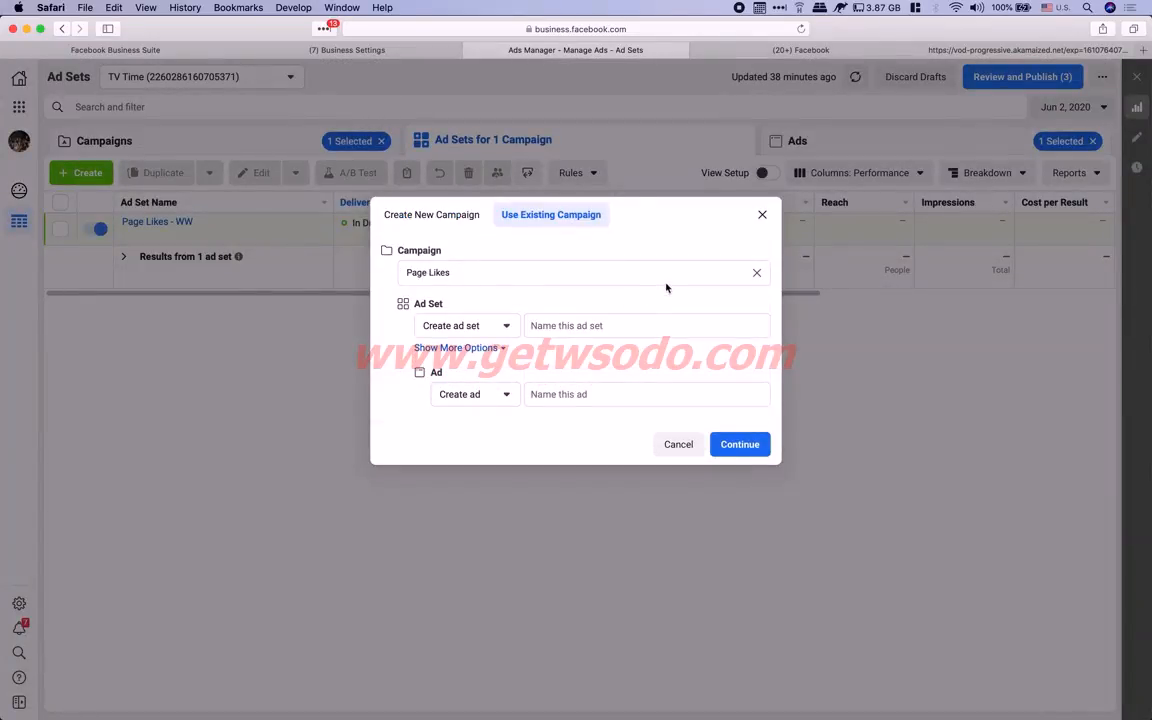
click(757, 275)
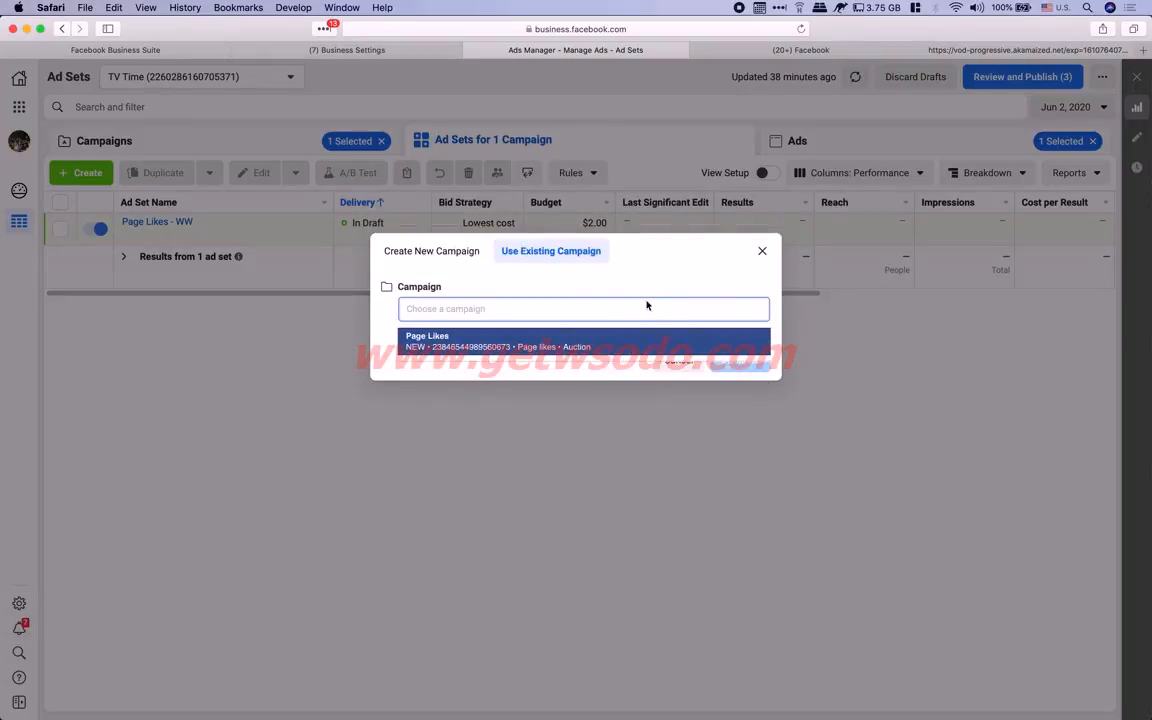
click(612, 291)
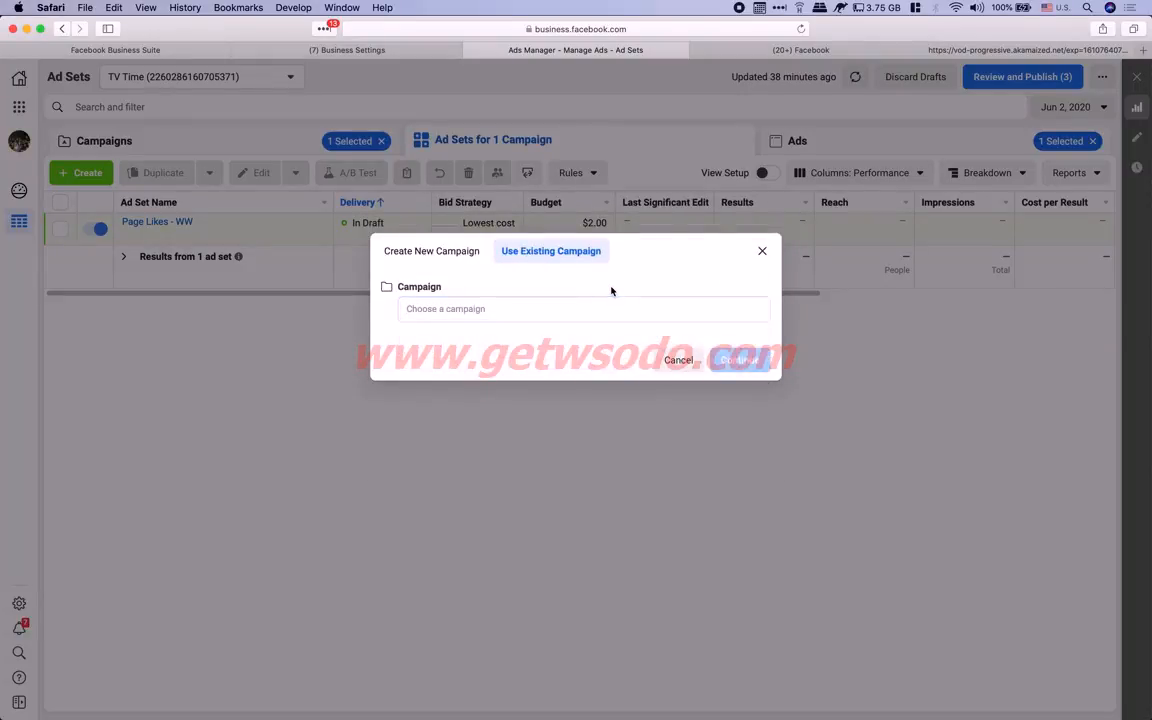
click(436, 256)
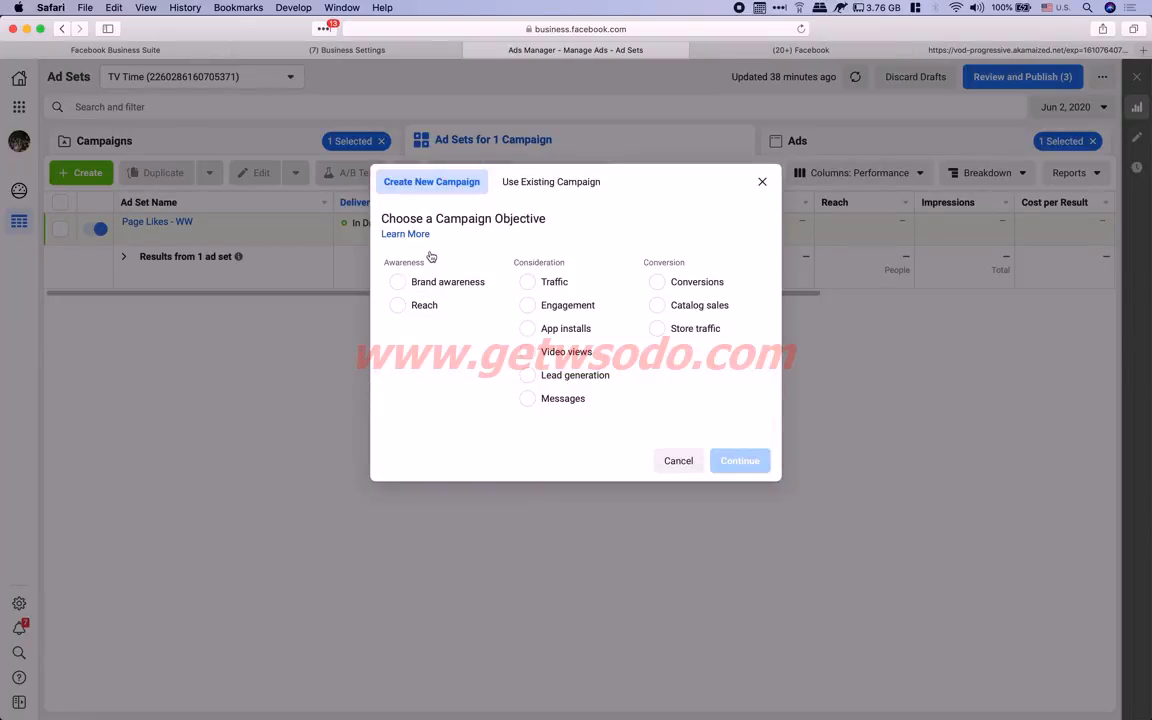
click(662, 284)
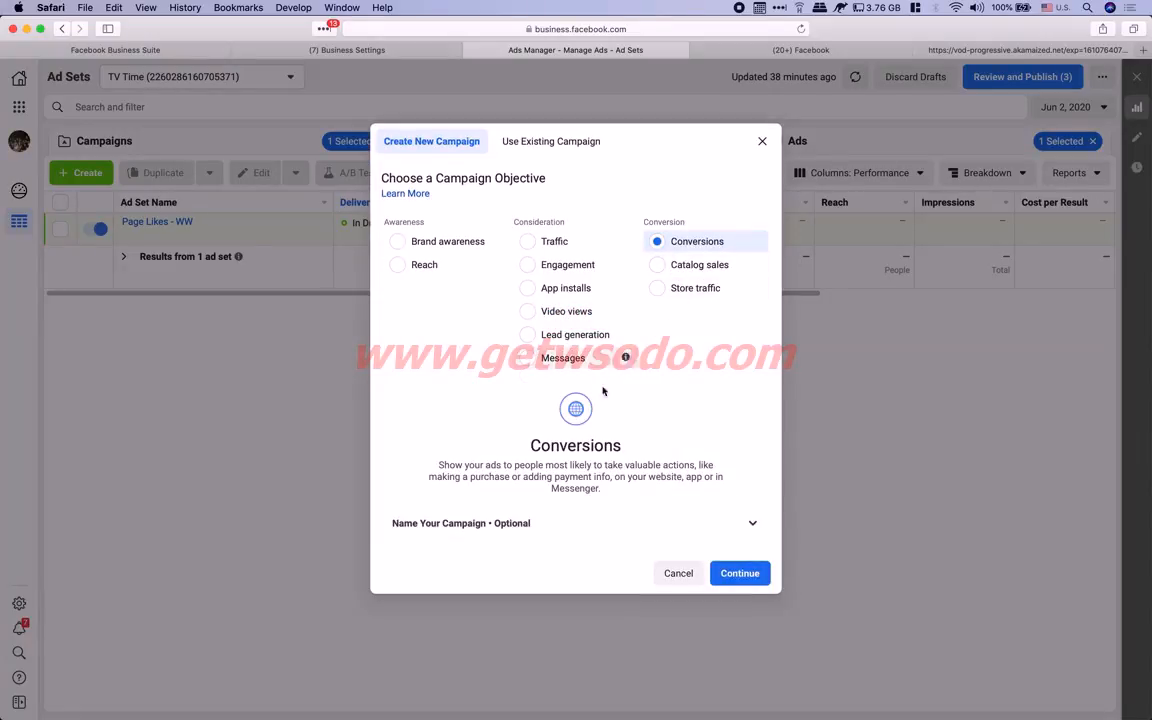
click(731, 578)
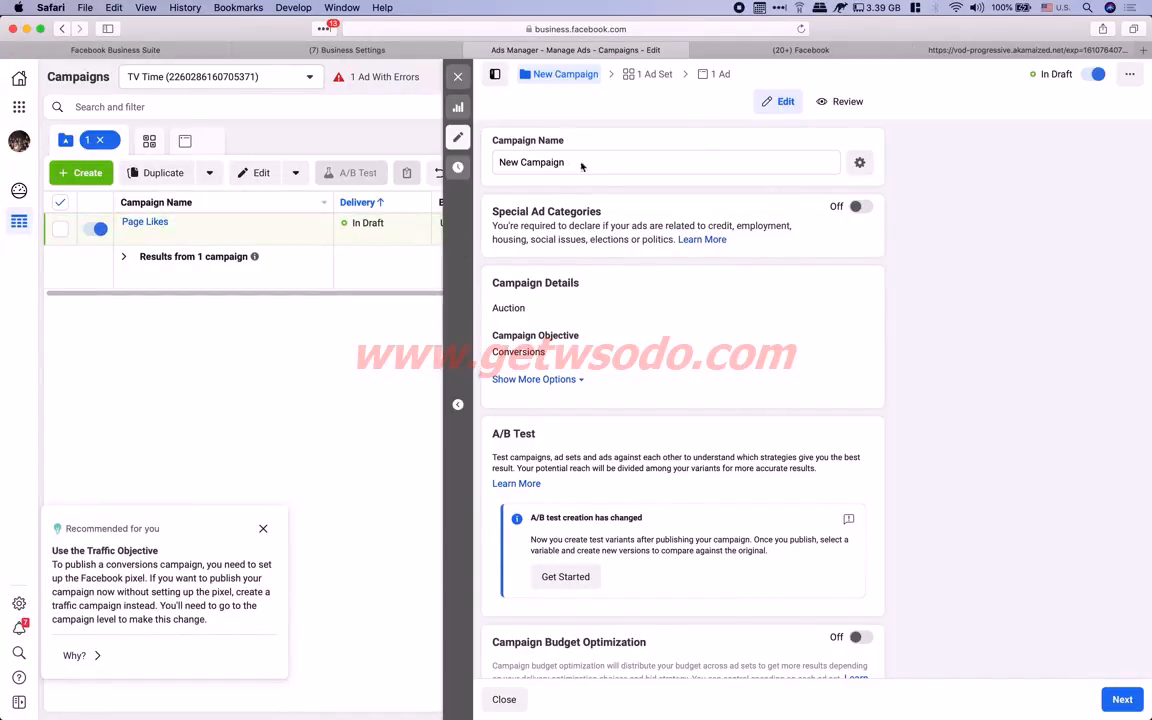
Replace the 'New Campaign' name with 'WW - Interstats' and save the campaign edits
scroll(671, 440, down, 2)
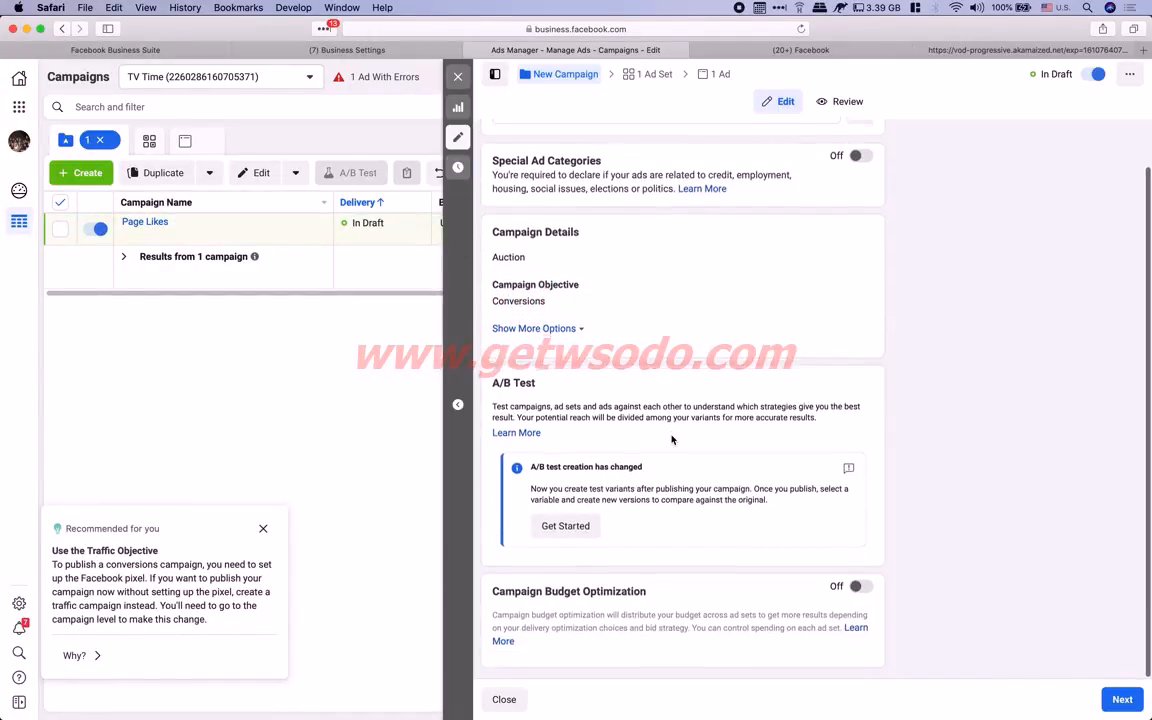
drag(499, 594, 656, 597)
click(730, 599)
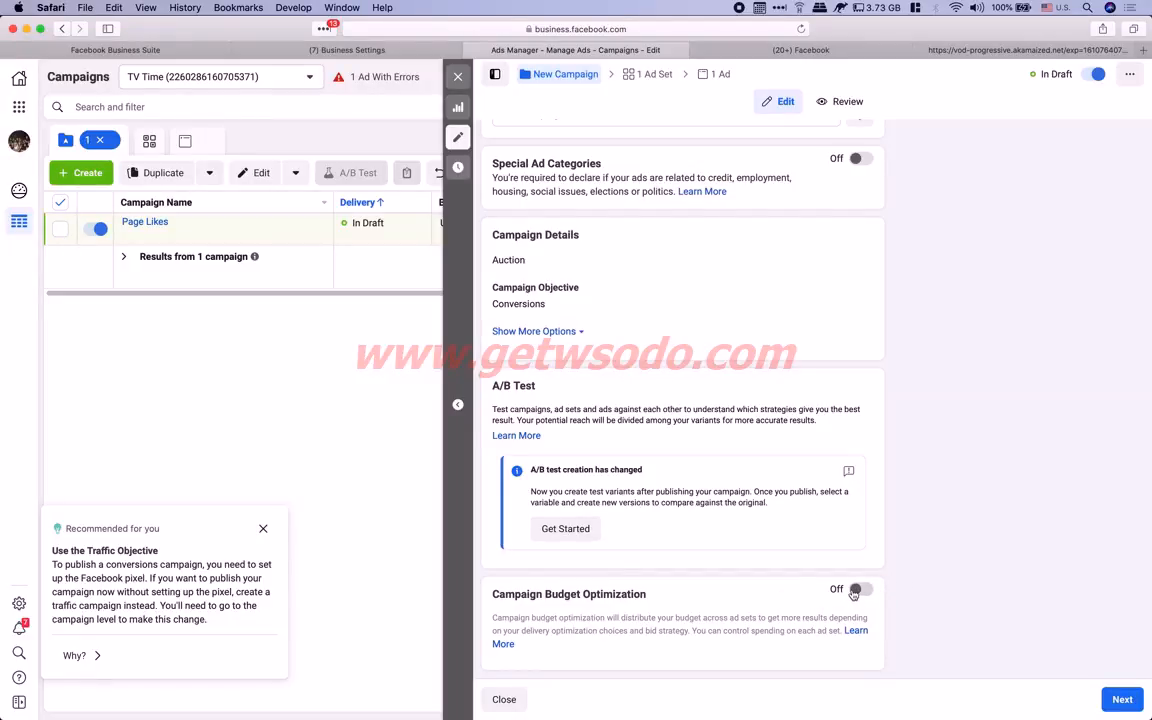
scroll(853, 594, up, 2)
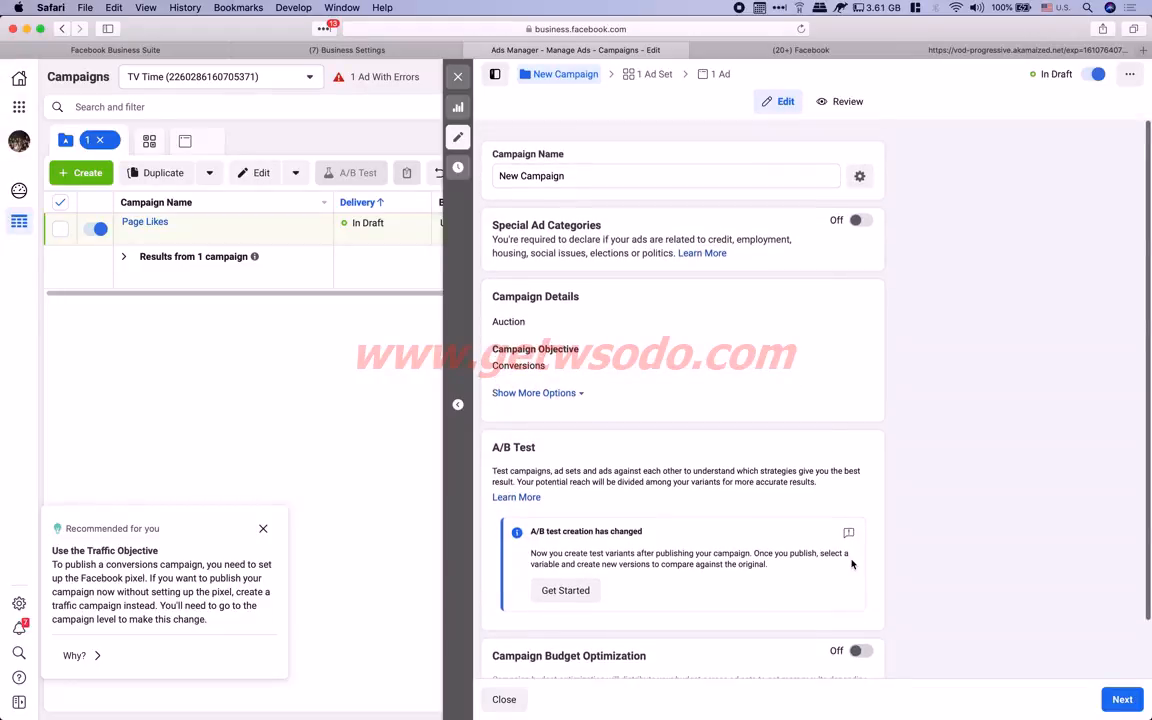
triple_click(597, 163)
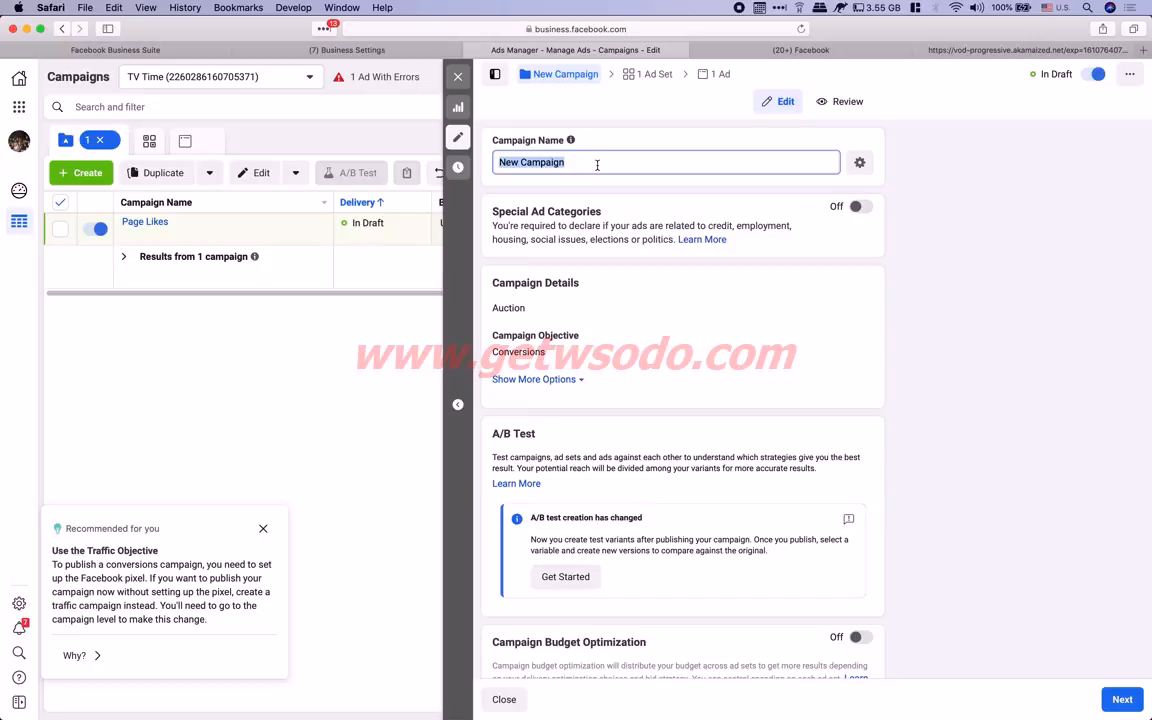
text(S)
key(BackSpace)
key(BackSpace)
key(BackSpace)
key(BackSpace)
key(BackSpace)
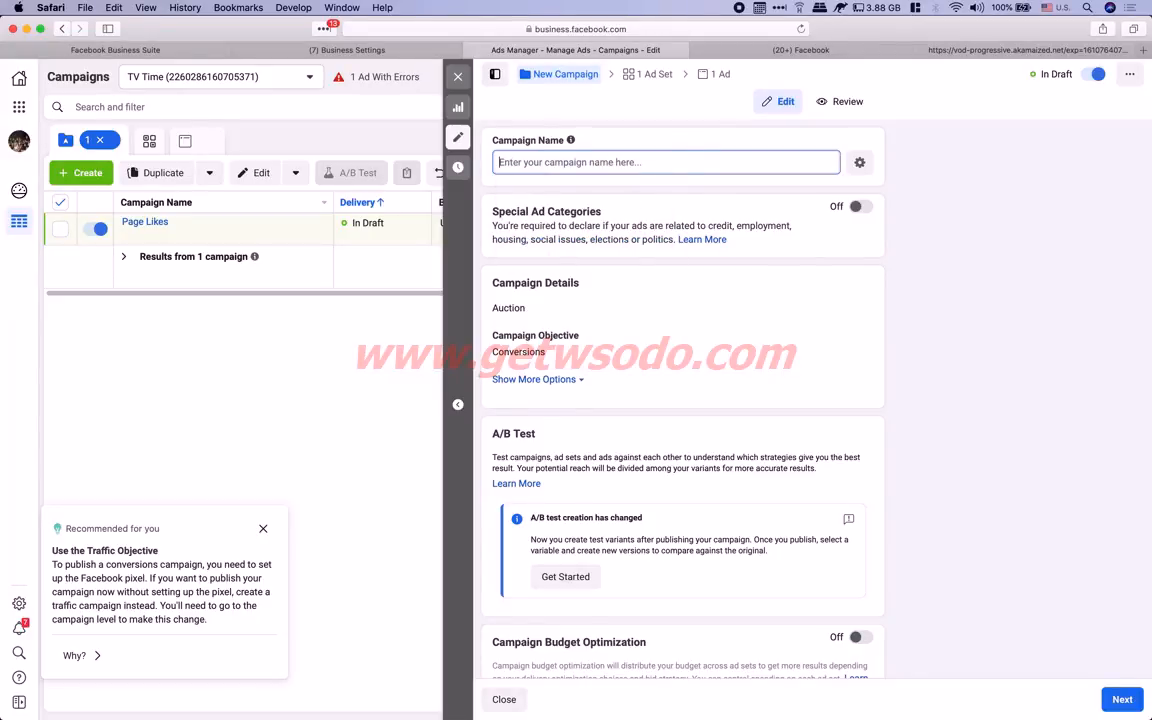
text(WW)
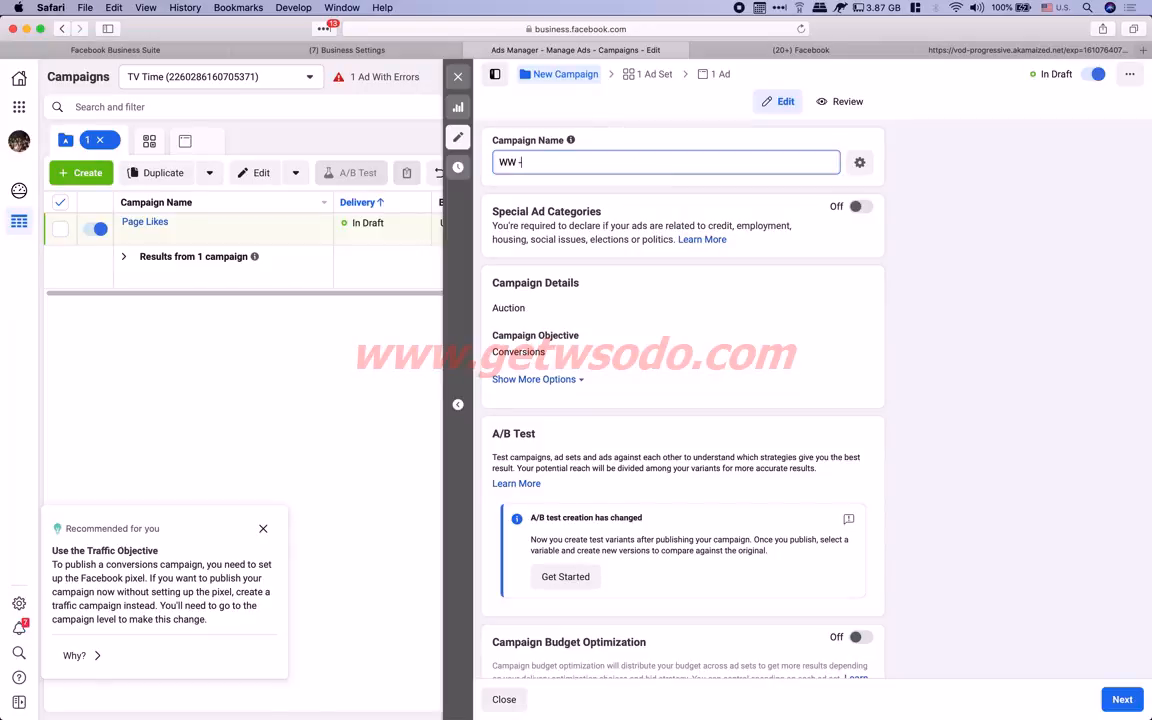
text( - Interstate's)
click(924, 342)
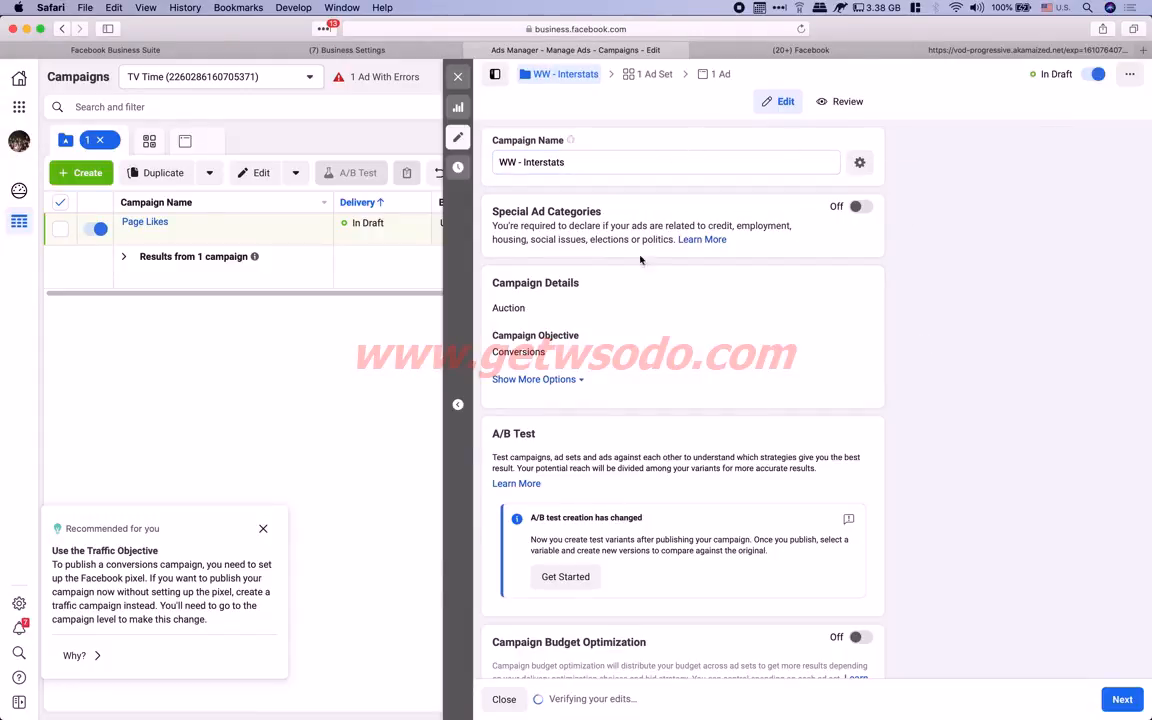
scroll(797, 489, down, 2)
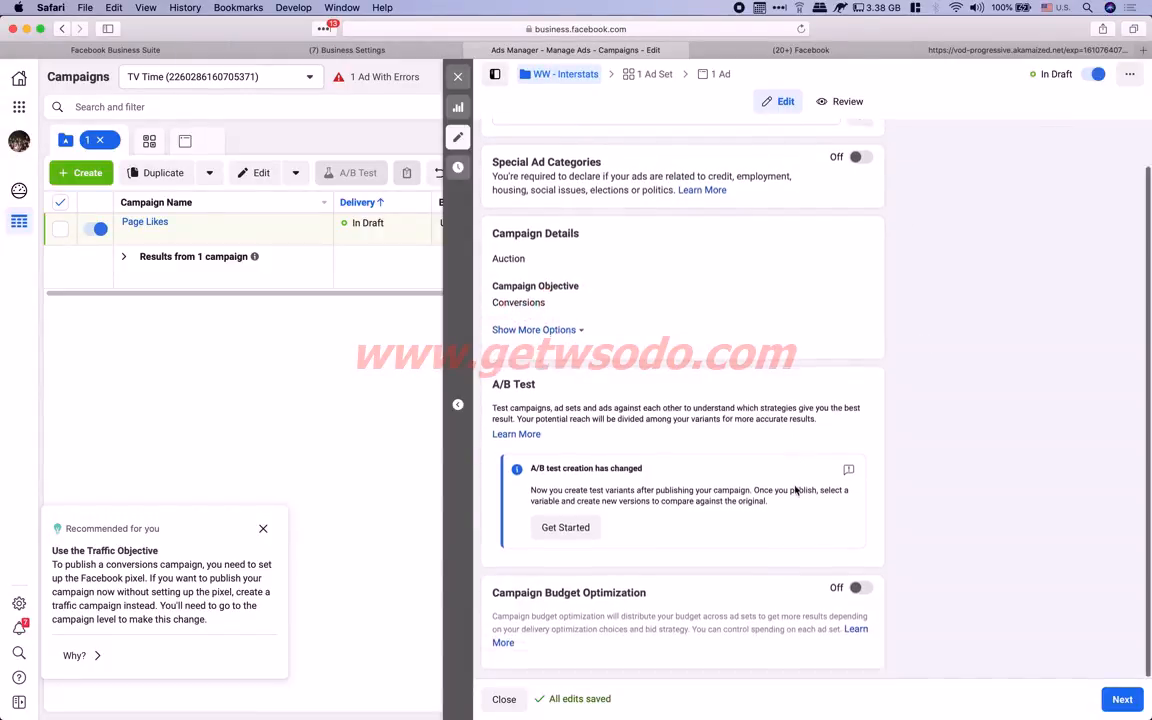
Move on to the ad set settings and create a Facebook pixel with its default name
click(1123, 700)
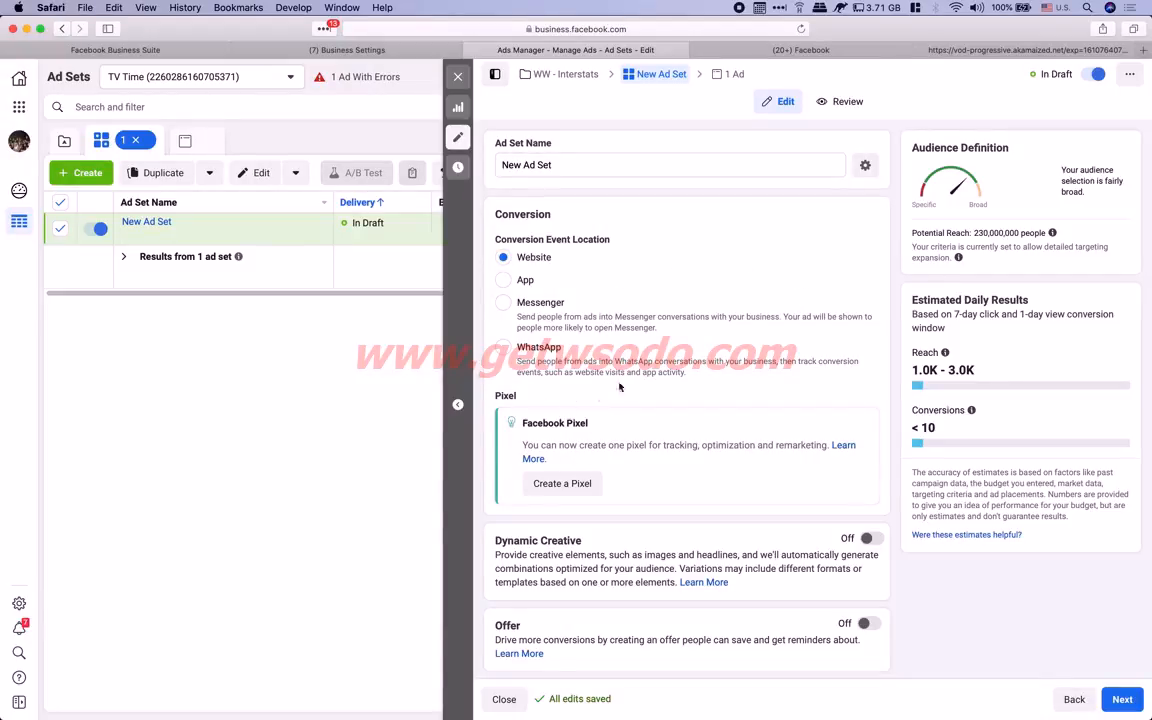
triple_click(524, 425)
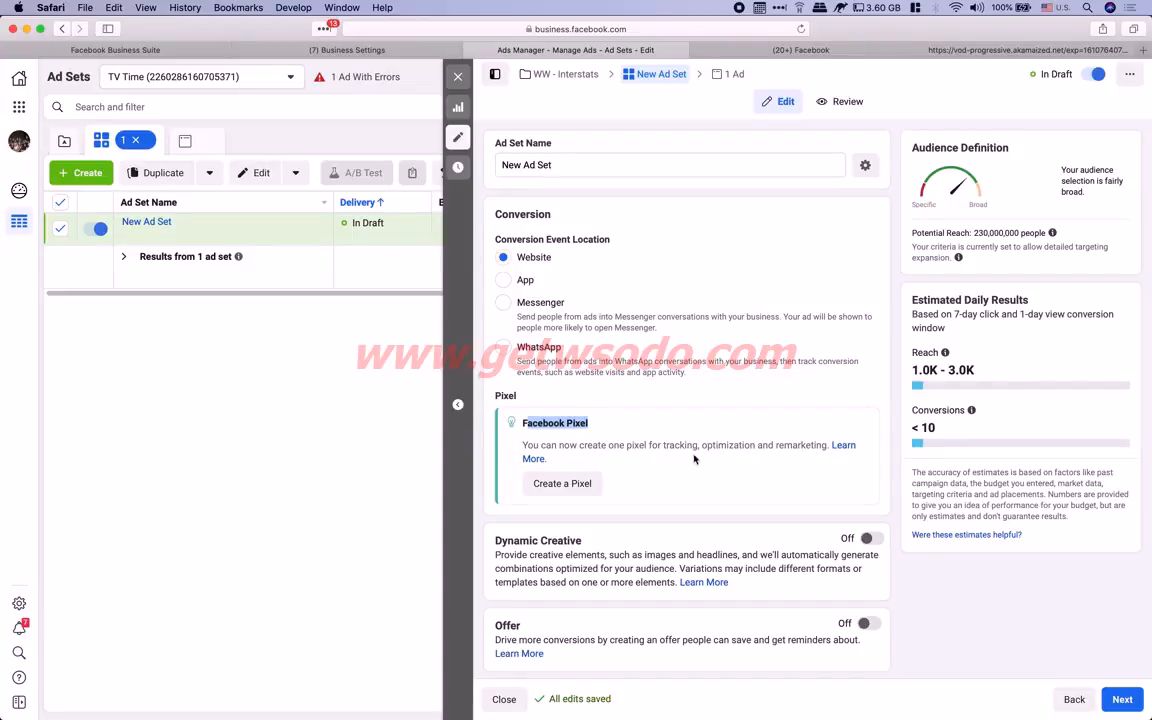
click(577, 486)
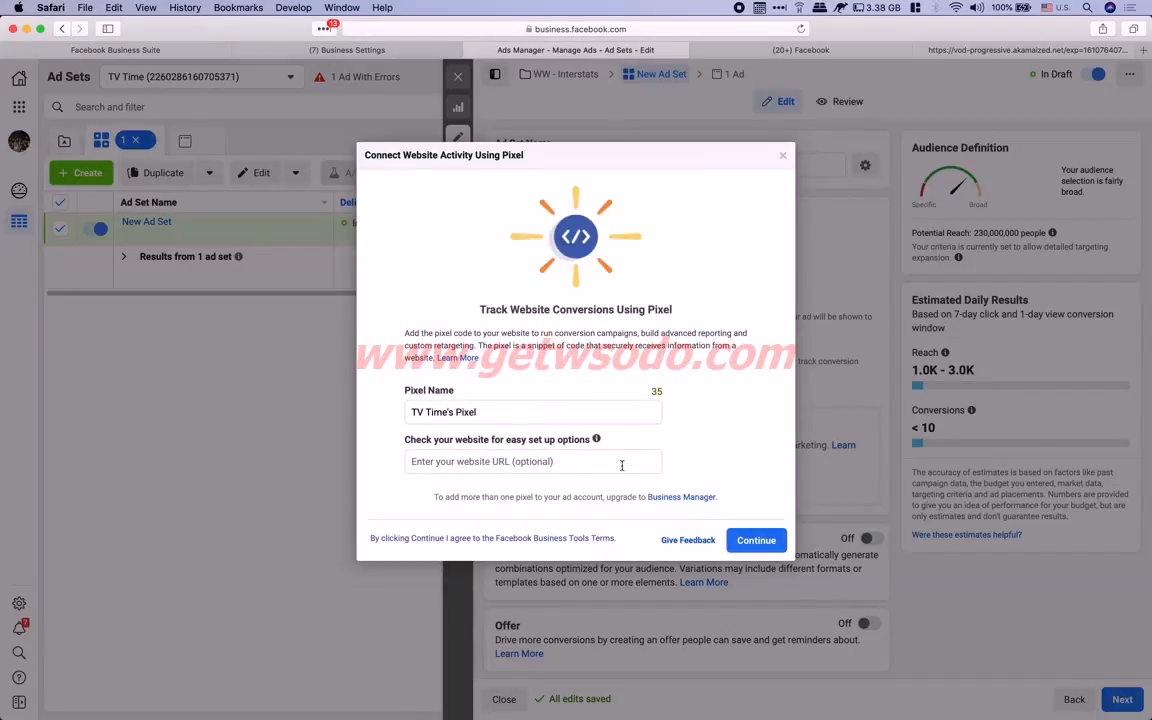
click(757, 541)
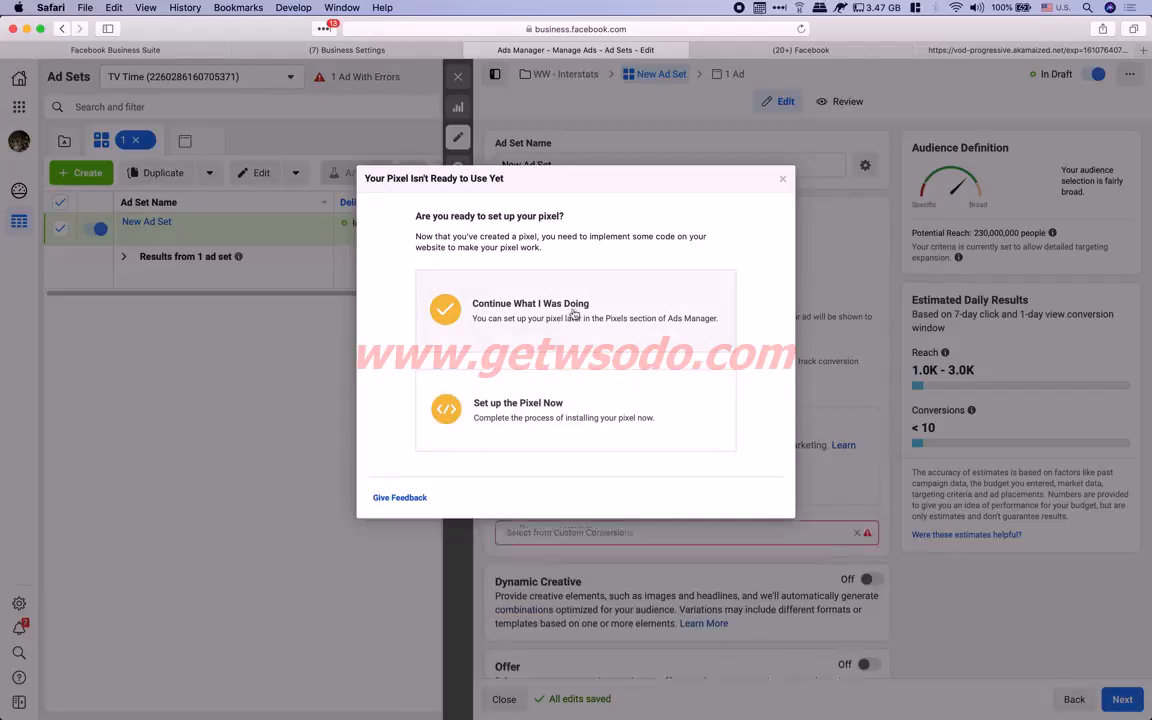
click(782, 180)
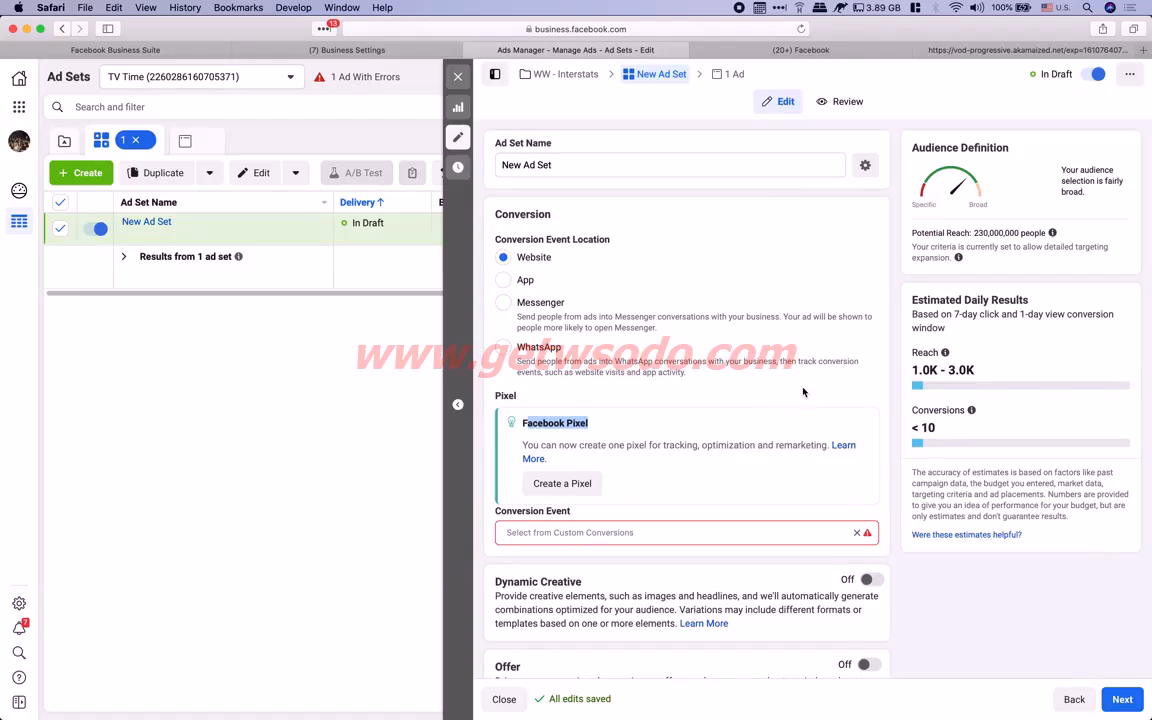
click(864, 249)
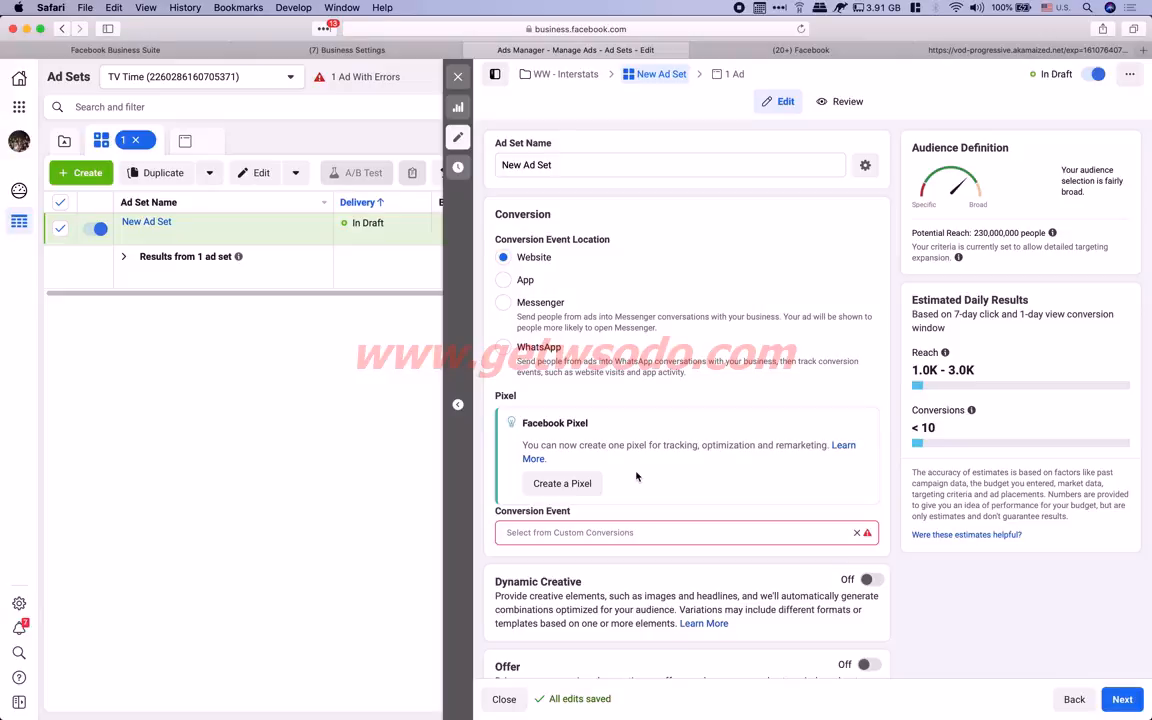
Keep the default ad set name and Website conversion location, then scroll down the form
triple_click(540, 165)
click(663, 226)
drag(508, 260, 563, 258)
click(649, 257)
scroll(620, 256, down, 3)
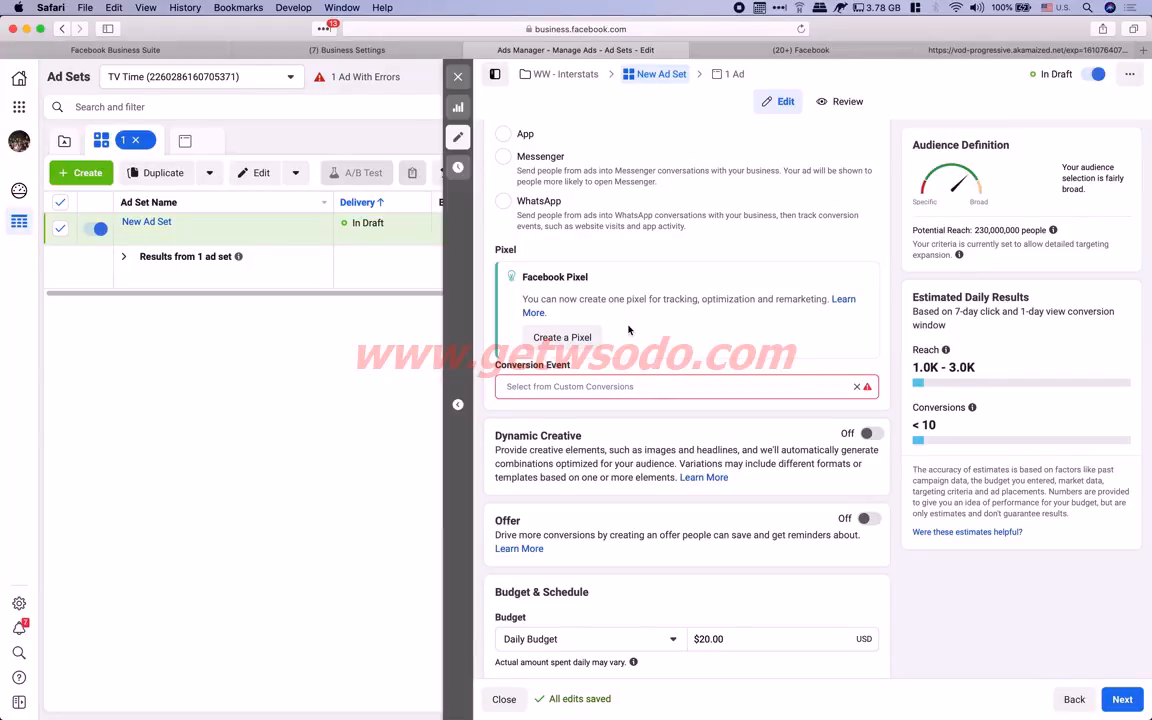
Set the ad set's conversion event to Purchase
click(544, 386)
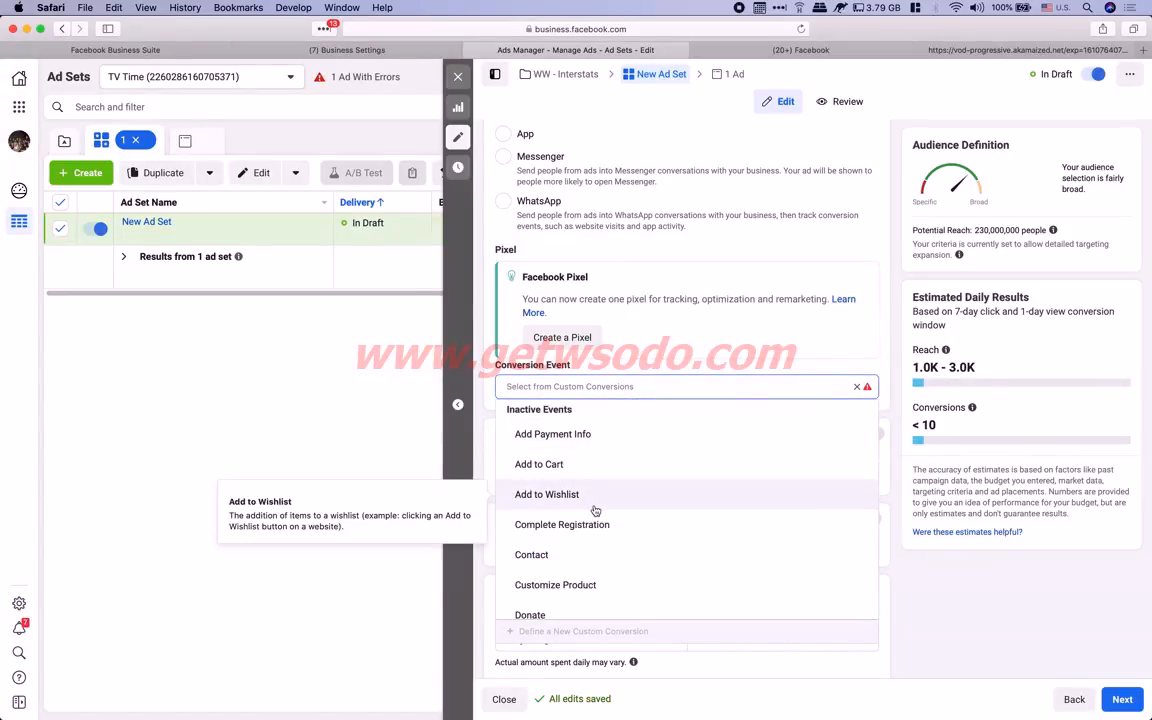
scroll(595, 508, down, 5)
scroll(590, 512, down, 1)
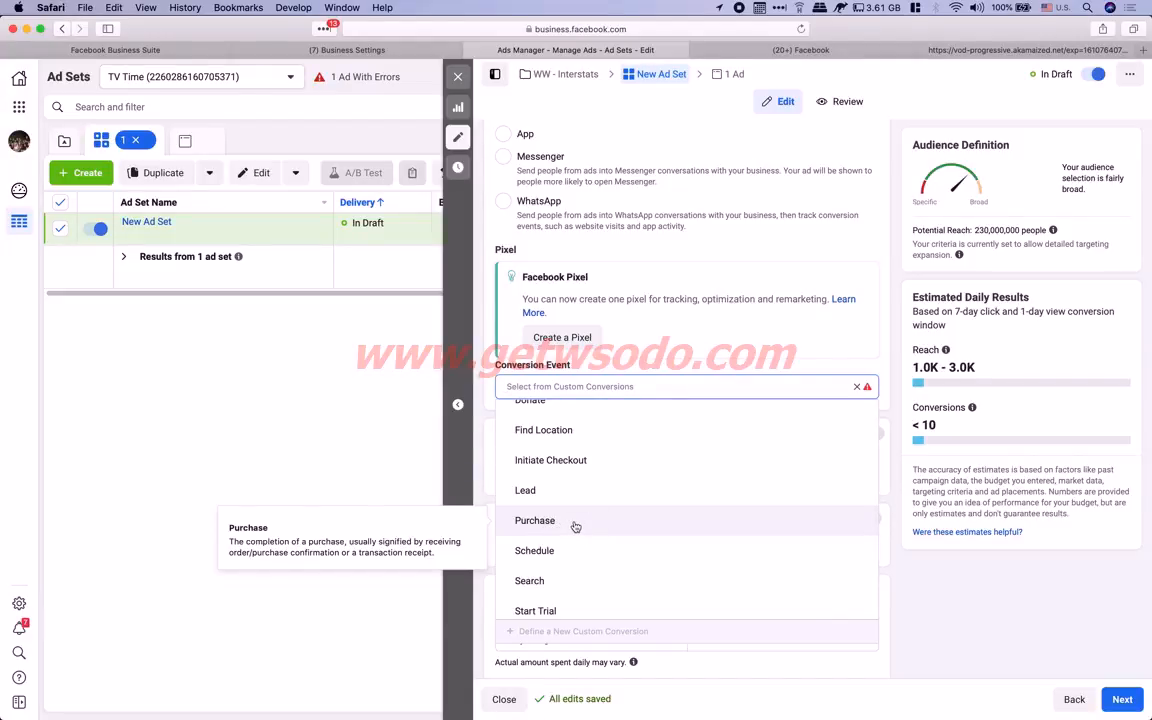
click(575, 521)
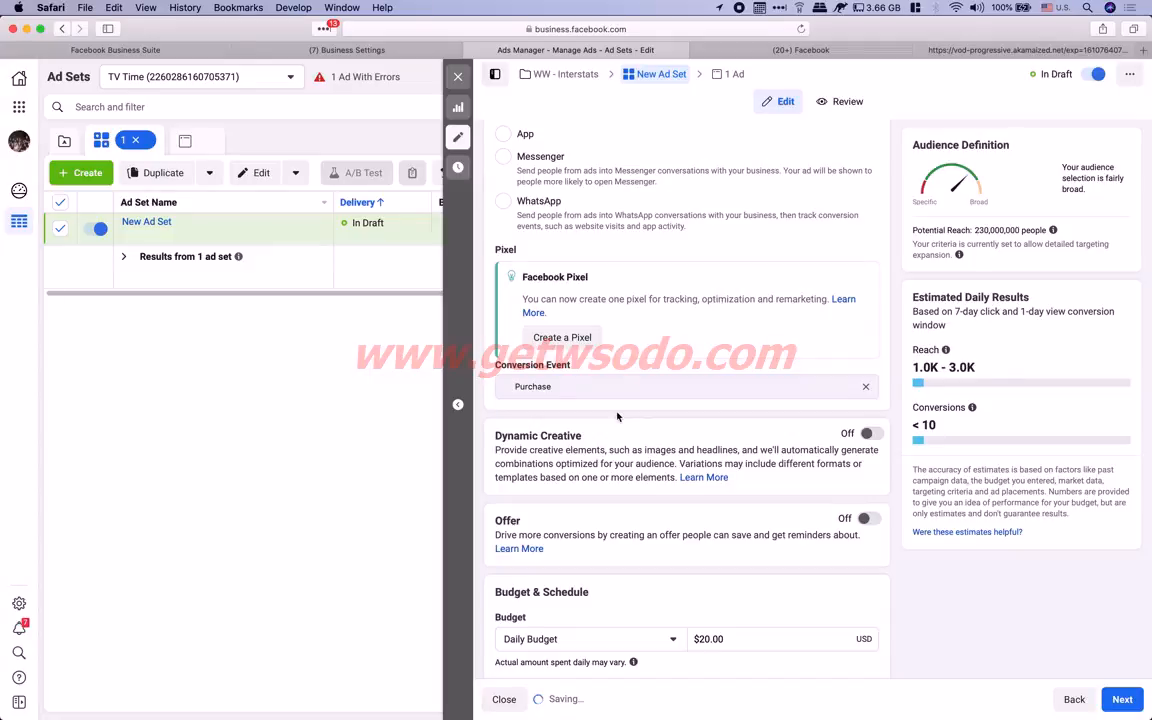
Turn on the Dynamic Creative toggle, bringing up its explanation dialog
scroll(617, 417, down, 2)
scroll(617, 417, down, 2)
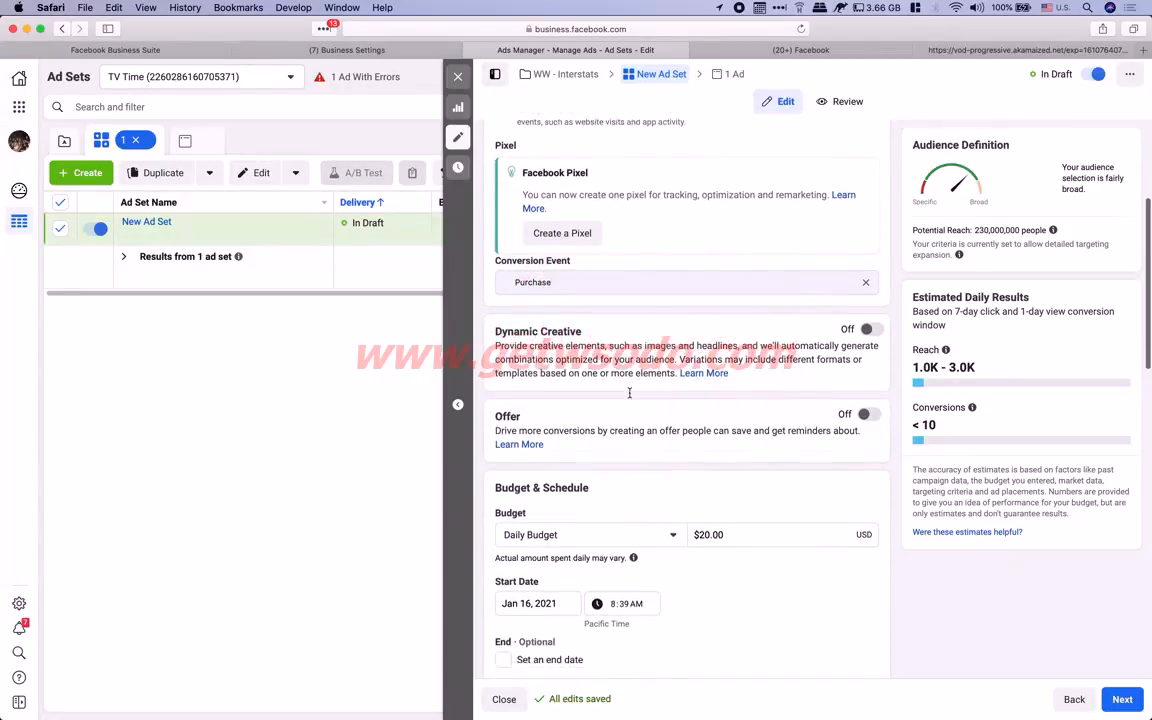
drag(502, 309, 585, 309)
click(585, 309)
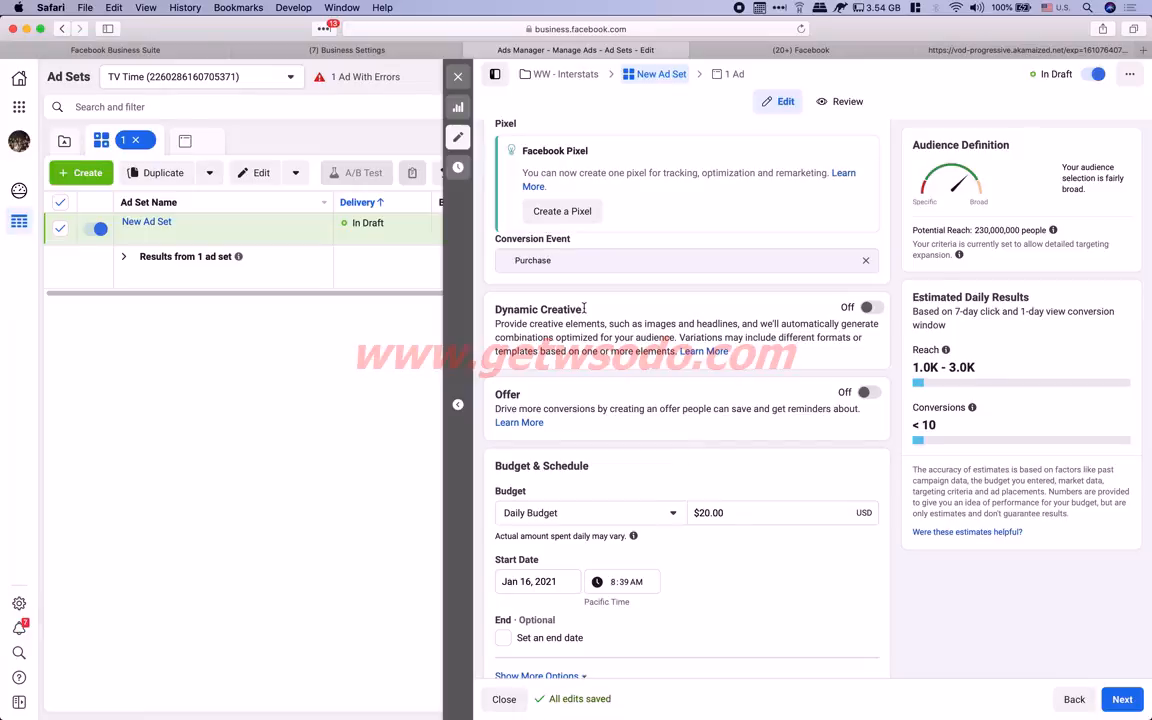
click(870, 309)
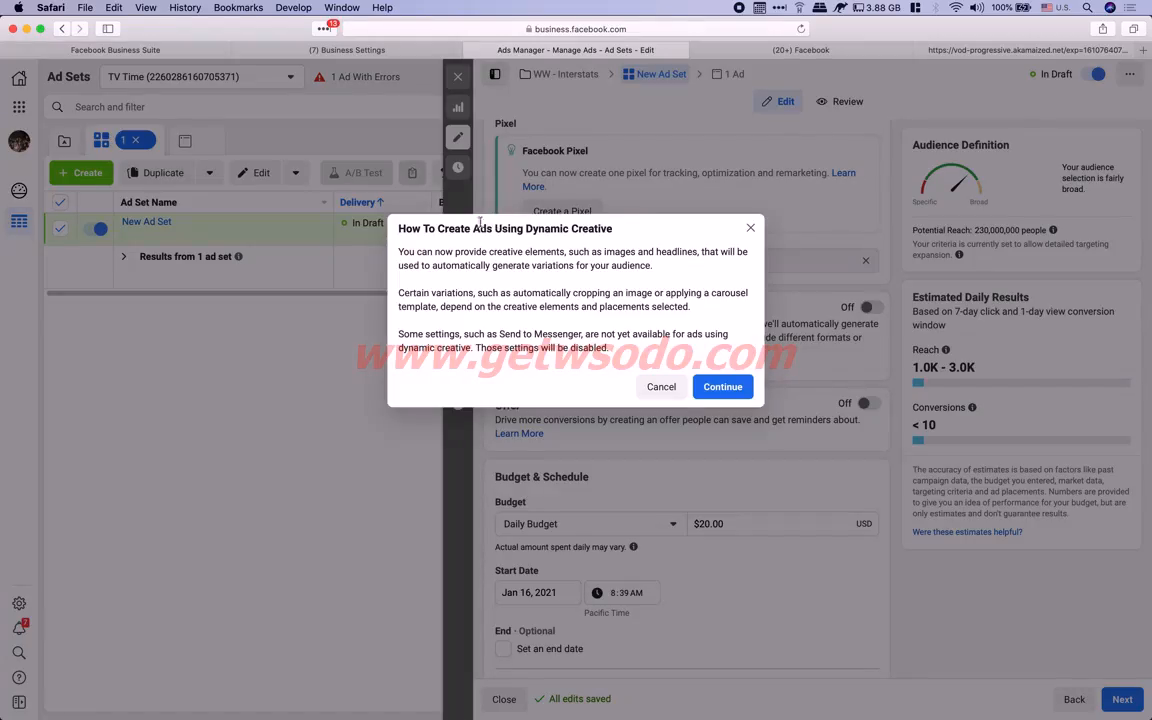
Confirm enabling Dynamic Creative in its dialog and scroll down toward the Audience section
drag(452, 229, 634, 237)
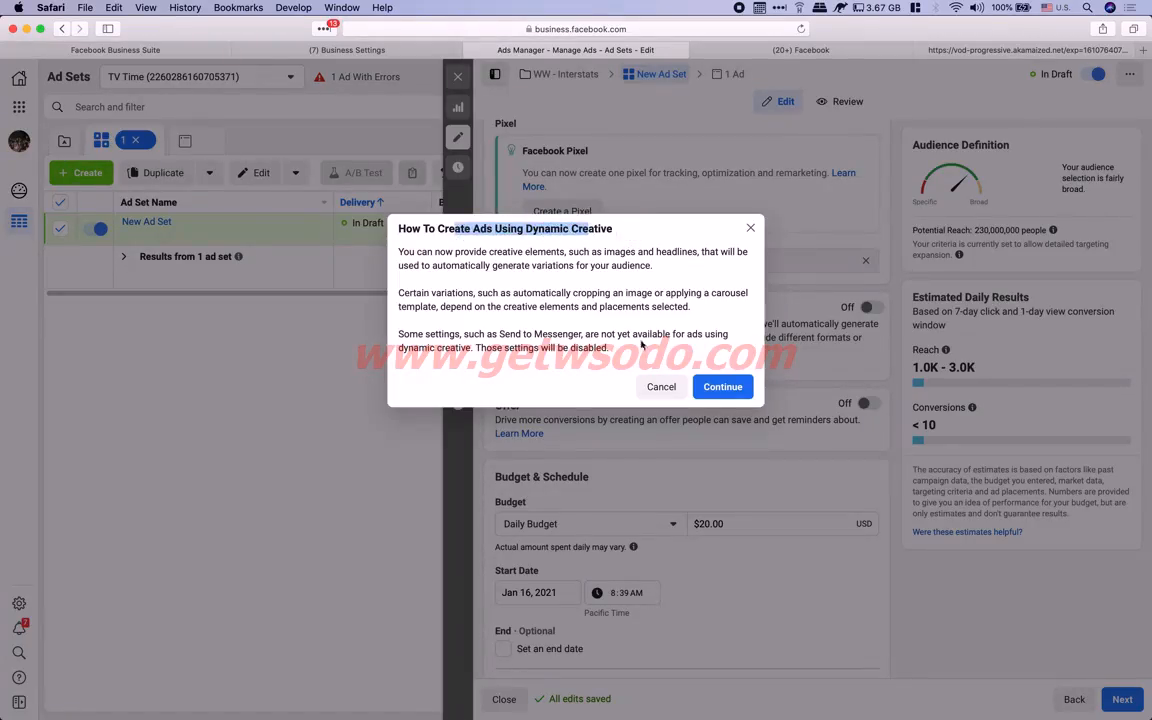
click(716, 393)
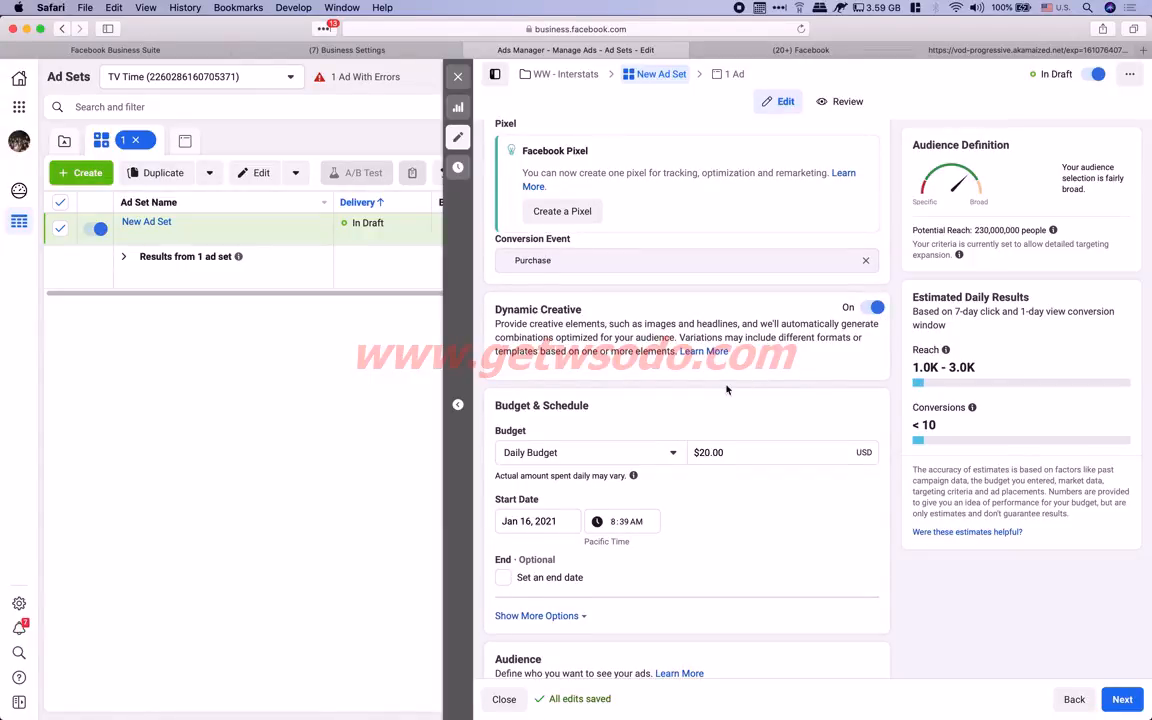
scroll(725, 388, down, 3)
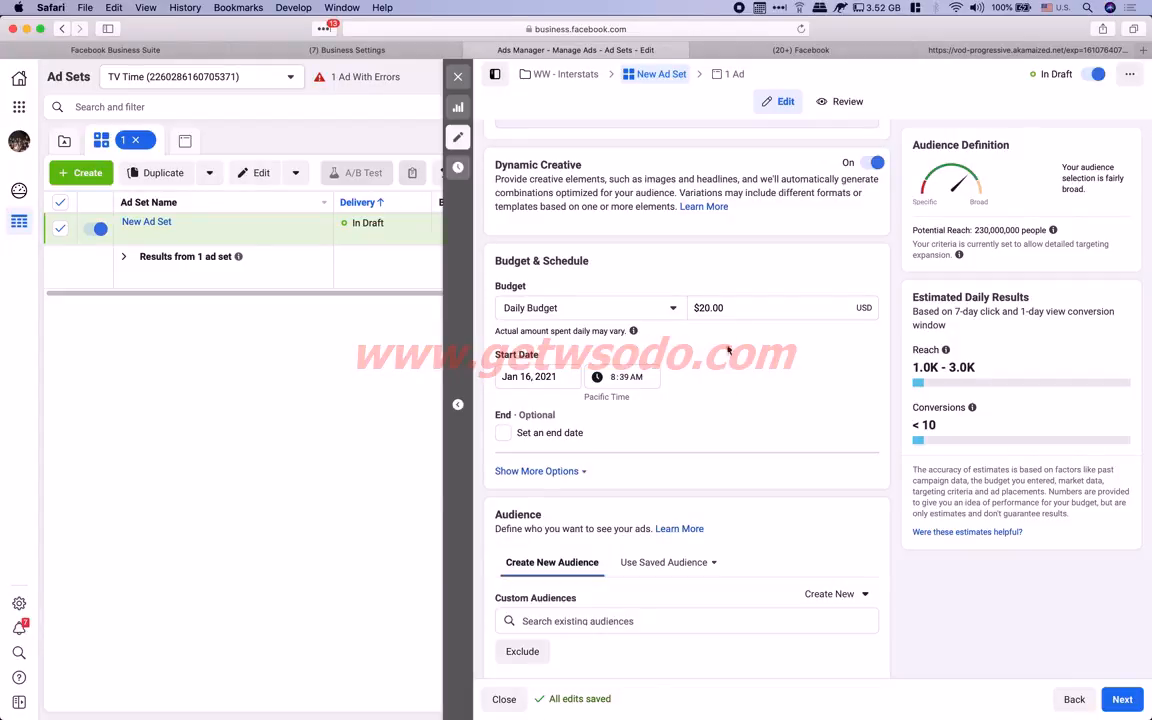
Change the Daily Budget amount from $20.00 to $15.00, raising estimated daily reach to 786 - 2.3K
click(709, 307)
text(5)
key(Left)
key(BackSpace)
text(4)
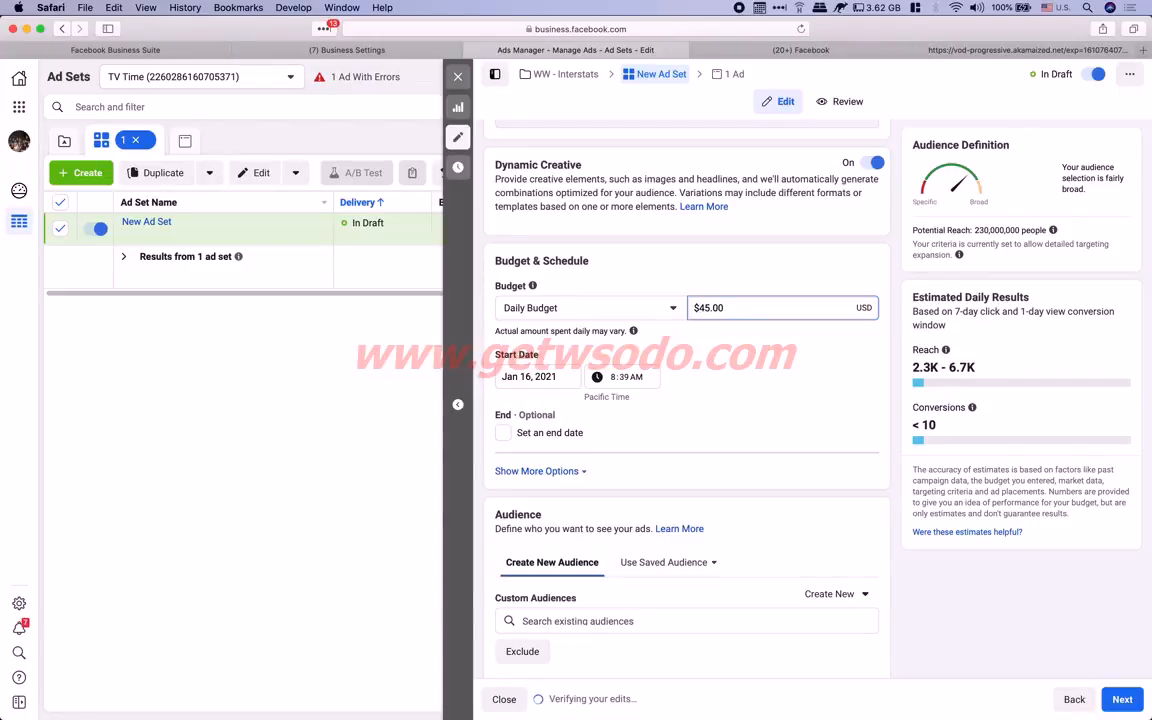
key(BackSpace)
text(2)
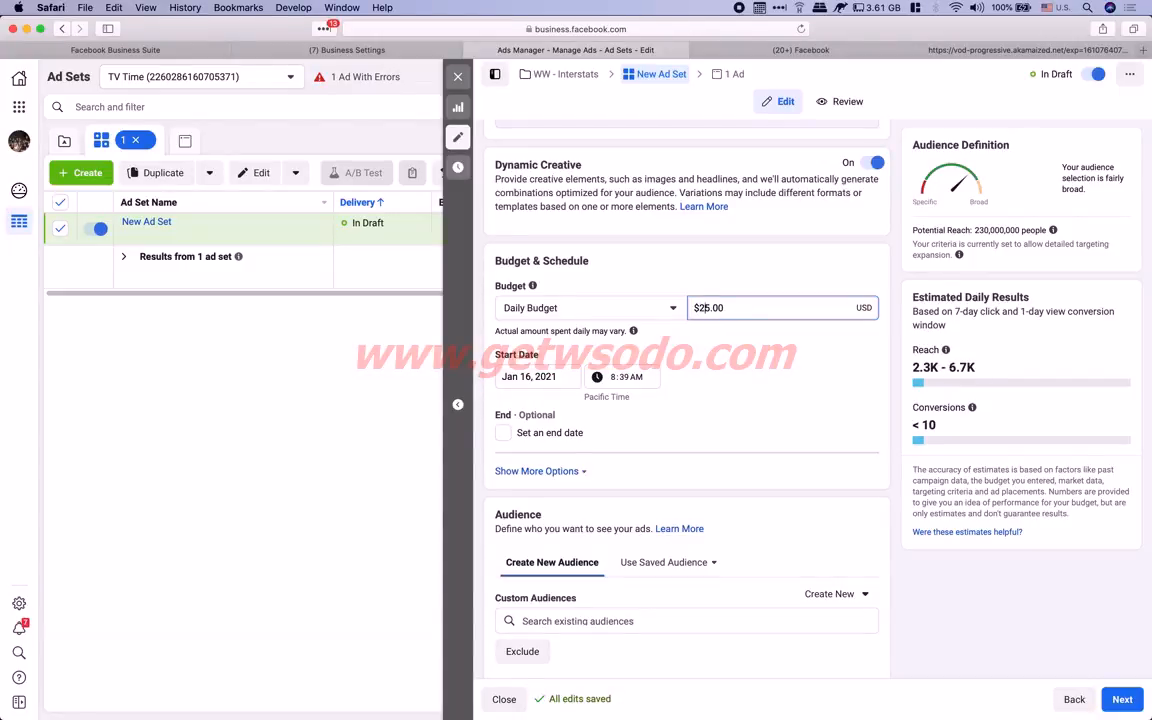
key(BackSpace)
text(1)
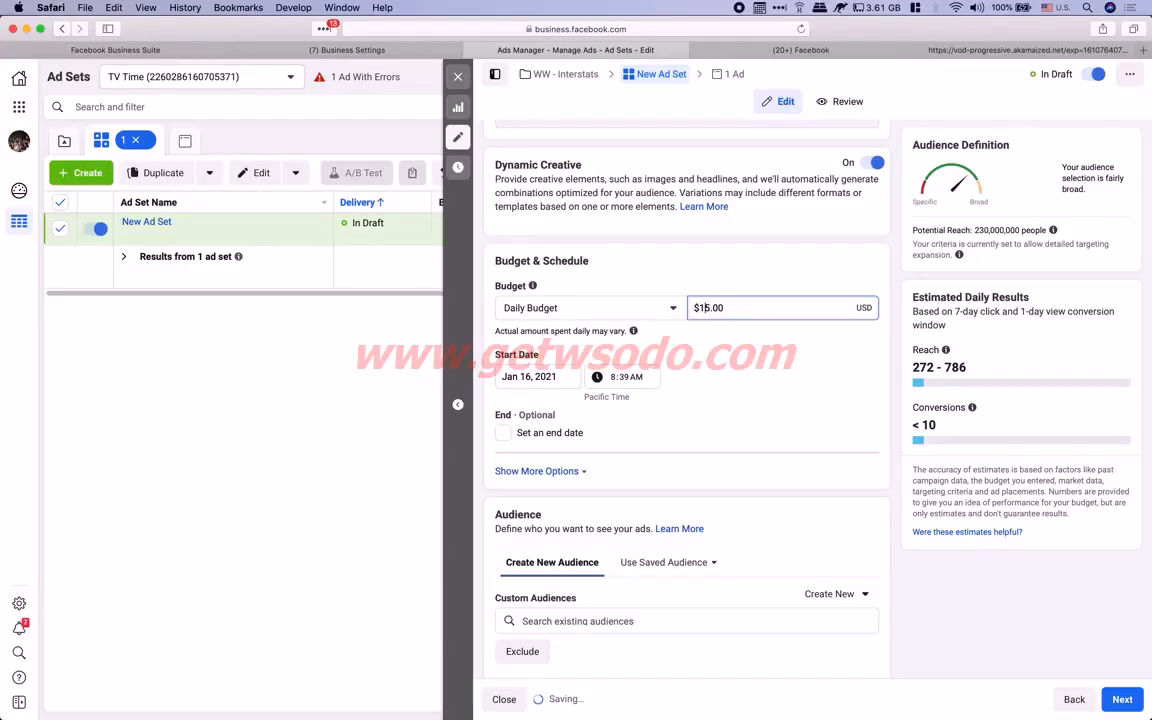
key(BackSpace)
text(0)
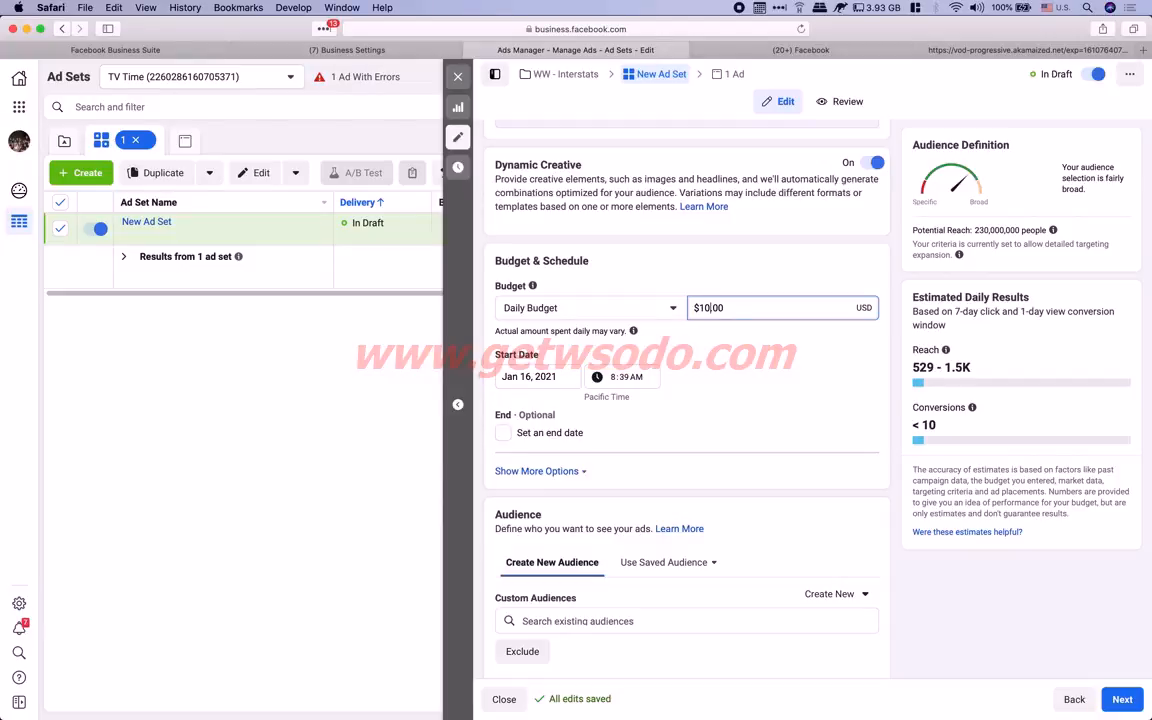
key(BackSpace)
text(5)
click(757, 360)
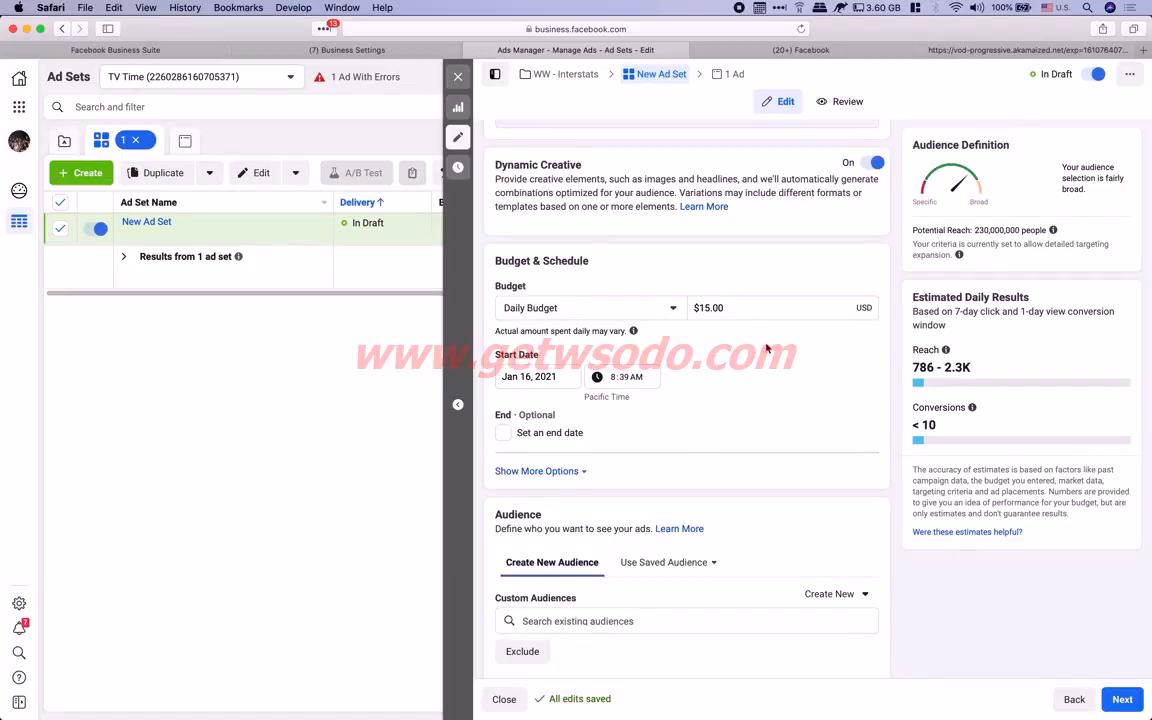
scroll(767, 348, down, 5)
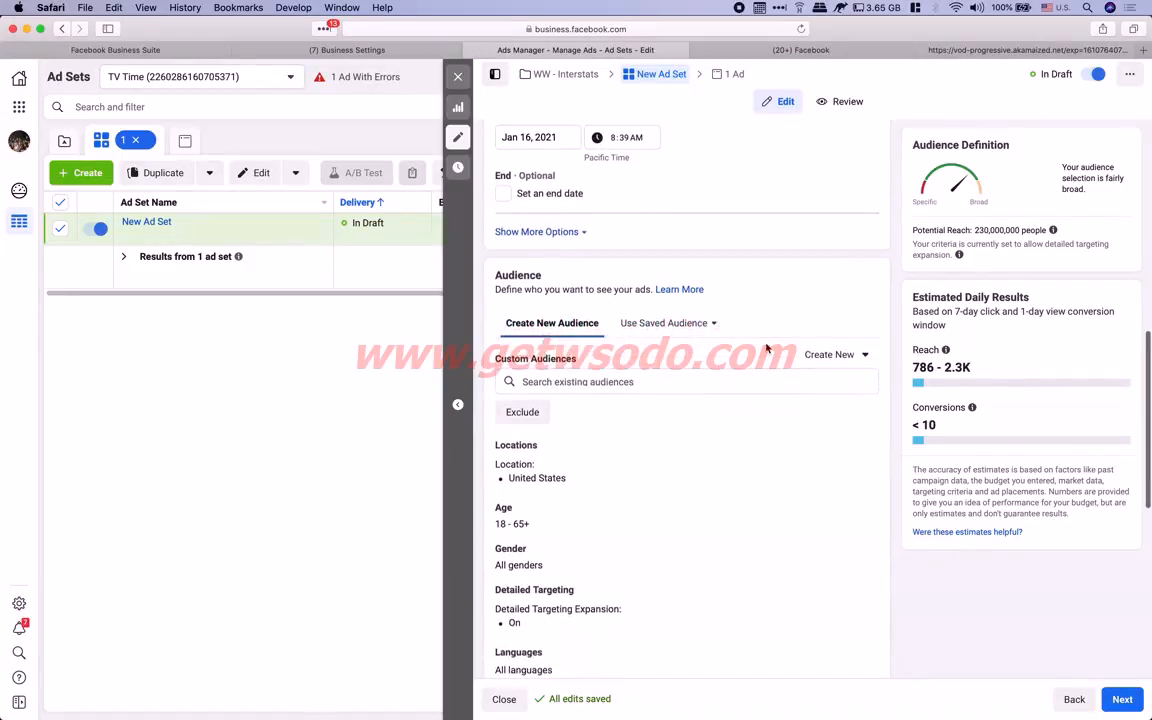
scroll(625, 375, down, 2)
scroll(626, 377, down, 1)
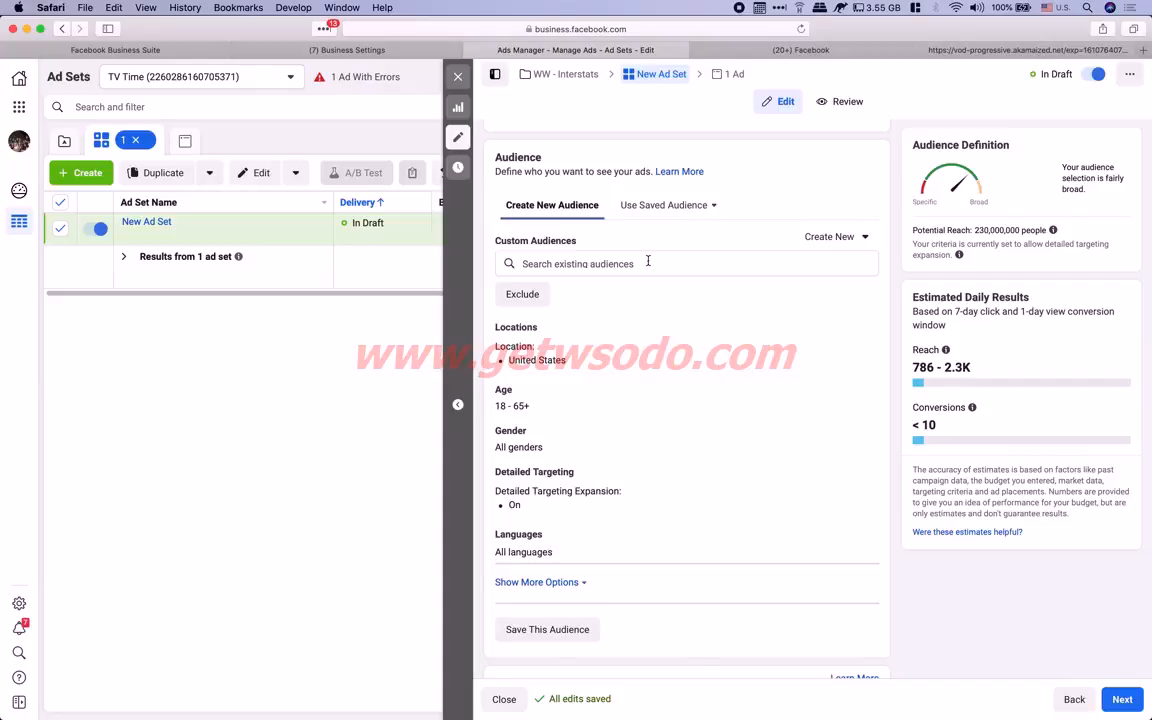
scroll(673, 322, down, 2)
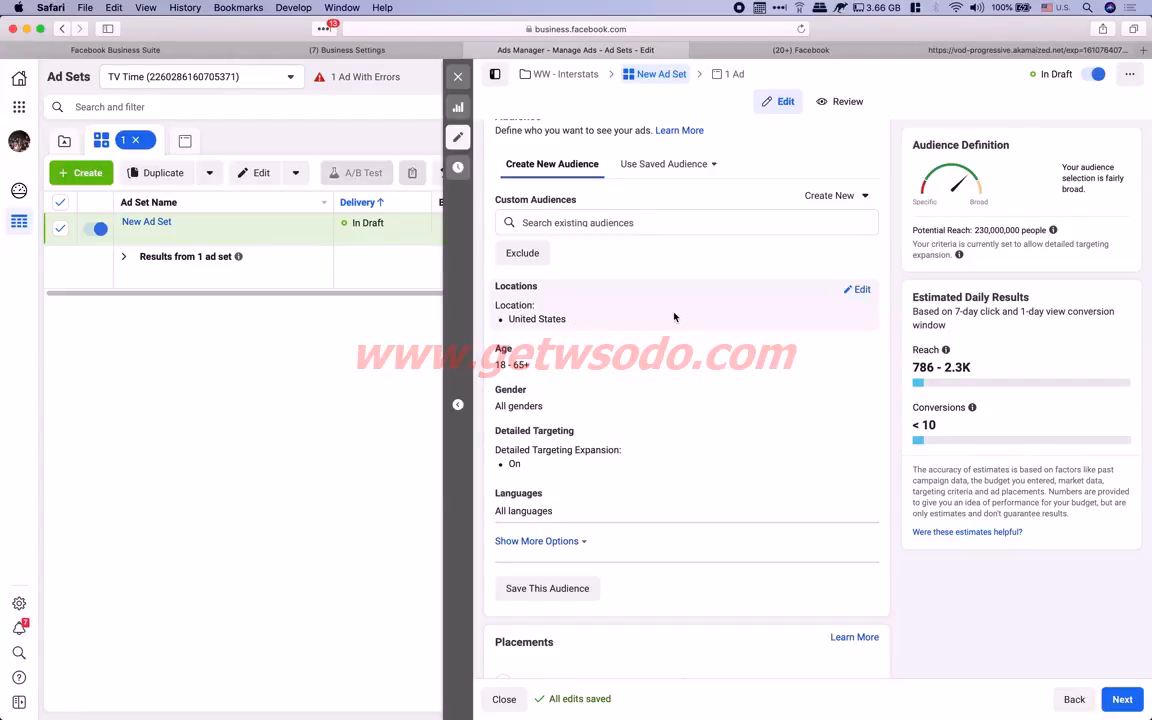
Replace the United States location with the Worldwide region found by searching 'world'
click(862, 291)
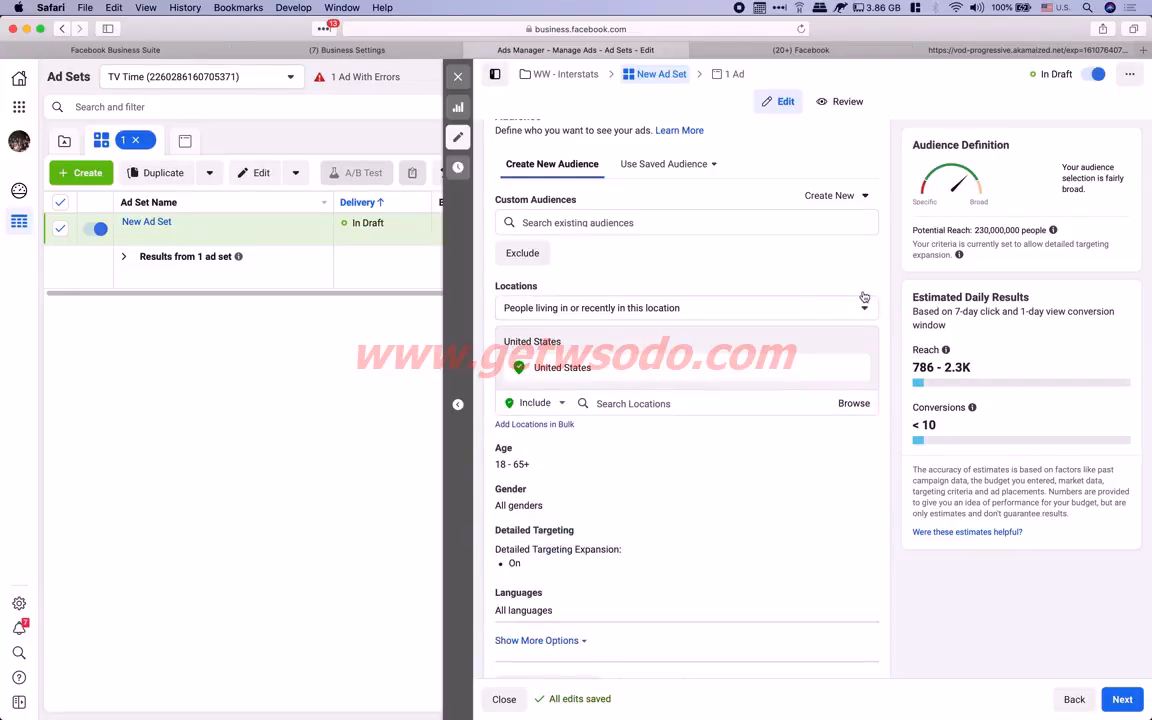
click(640, 403)
text(worldwide)
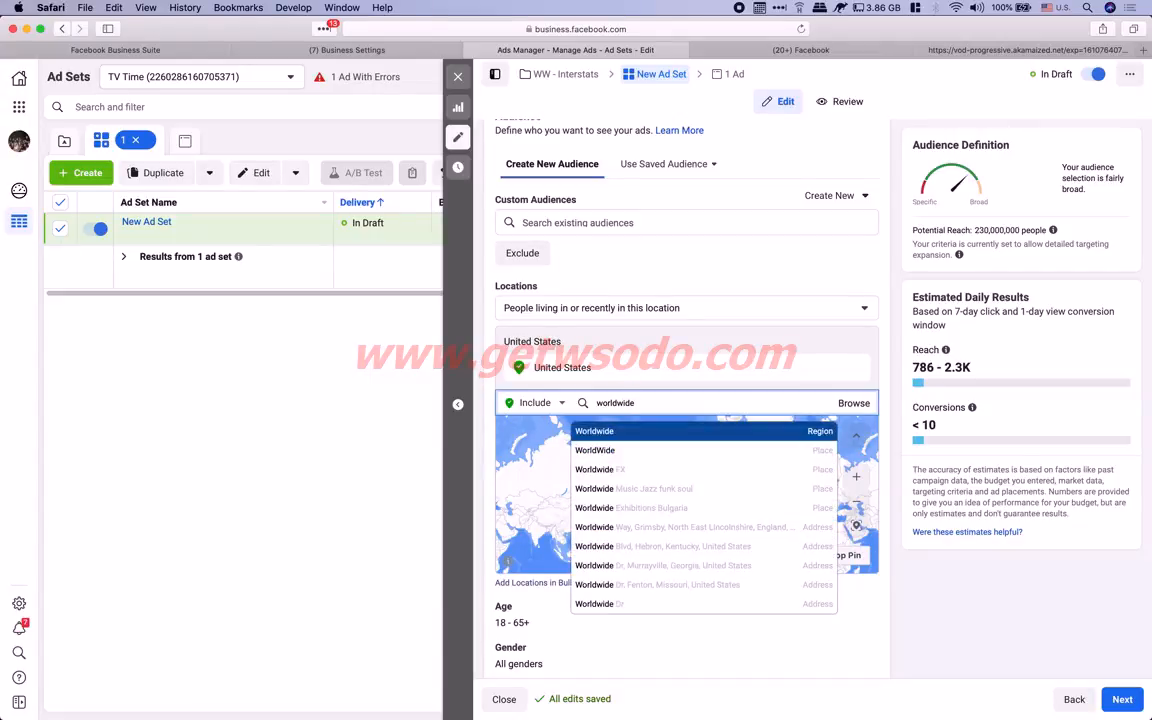
click(610, 432)
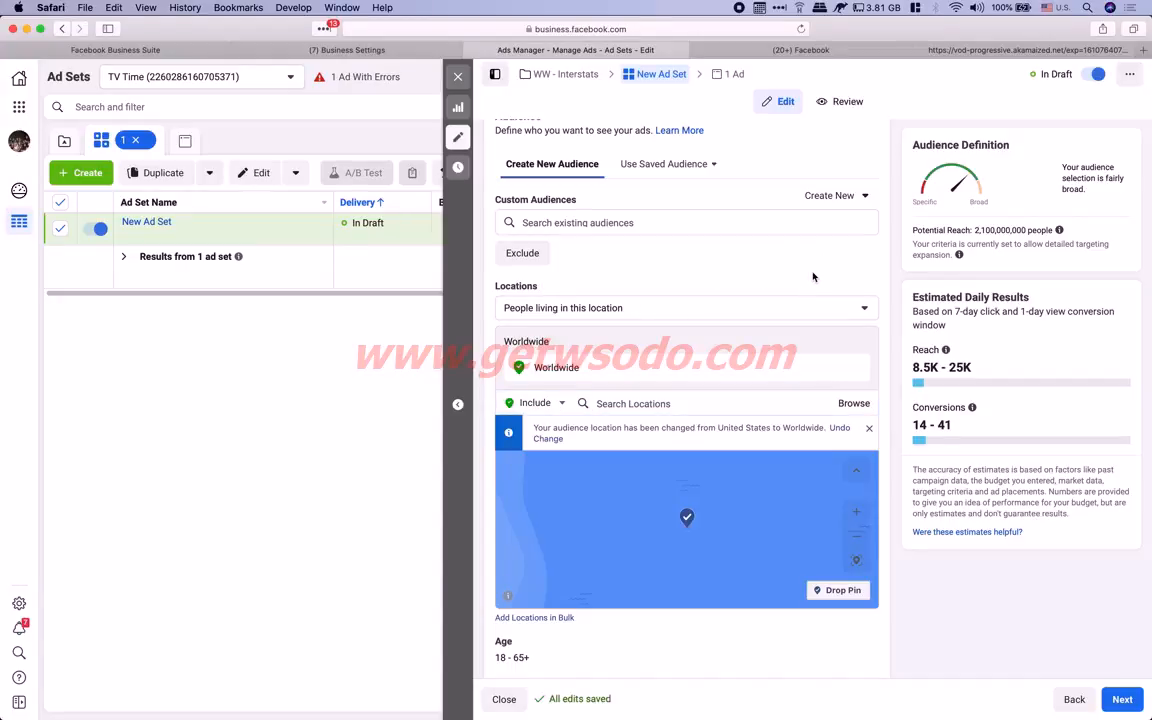
scroll(774, 549, down, 3)
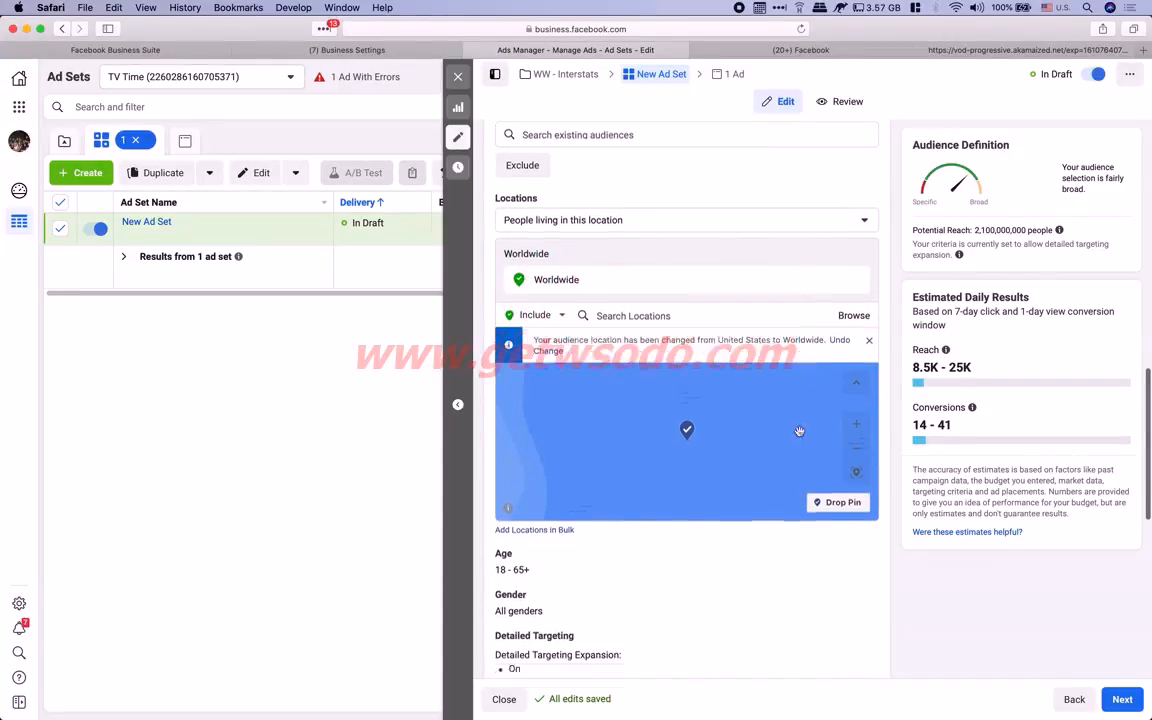
scroll(774, 549, down, 2)
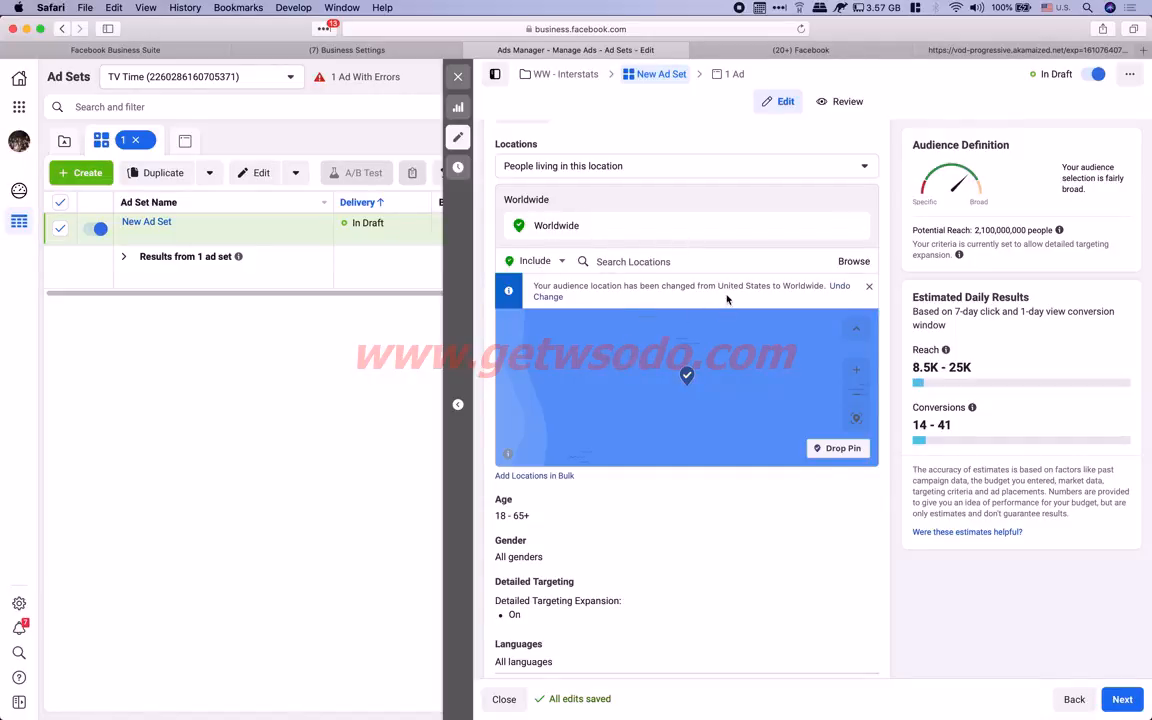
scroll(681, 484, down, 3)
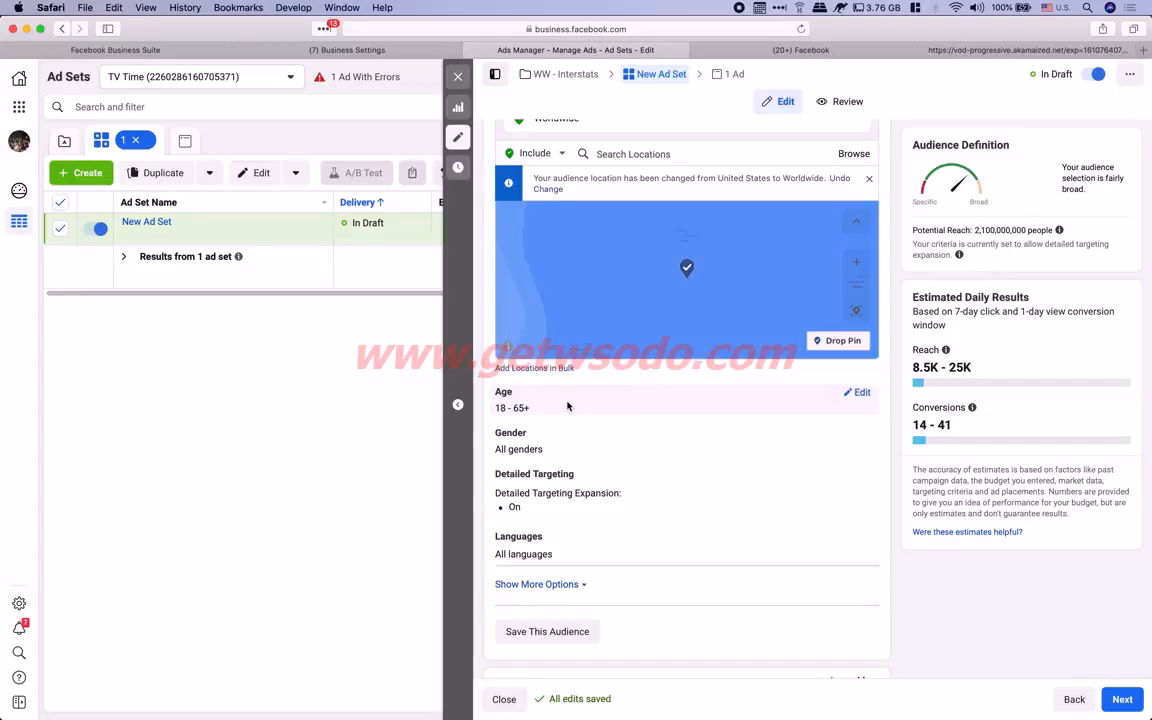
click(857, 393)
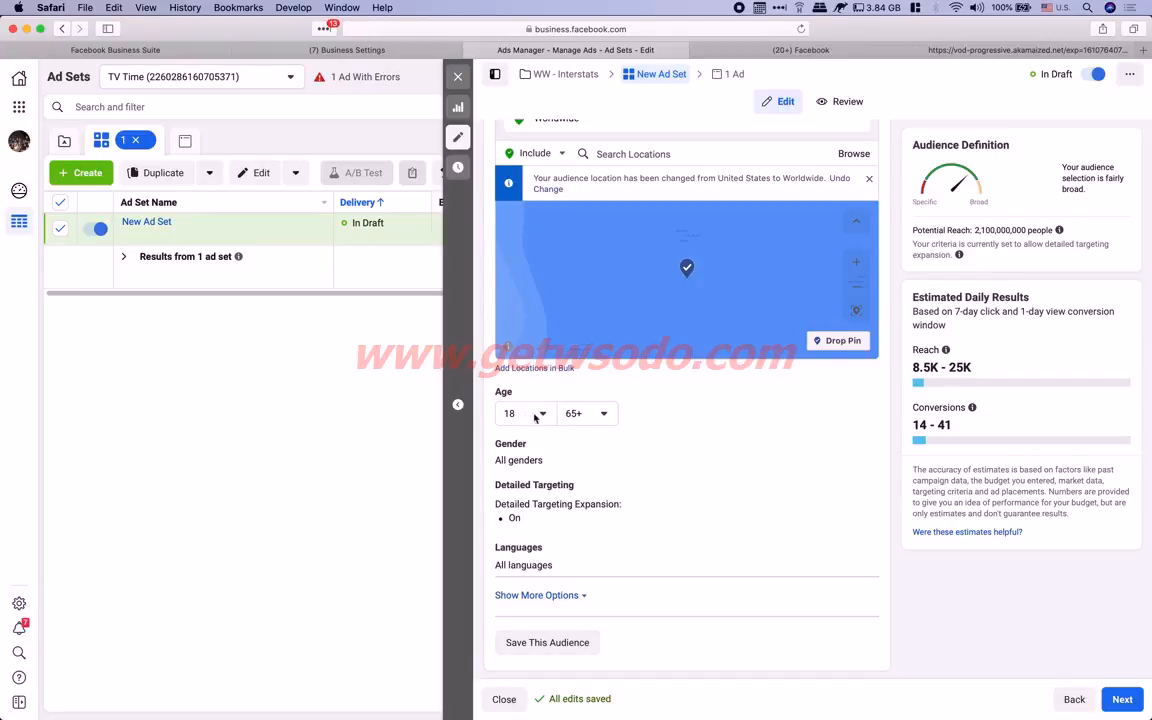
click(604, 413)
scroll(617, 520, up, 4)
scroll(619, 541, up, 10)
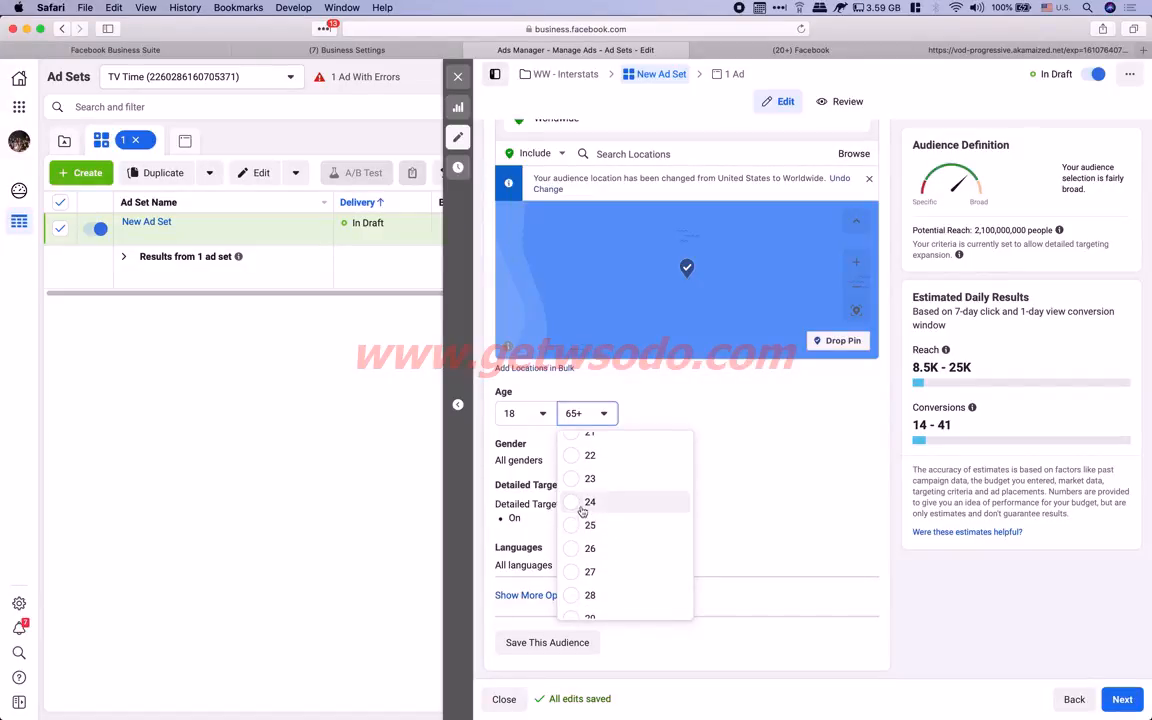
click(583, 505)
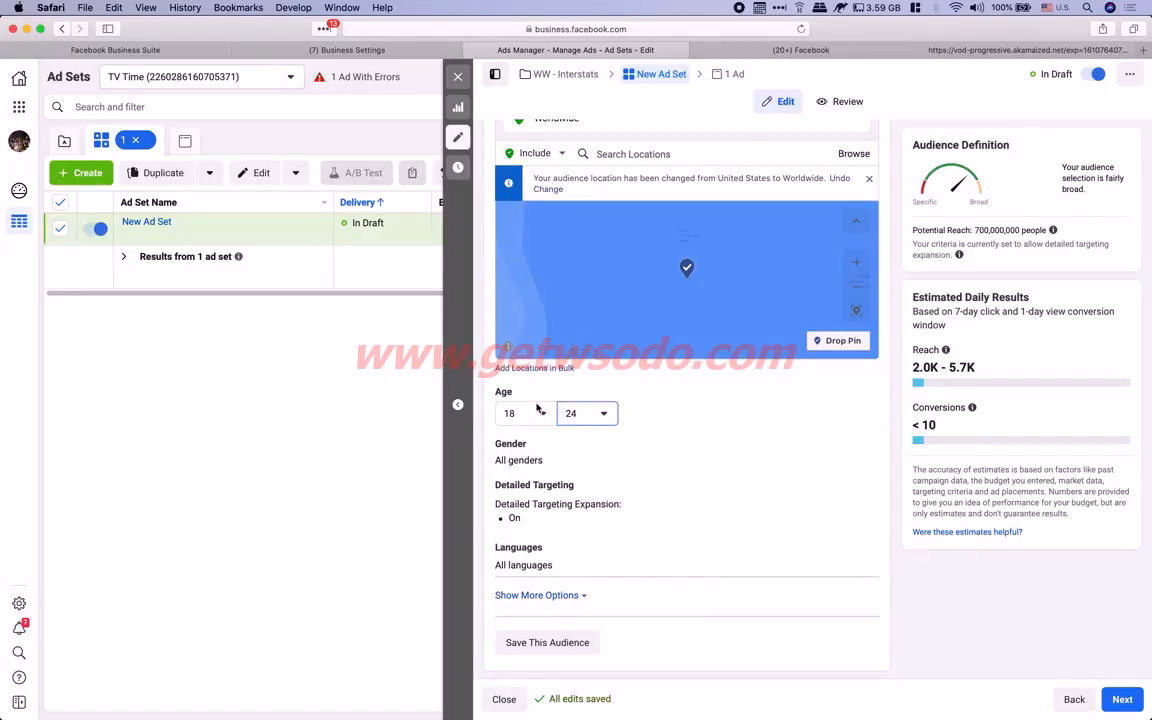
click(536, 411)
scroll(540, 480, down, 5)
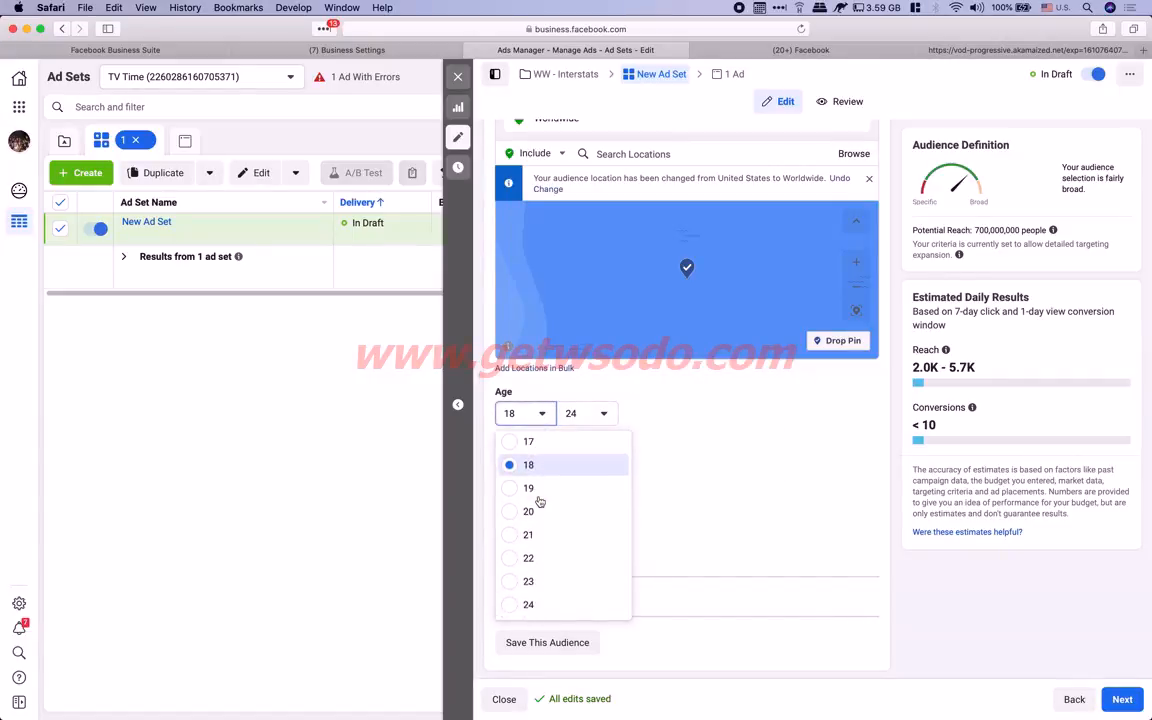
click(514, 547)
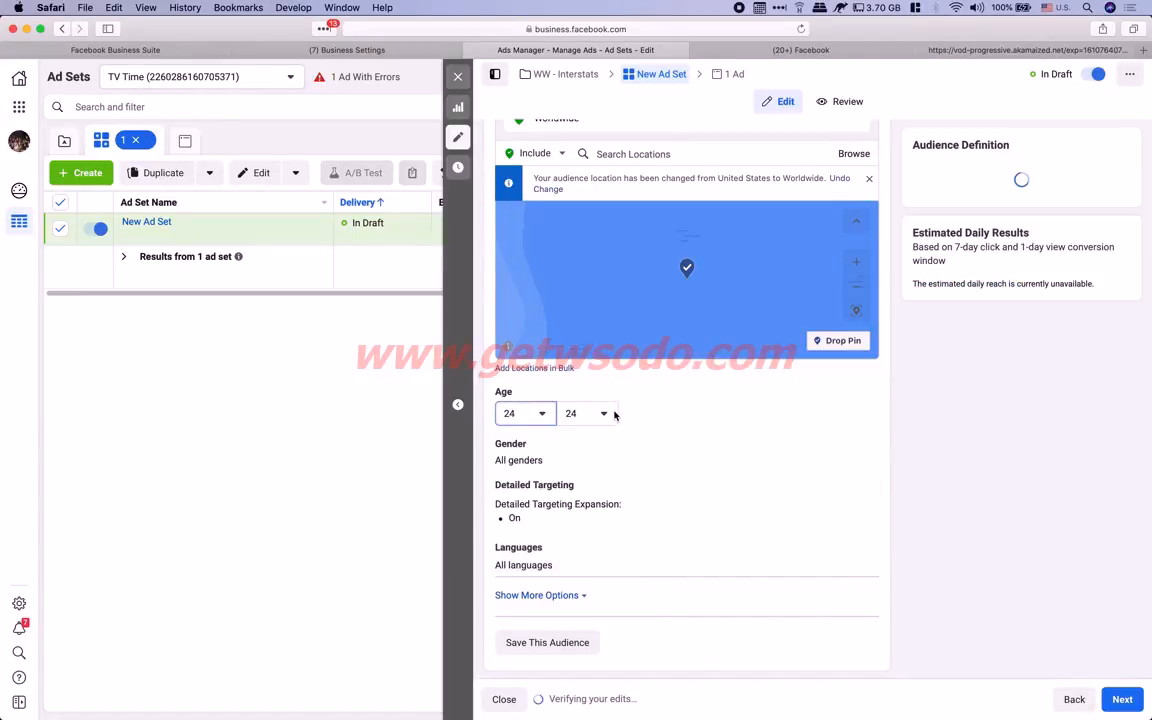
click(603, 413)
scroll(595, 525, down, 3)
scroll(595, 525, down, 4)
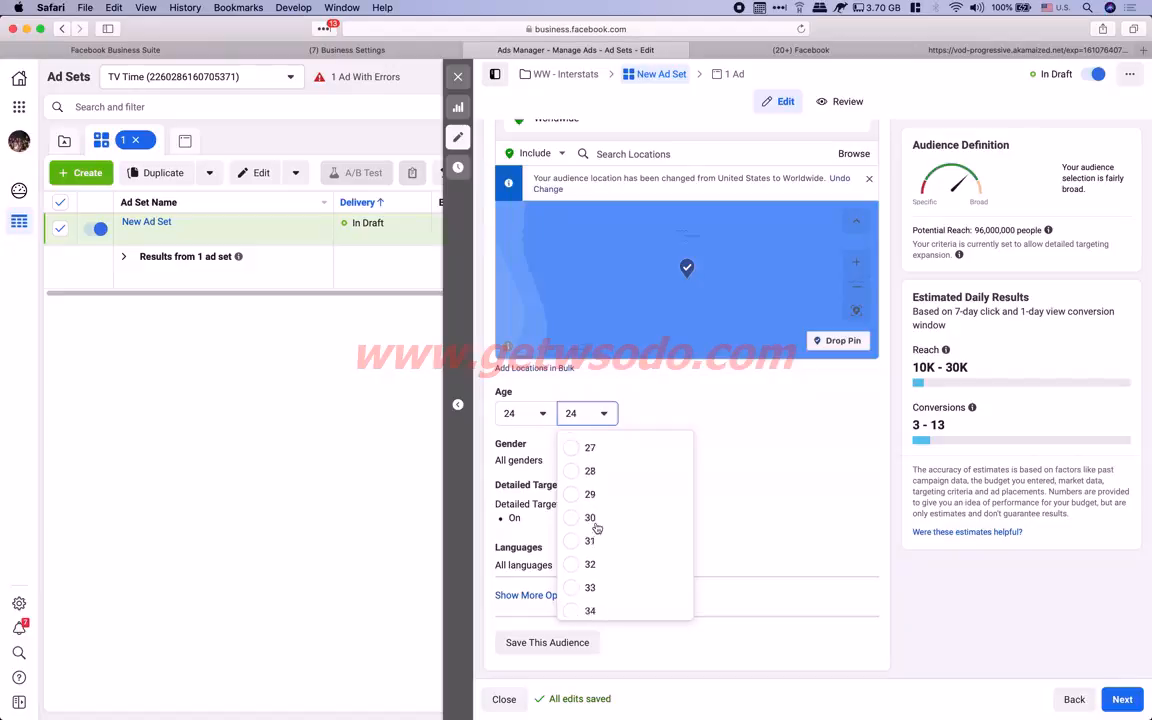
click(576, 593)
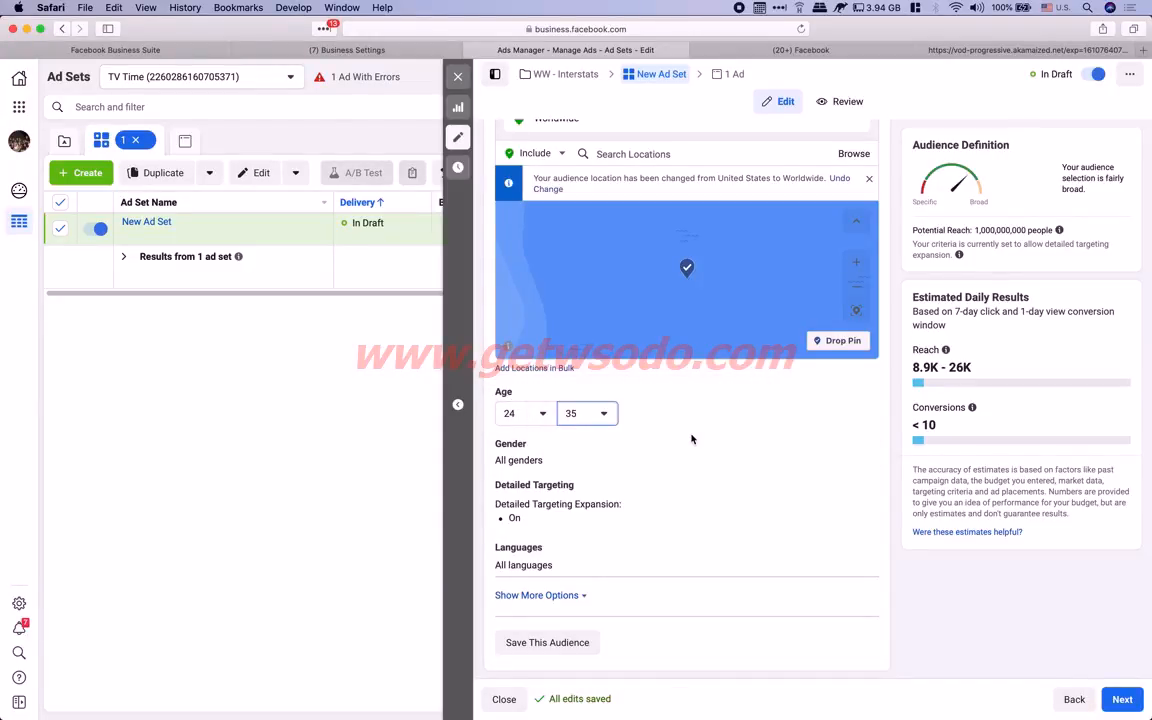
click(543, 413)
scroll(553, 488, up, 3)
click(528, 476)
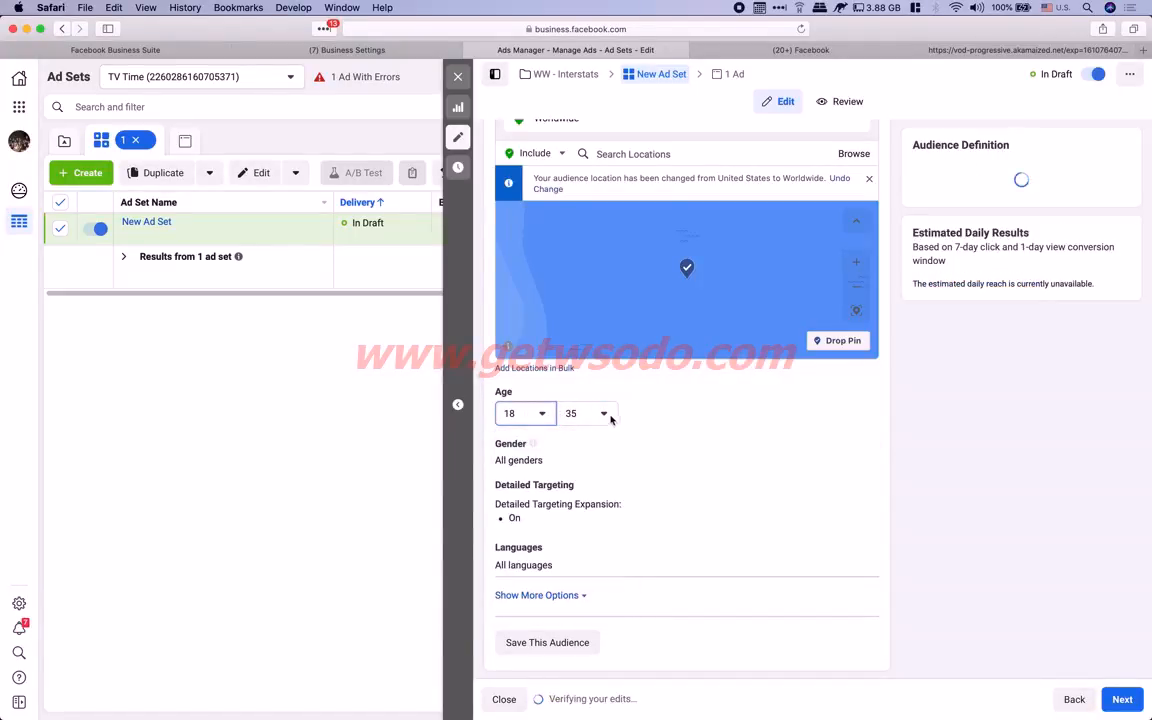
click(610, 418)
scroll(607, 481, up, 5)
scroll(607, 482, down, 3)
scroll(607, 481, down, 10)
click(581, 608)
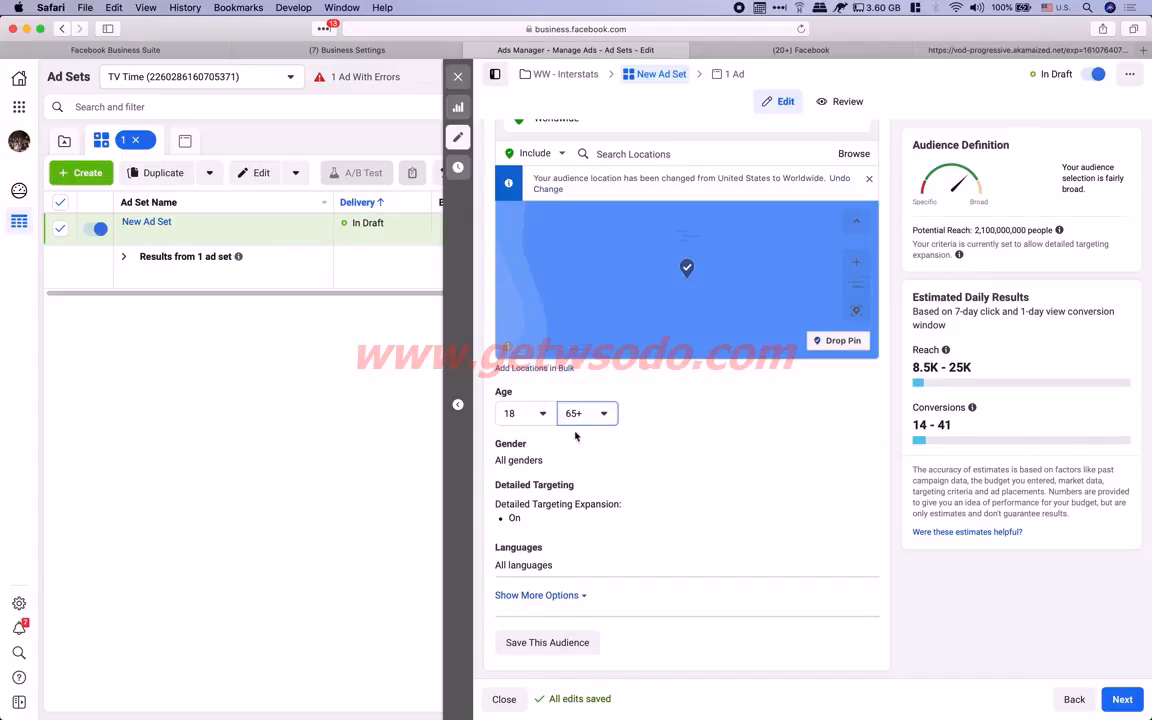
mouse_move(518, 393)
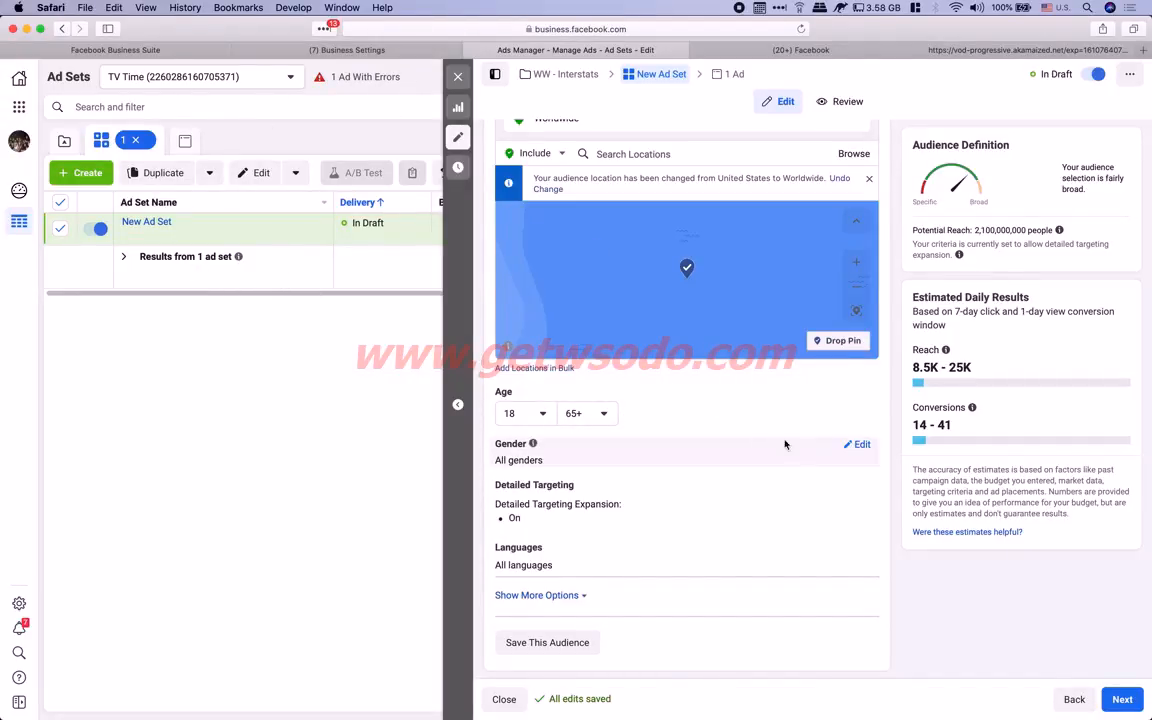
Open Gender and Detailed Targeting for editing and uncheck Detailed Targeting Expansion
click(855, 443)
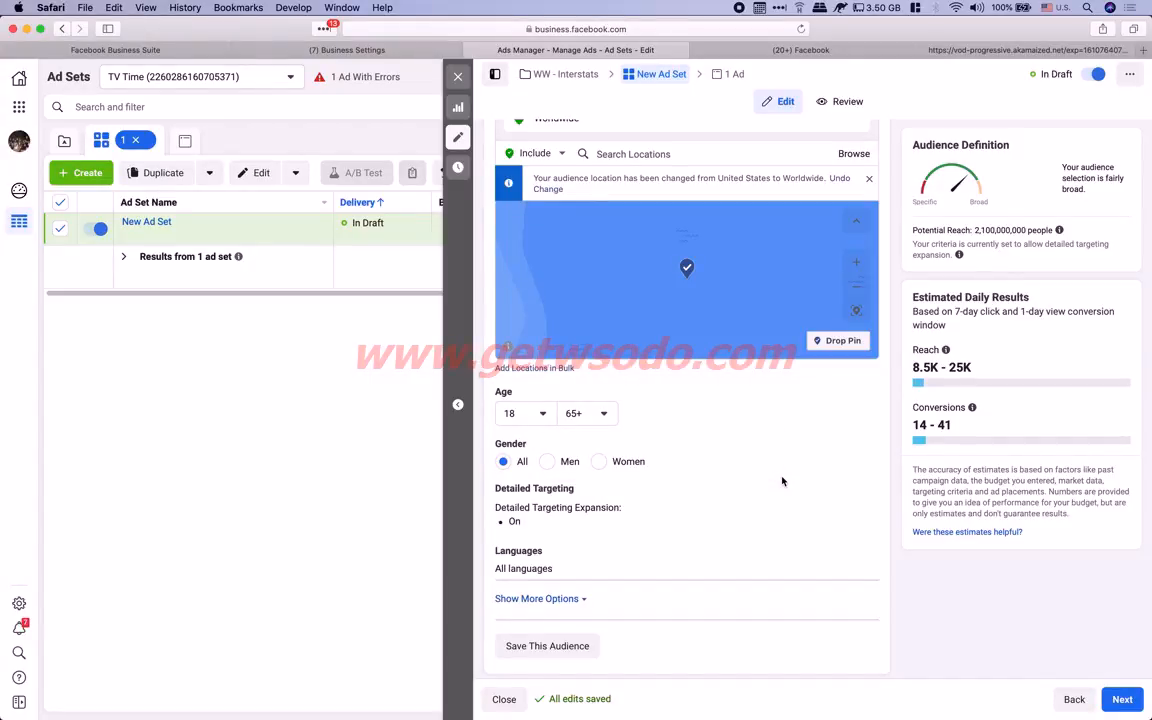
scroll(782, 481, down, 2)
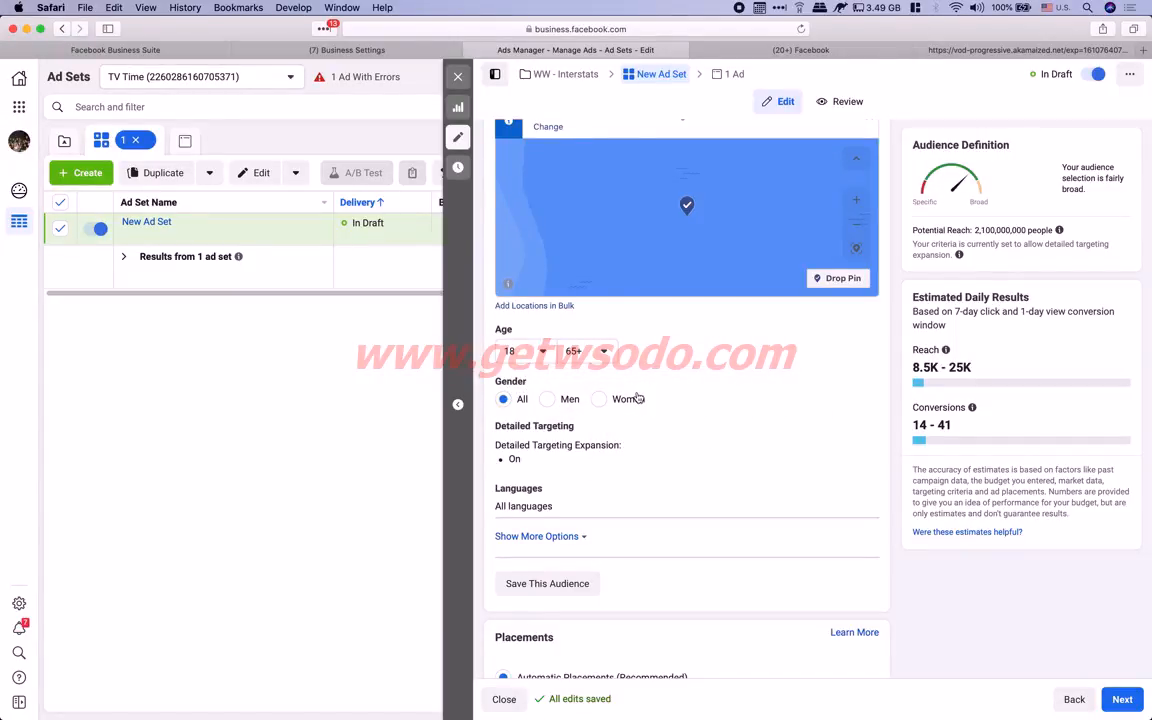
scroll(637, 398, down, 2)
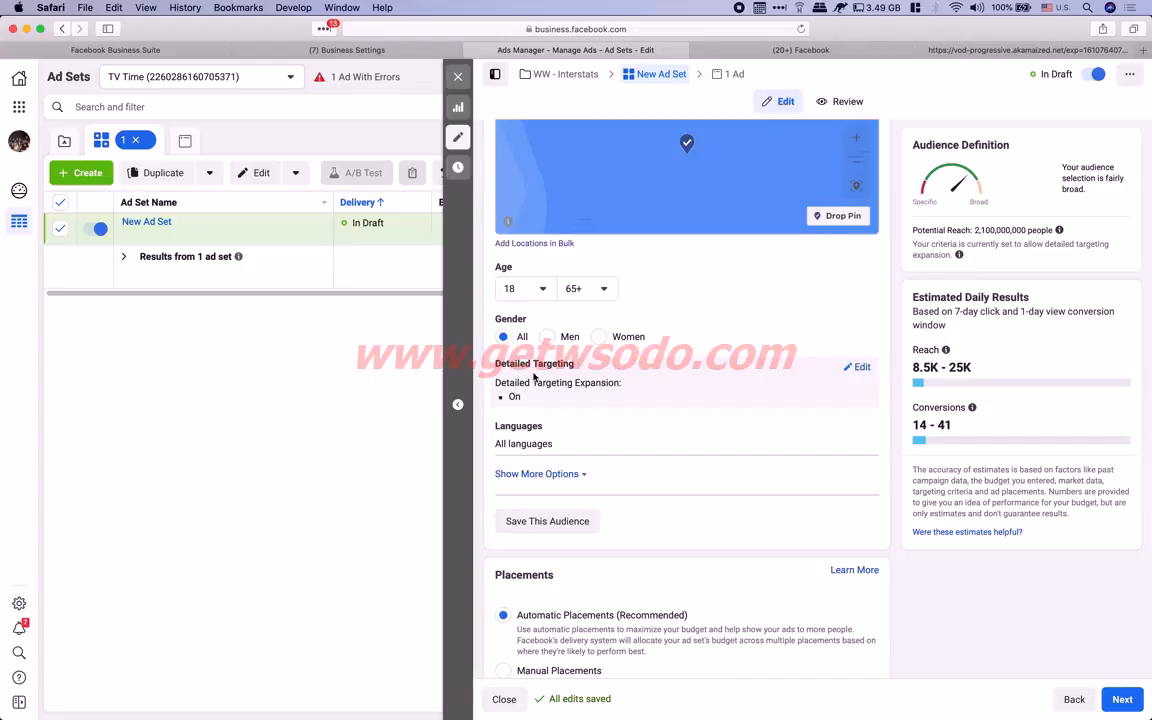
click(857, 367)
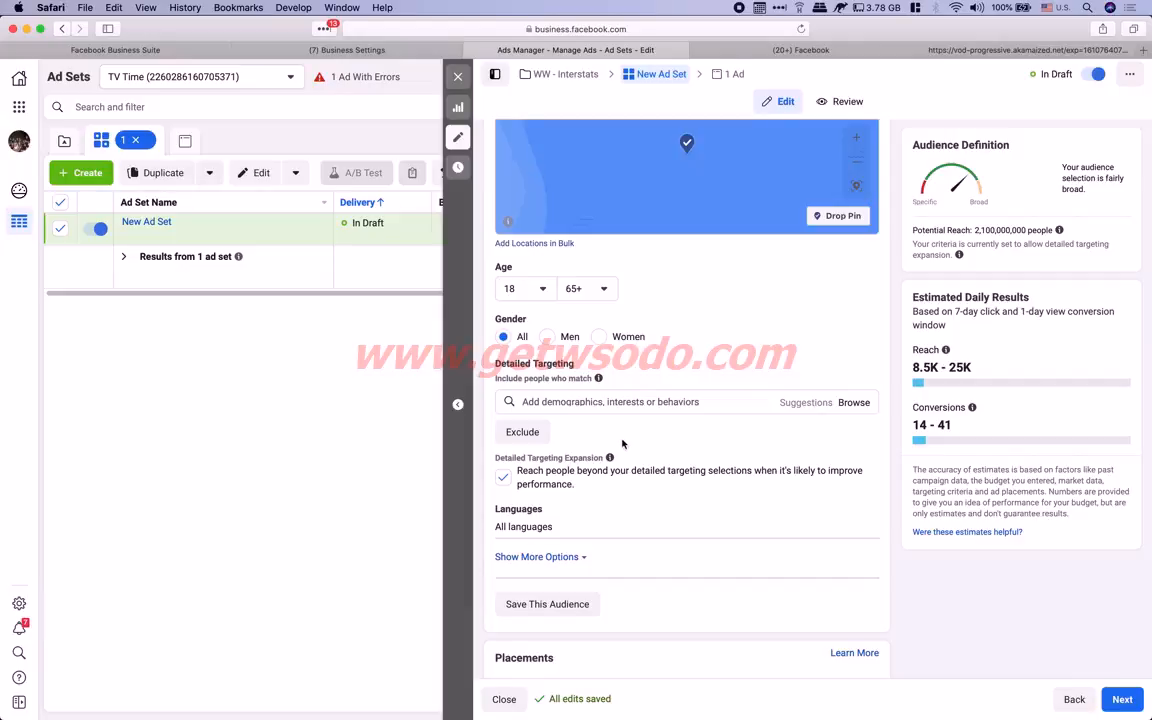
drag(497, 457, 608, 456)
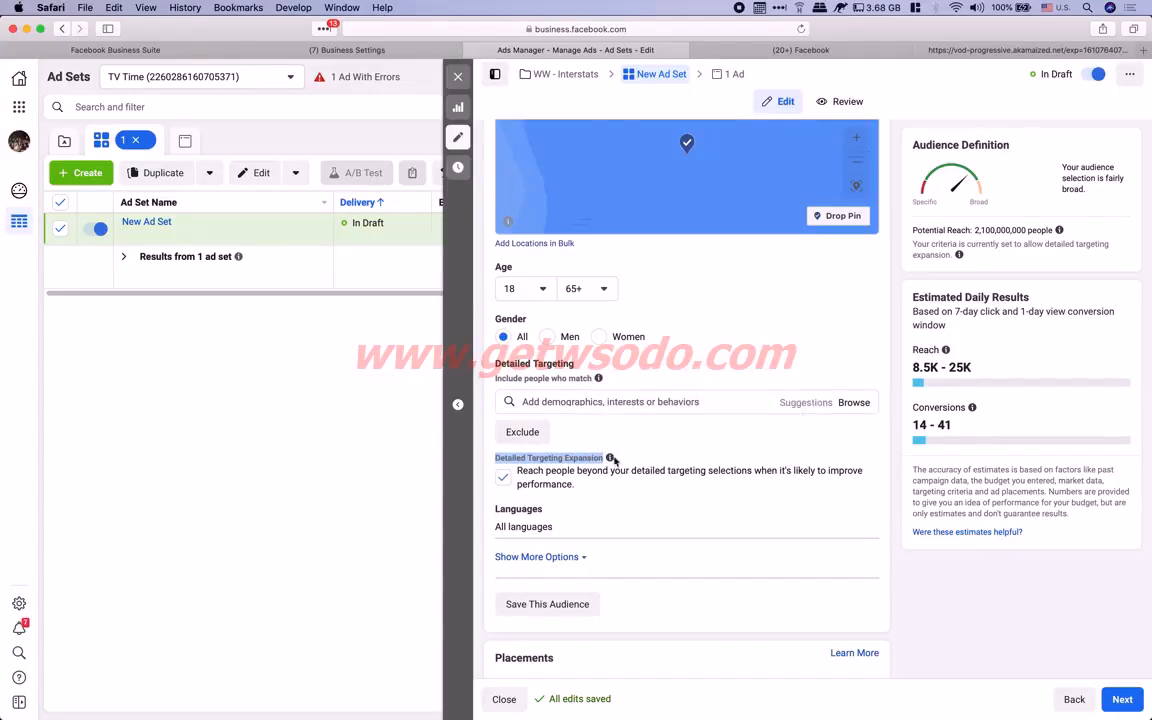
click(504, 479)
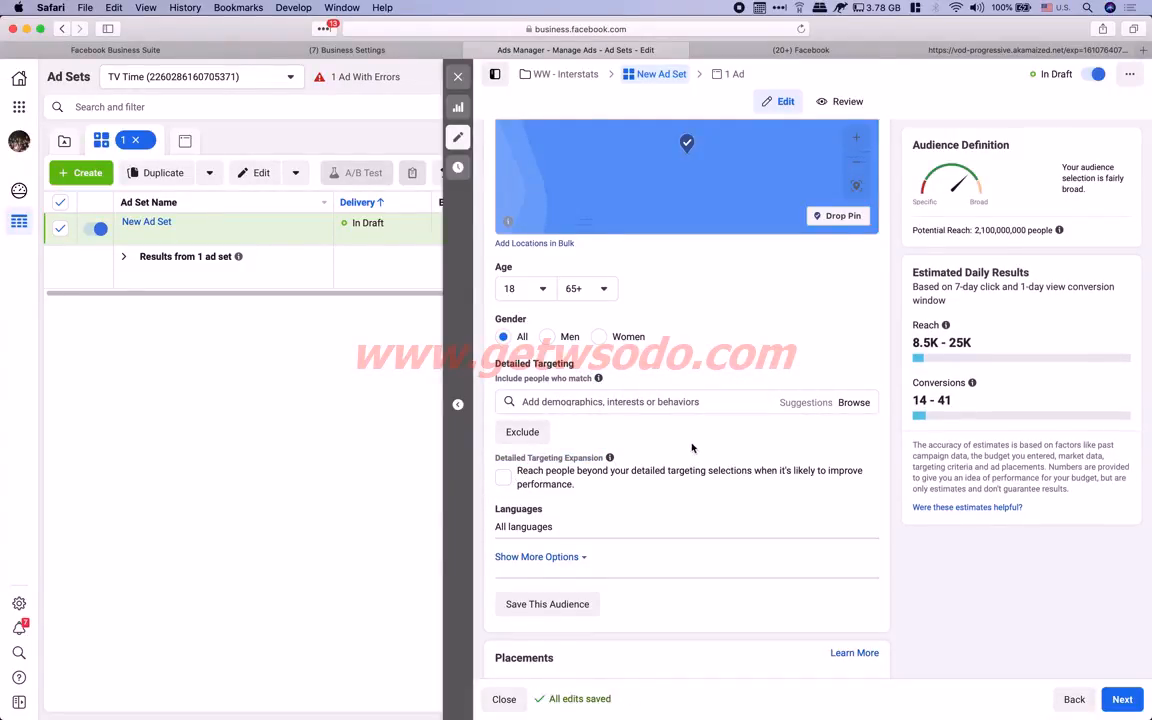
Search detailed targeting for 'solar ene' and add the Solar energy interest
click(540, 402)
text(solar)
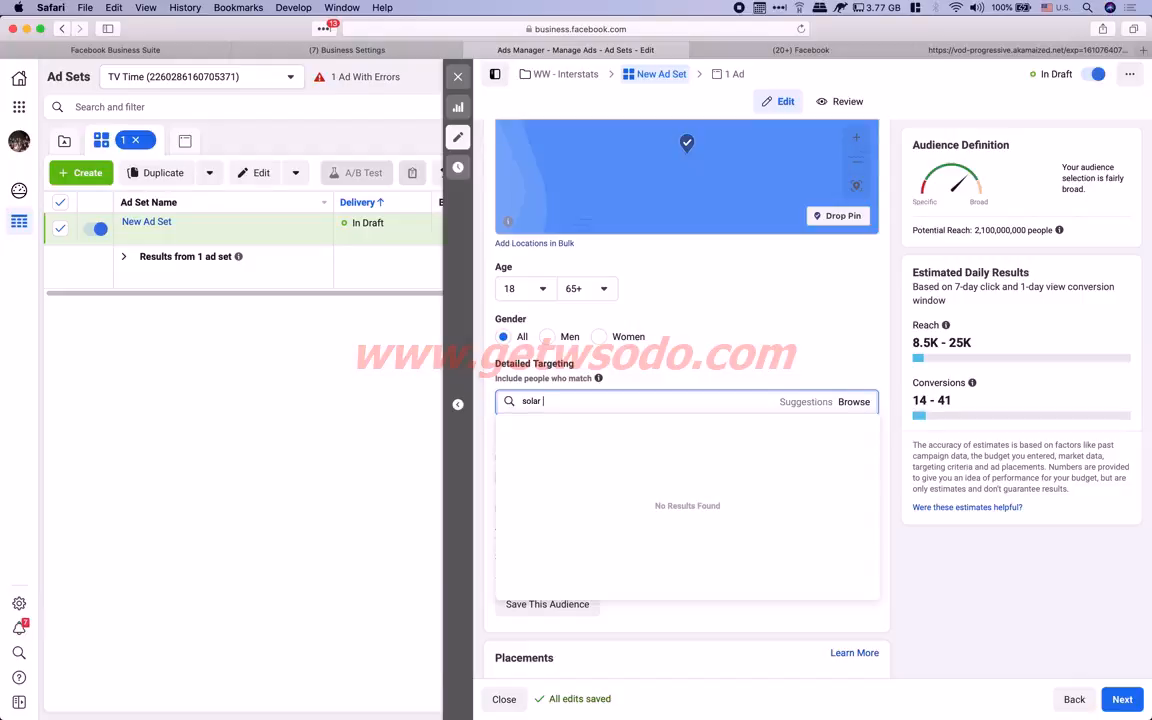
text( energy)
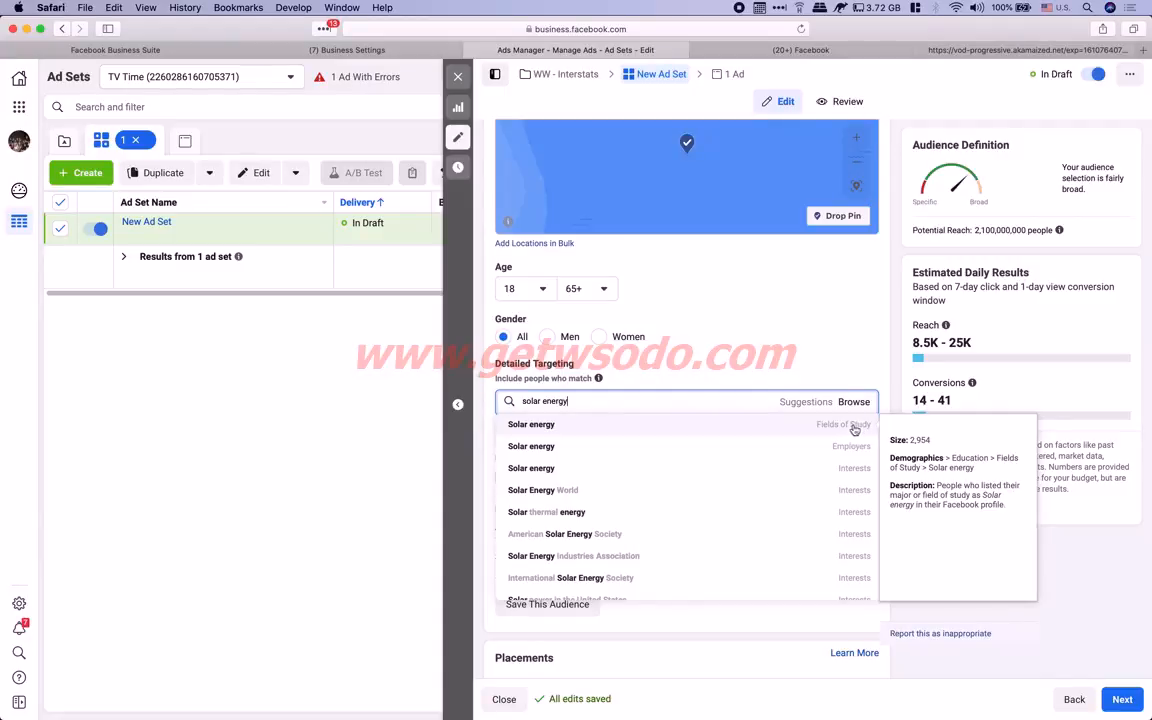
scroll(853, 428, up, 5)
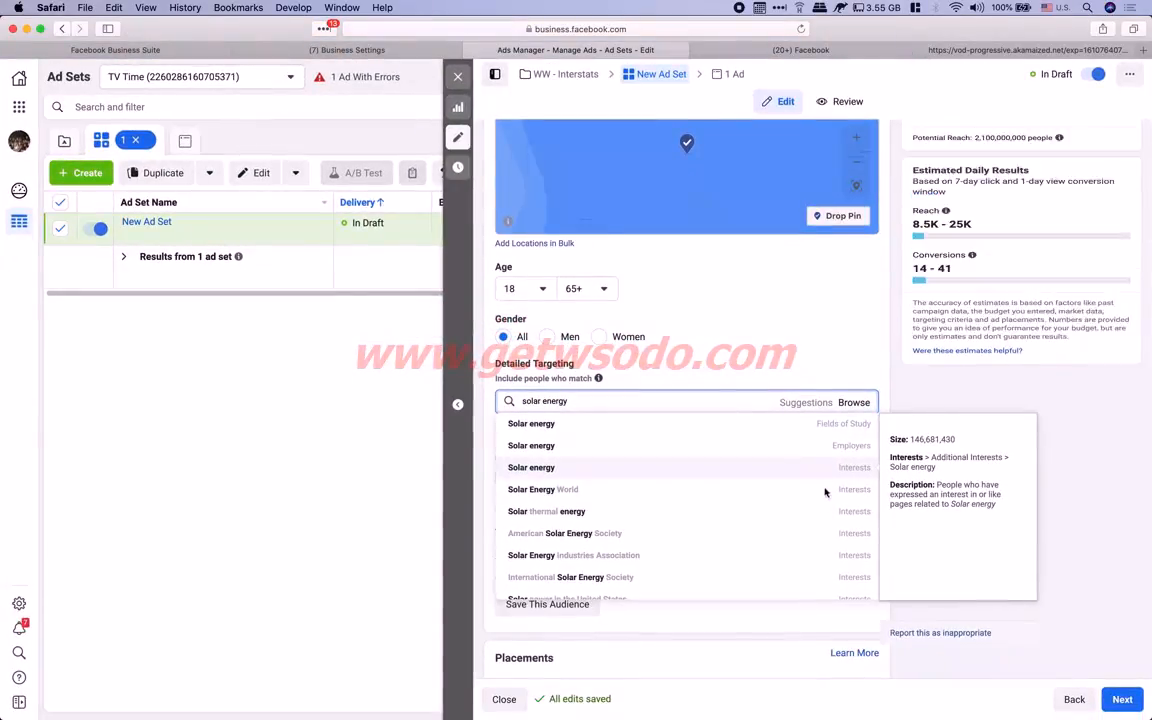
click(535, 468)
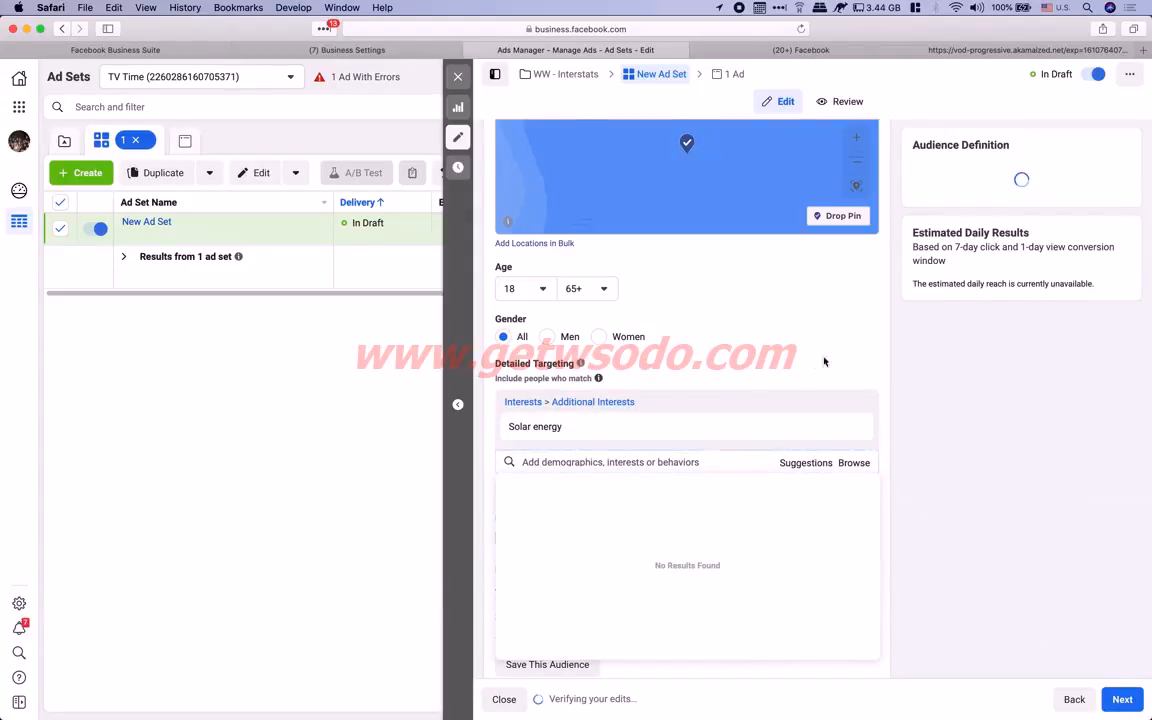
Copy the 'Solar energy' interest name and switch to the Notes app
drag(566, 427, 519, 426)
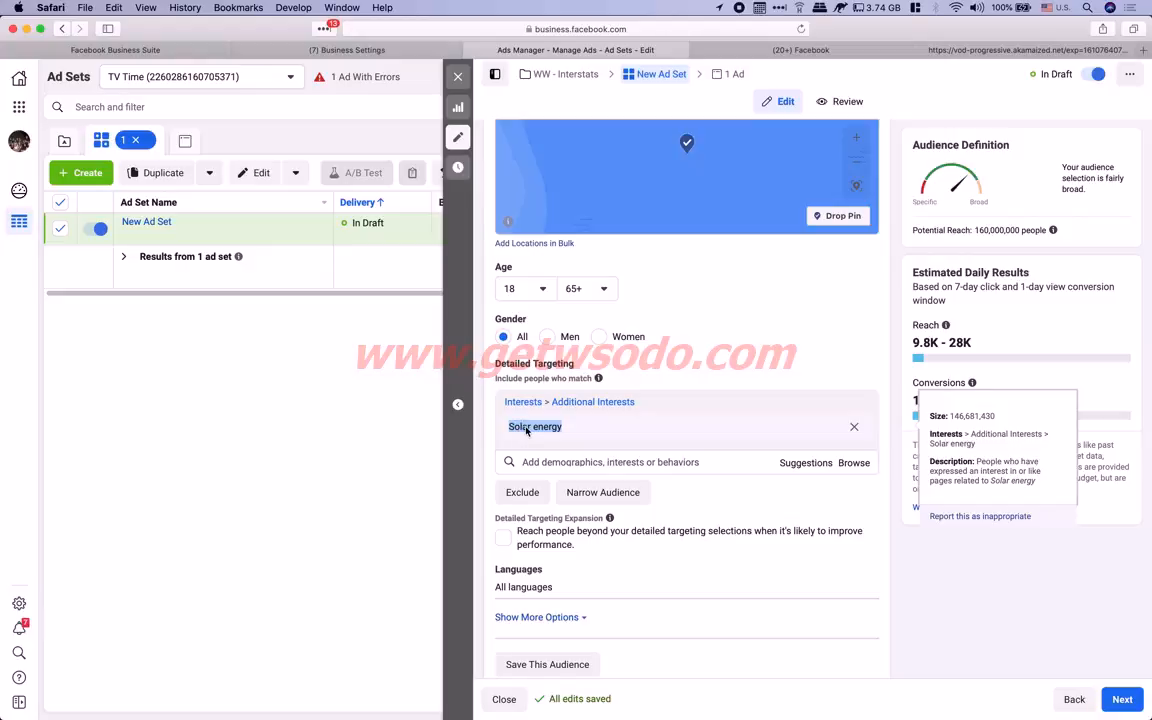
right_click(526, 430)
click(574, 471)
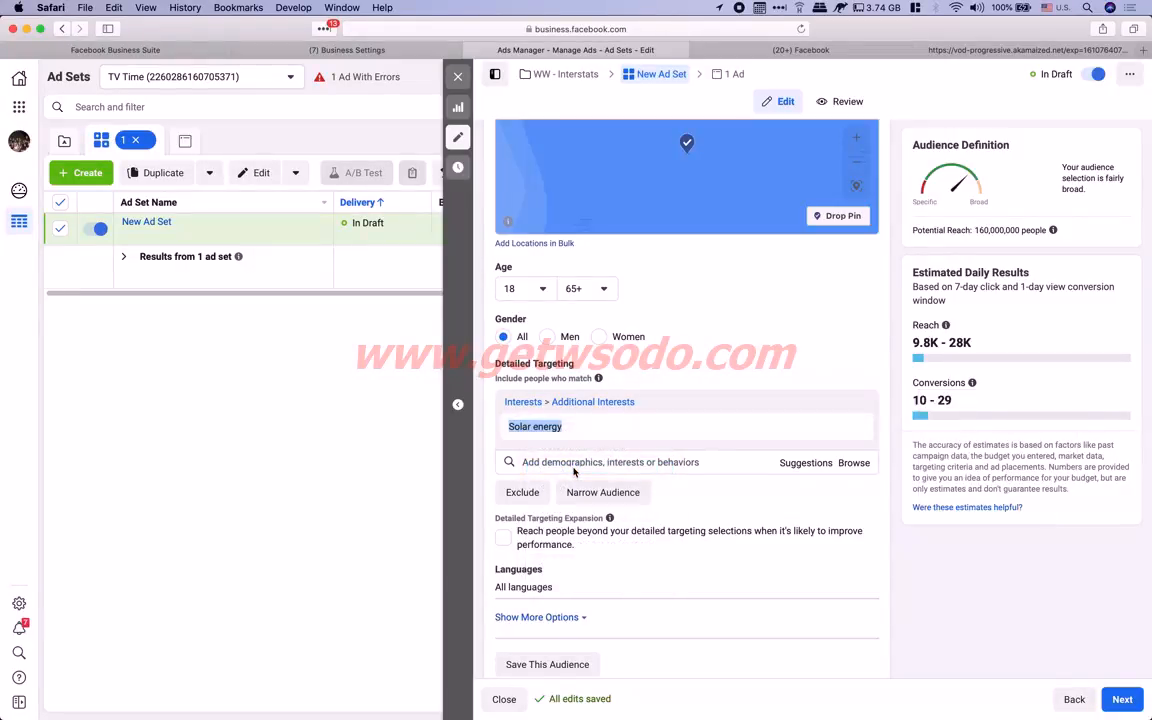
key(super+Tab)
key(super+Tab)
key(super+Tab)
key(super+Tab)
key(super+Tab)
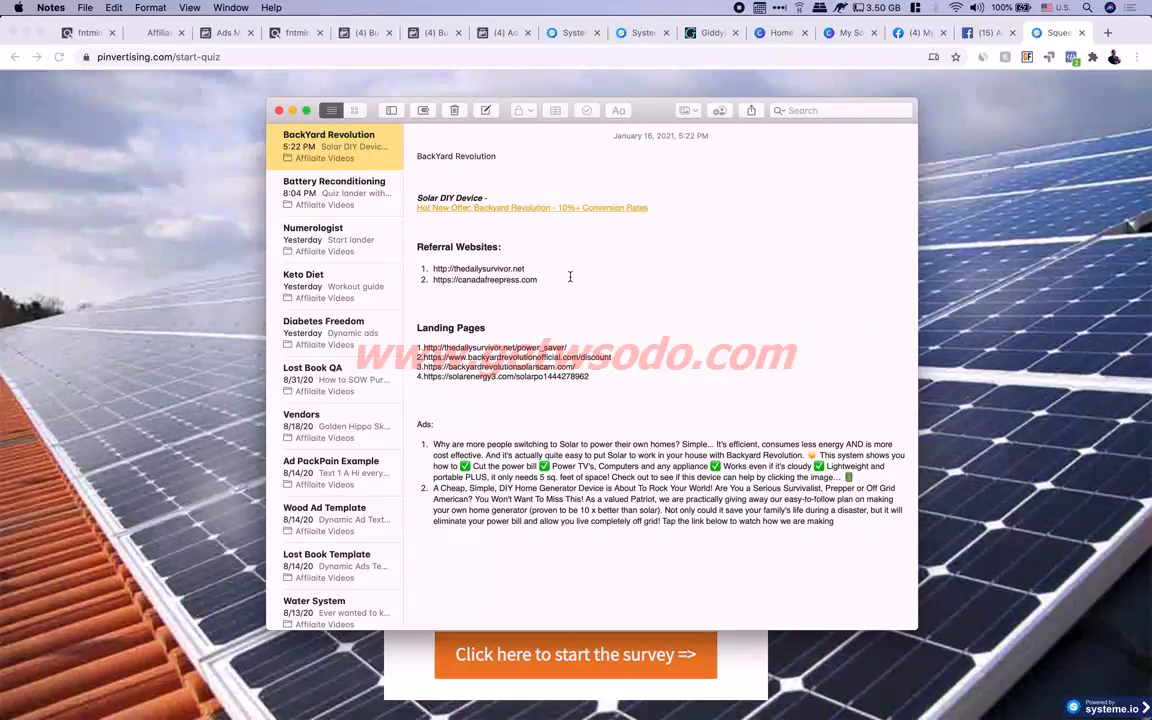
Insert an 'Interest to target' line followed by 'Solar energy' above the Ads: heading
triple_click(427, 420)
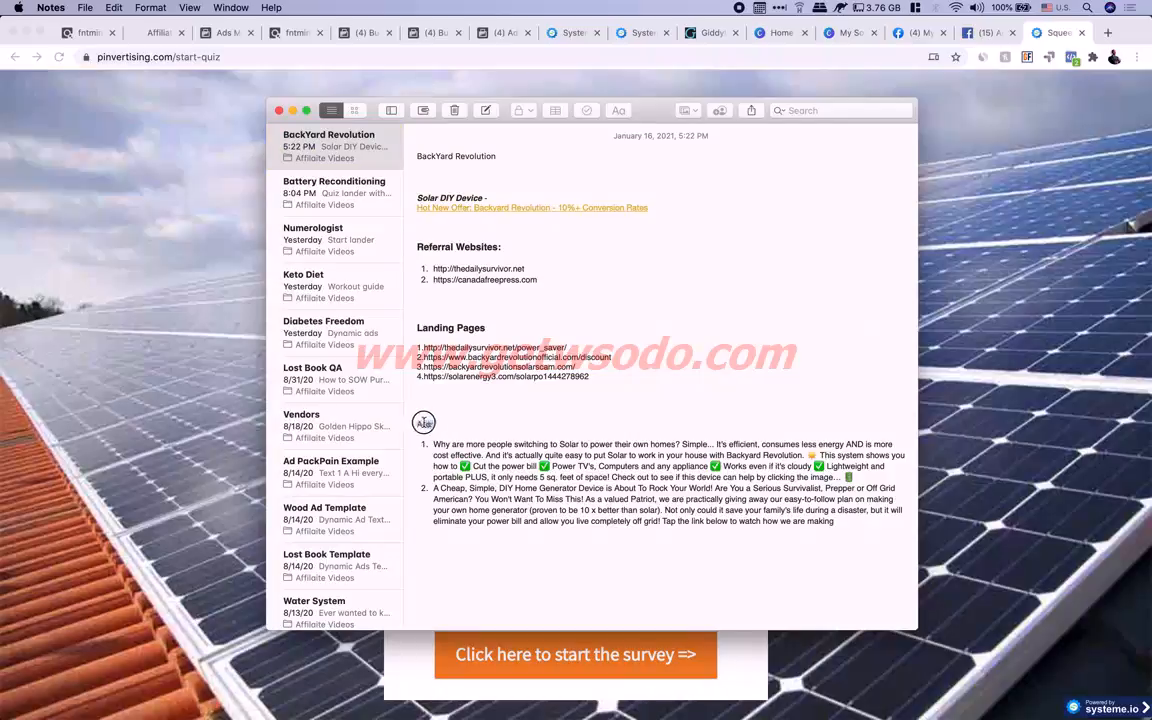
click(461, 397)
key(Return)
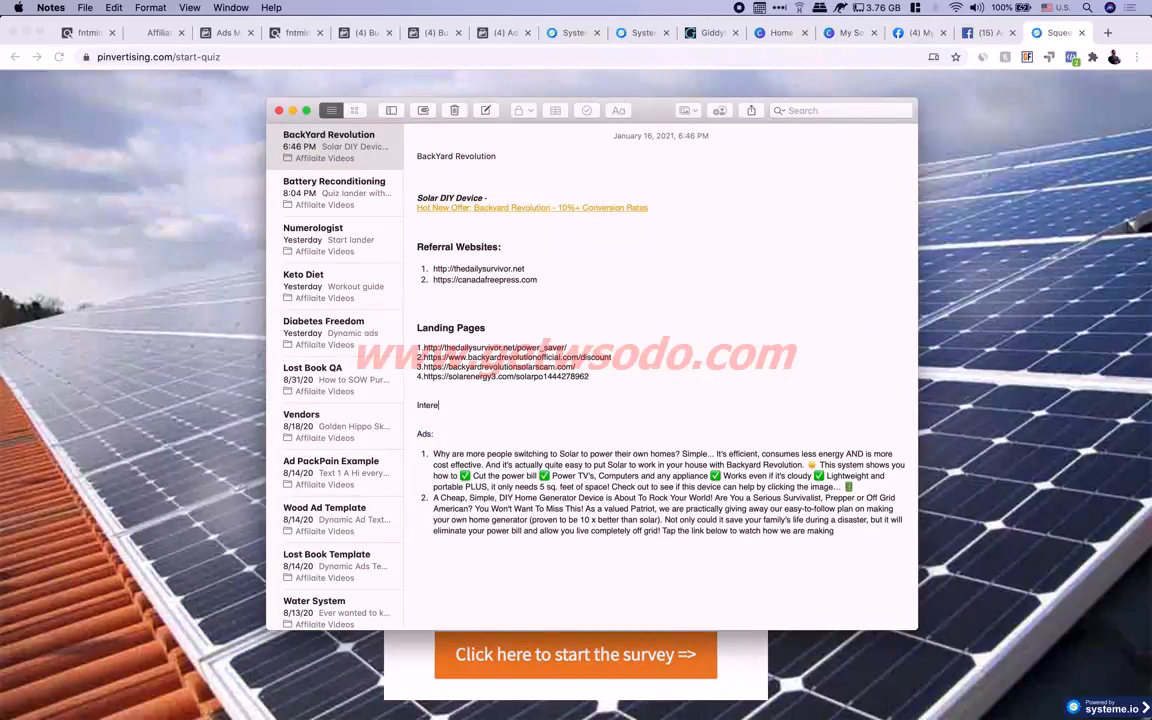
text(Interest to target)
key(Return)
text(Solar energy)
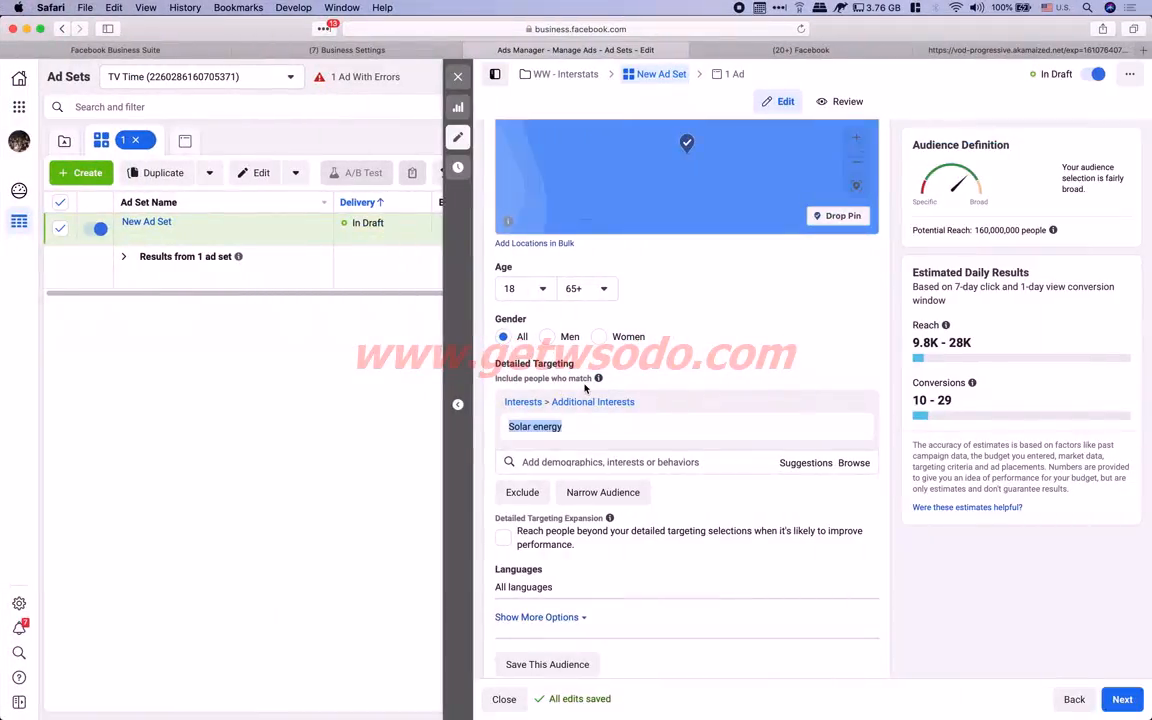
List interests suggested from Solar energy and scroll through them to find Solar panel
mouse_move(577, 431)
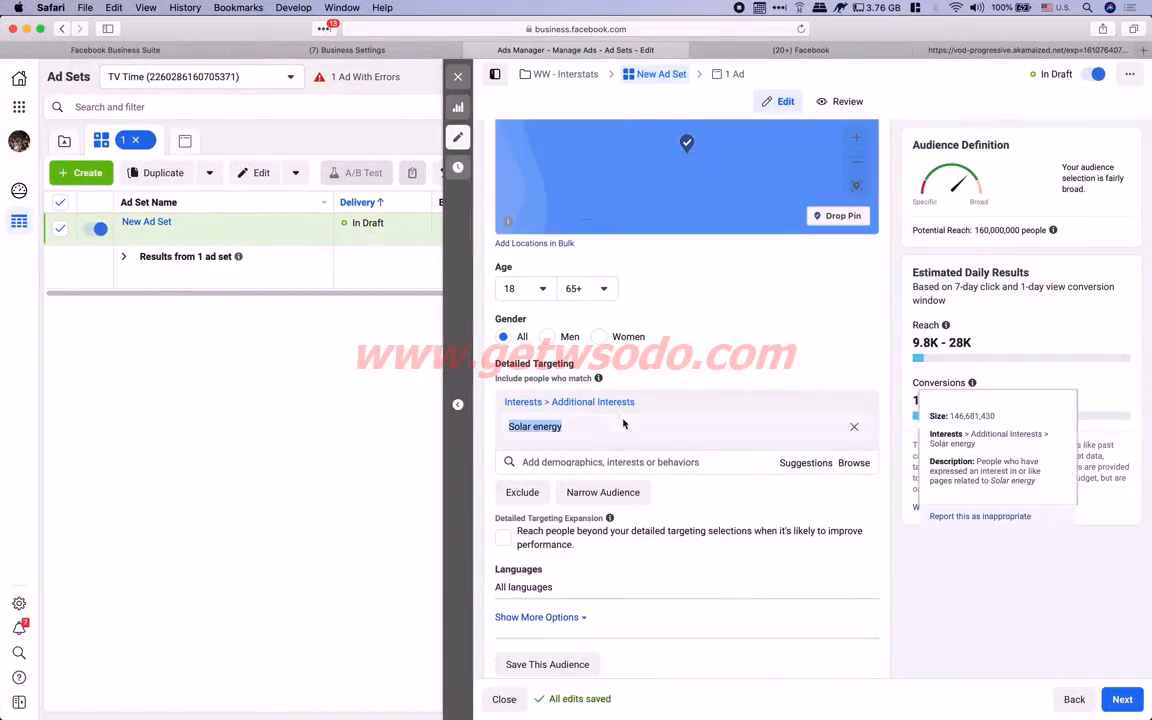
click(514, 461)
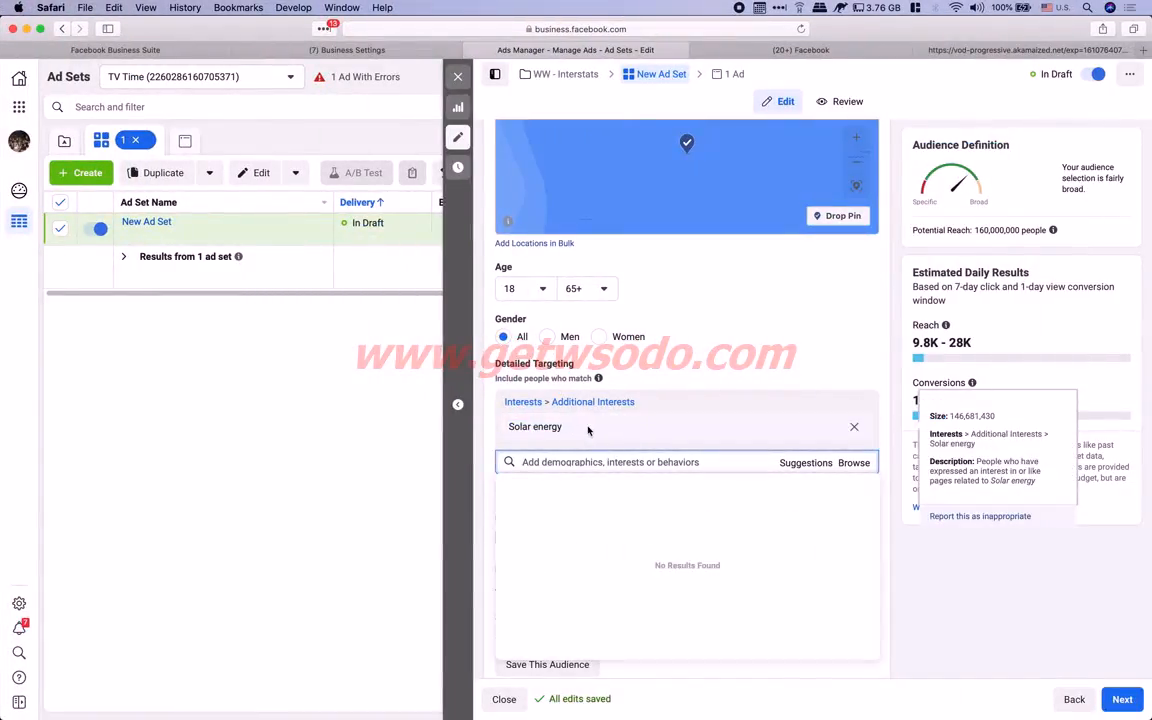
click(690, 427)
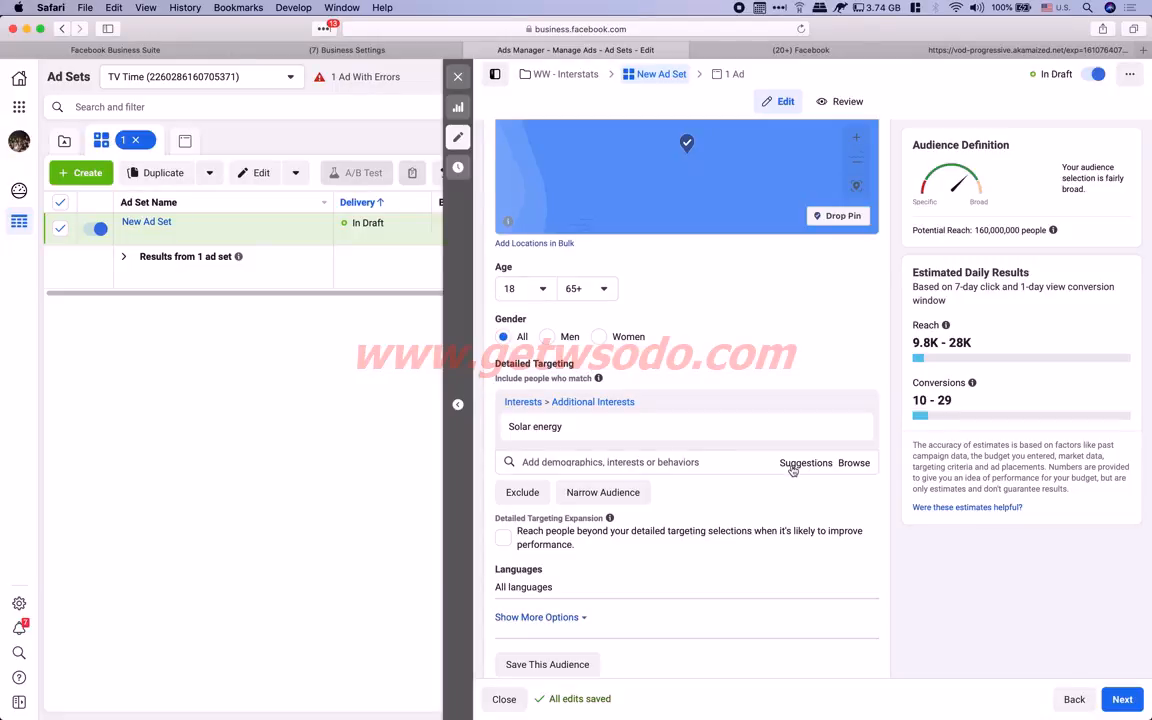
mouse_move(581, 427)
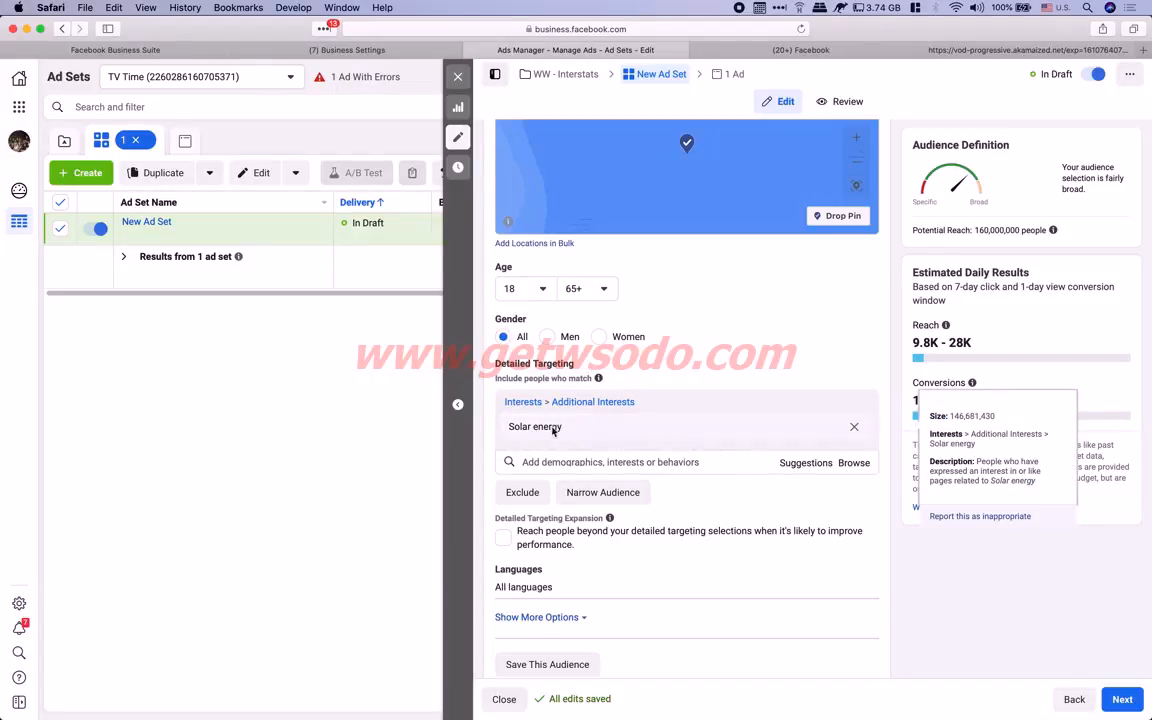
click(800, 463)
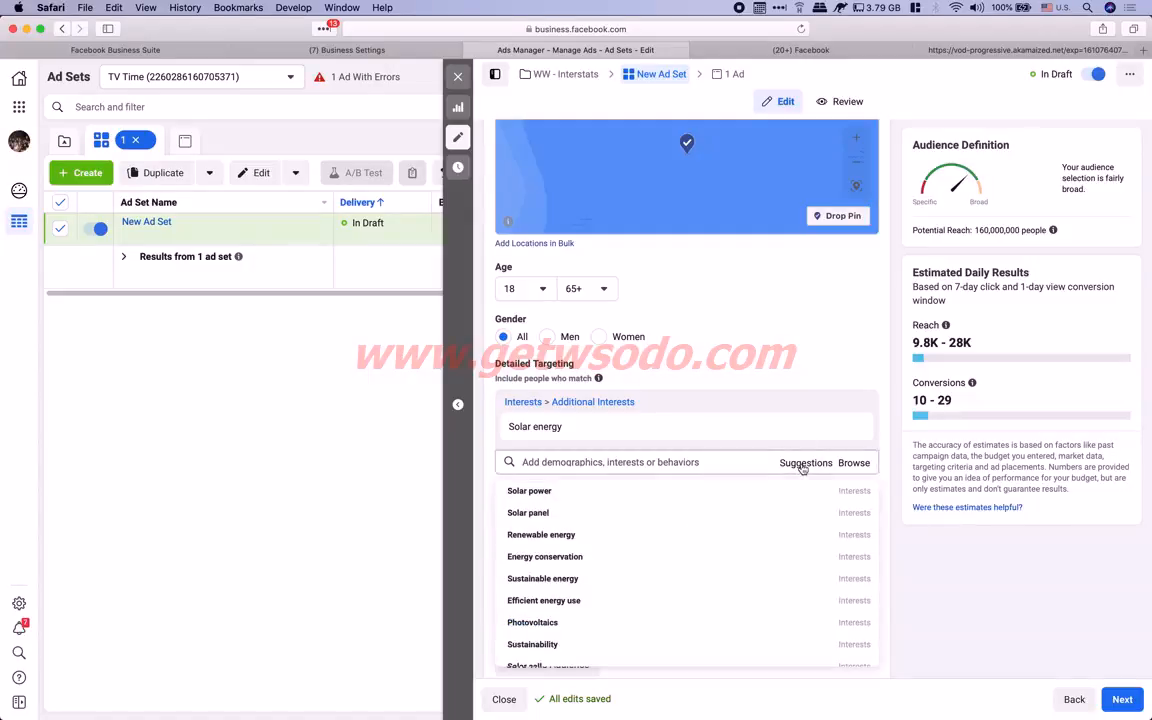
mouse_move(570, 495)
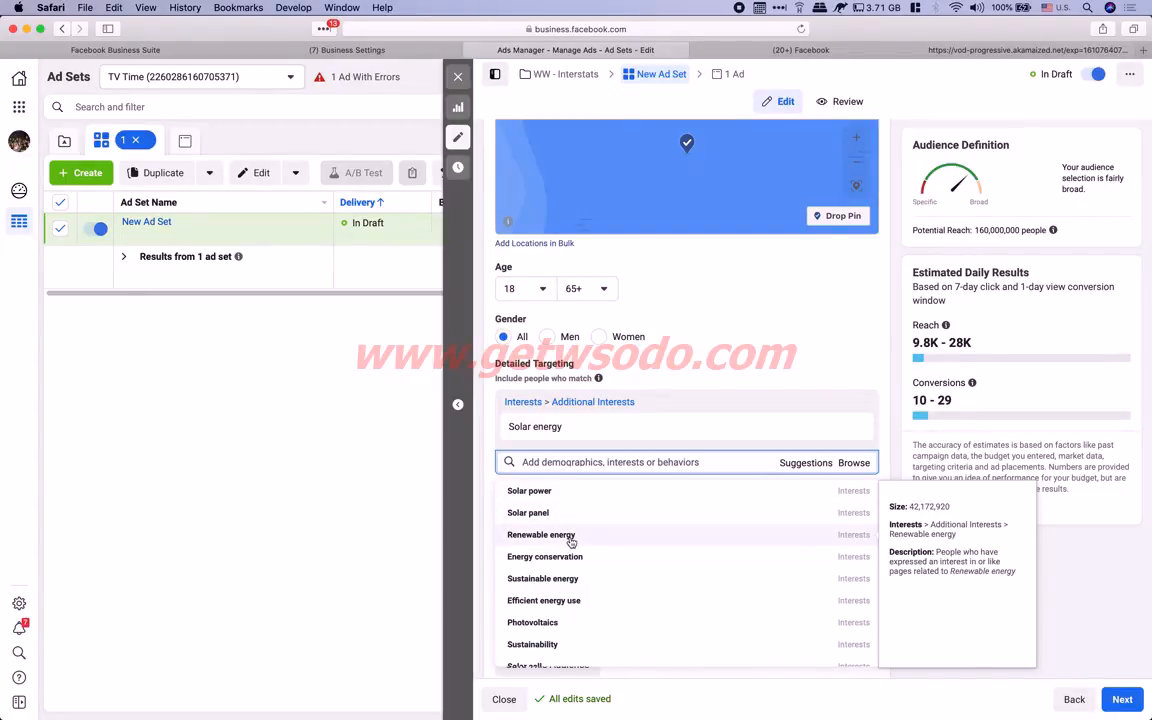
scroll(564, 567, down, 3)
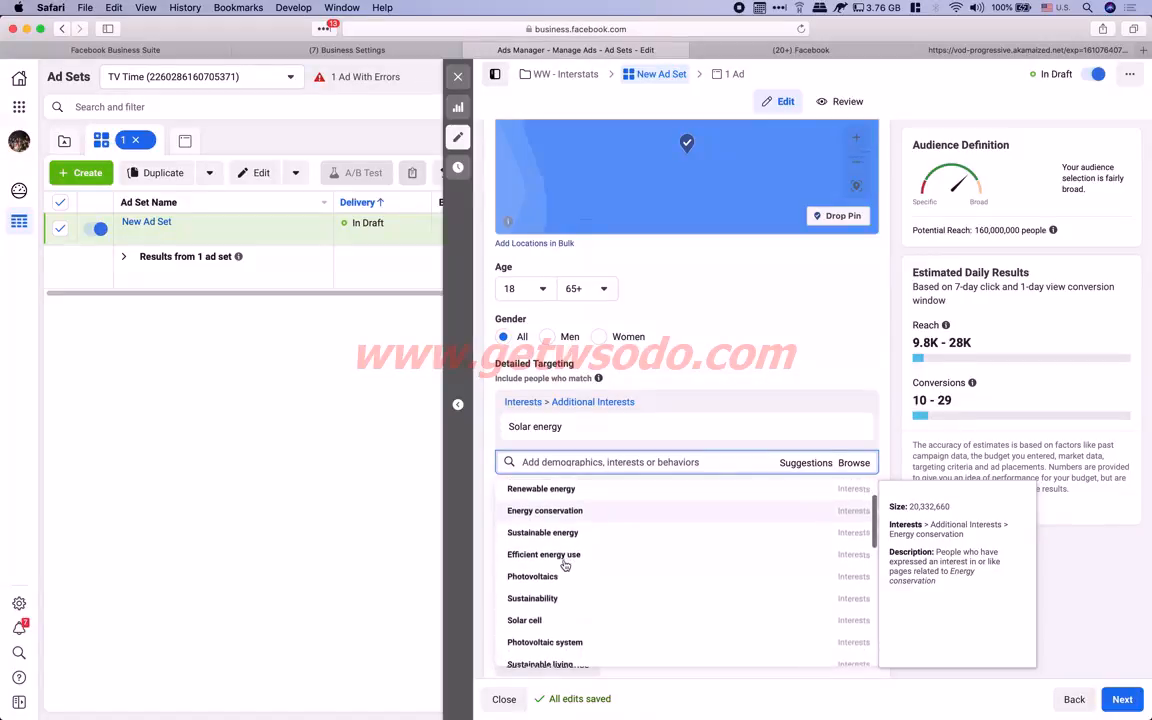
scroll(566, 562, down, 1)
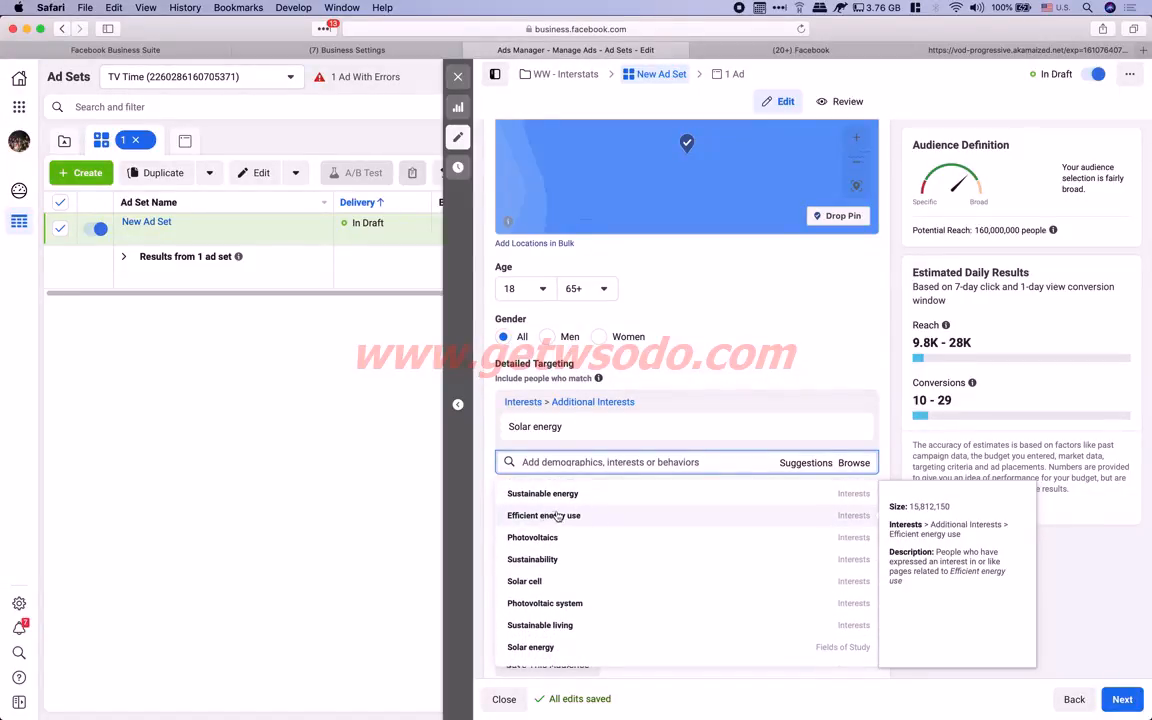
scroll(549, 546, down, 2)
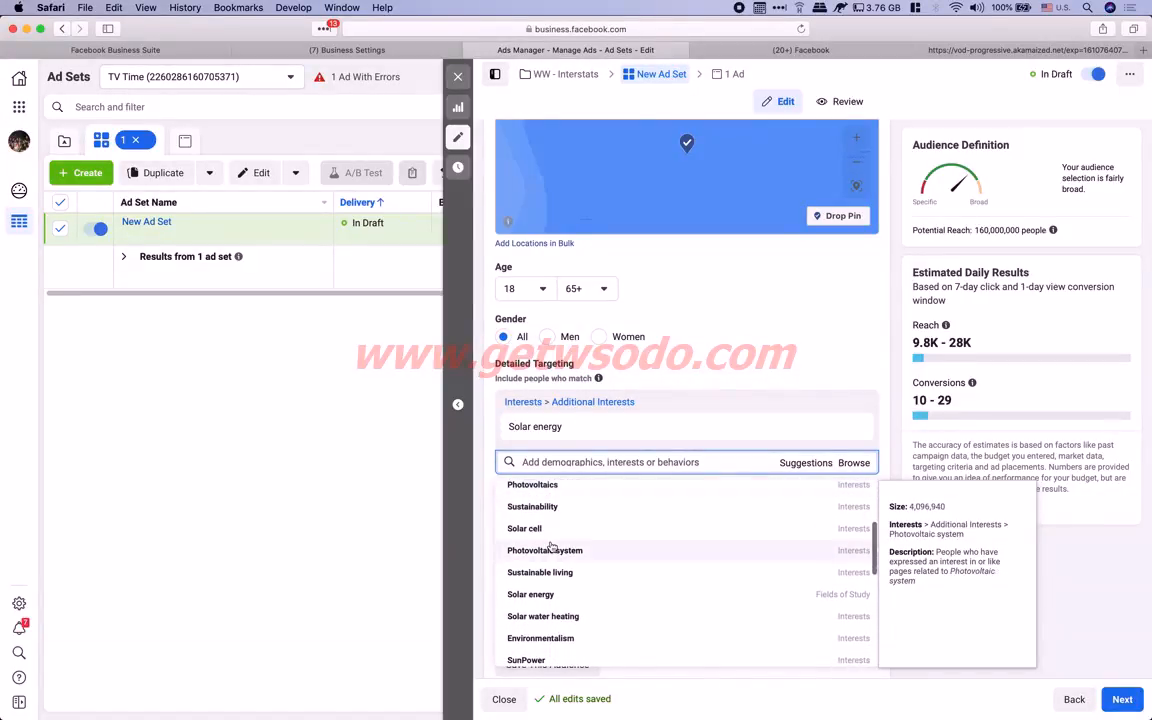
scroll(553, 545, down, 2)
scroll(565, 540, up, 10)
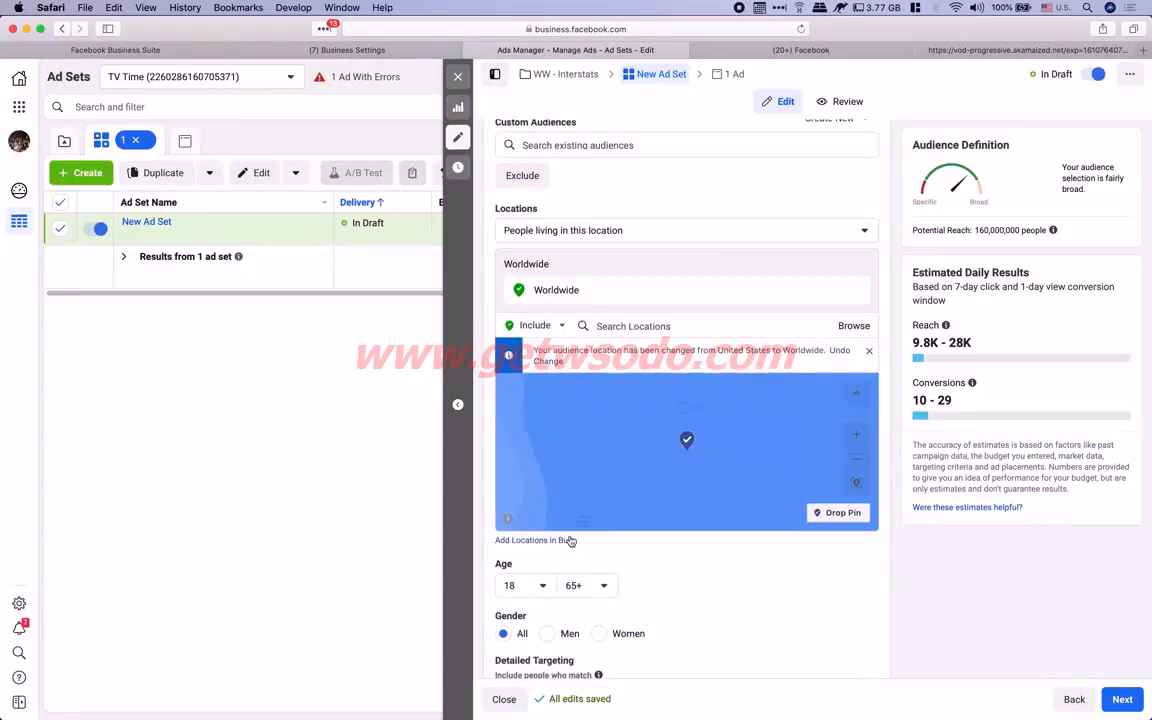
scroll(572, 541, down, 3)
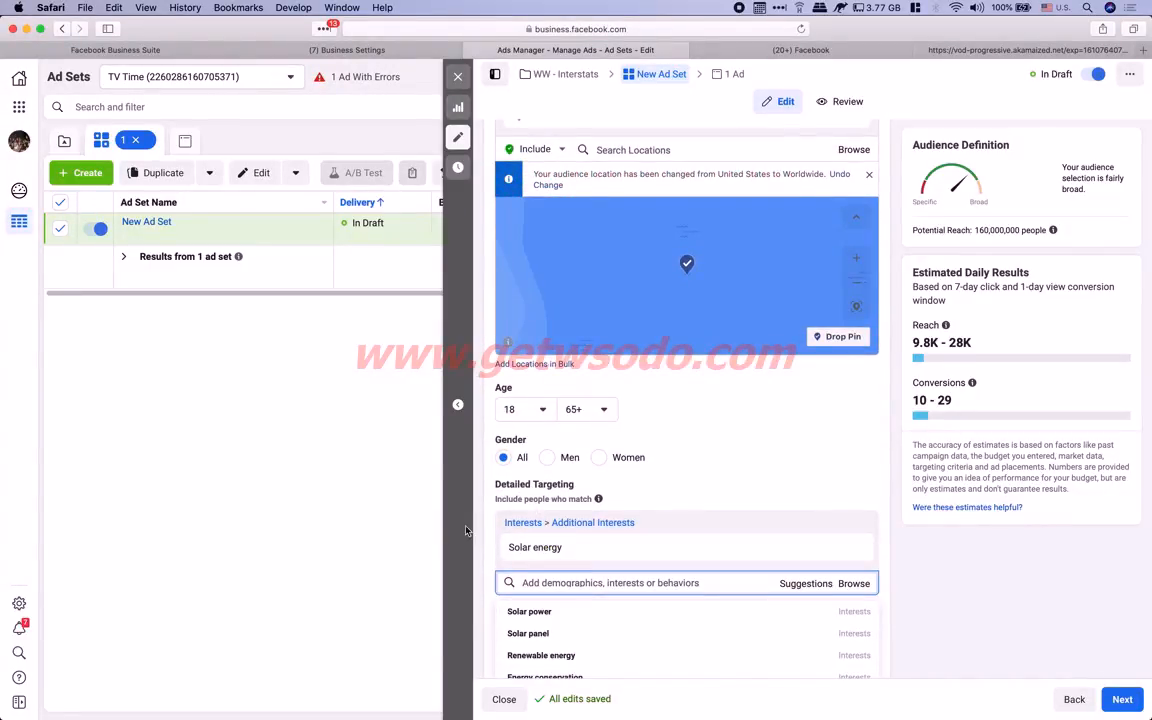
scroll(590, 381, down, 4)
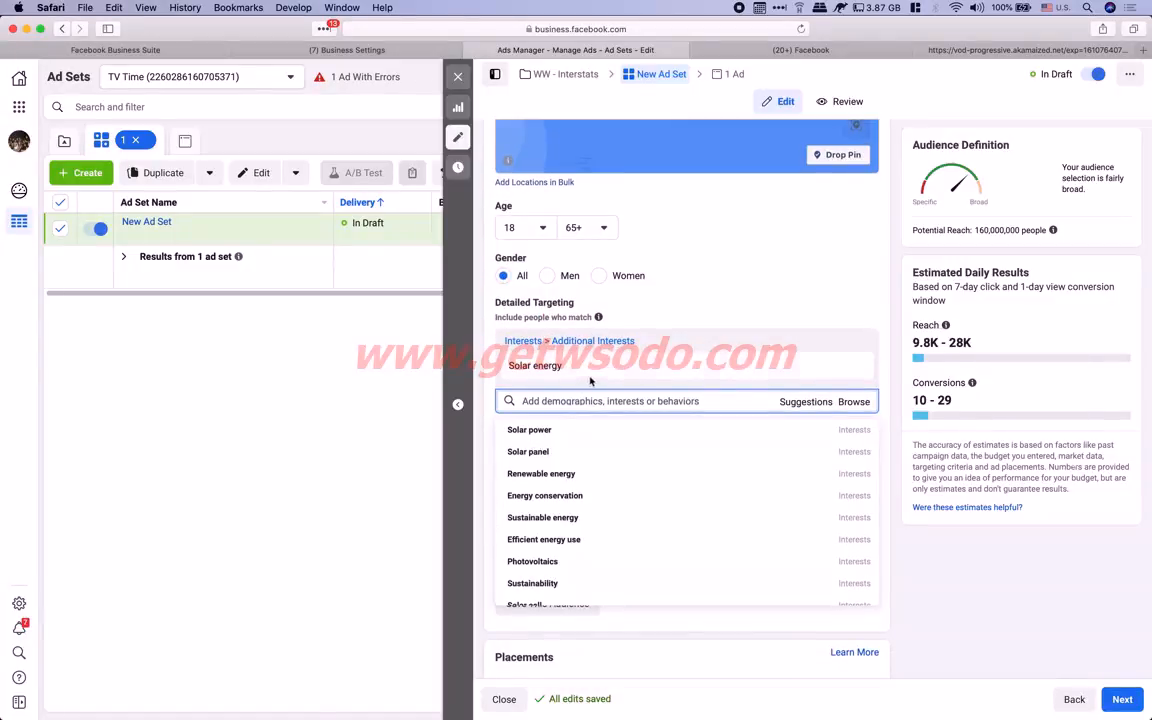
Swap Solar energy for Solar panel, cutting potential reach from 160,000,000 to 35,000,000 people
mouse_move(555, 457)
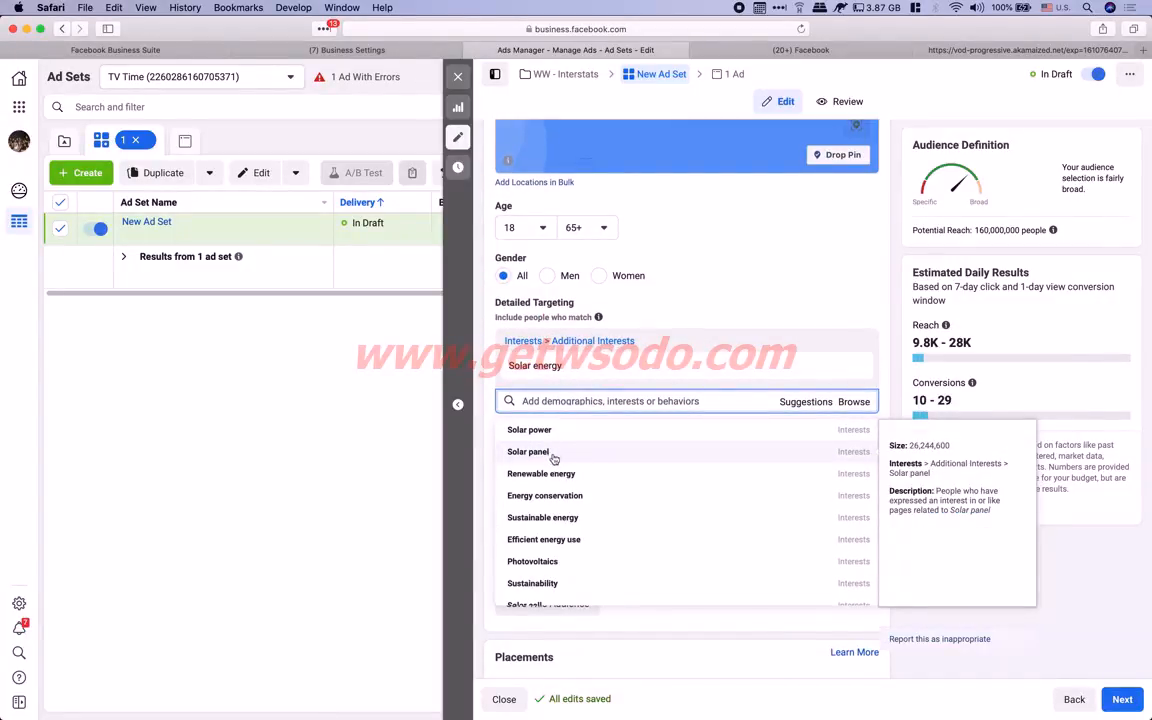
click(577, 454)
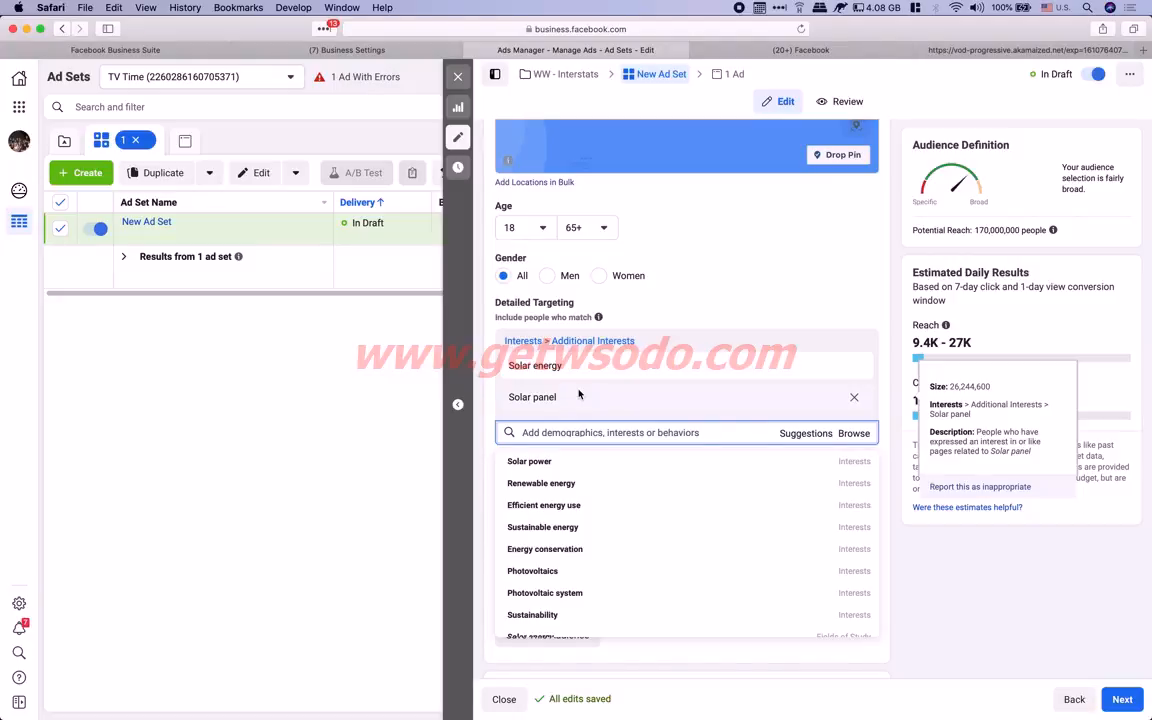
mouse_move(520, 372)
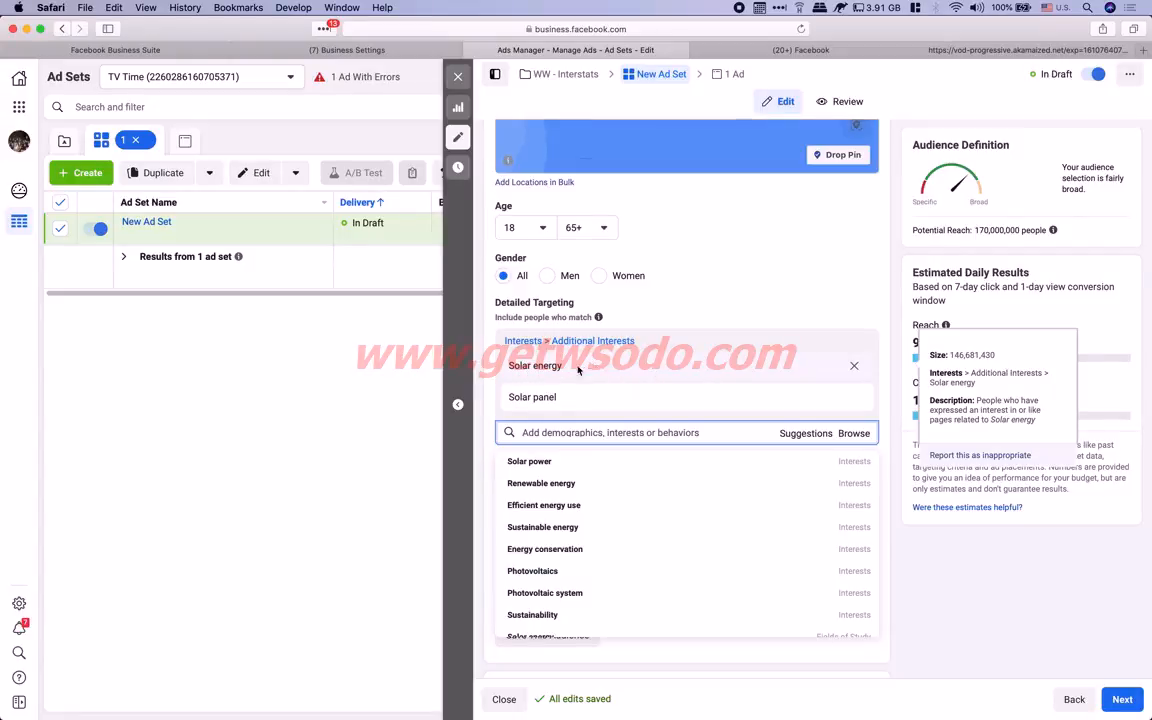
mouse_move(576, 401)
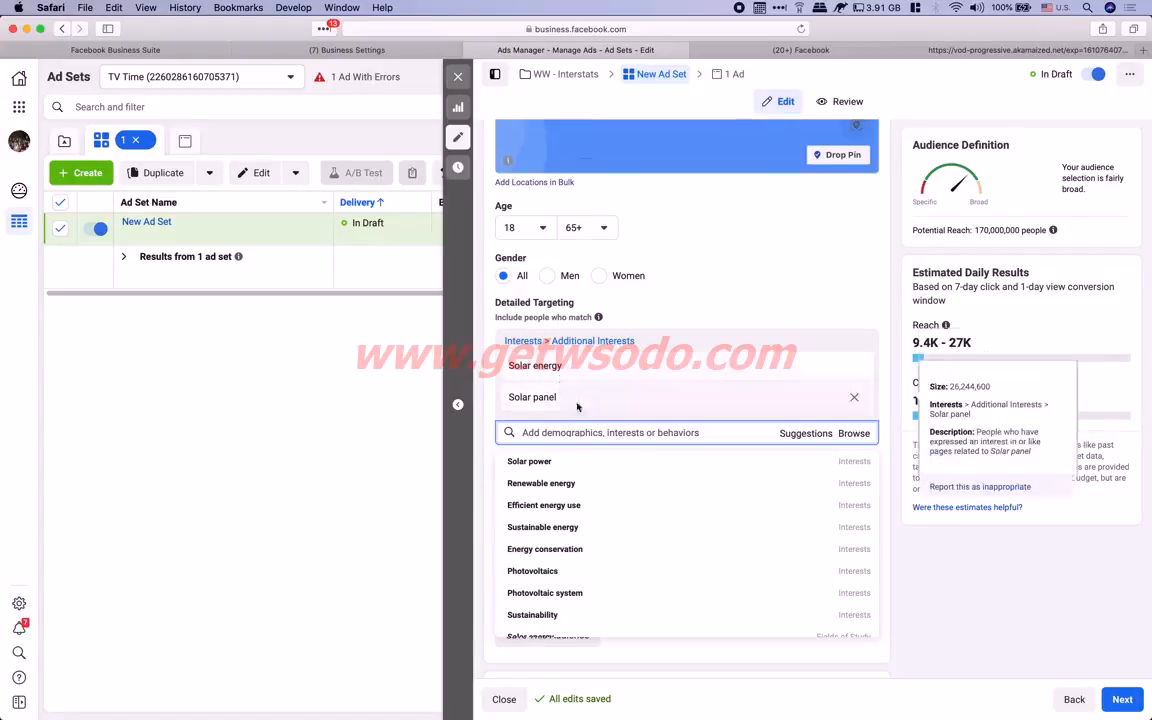
click(855, 399)
drag(974, 230, 1011, 228)
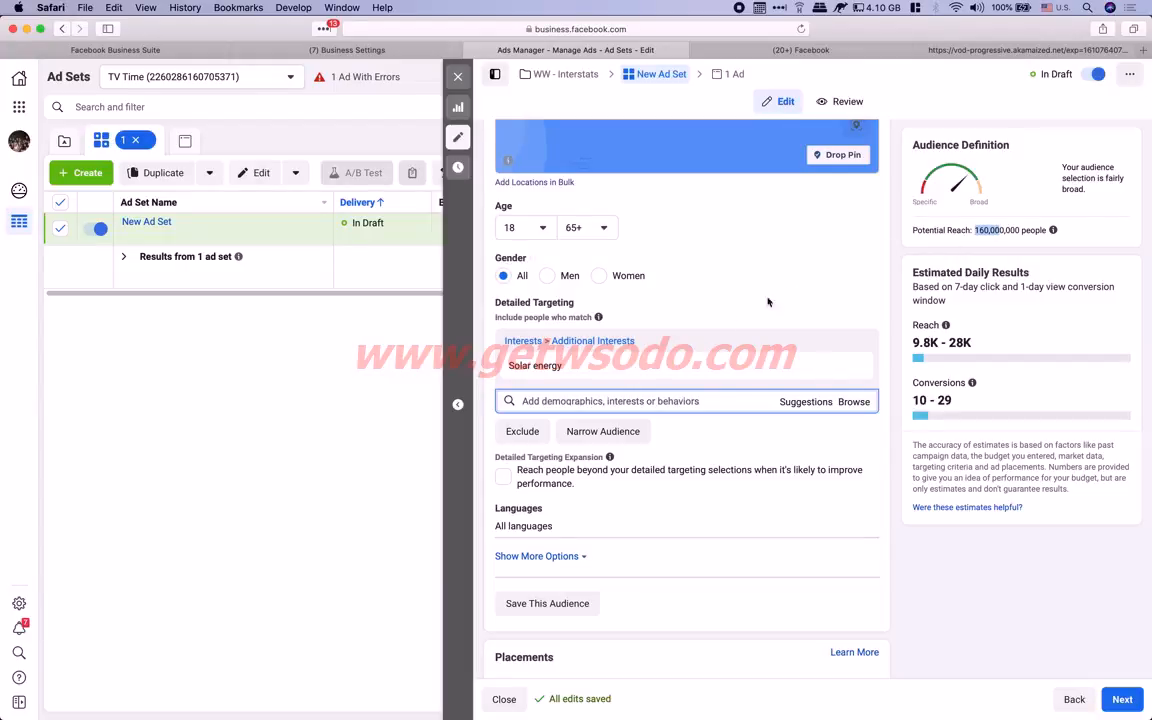
click(573, 400)
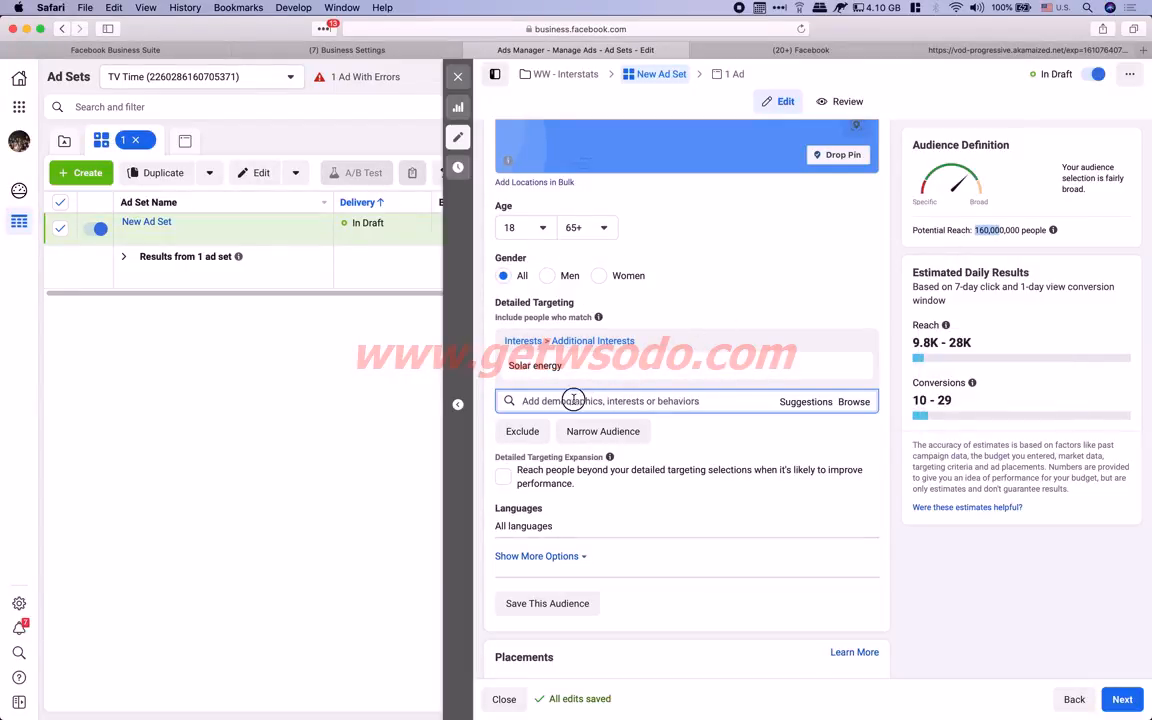
click(799, 403)
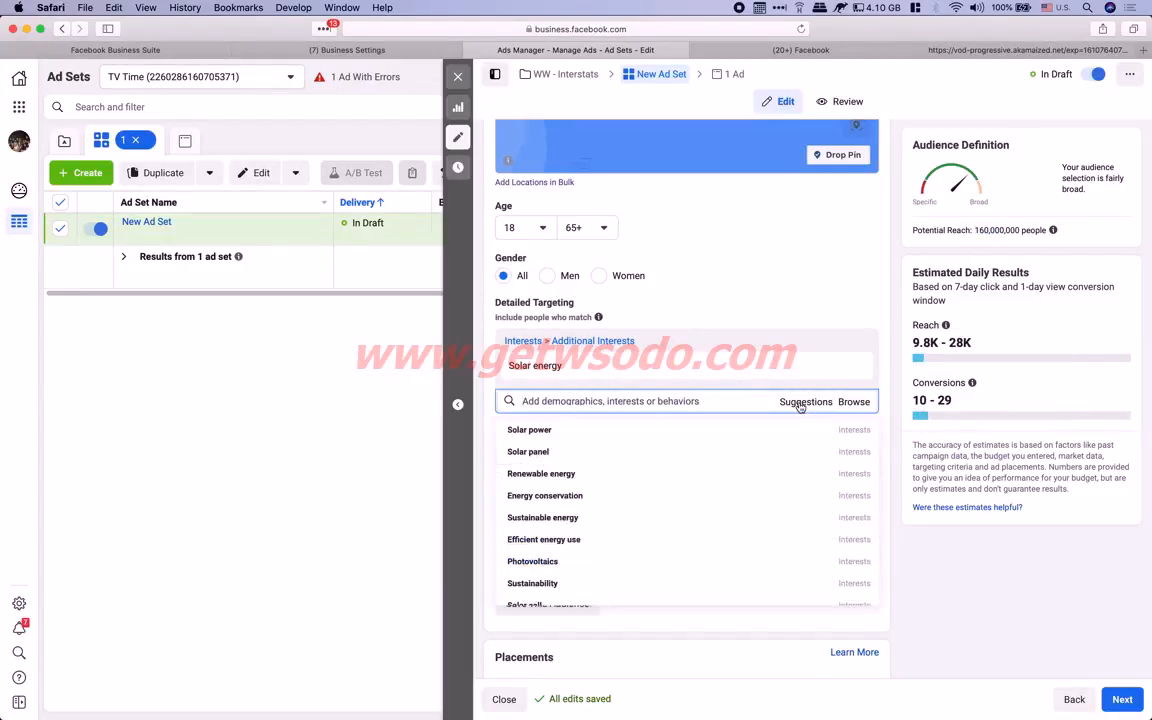
click(553, 452)
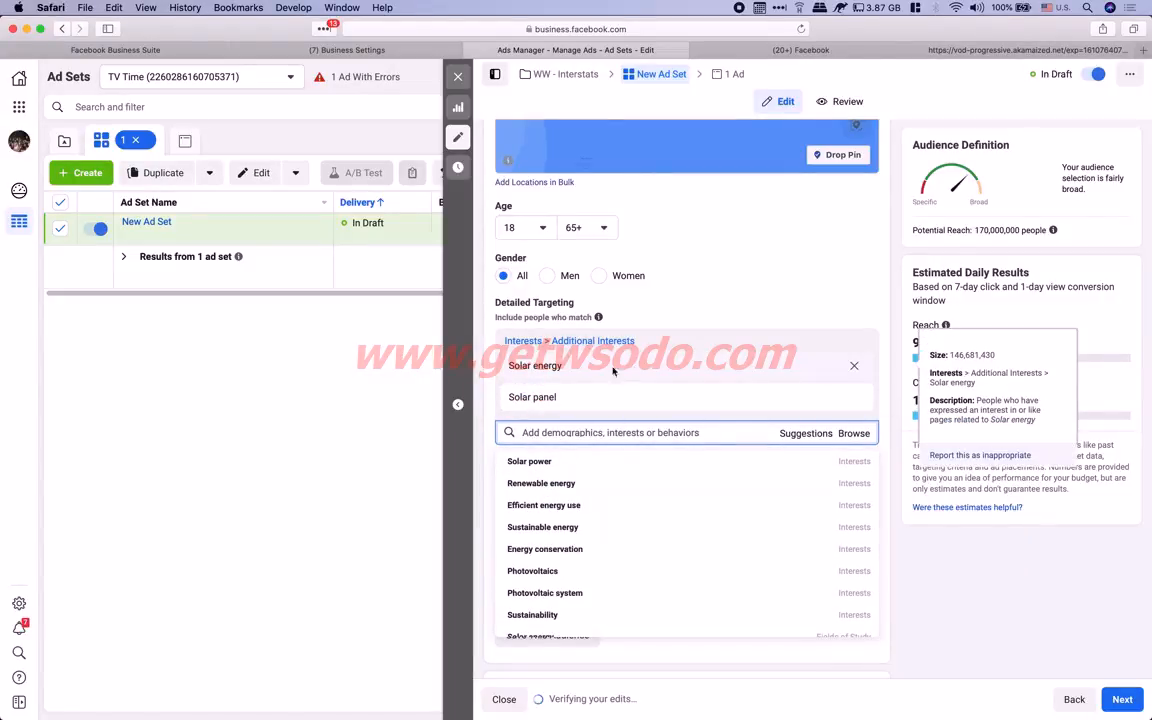
click(854, 366)
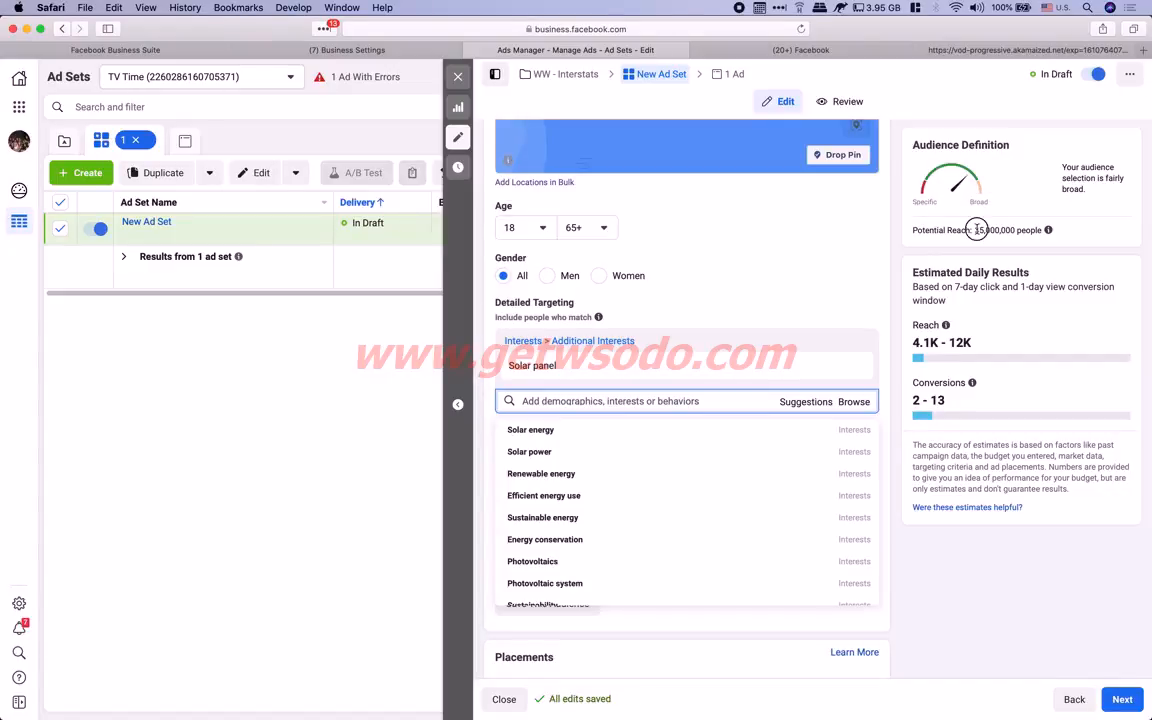
drag(975, 229, 999, 229)
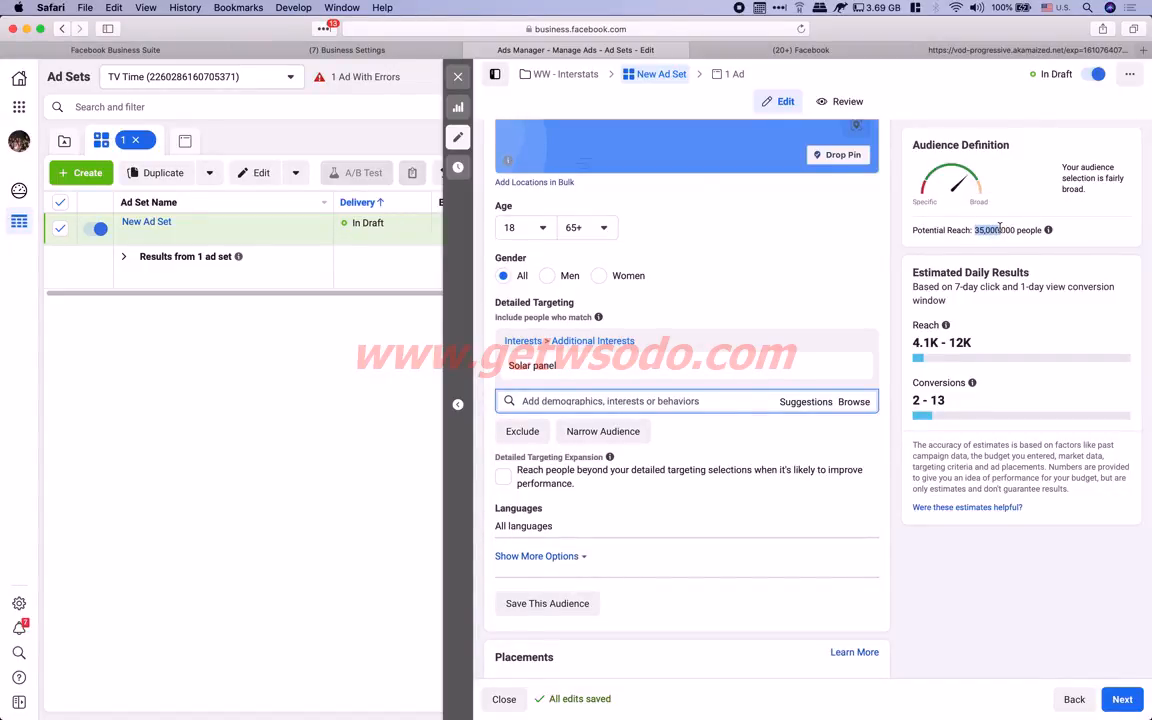
Copy the 'Solar panel' interest name and switch back to the notes
mouse_move(541, 366)
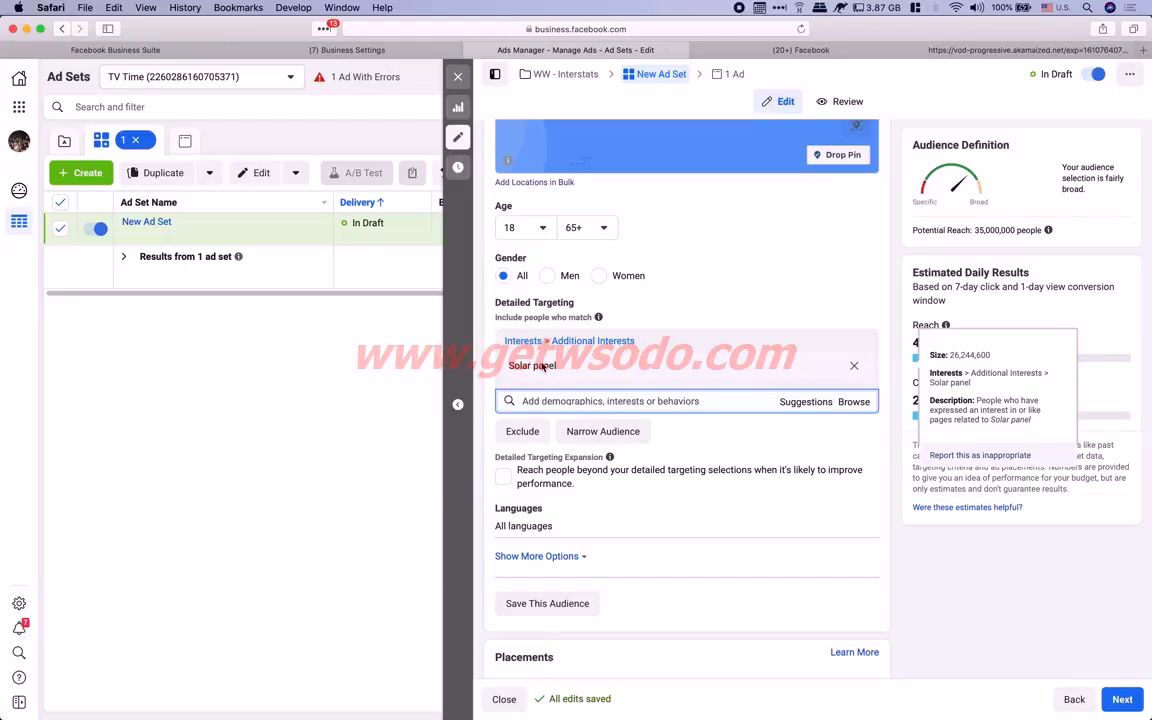
triple_click(540, 366)
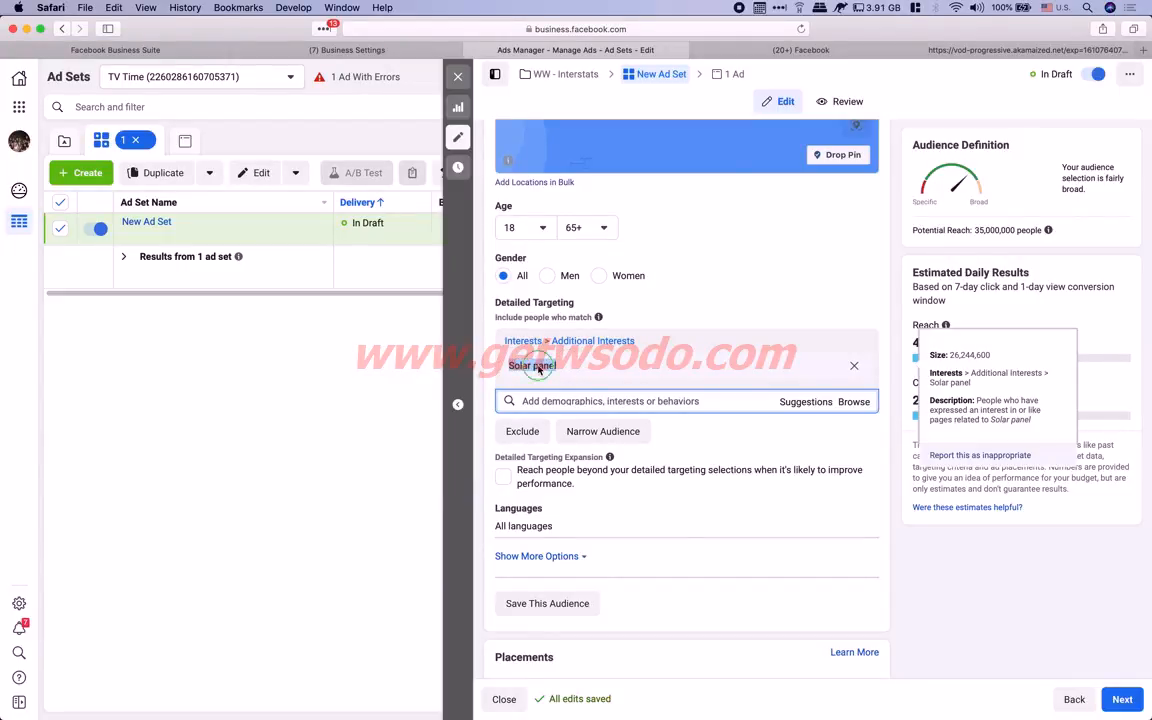
right_click(541, 366)
click(585, 406)
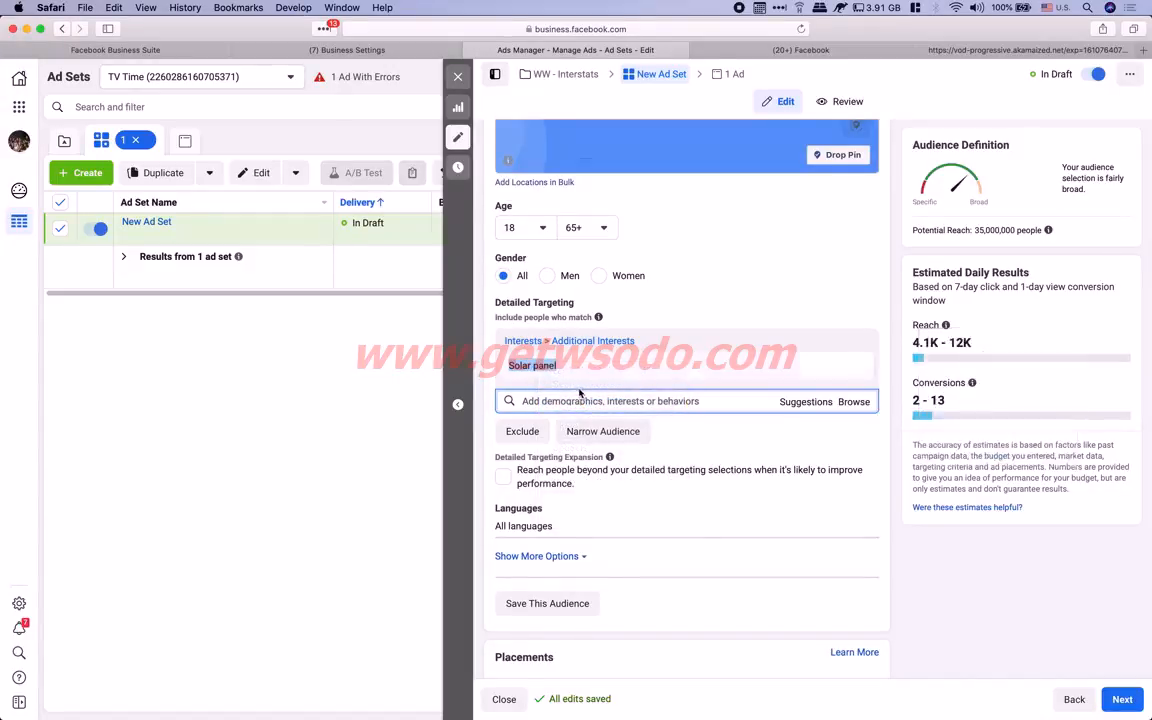
key(ctrl+Left)
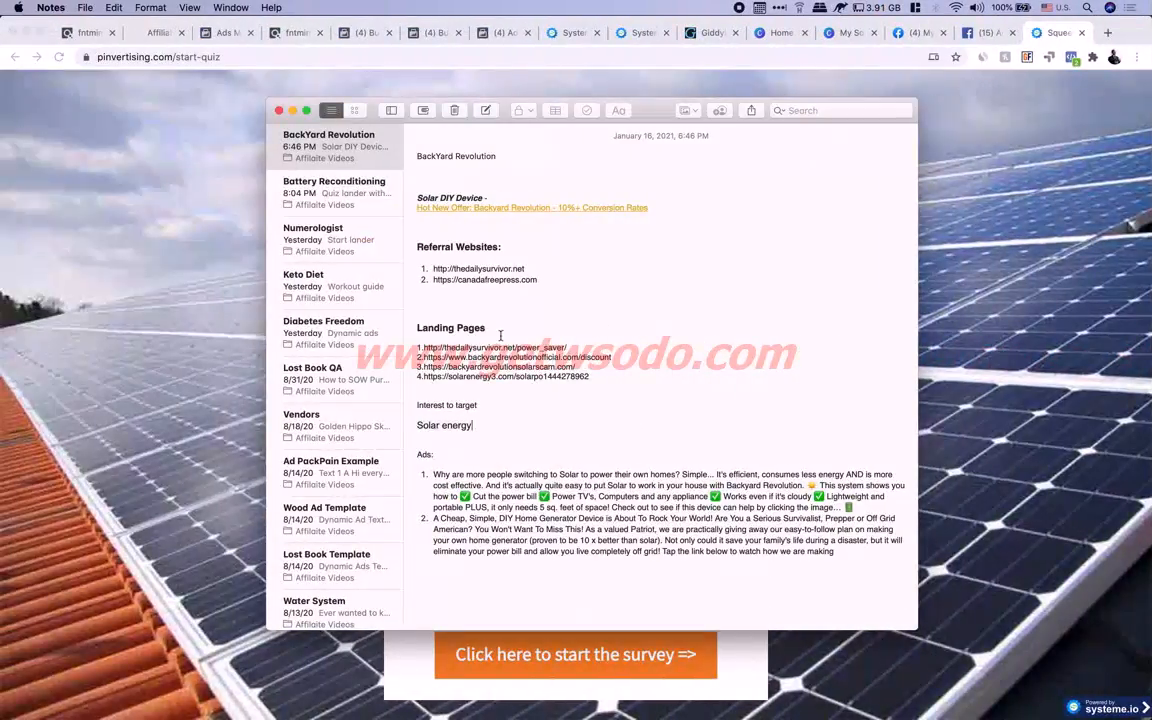
Paste 'Solar panel' on a new line under 'Solar energy', then return to the Chrome quiz page
click(488, 429)
key(Return)
key(super+v)
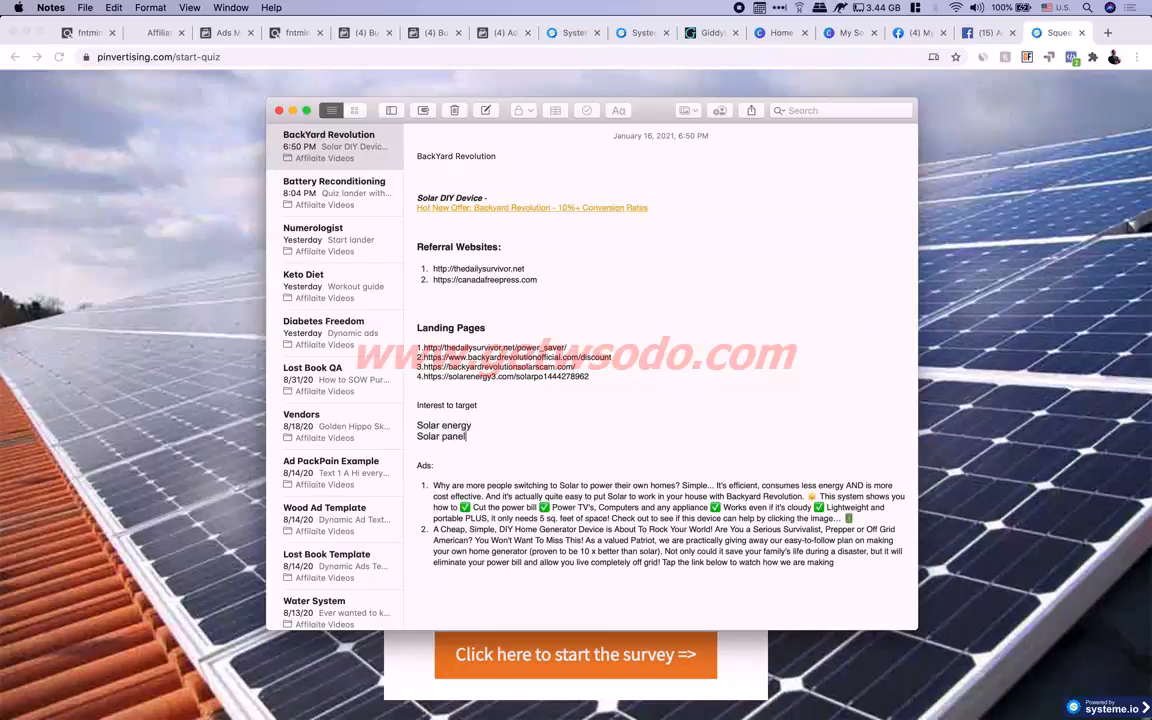
drag(417, 426, 466, 437)
click(466, 437)
click(966, 301)
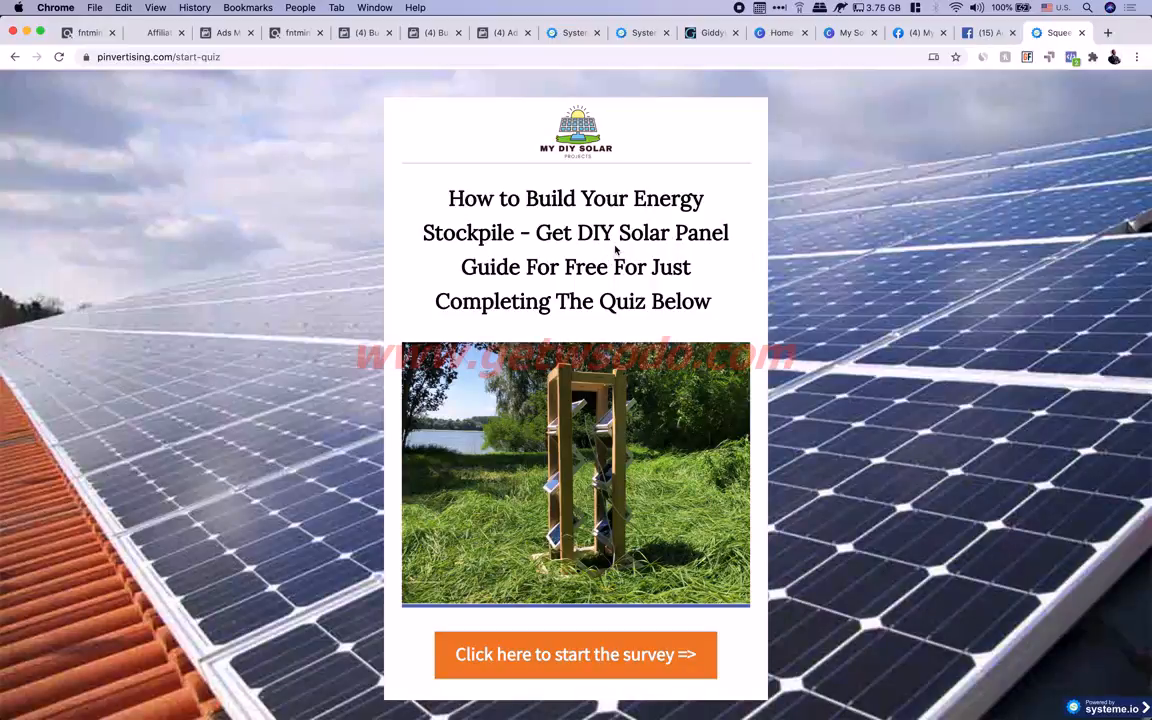
Open the Backyard Revolution Affiliates tab and scroll to the SWIPE 3 email with the carpenter image
click(155, 33)
scroll(394, 133, down, 10)
scroll(394, 133, up, 15)
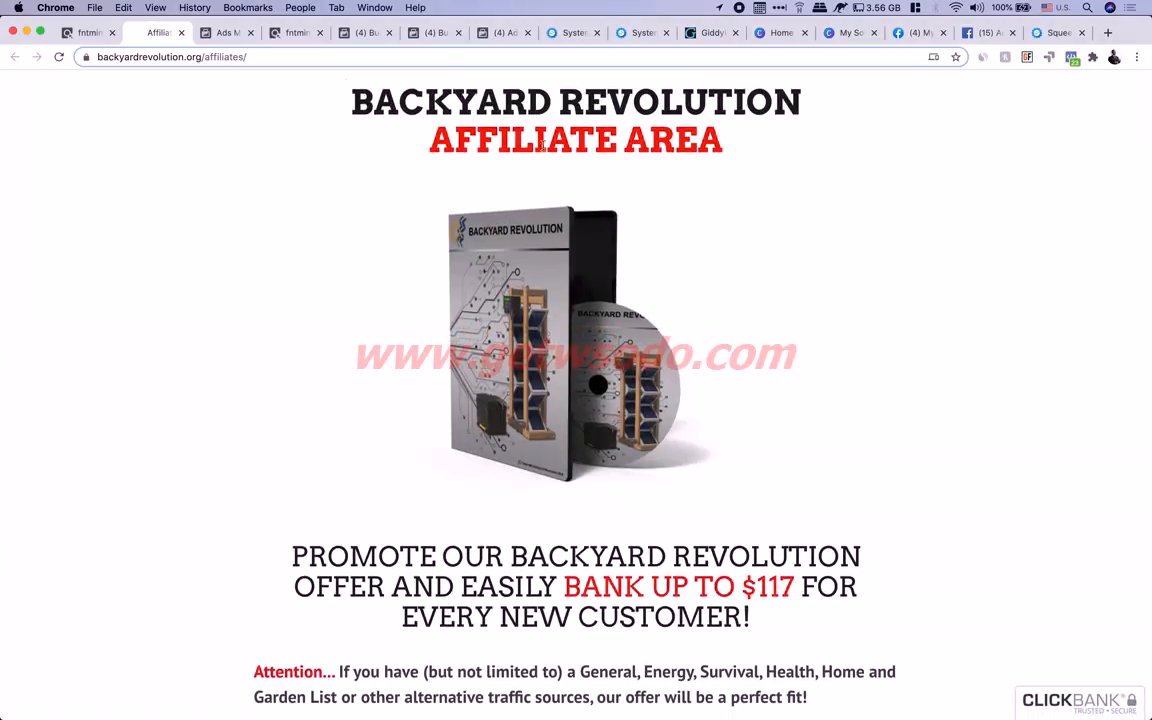
scroll(565, 400, down, 20)
scroll(565, 400, up, 8)
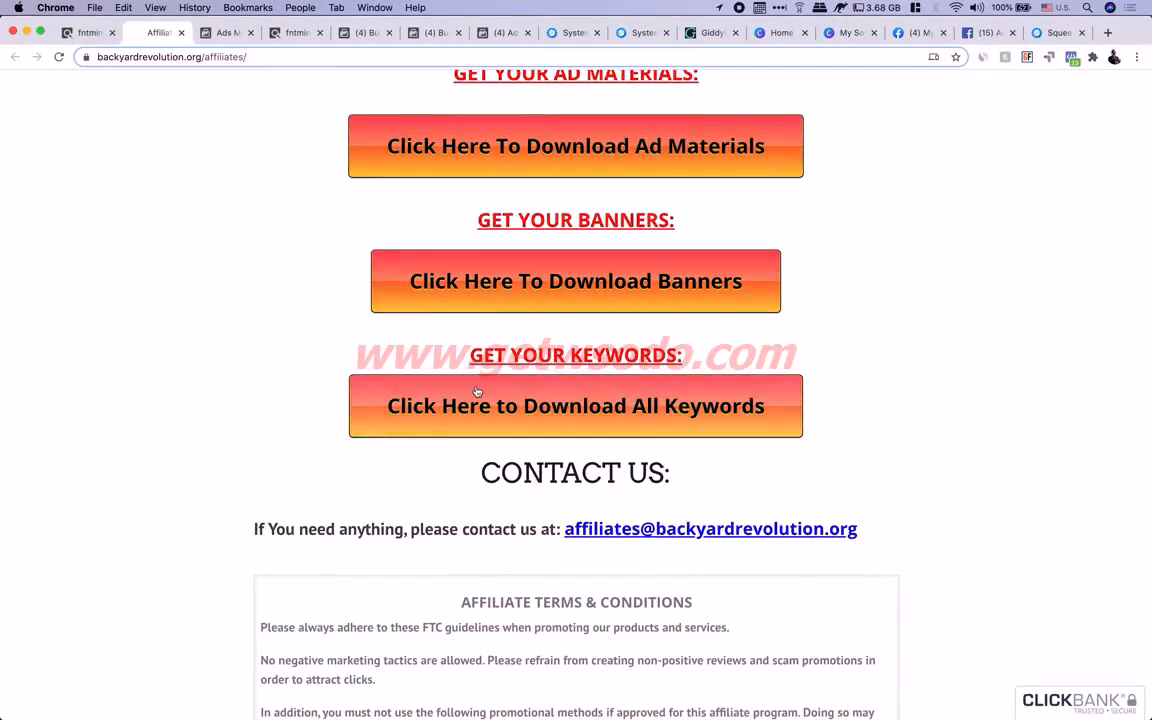
scroll(477, 391, up, 3)
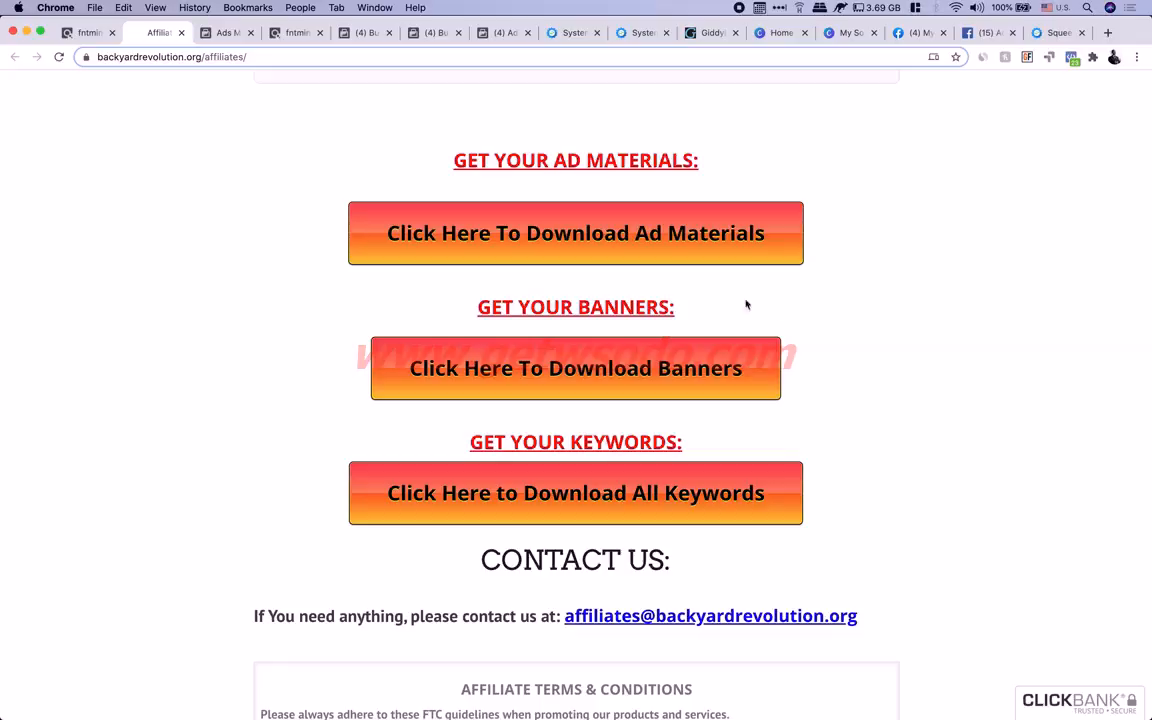
scroll(820, 288, up, 1)
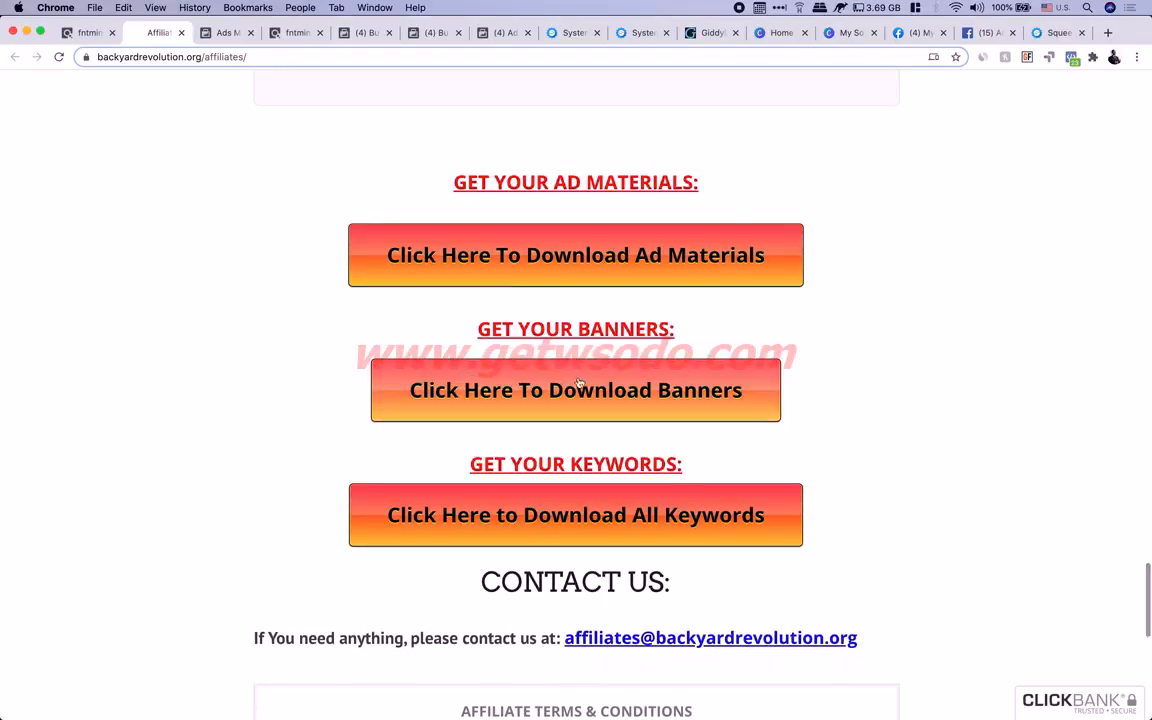
scroll(575, 362, up, 5)
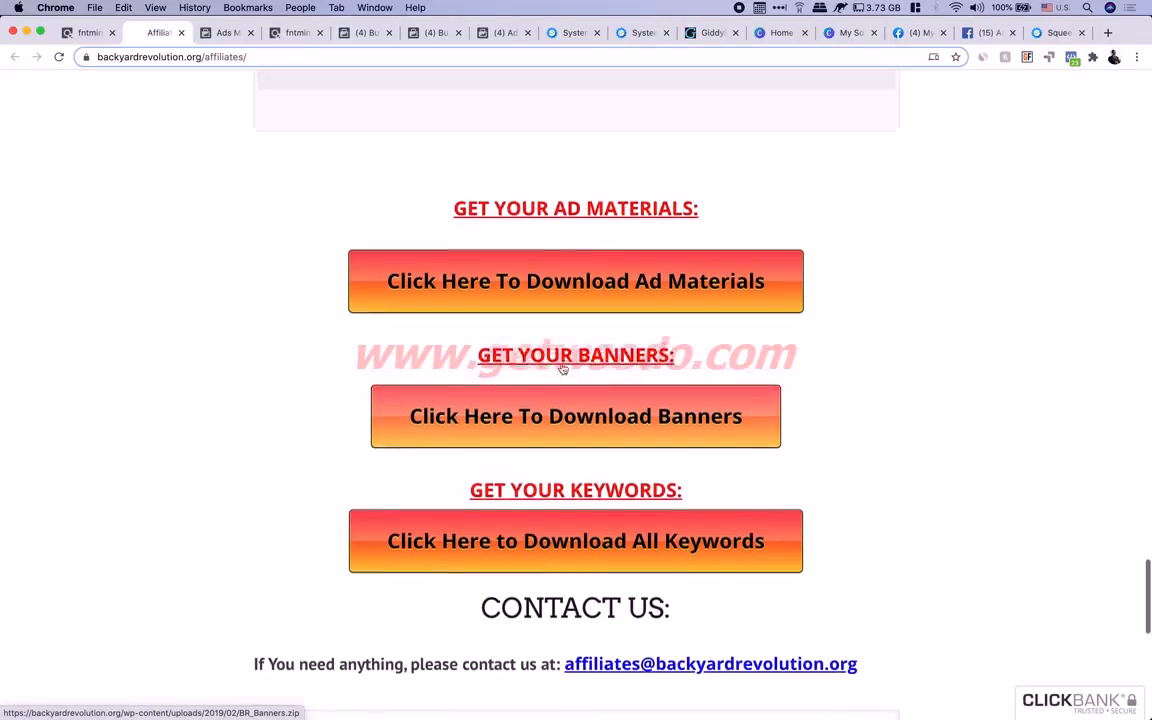
scroll(563, 369, up, 10)
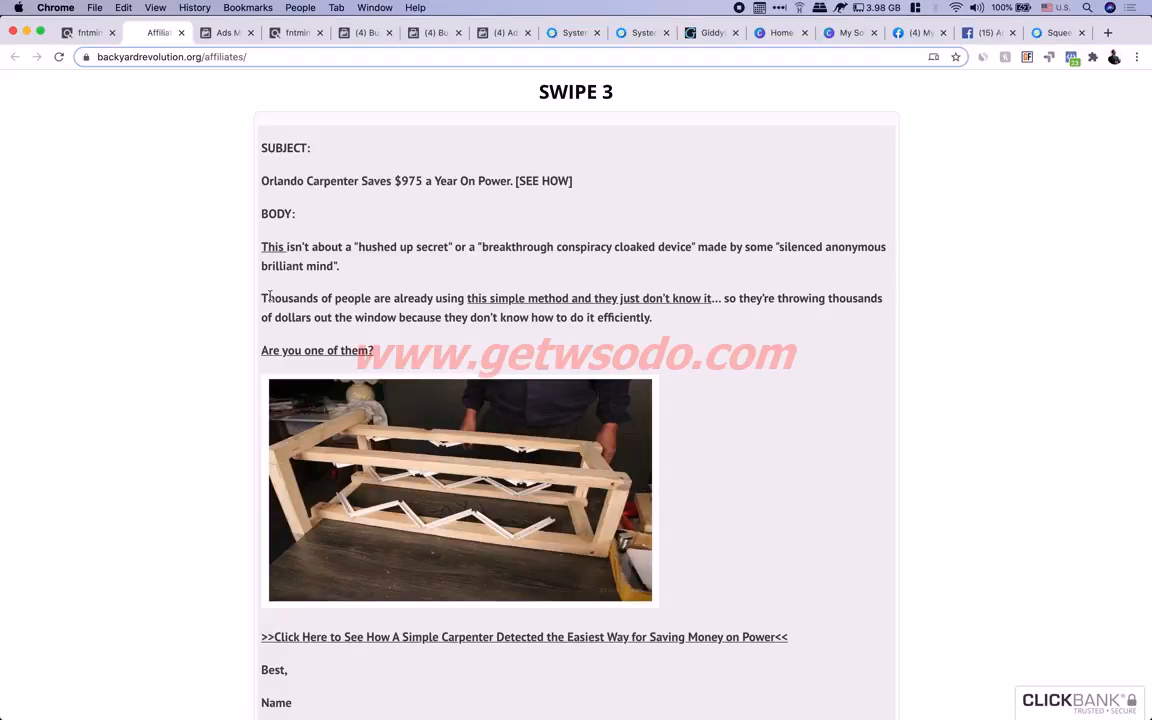
Highlight passages in the Swipe 3 email body, starting at 'Thousands'
drag(263, 296, 852, 299)
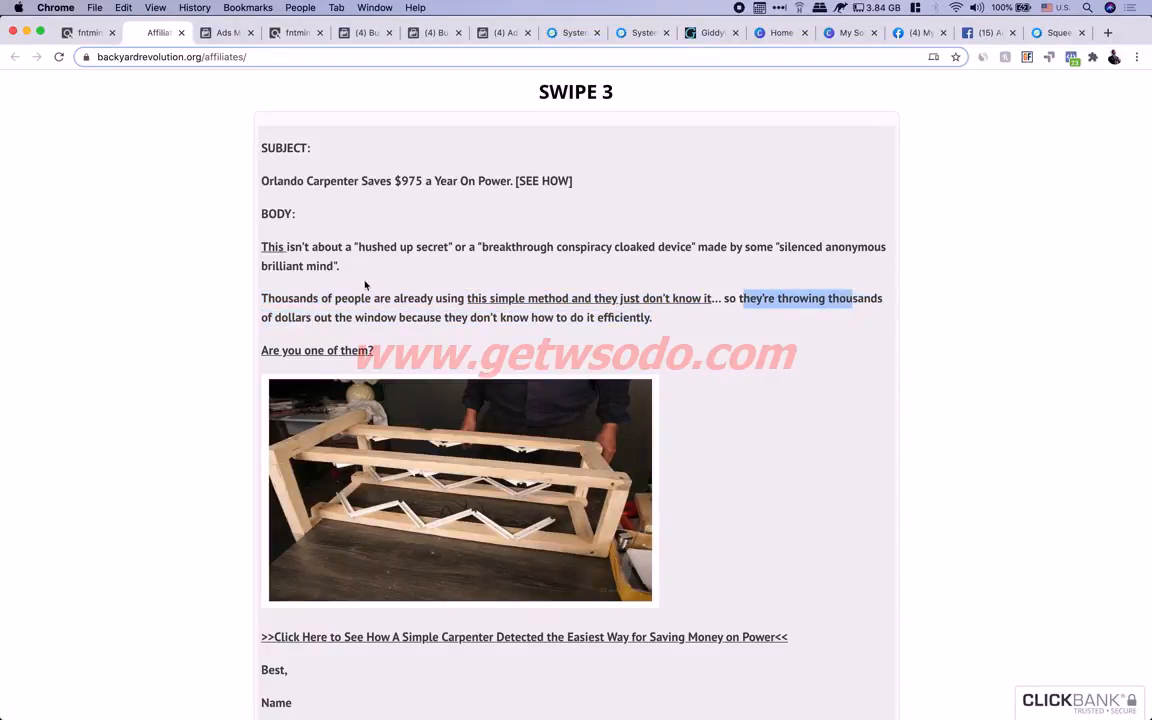
drag(369, 318, 556, 320)
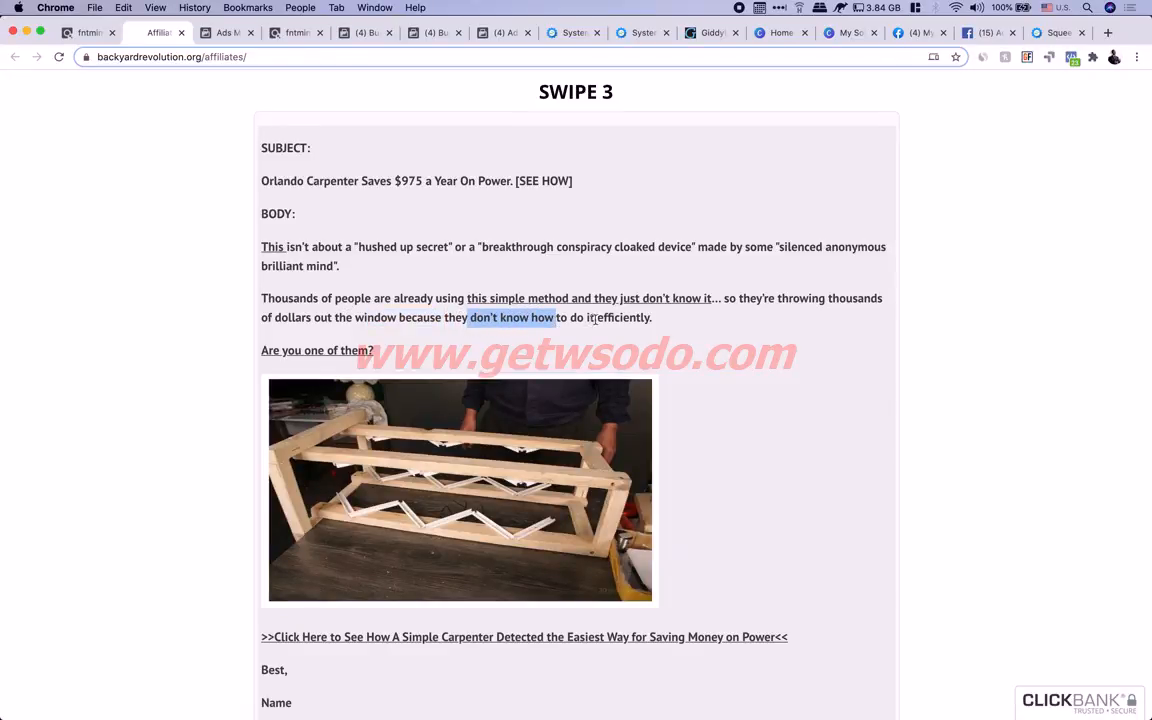
click(575, 321)
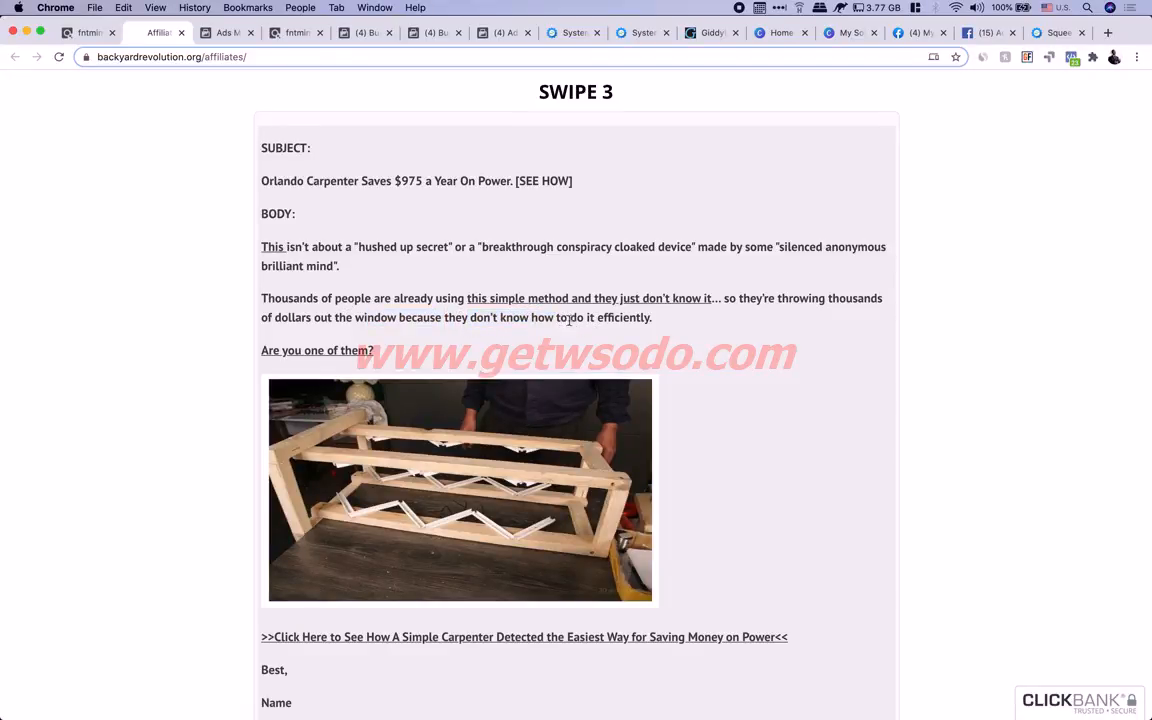
scroll(623, 319, up, 3)
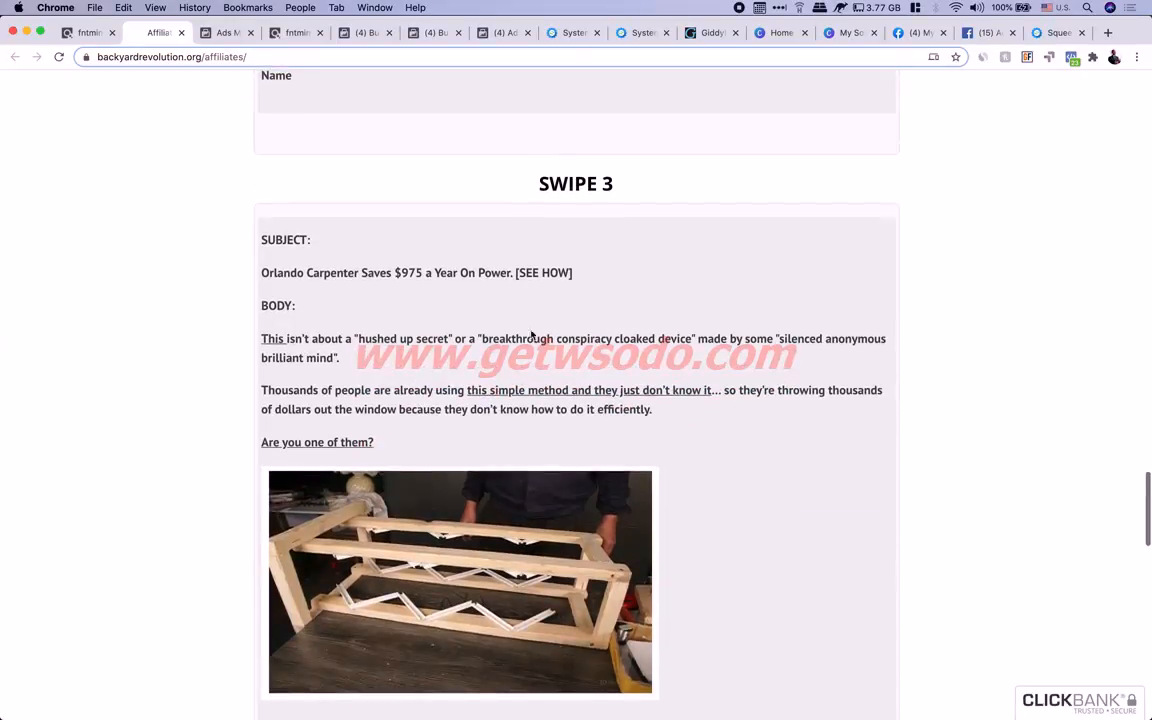
drag(294, 339, 400, 344)
click(404, 350)
Highlight the families, 'Well it's true' and cut-the-bill-in-half phrases, then open a new tab
scroll(655, 357, up, 10)
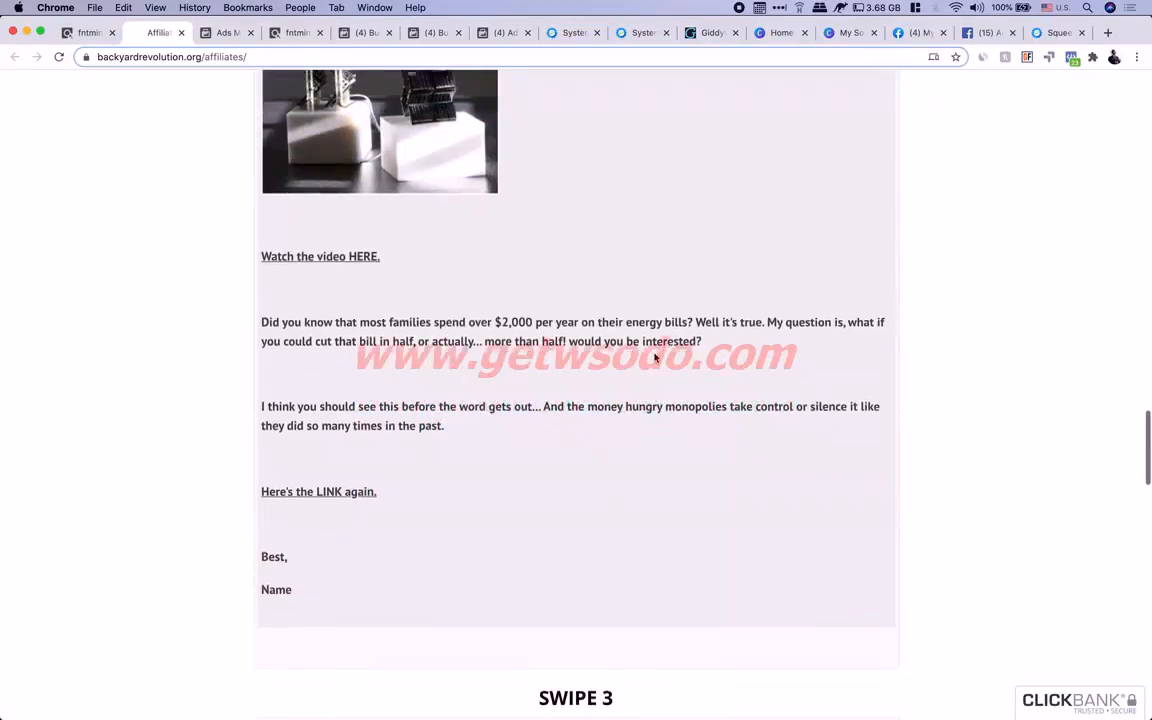
drag(335, 330, 453, 330)
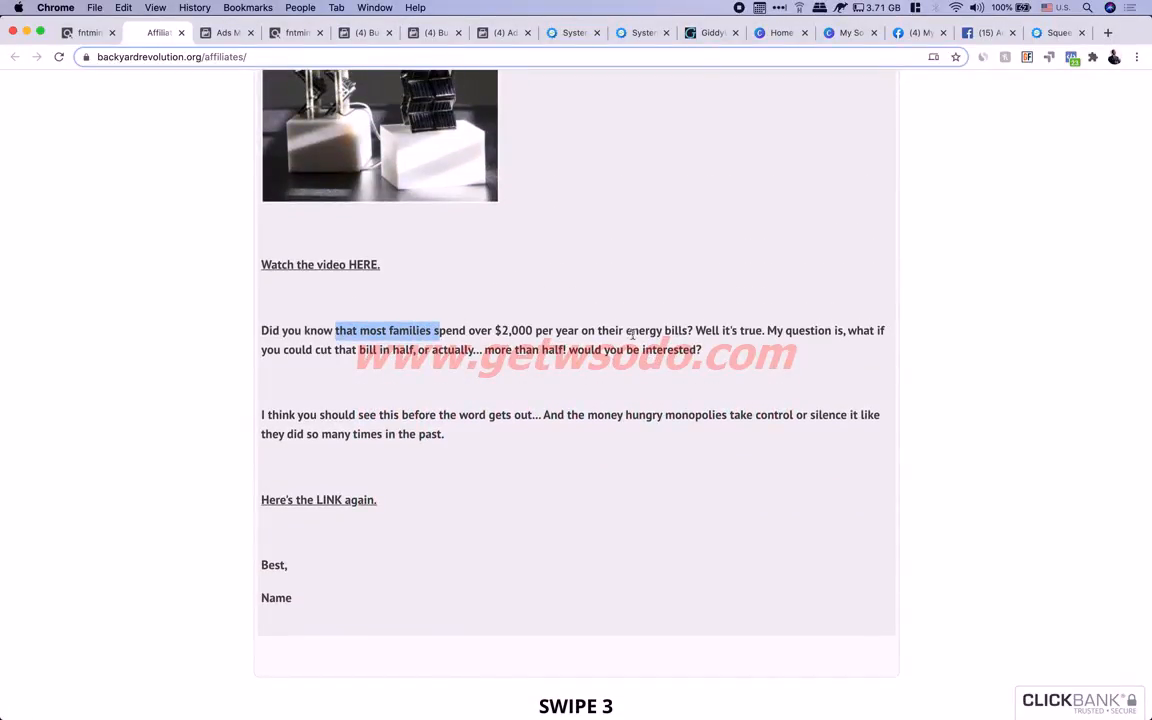
drag(696, 331, 786, 332)
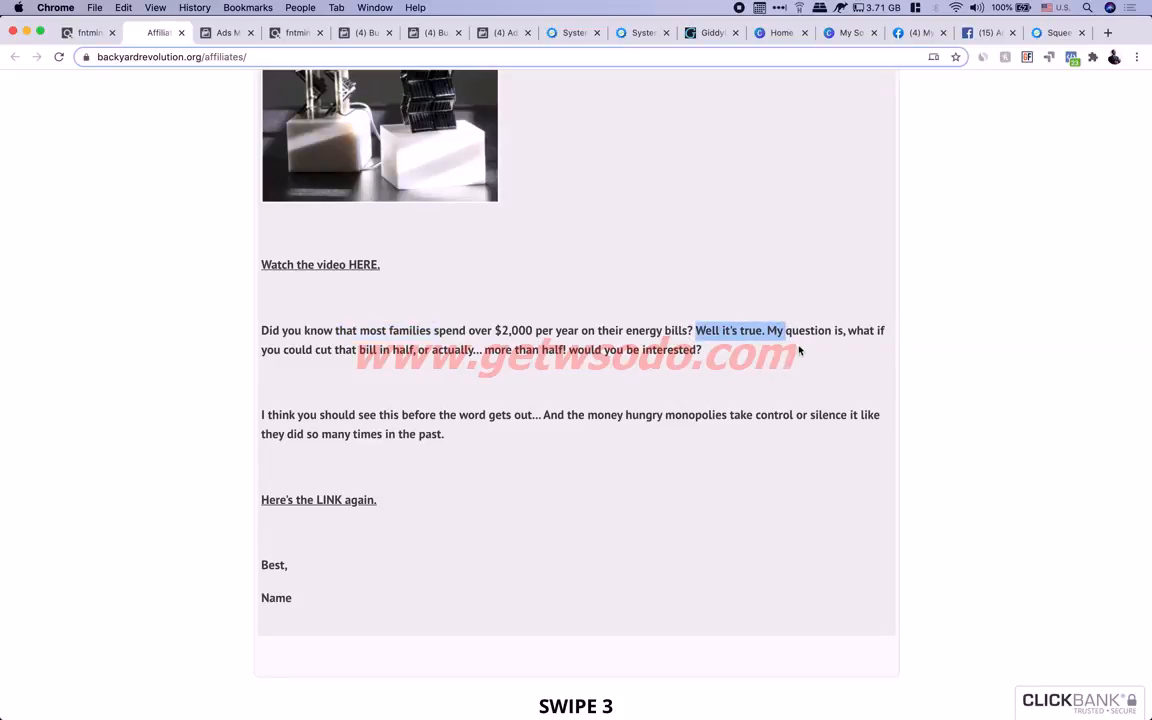
drag(335, 350, 676, 350)
scroll(675, 348, up, 5)
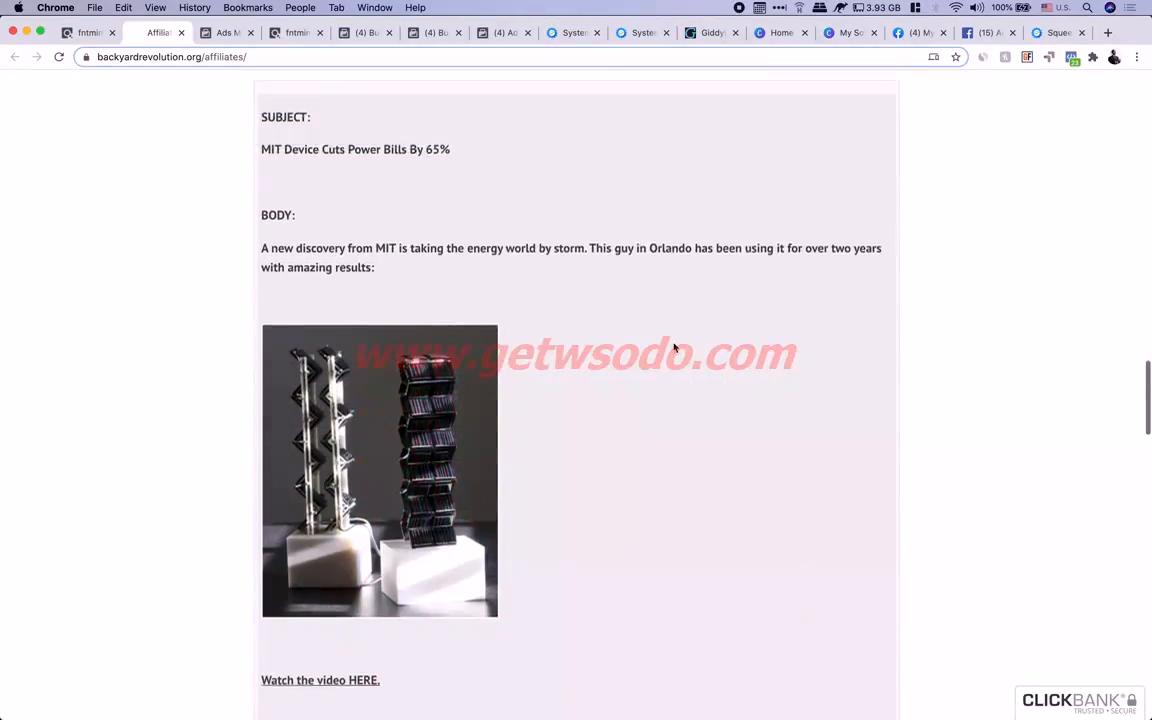
scroll(674, 347, up, 10)
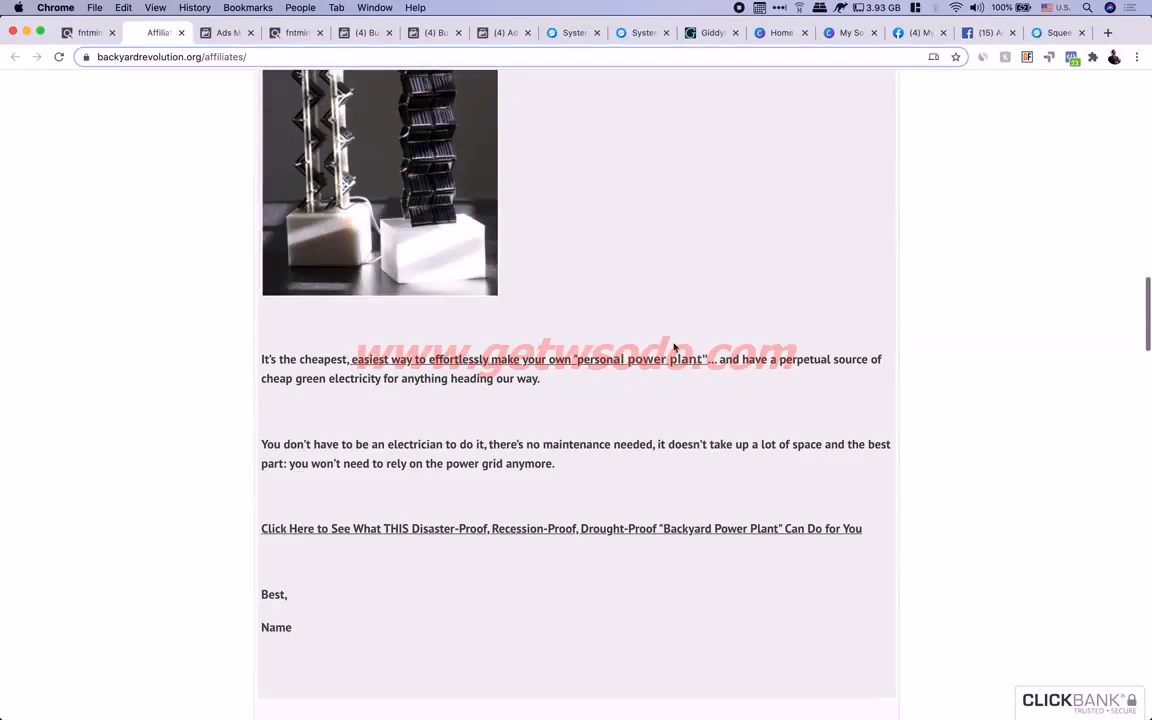
scroll(674, 347, down, 1)
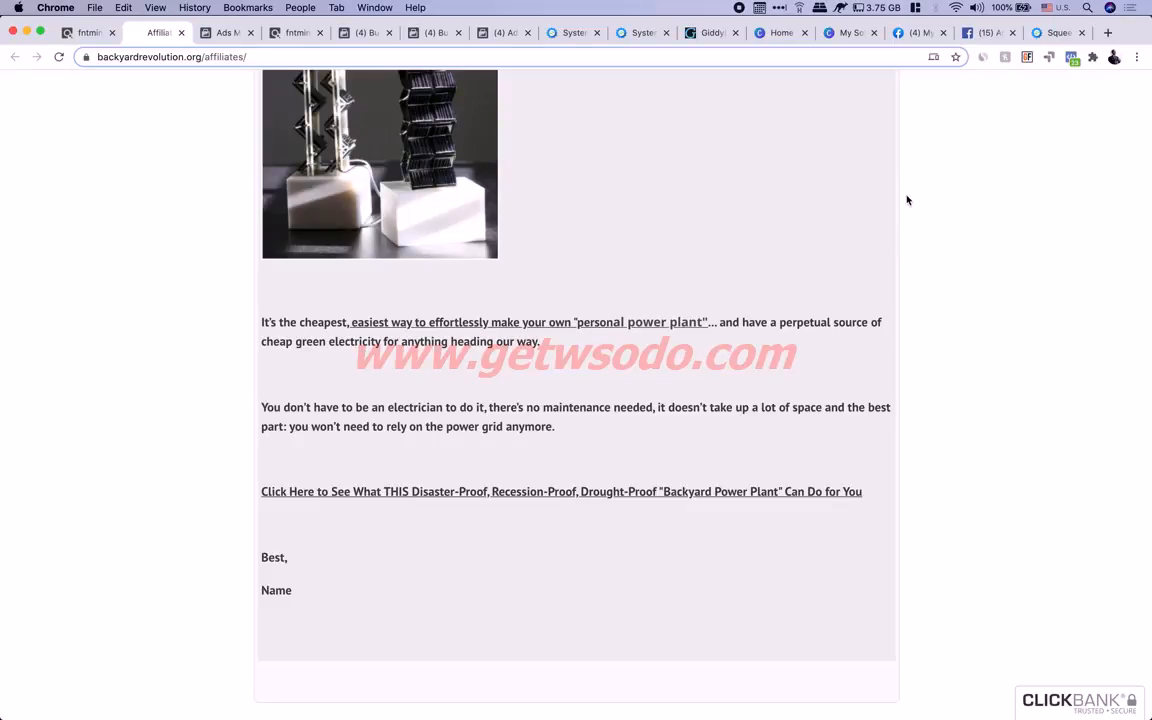
click(1107, 32)
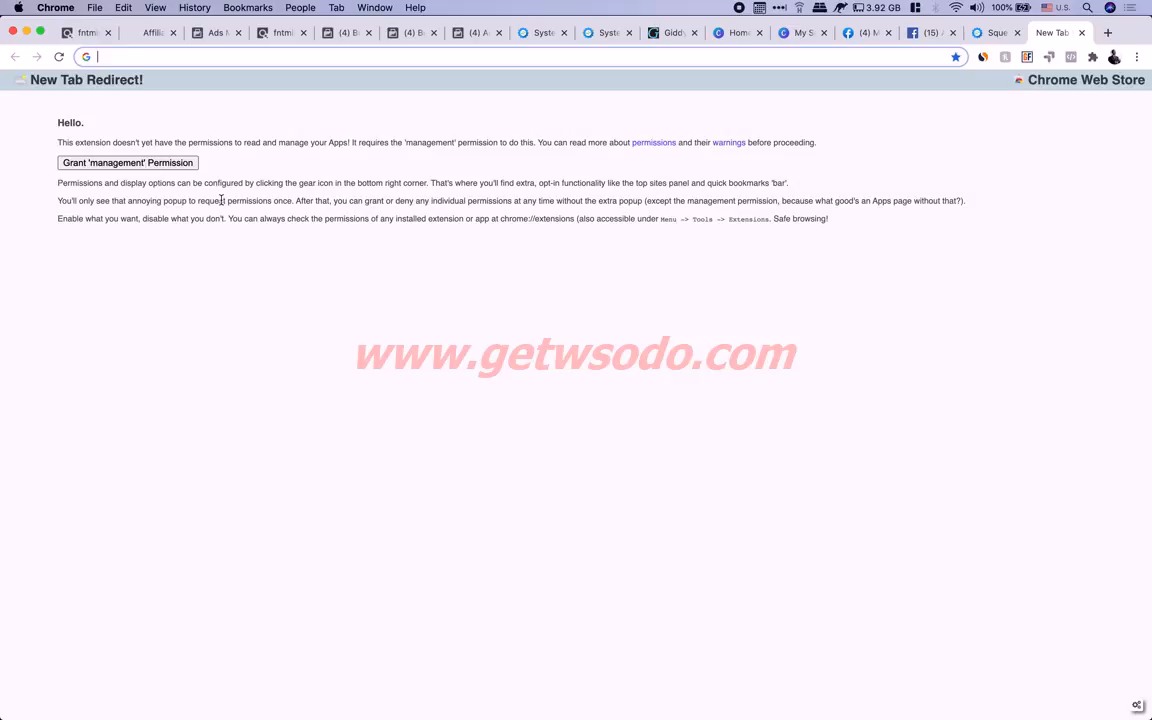
Search Google for 'why people go solar' and open the gosolarpower result in a new tab
text(wht poe)
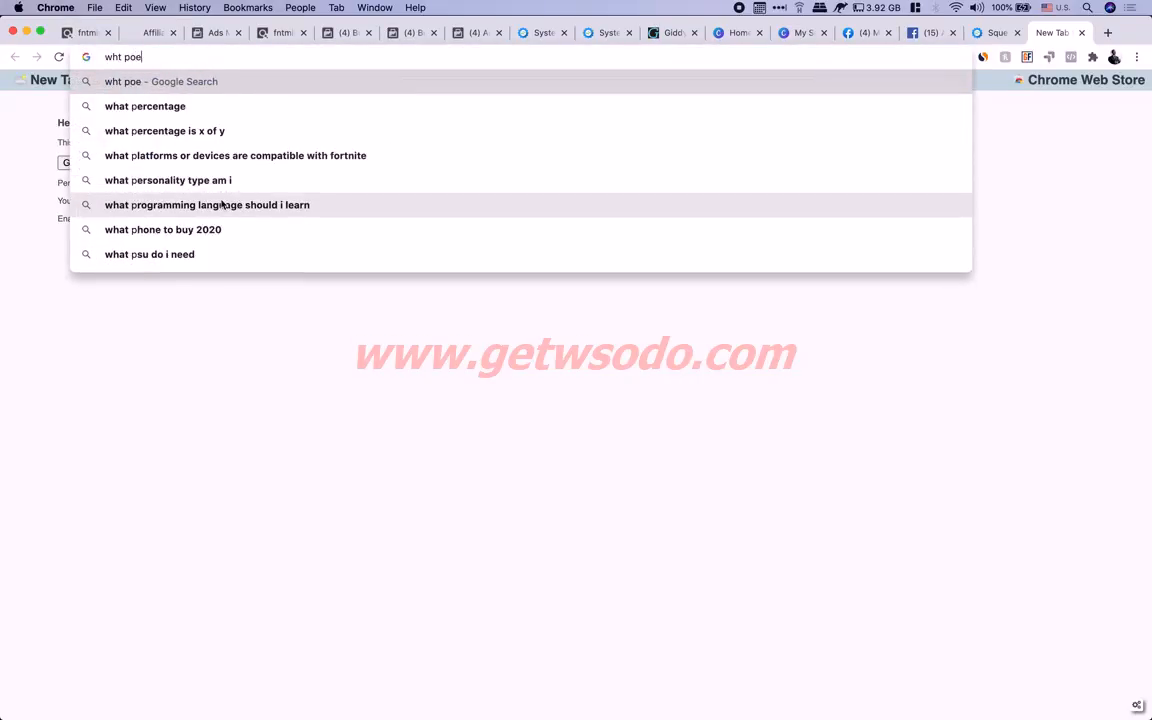
text(ple go solar)
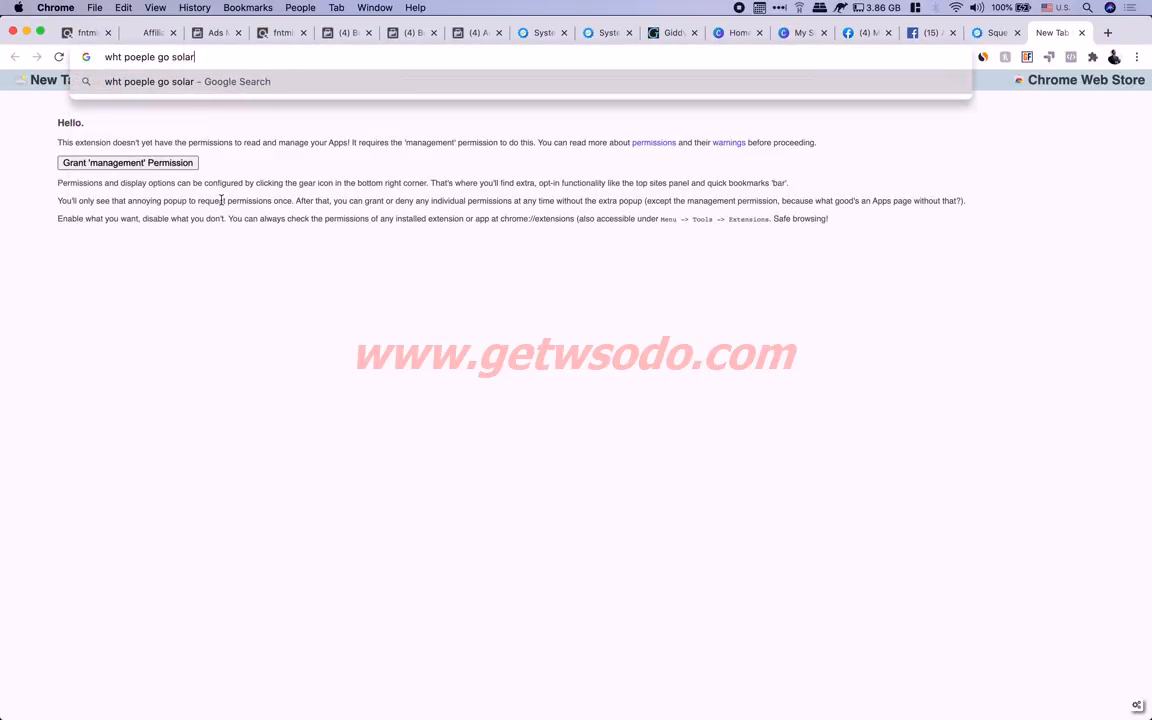
key(Return)
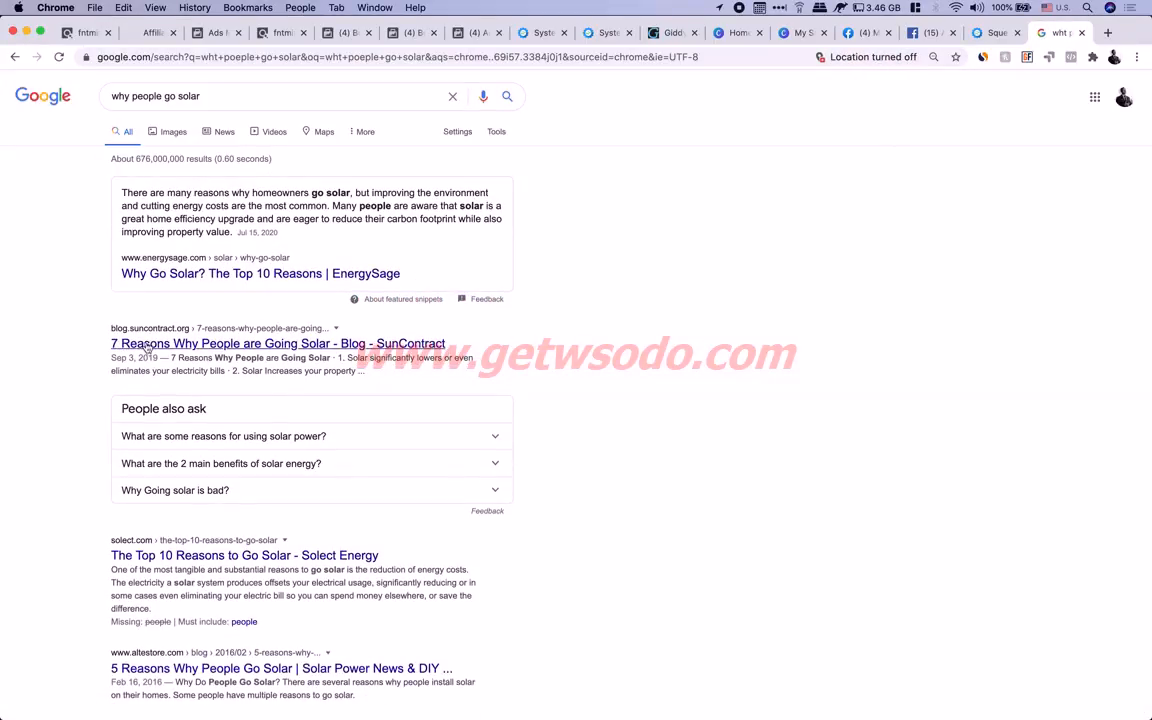
click(175, 347)
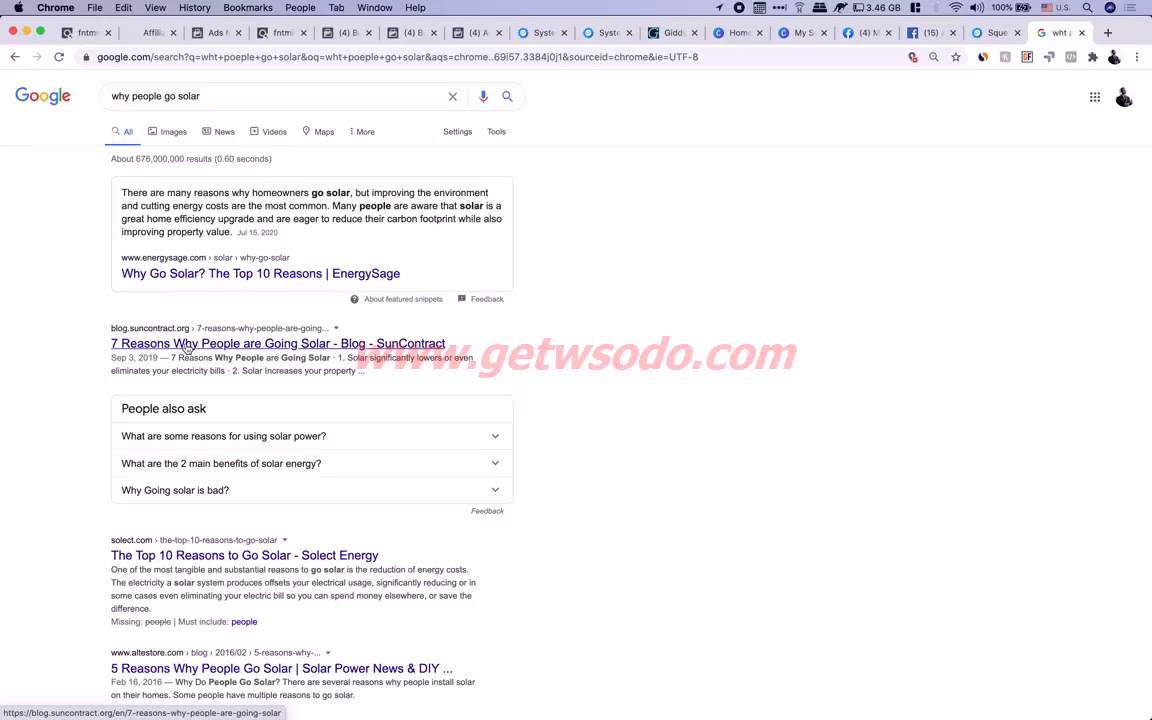
scroll(165, 547, down, 2)
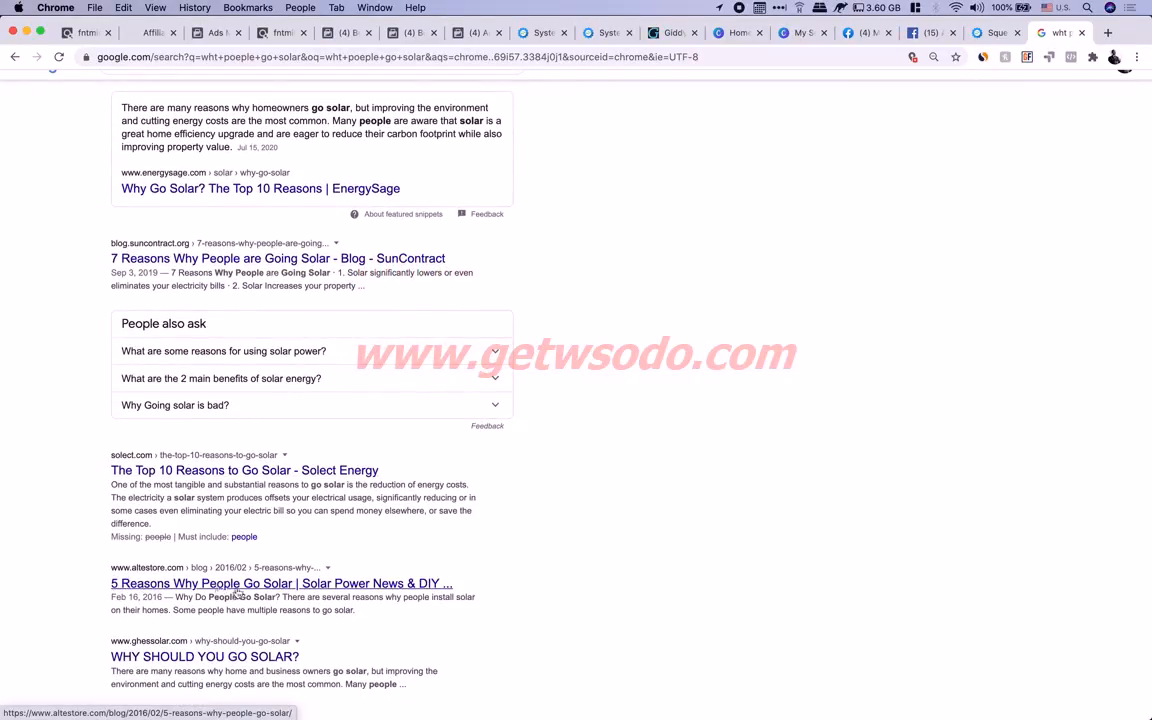
scroll(237, 589, down, 3)
scroll(240, 594, down, 2)
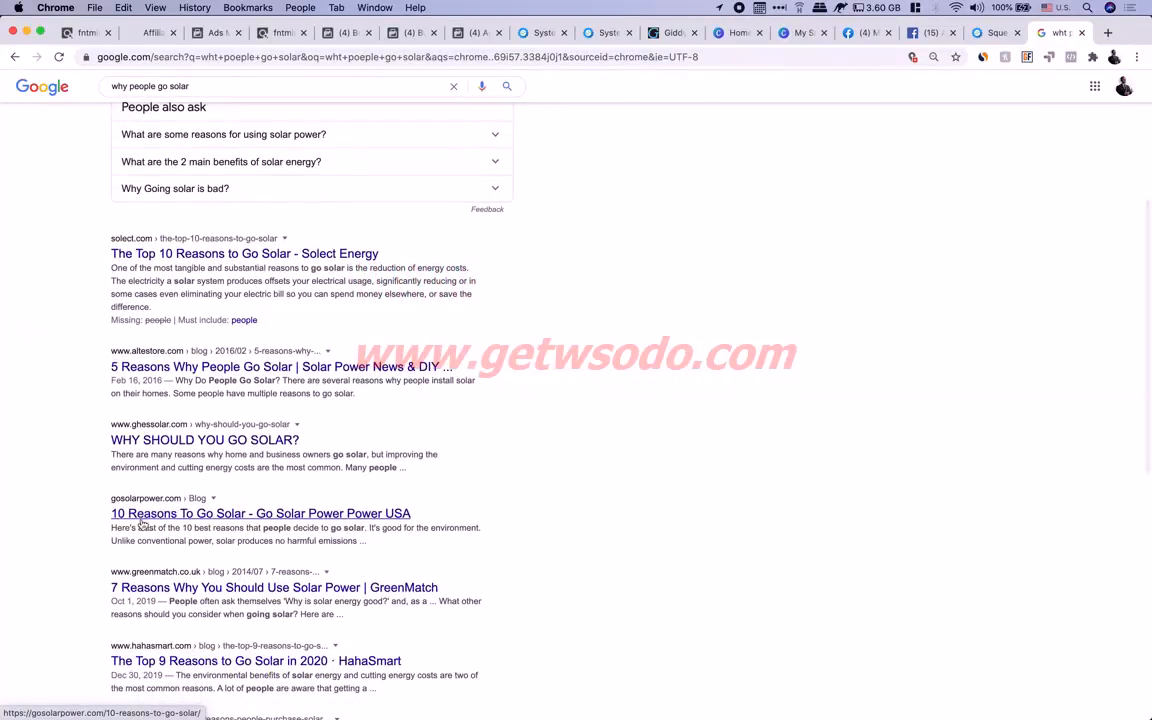
right_click(180, 496)
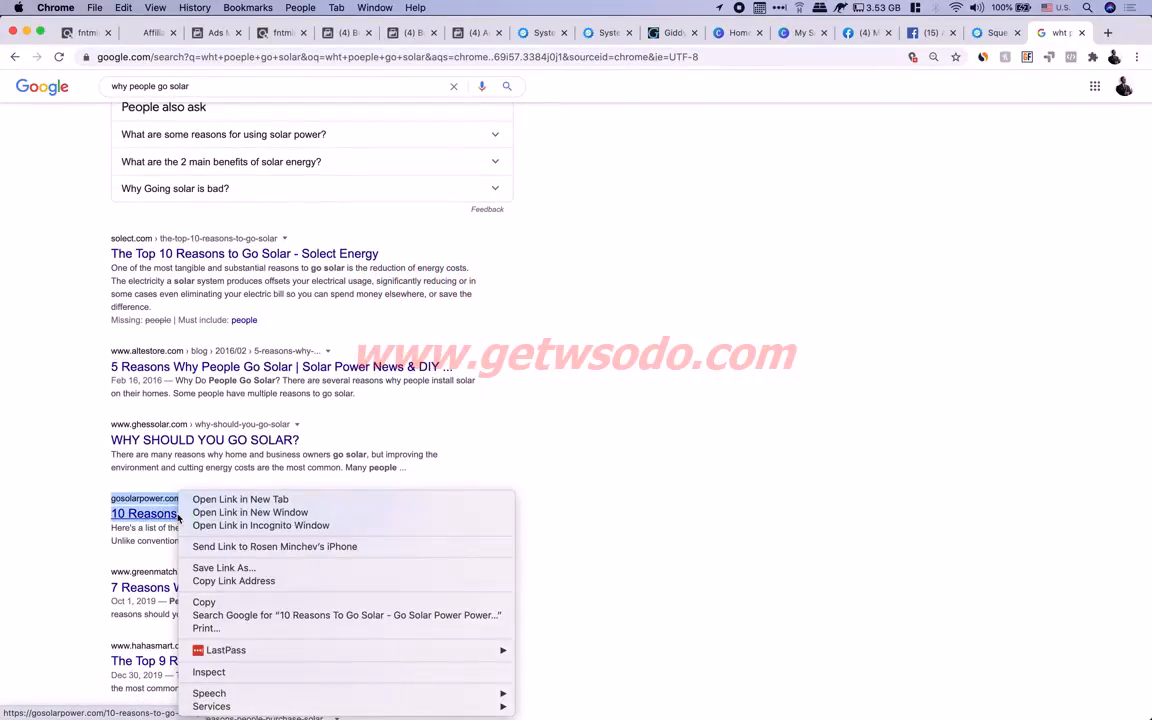
click(245, 499)
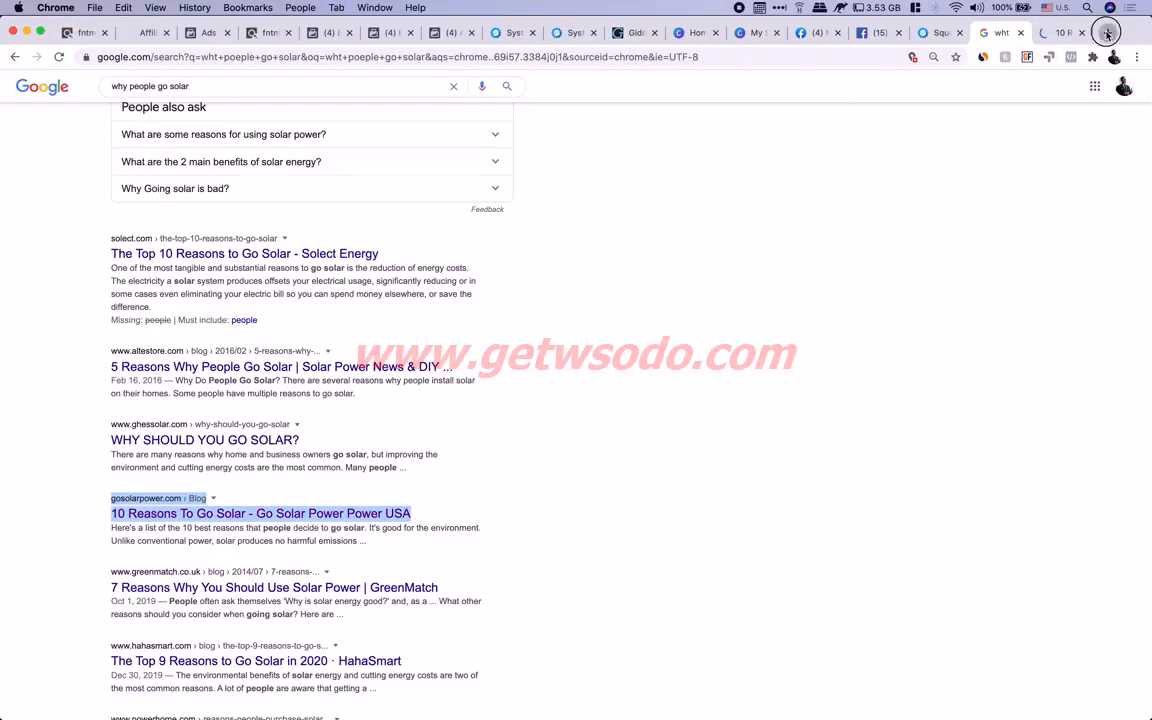
In another new tab, search Google for 'who go solar'
key(super+t)
text(wh)
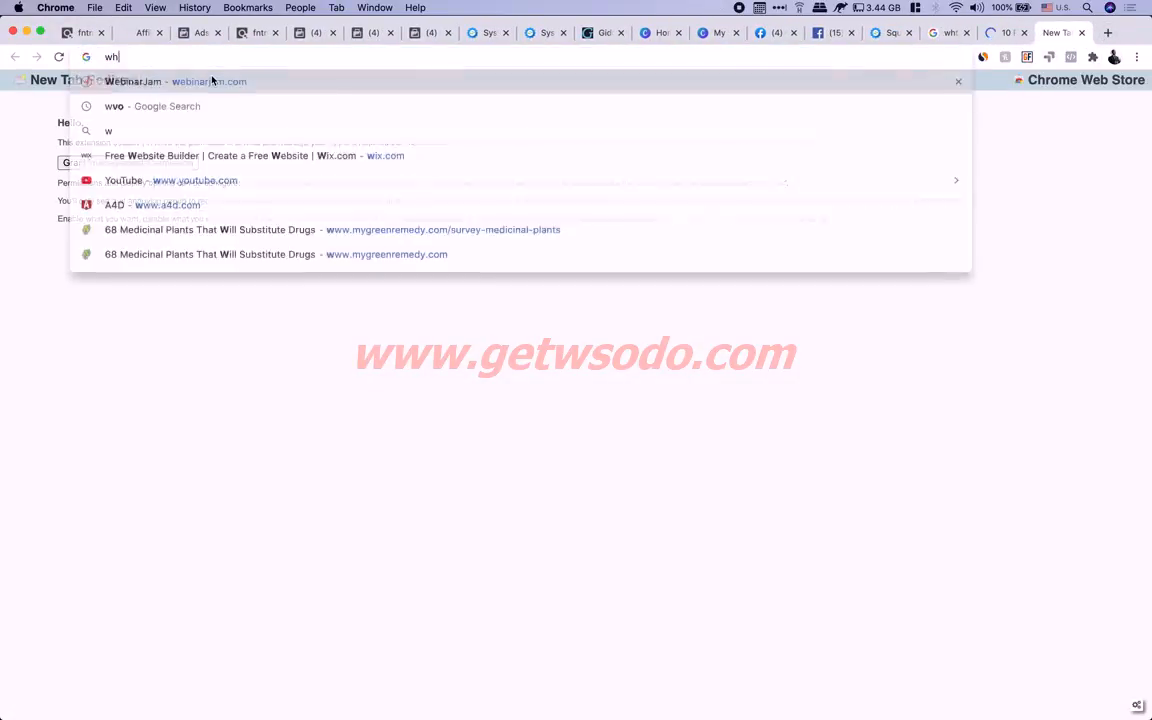
text(o go solar)
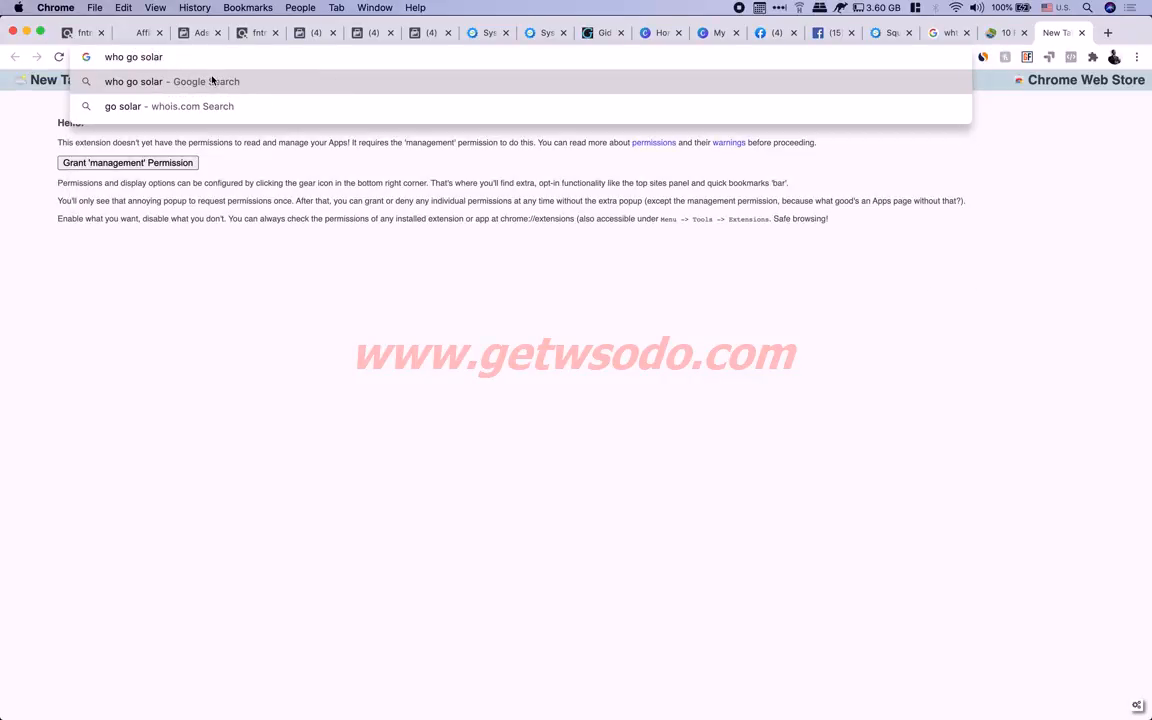
key(Return)
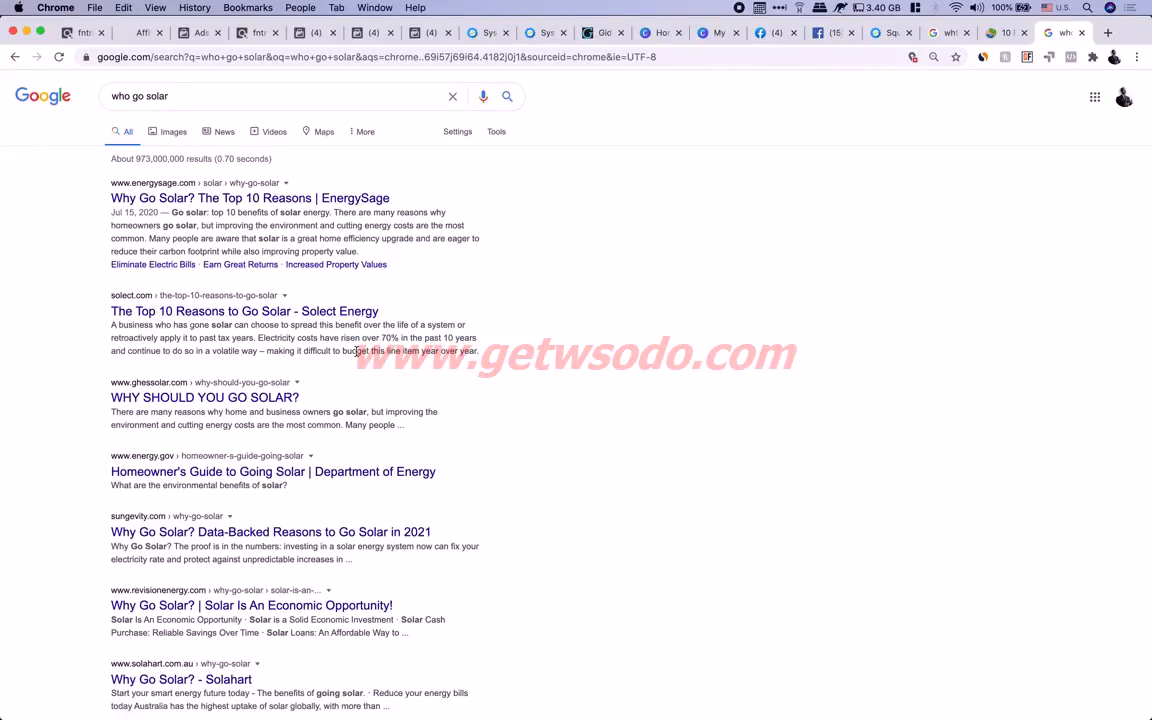
scroll(356, 351, down, 2)
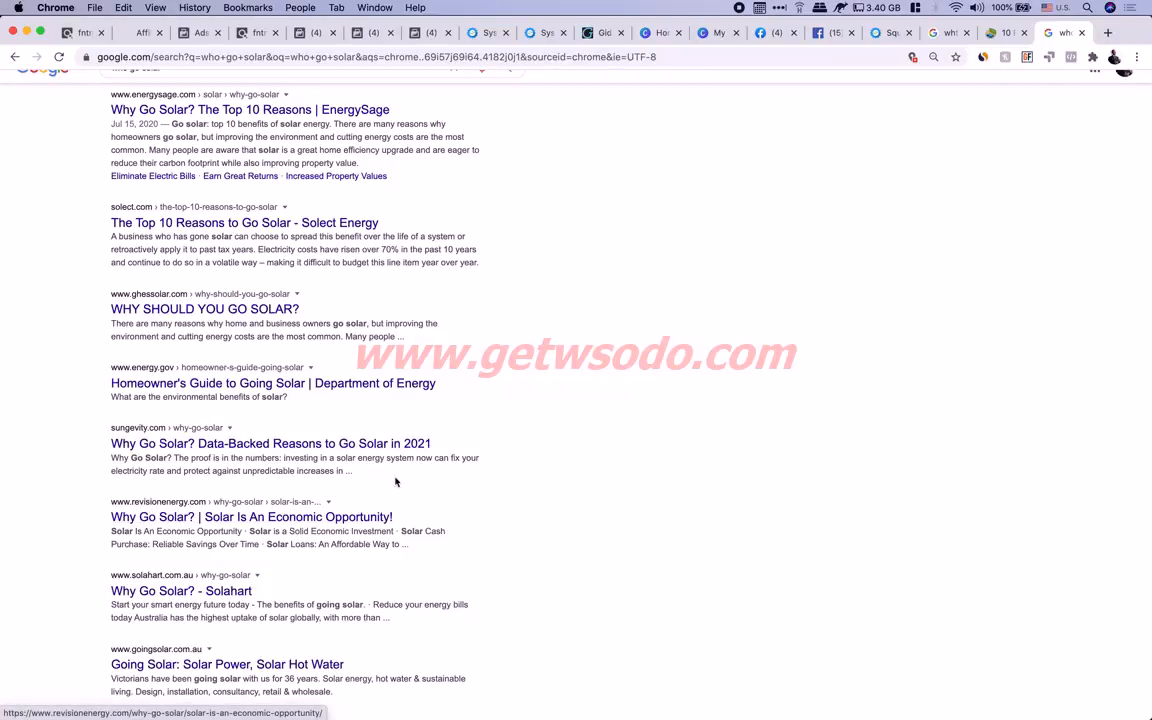
scroll(386, 483, up, 3)
triple_click(193, 93)
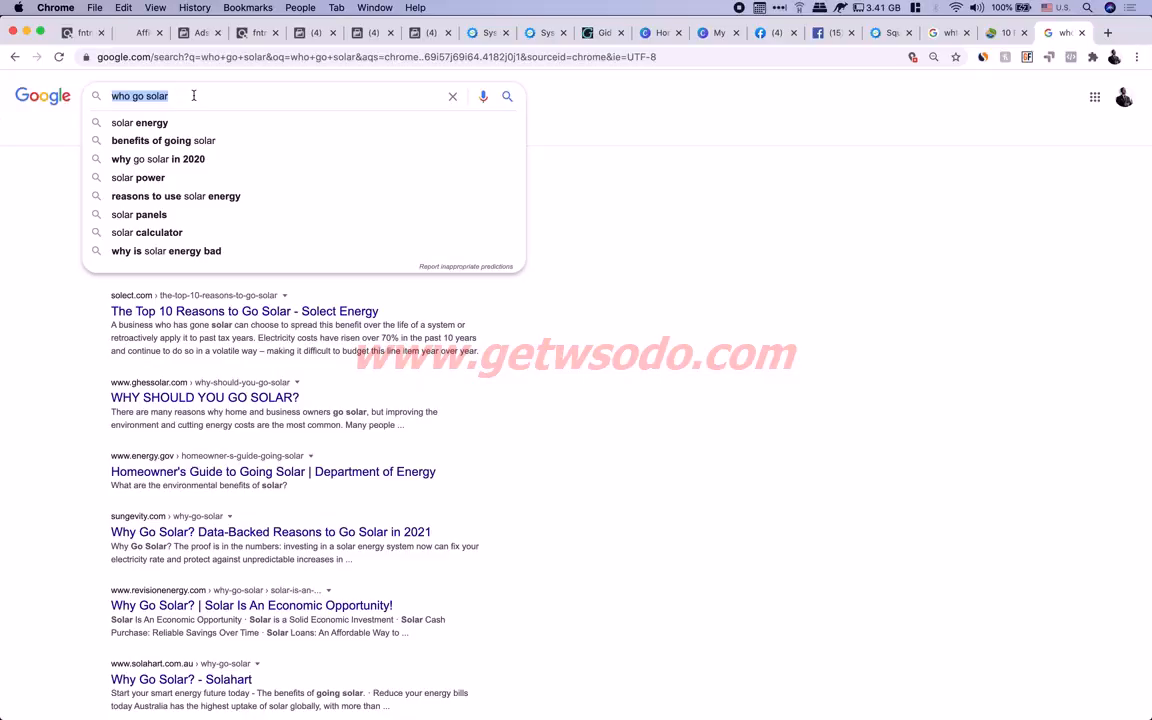
Replace the query with 'why to go solar' and run the search
text(can u)
key(super+a)
text(why to go)
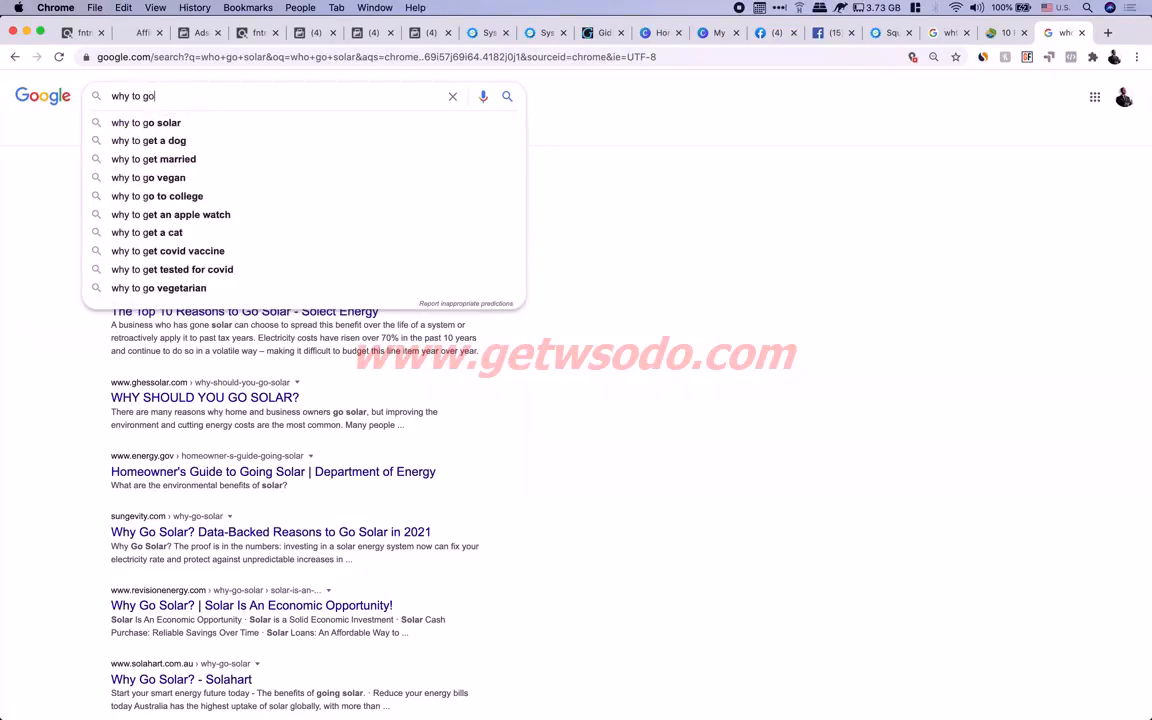
text( solar)
key(Return)
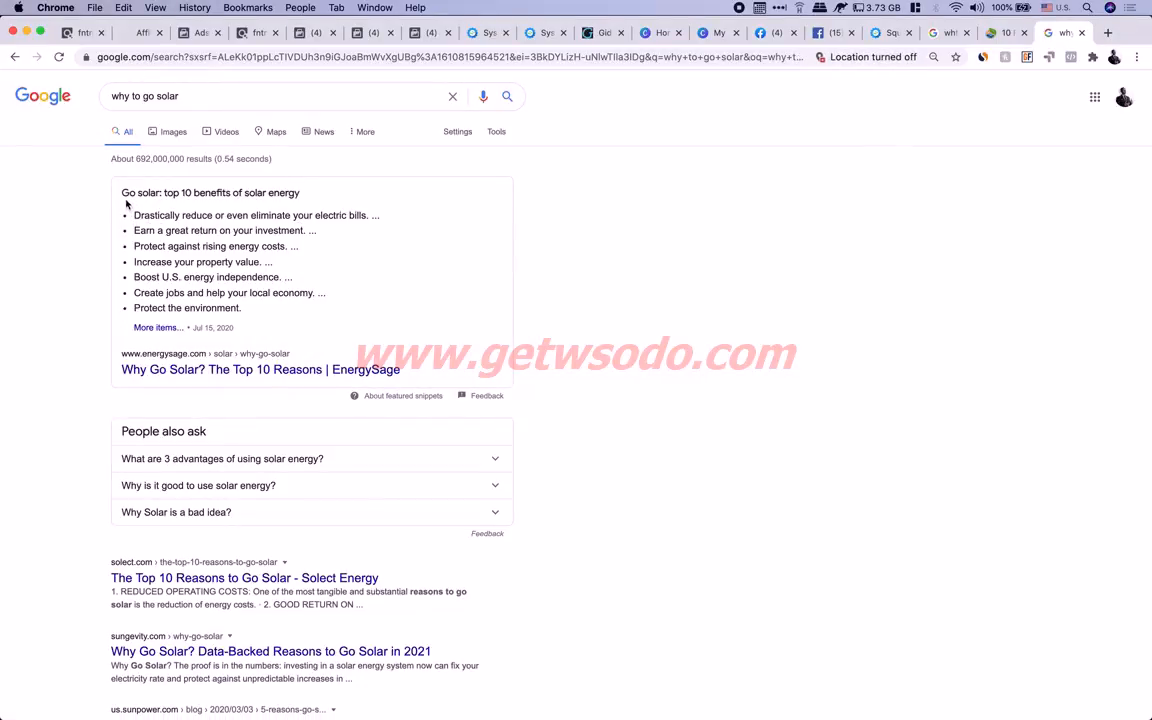
Select the featured snippet's full list of solar energy benefits
drag(210, 193, 258, 190)
click(287, 193)
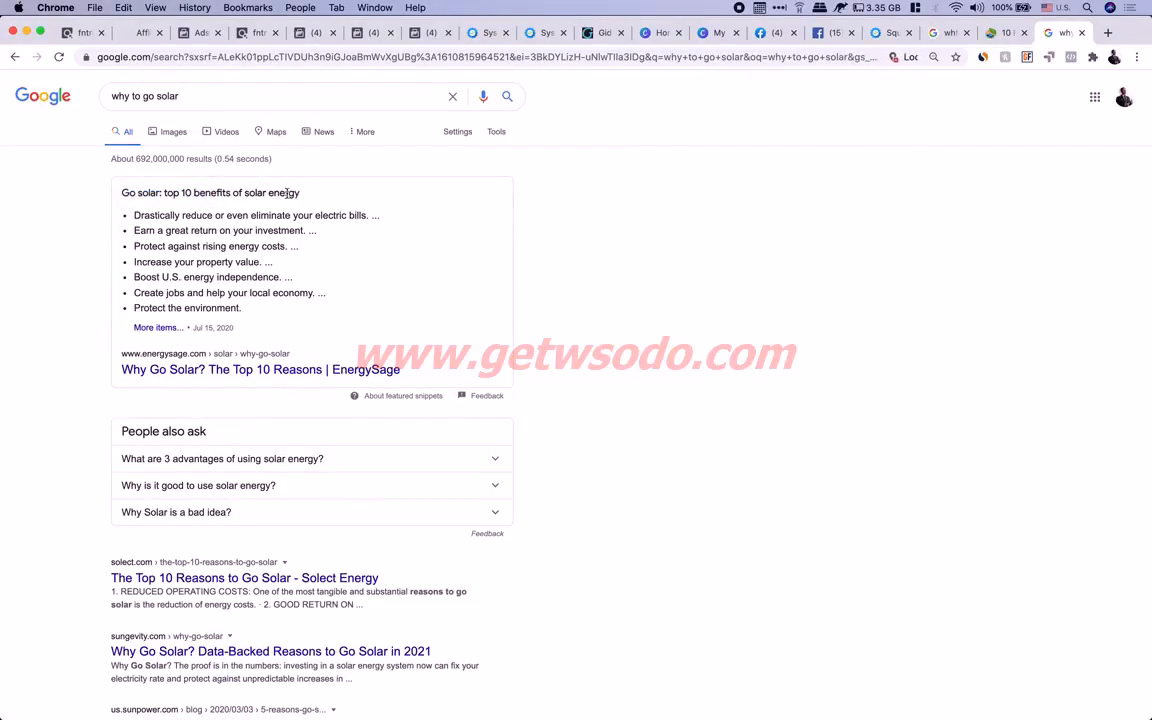
drag(155, 262, 259, 256)
click(237, 262)
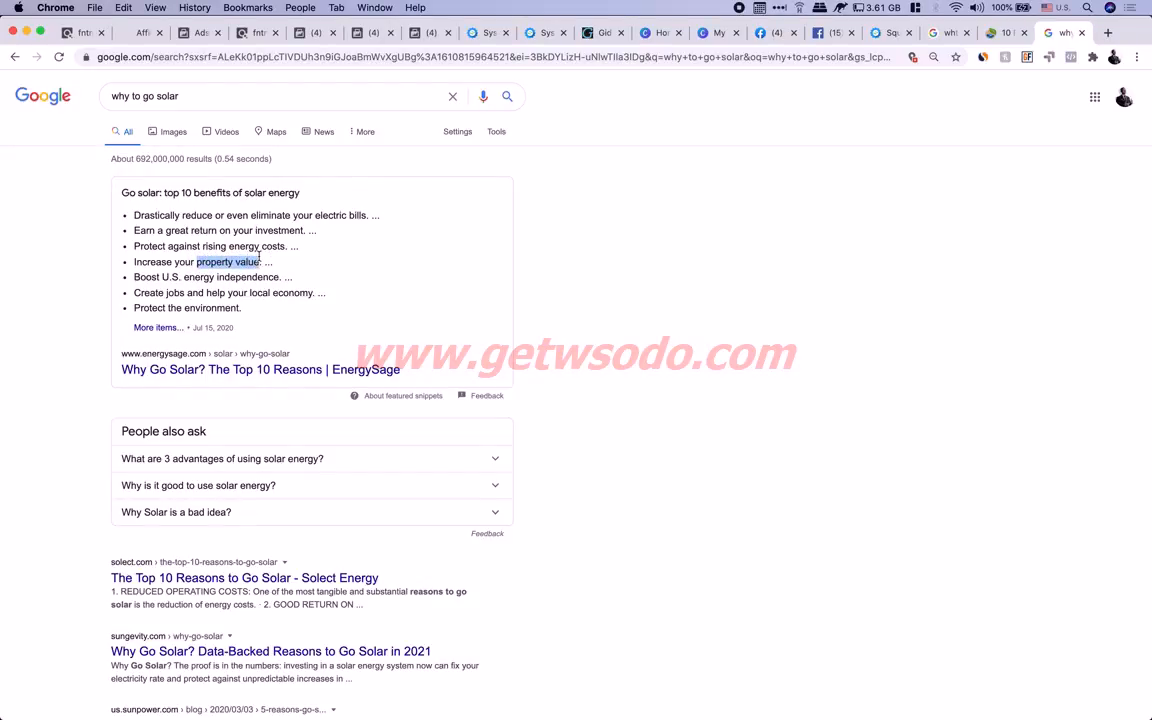
drag(182, 277, 281, 276)
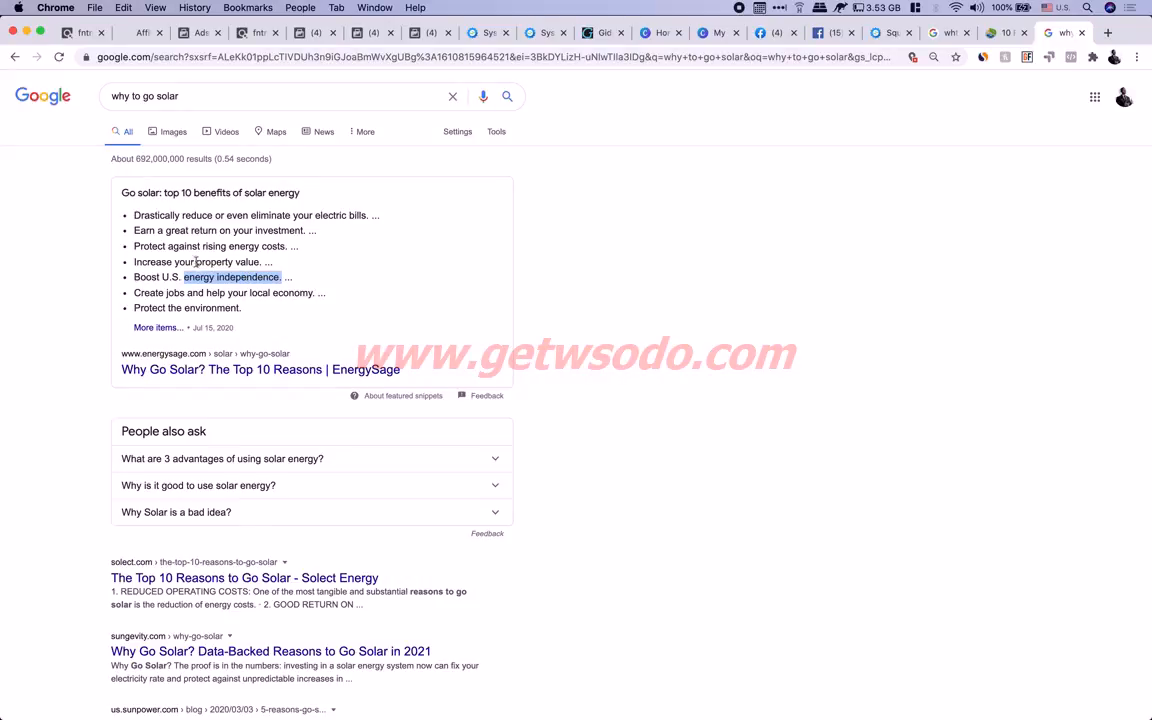
drag(198, 261, 266, 259)
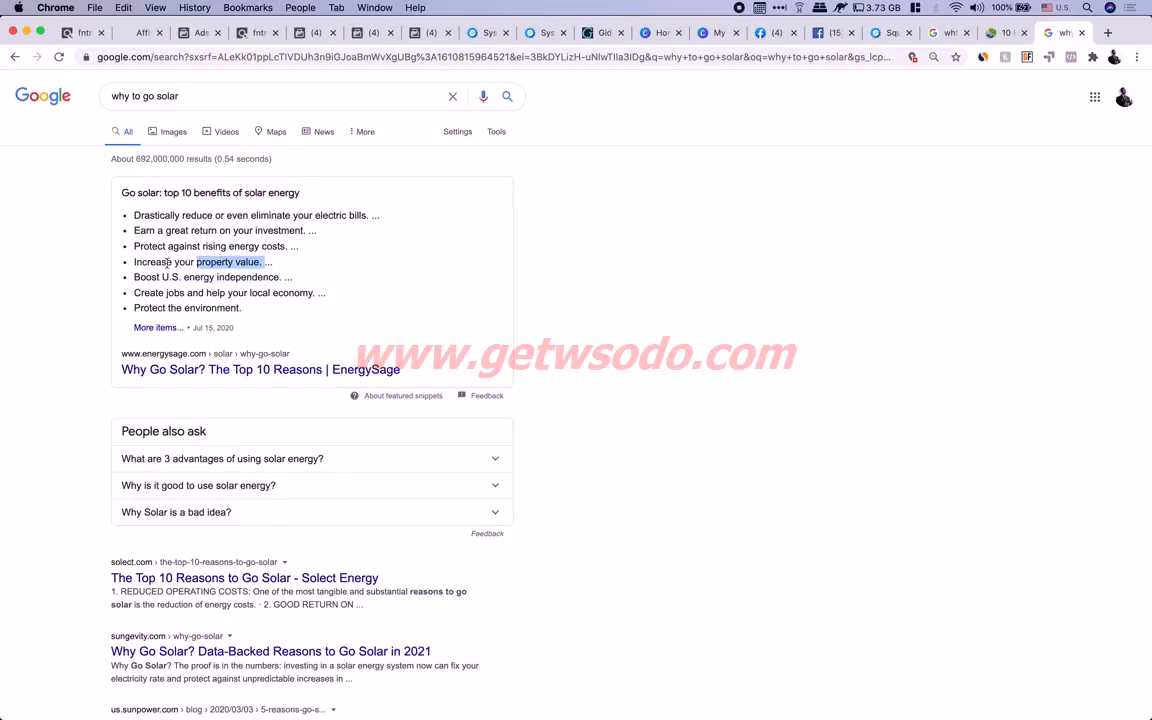
drag(274, 313, 136, 207)
right_click(161, 217)
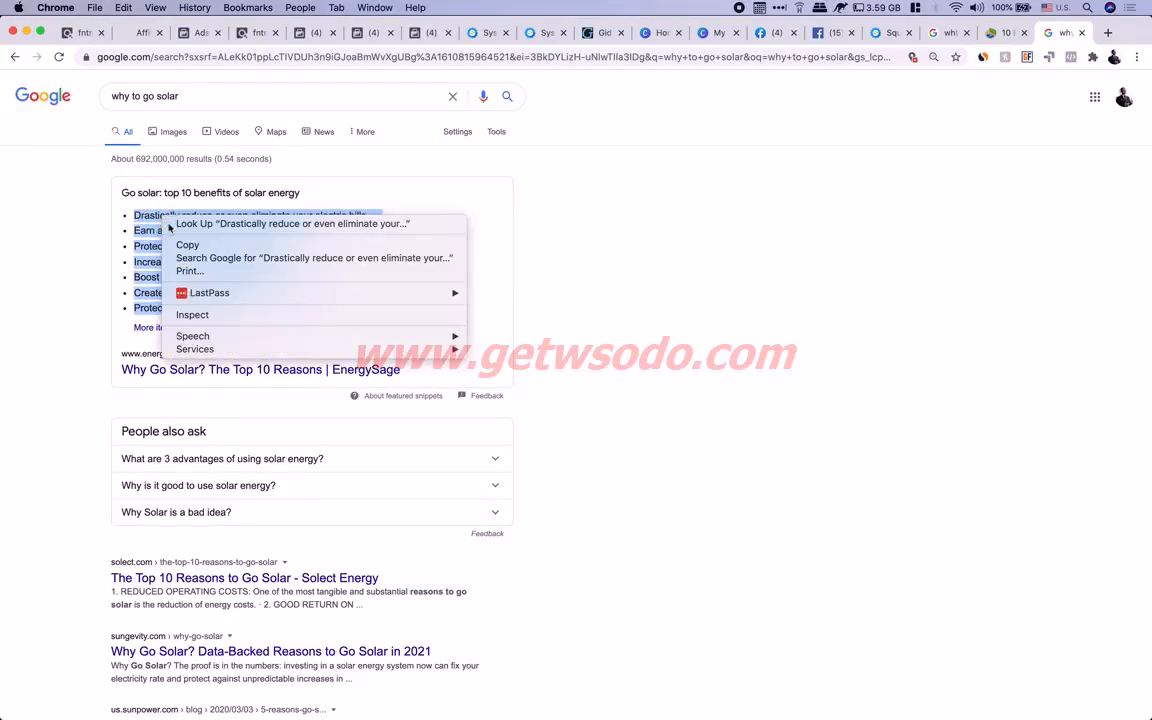
Copy the benefits list and paste it into the BackYard Revolution note below a new 'Radom text' line
click(225, 246)
key(super+Tab)
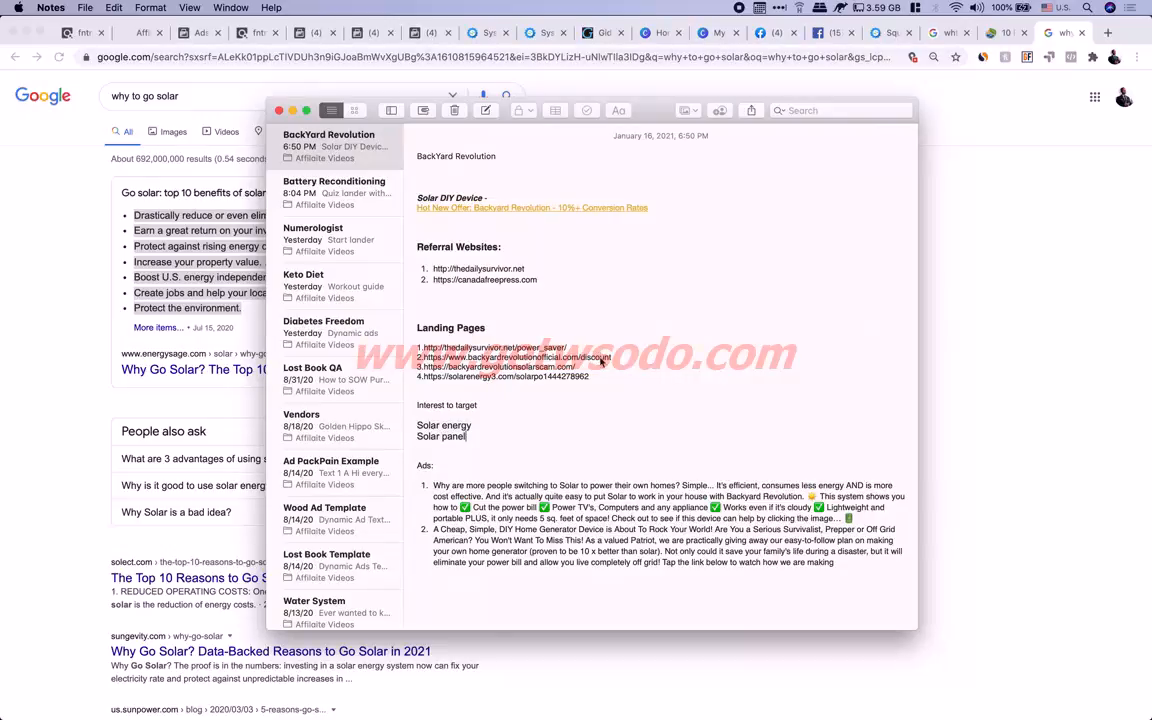
scroll(553, 280, up, 1)
scroll(553, 280, down, 1)
click(493, 175)
key(Return)
key(Return)
key(Return)
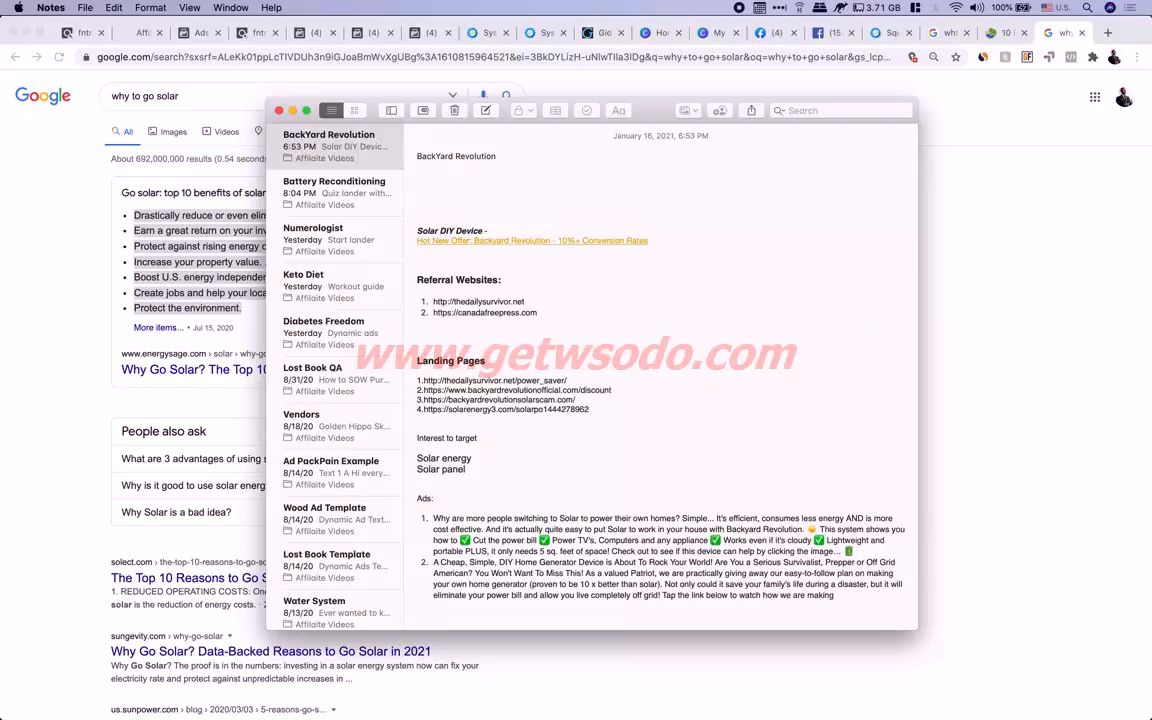
text(Radom text)
key(Return)
key(super+v)
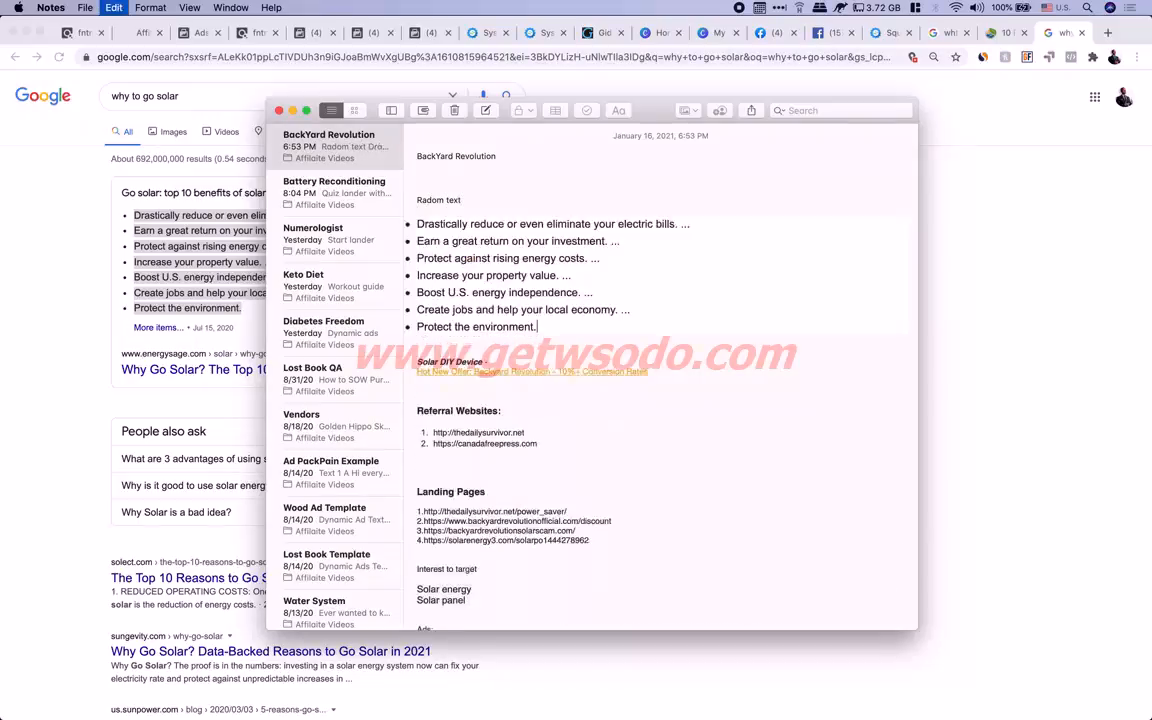
Check the pasted bullets, then return to Chrome's gosolarpower '10 Reasons To Go Solar' article
drag(420, 243, 600, 258)
drag(485, 276, 620, 273)
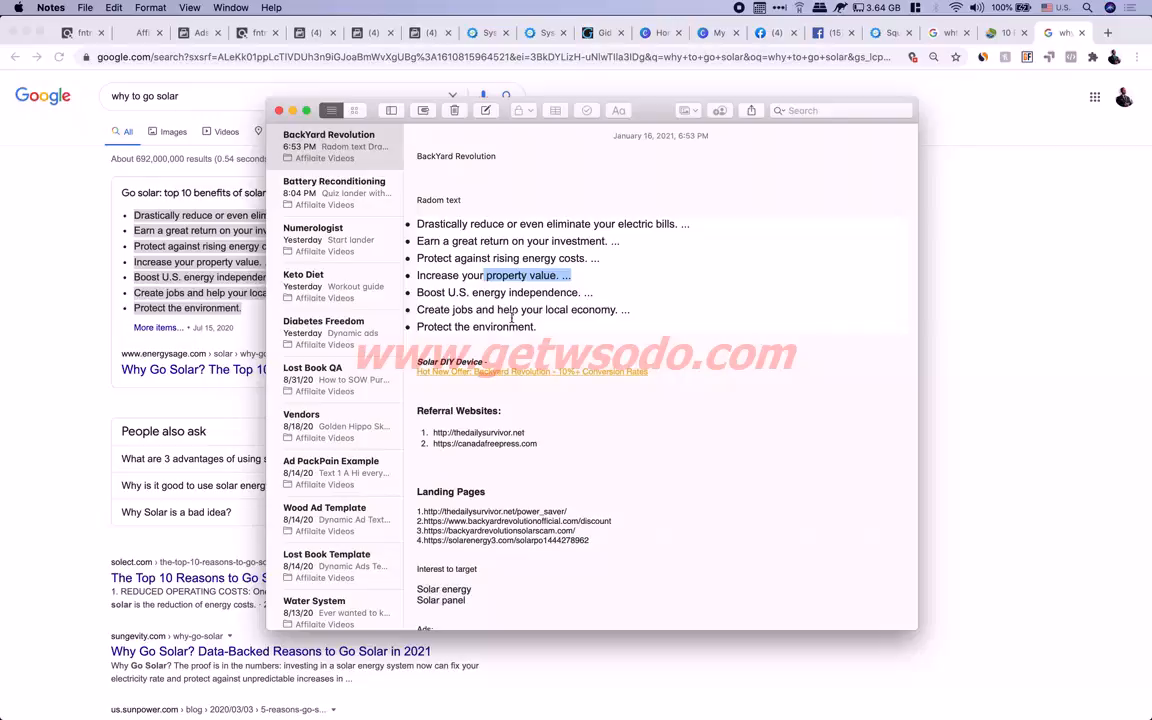
click(968, 40)
click(990, 33)
Go back to the 'why to go solar' results and open The Top 10 Reasons to Go Solar
click(485, 33)
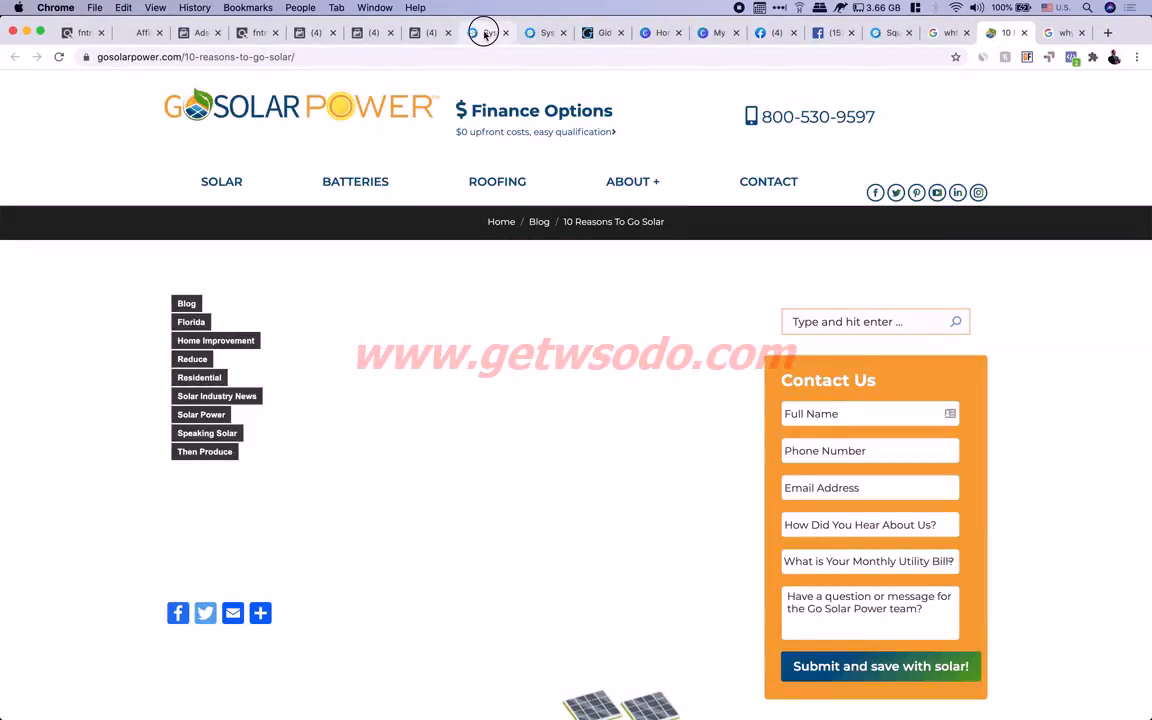
click(540, 33)
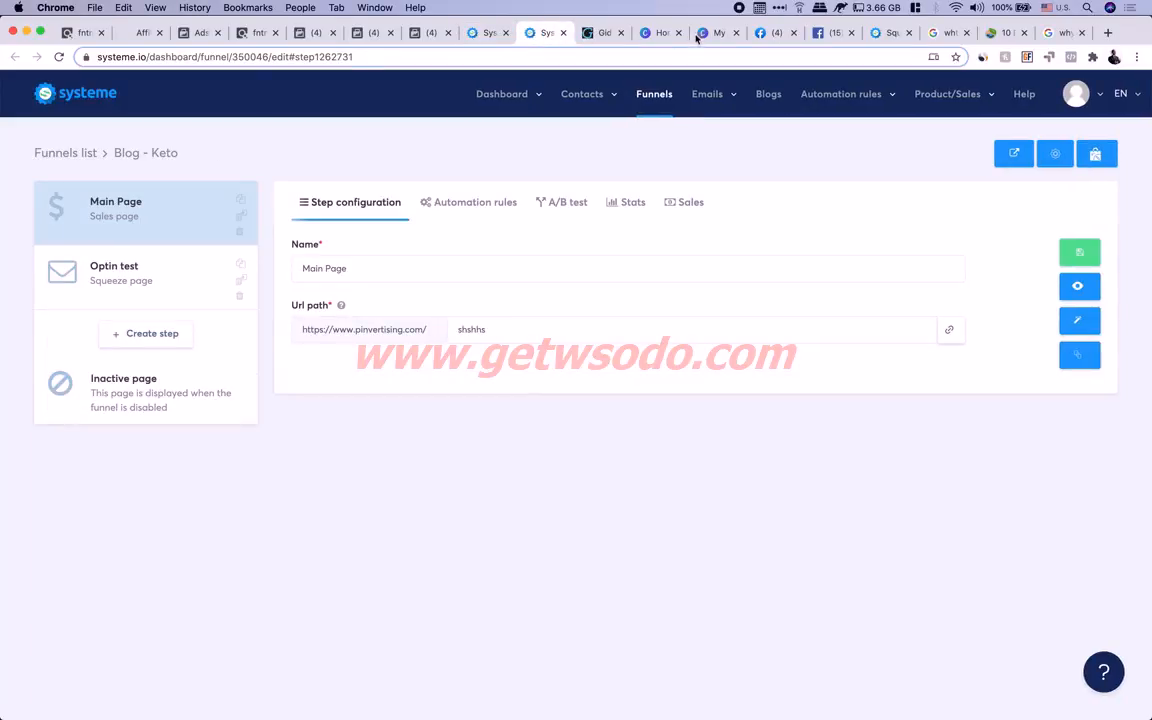
click(945, 33)
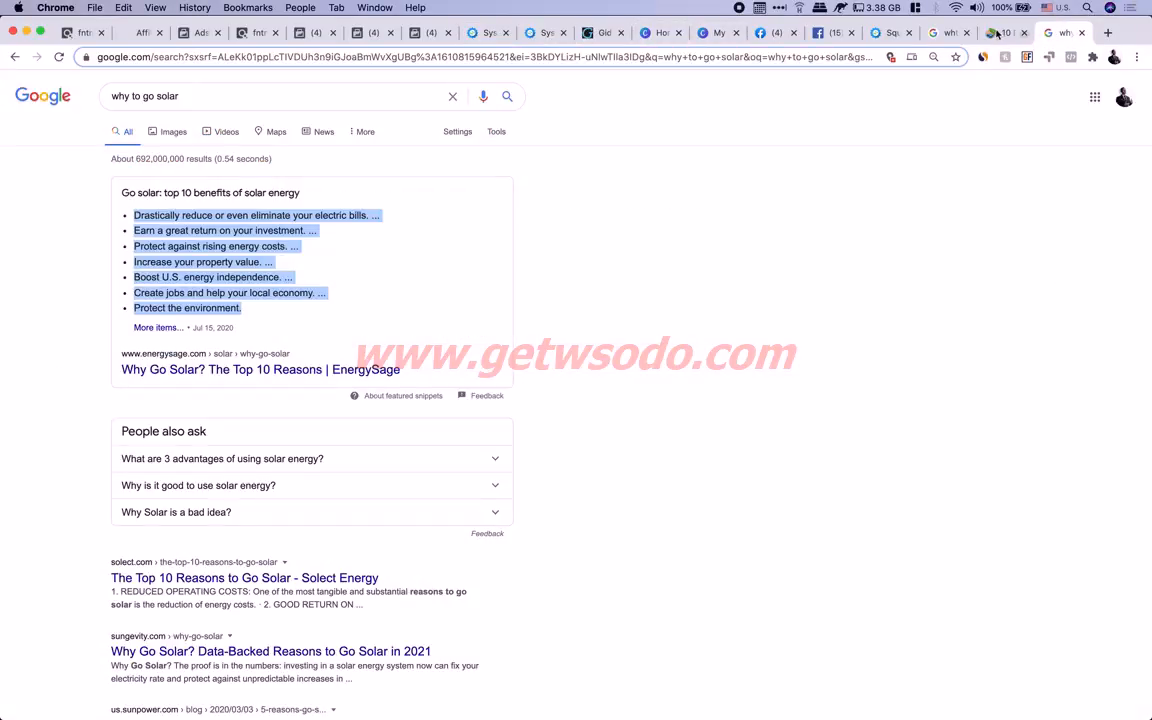
click(371, 253)
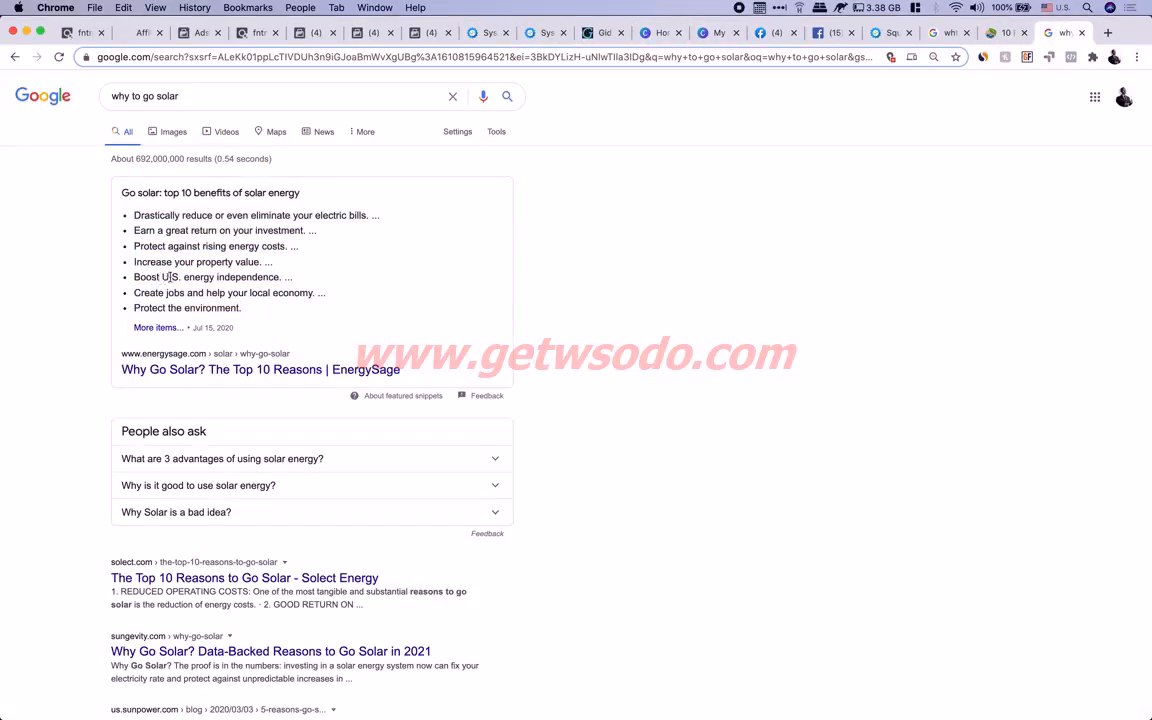
drag(184, 308, 218, 309)
scroll(218, 309, down, 3)
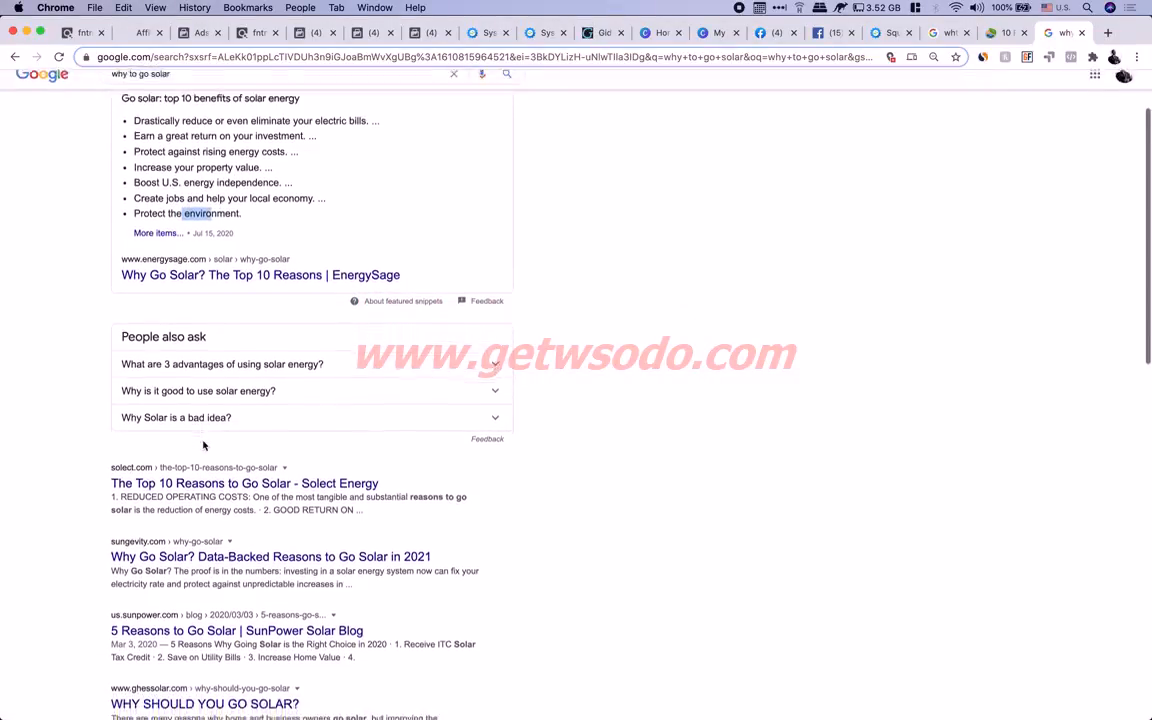
click(260, 455)
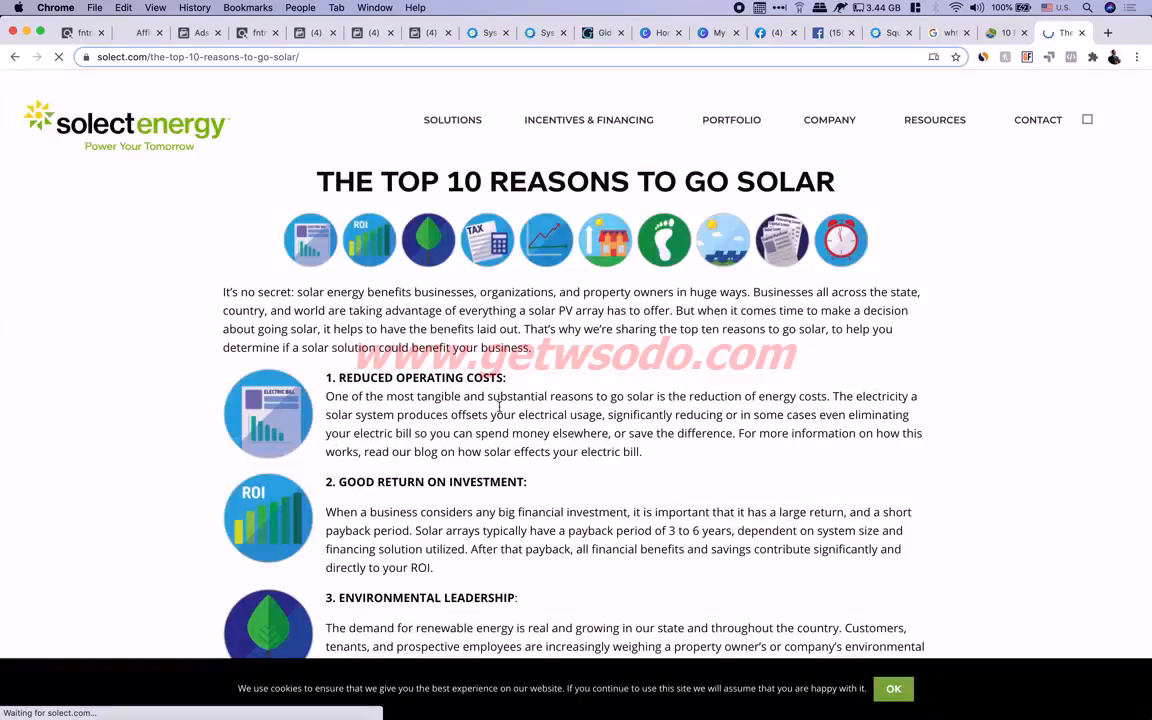
Skim the article's first headings, from Reduced Operating Costs to Good Return on Investment
drag(372, 378, 502, 377)
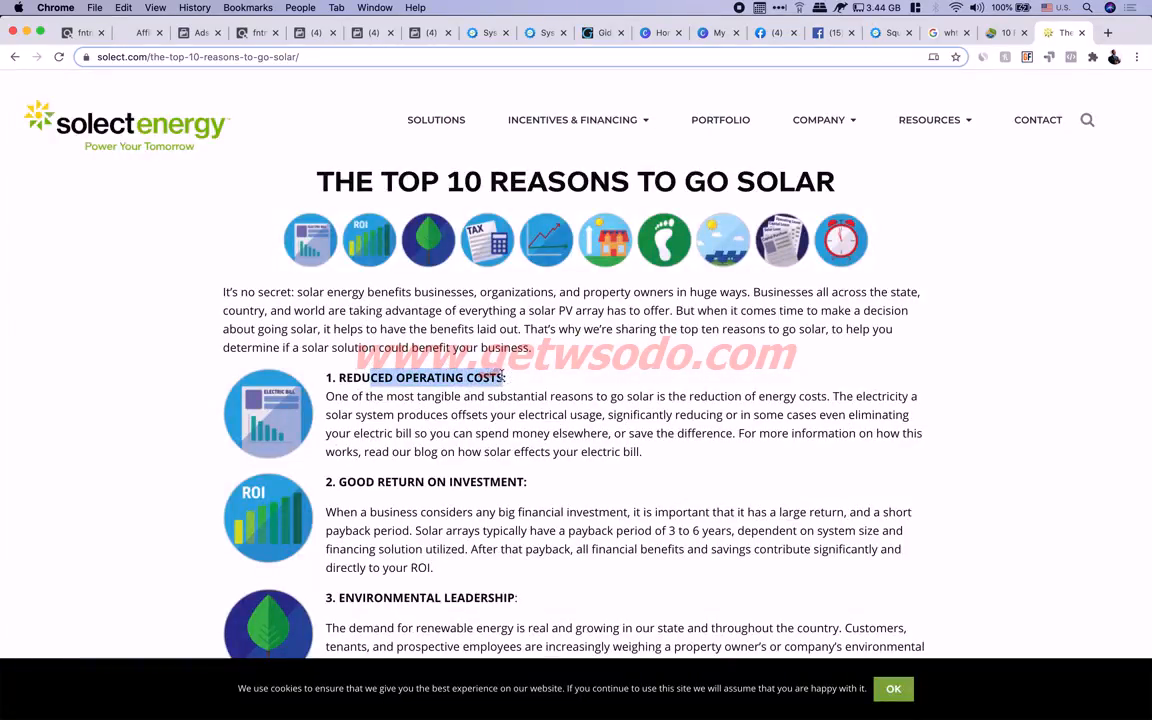
scroll(502, 377, down, 3)
drag(328, 357, 514, 352)
scroll(514, 352, down, 3)
click(548, 334)
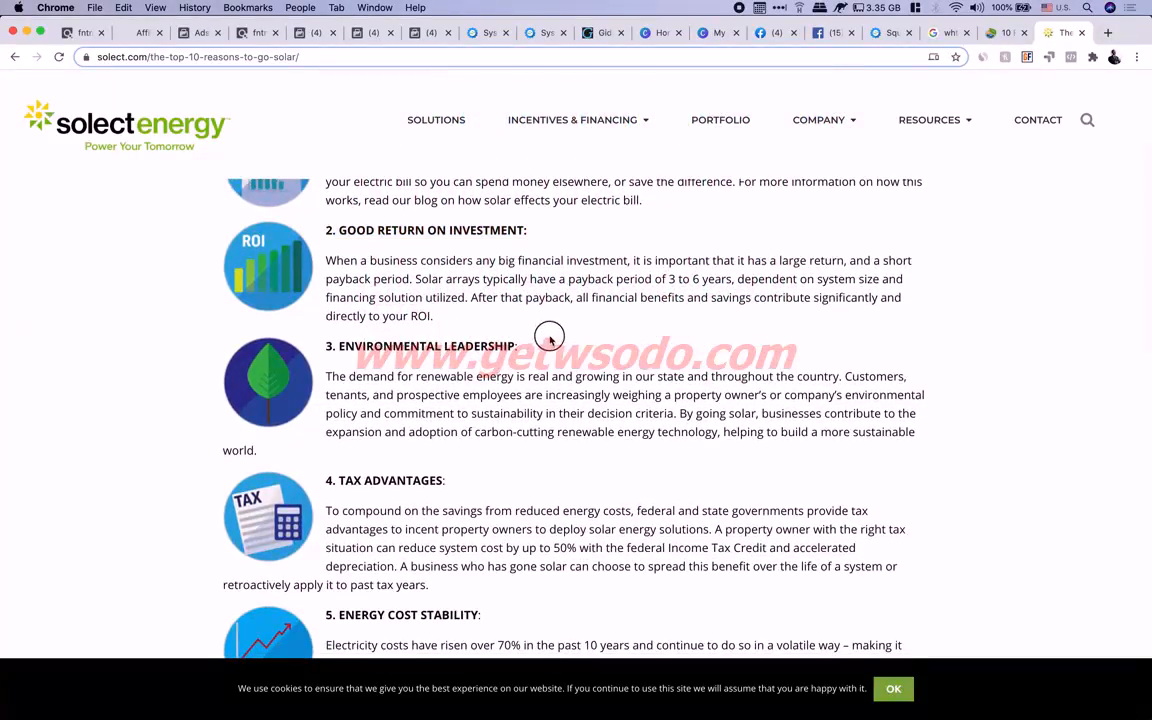
scroll(500, 370, down, 2)
drag(339, 404, 443, 404)
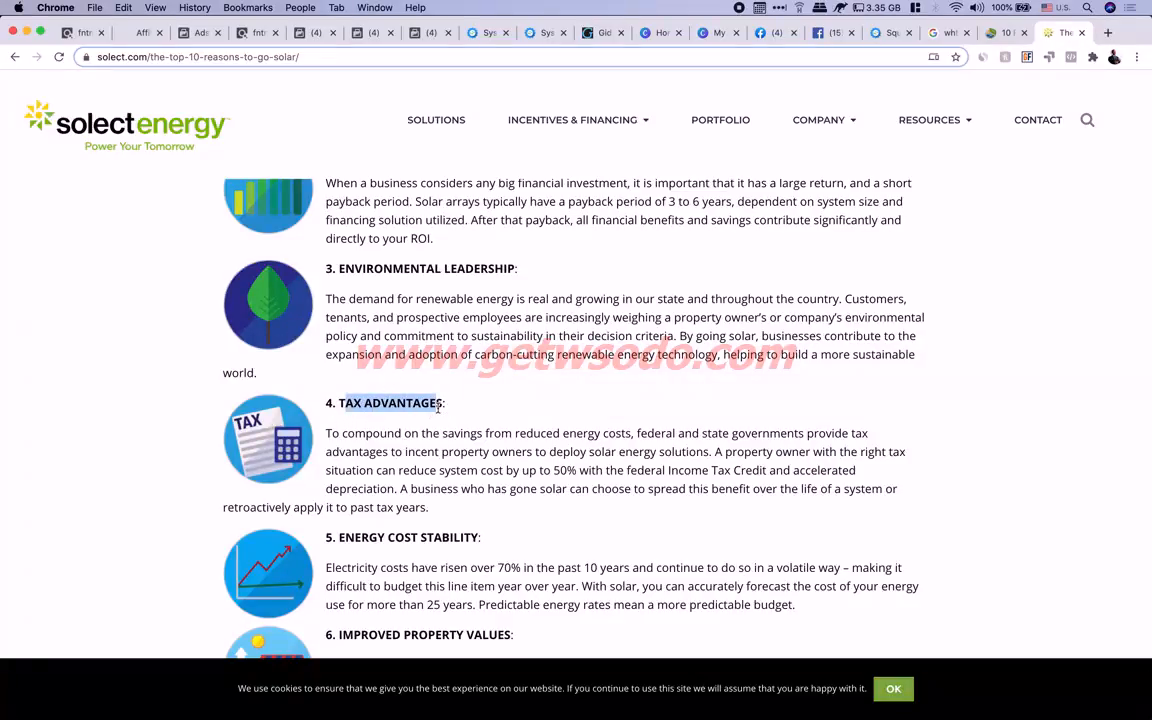
scroll(440, 406, down, 2)
scroll(437, 408, down, 1)
drag(340, 393, 615, 396)
scroll(671, 404, down, 4)
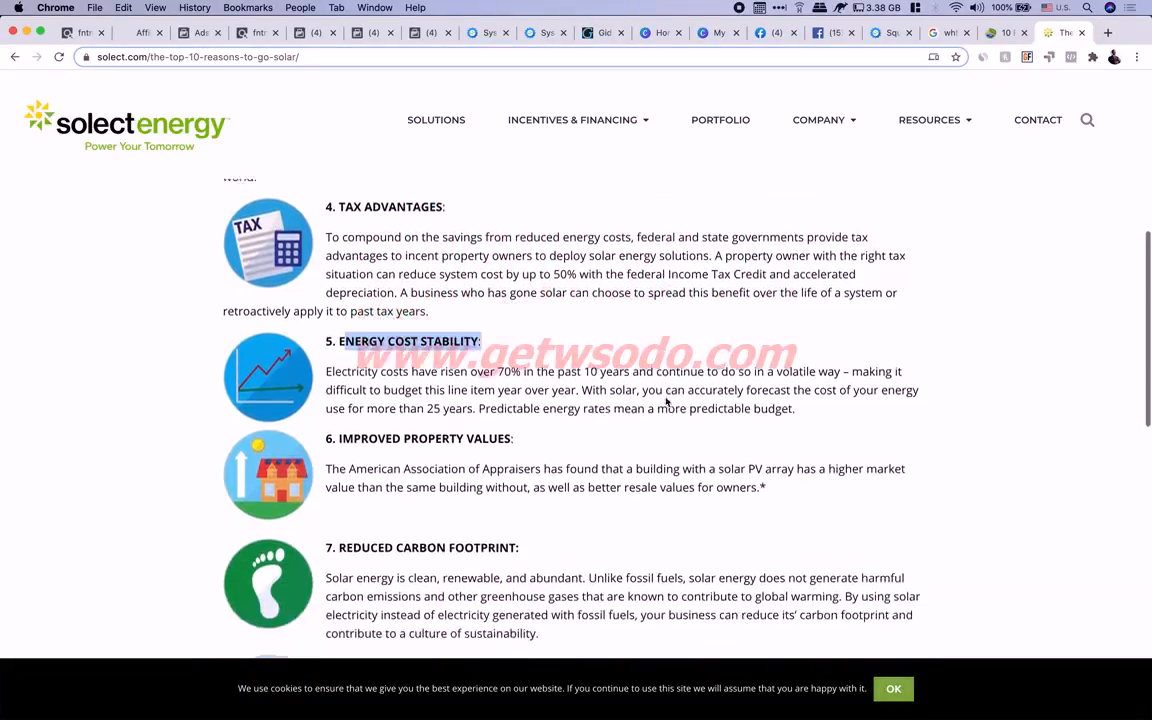
Skim Improved Property Values, Limited Maintenance and Flexible Financing Options, then scroll back to the title
drag(410, 307, 533, 313)
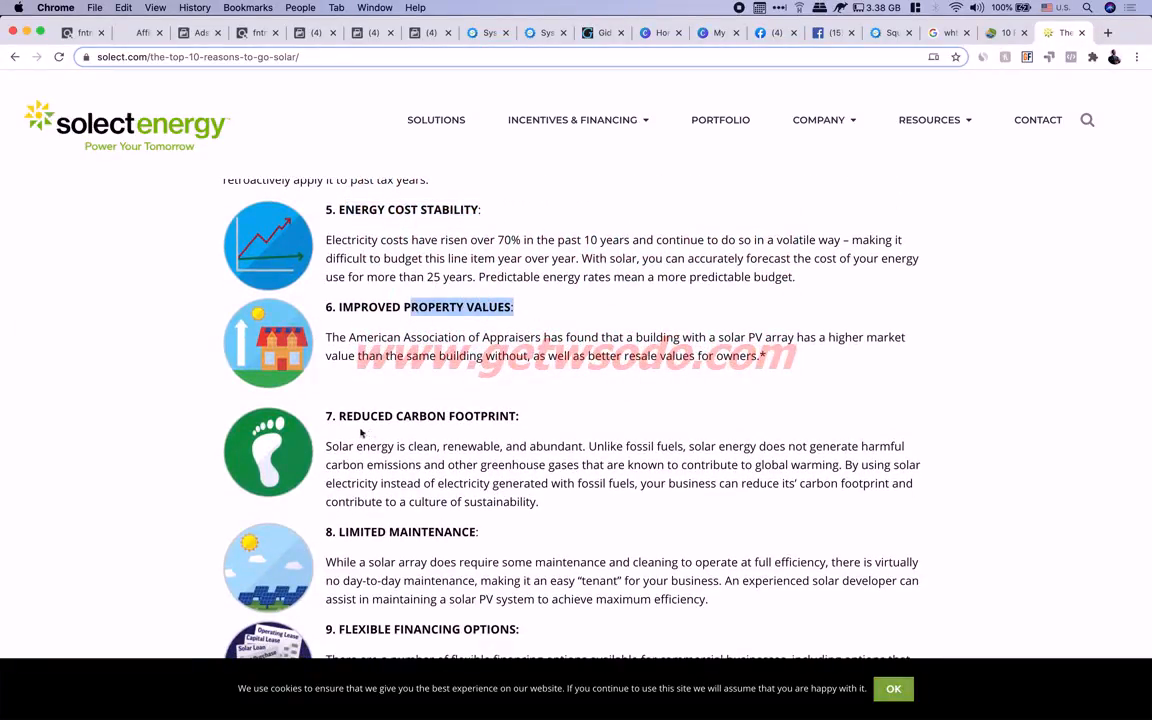
drag(340, 415, 436, 416)
scroll(380, 421, down, 3)
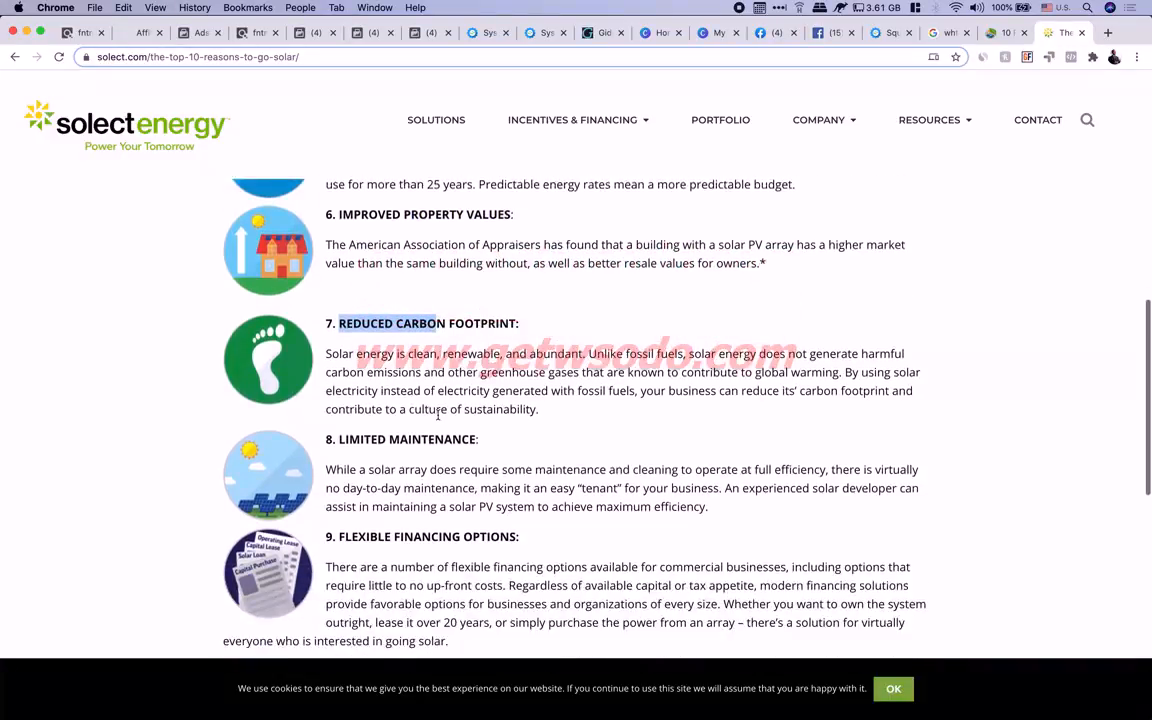
drag(364, 426, 490, 433)
drag(360, 524, 519, 526)
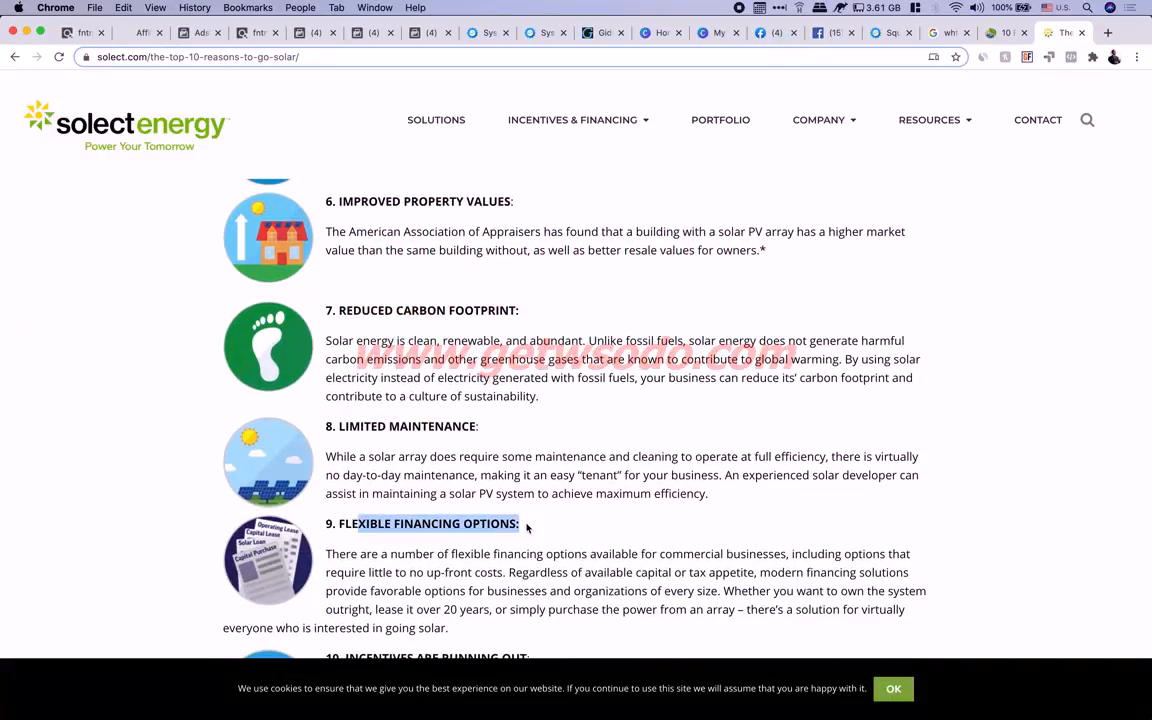
scroll(342, 462, down, 4)
click(490, 461)
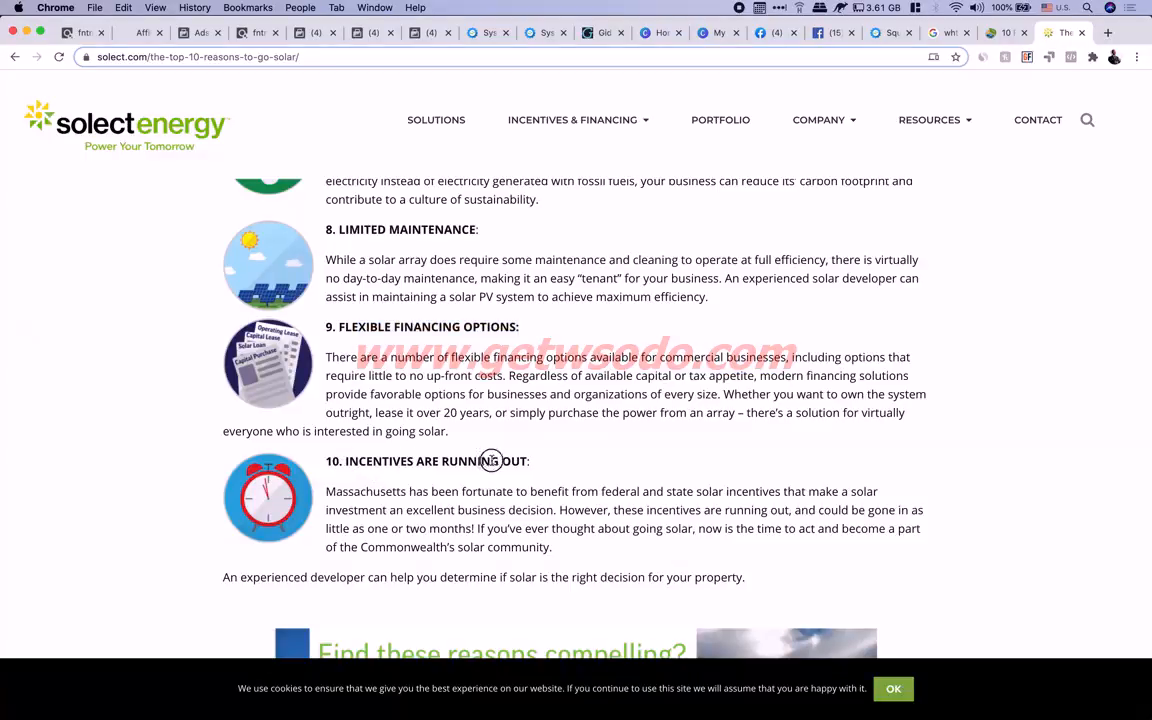
drag(446, 465, 529, 463)
scroll(529, 463, down, 4)
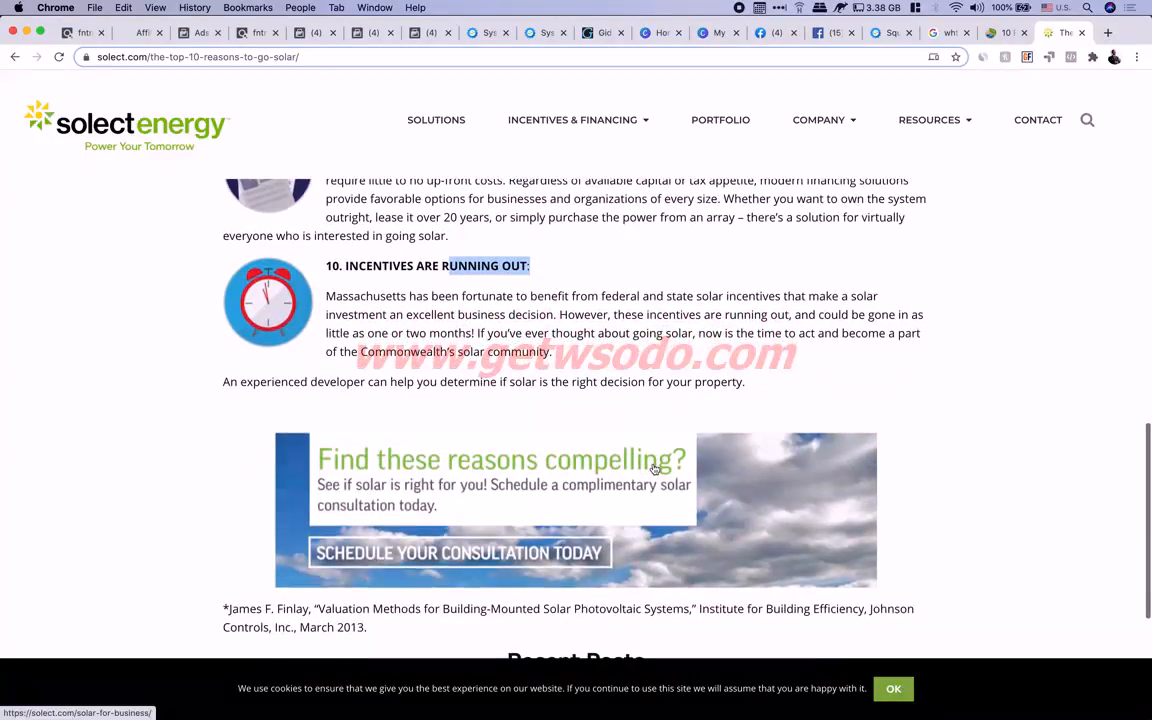
scroll(653, 470, up, 14)
scroll(653, 468, up, 8)
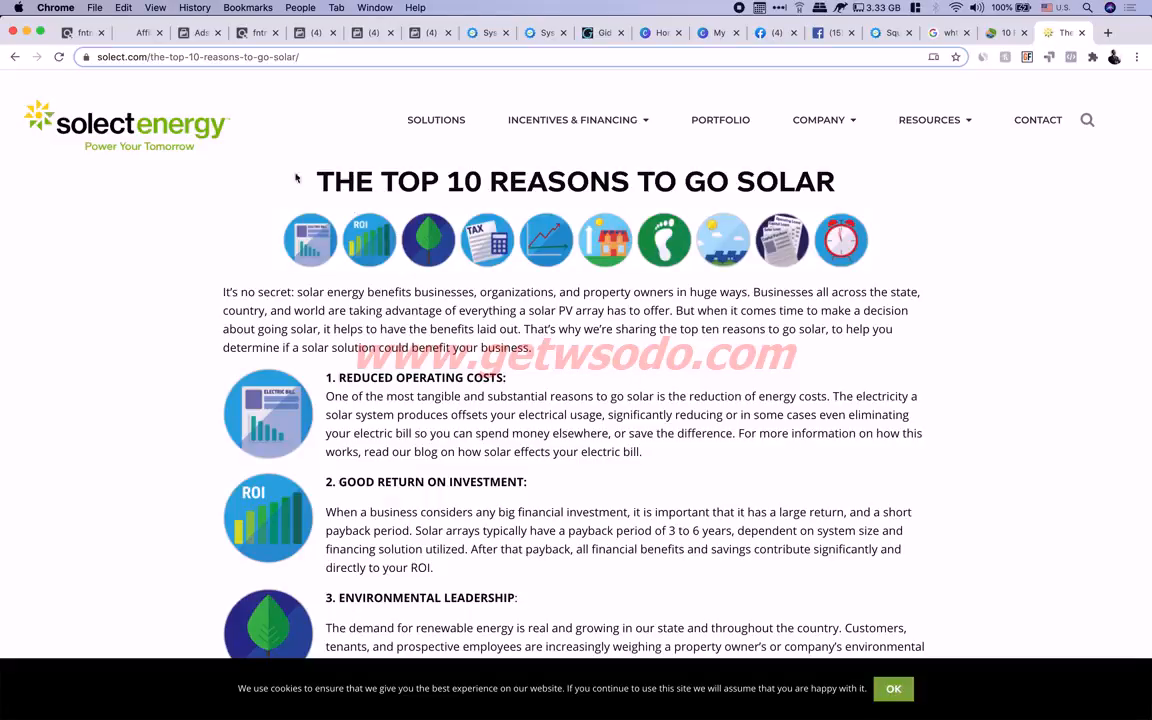
Switch to the Backyard Revolution affiliate page and read through its affiliate link instructions
click(141, 33)
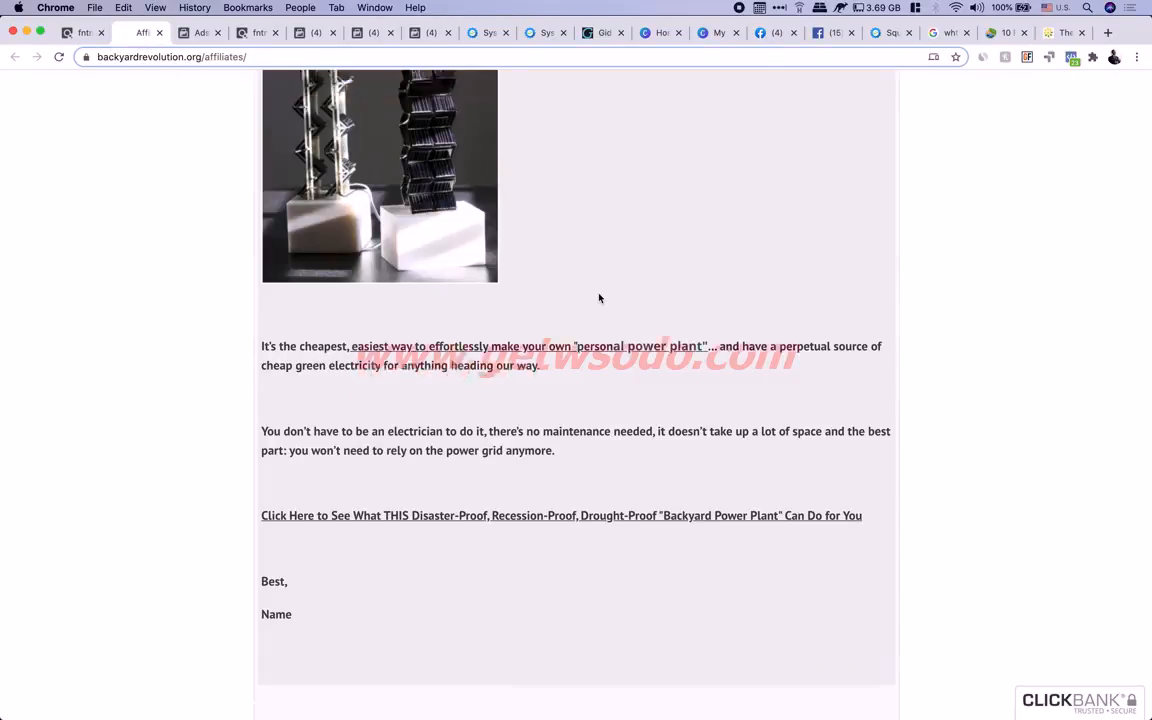
scroll(600, 298, down, 1)
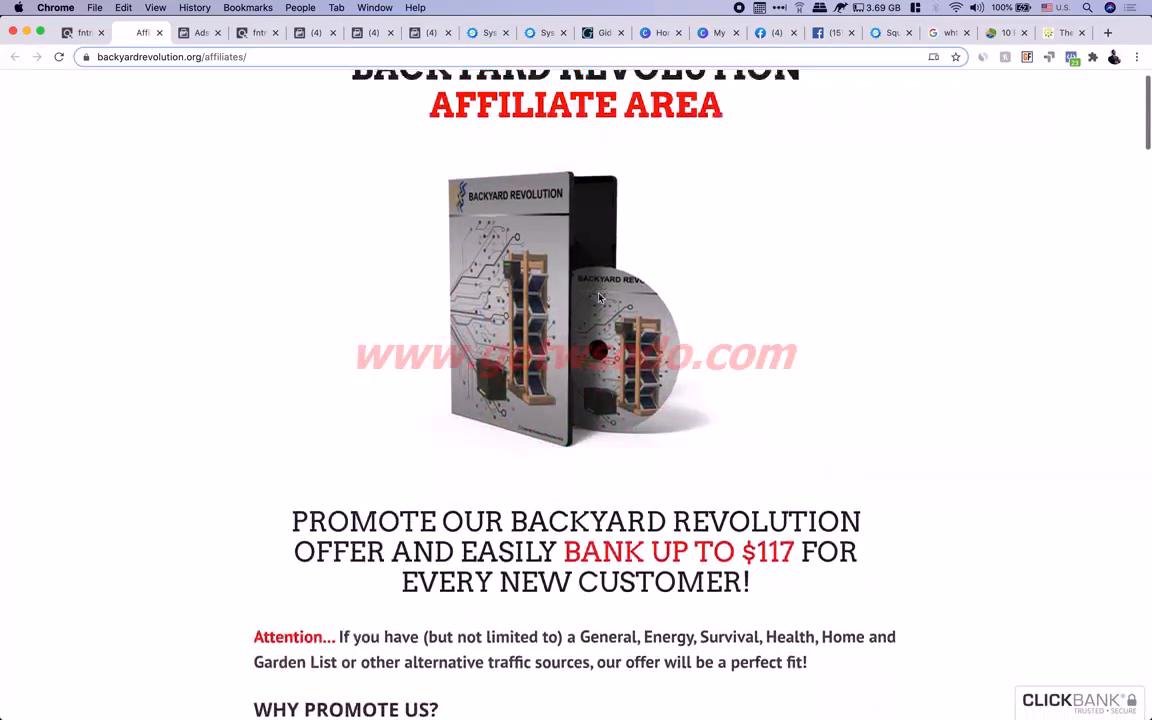
scroll(500, 303, up, 1)
scroll(419, 103, down, 5)
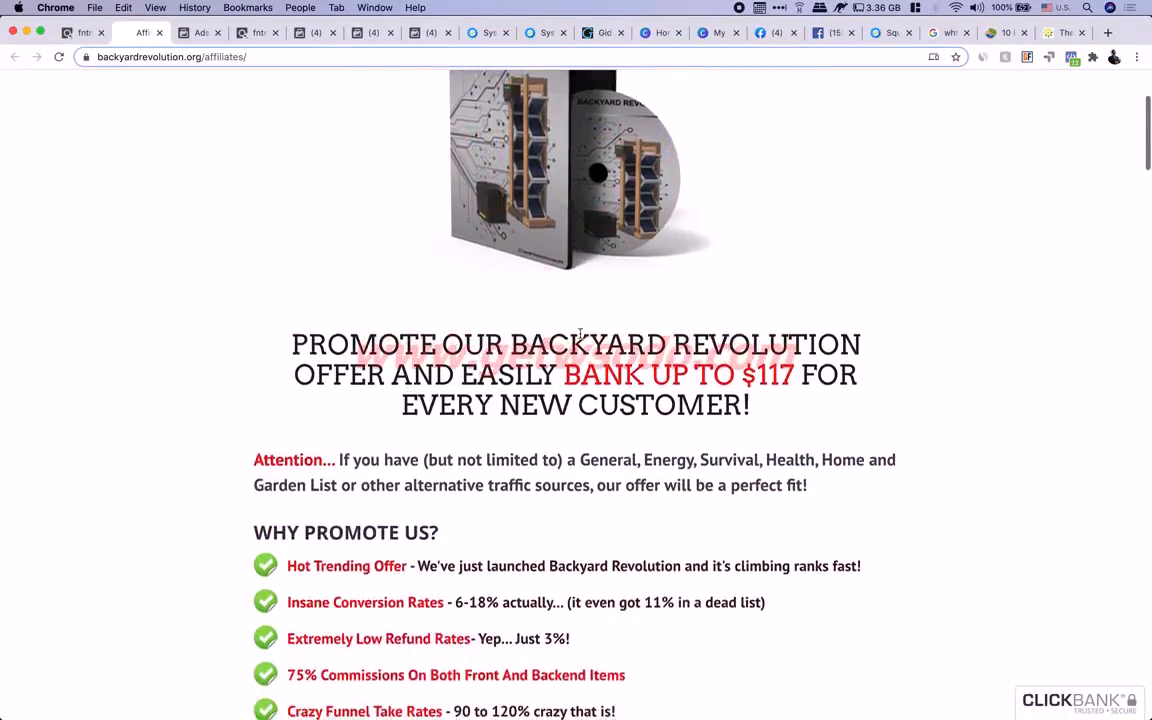
drag(336, 362, 663, 387)
scroll(678, 392, down, 3)
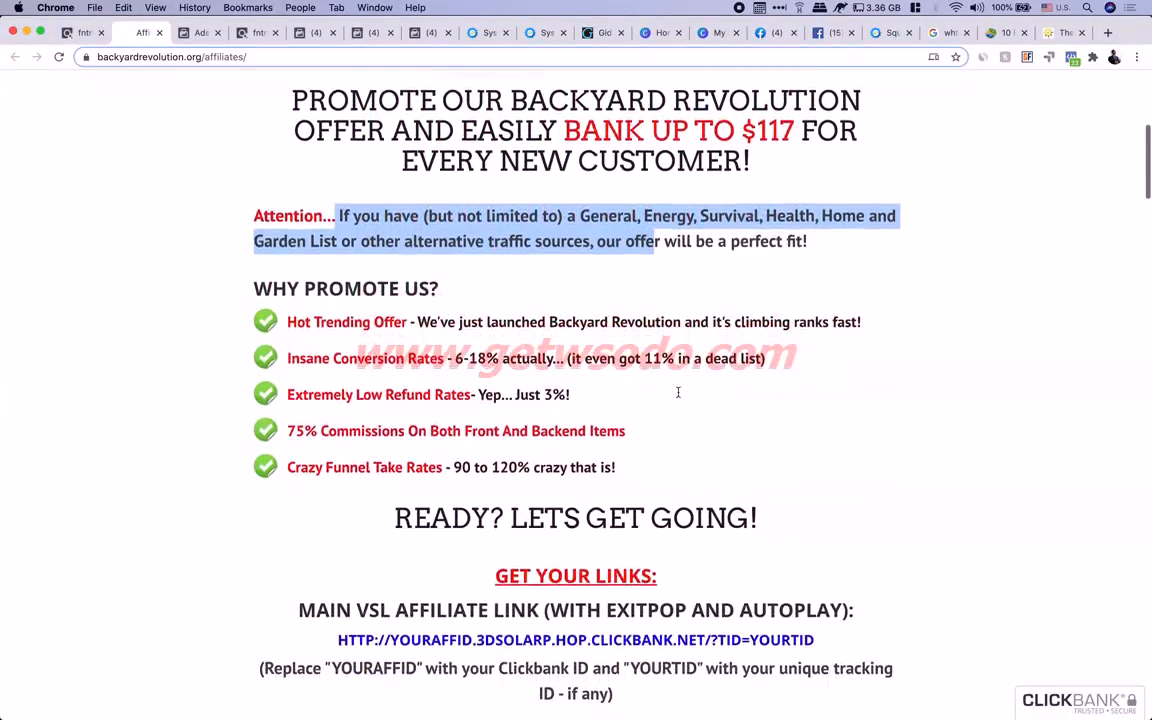
scroll(600, 300, down, 4)
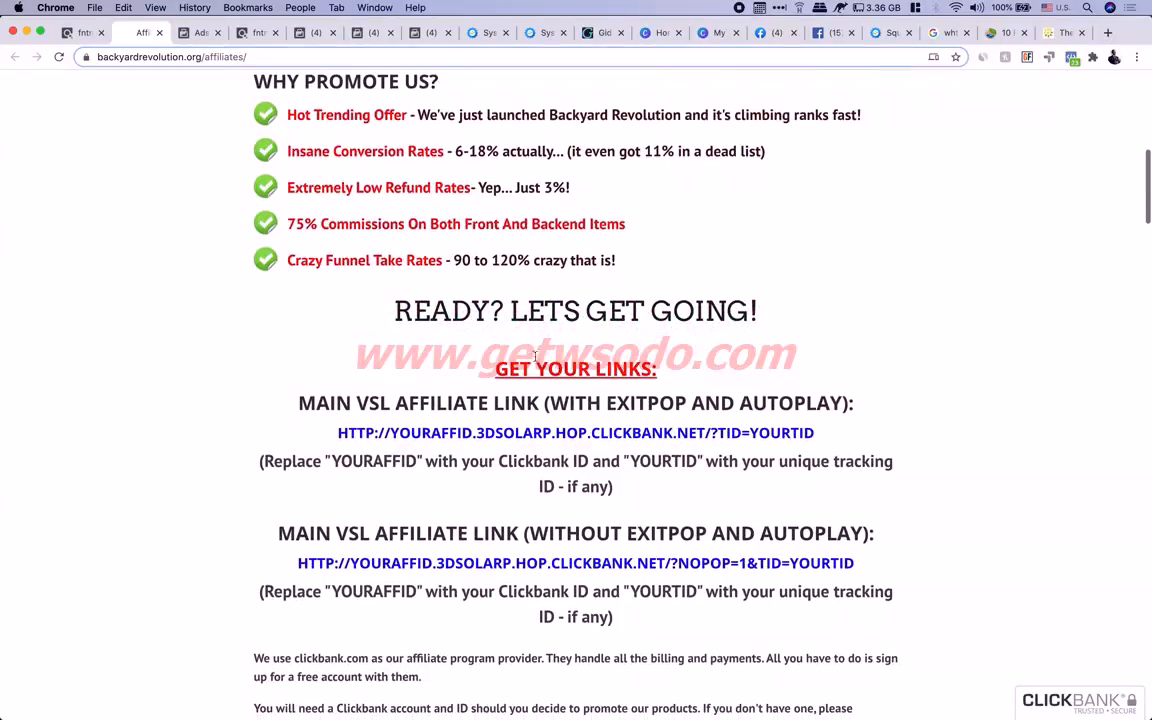
scroll(600, 330, down, 3)
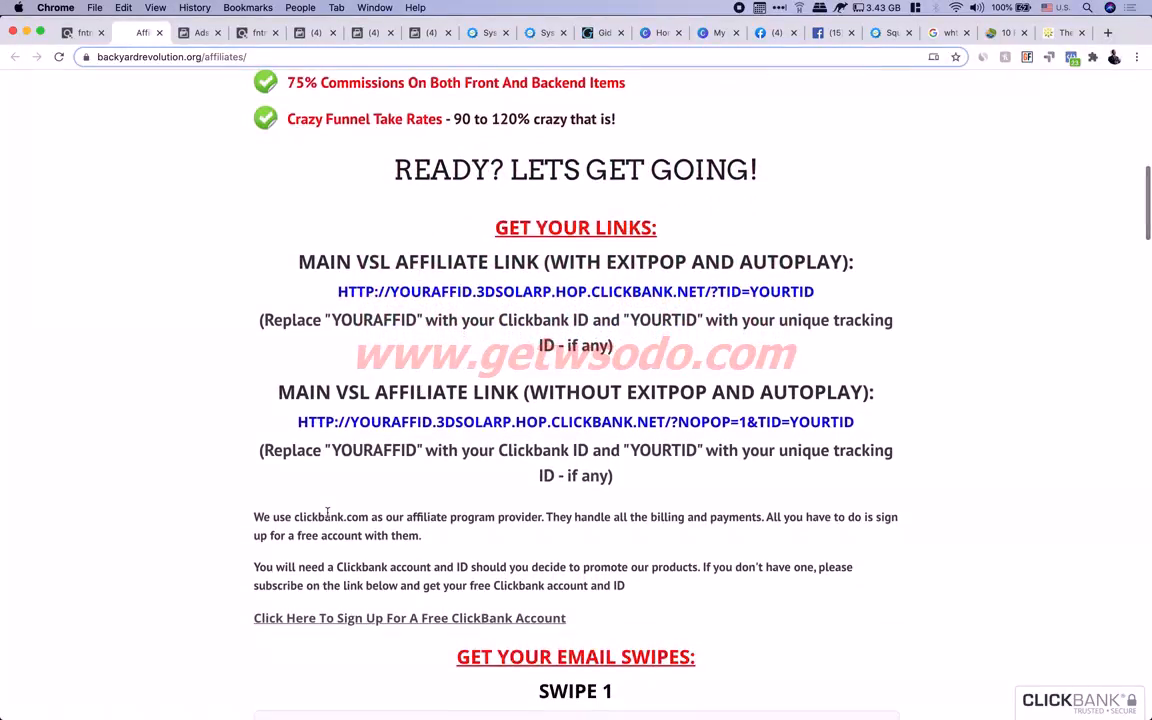
shift+click(248, 527)
Scroll through the remaining affiliate swipes, return to the top, and switch to the Ads Manager ad set
scroll(500, 500, down, 7)
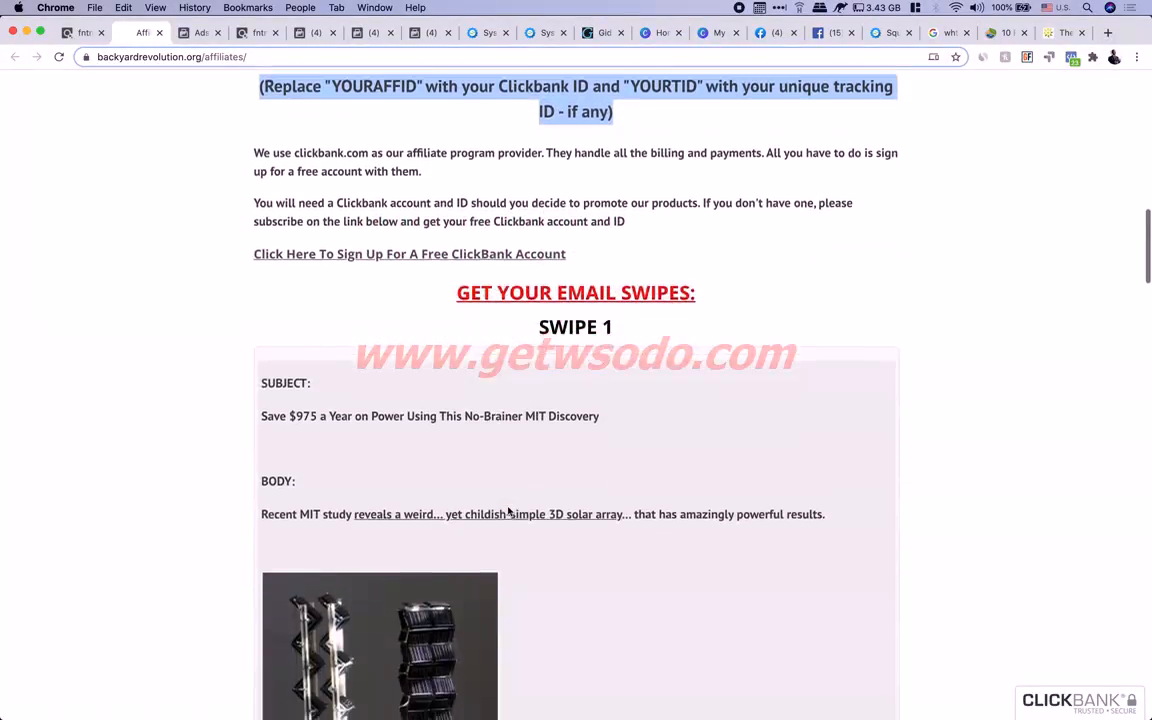
scroll(673, 380, down, 20)
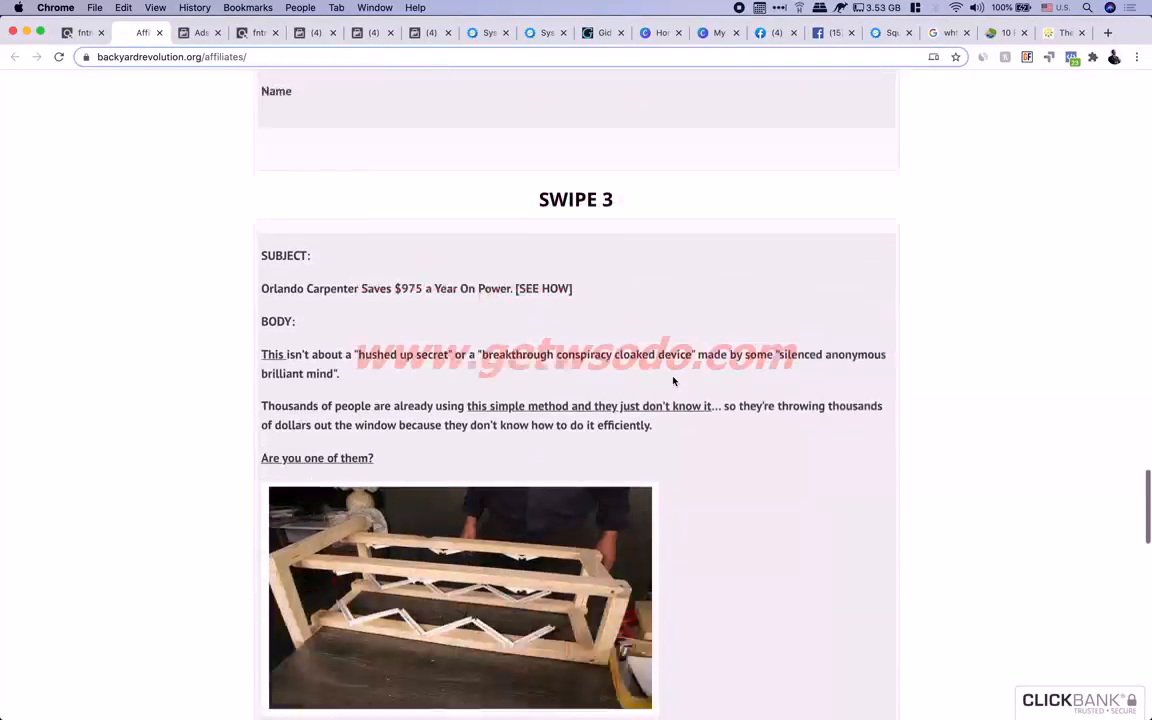
scroll(673, 380, down, 10)
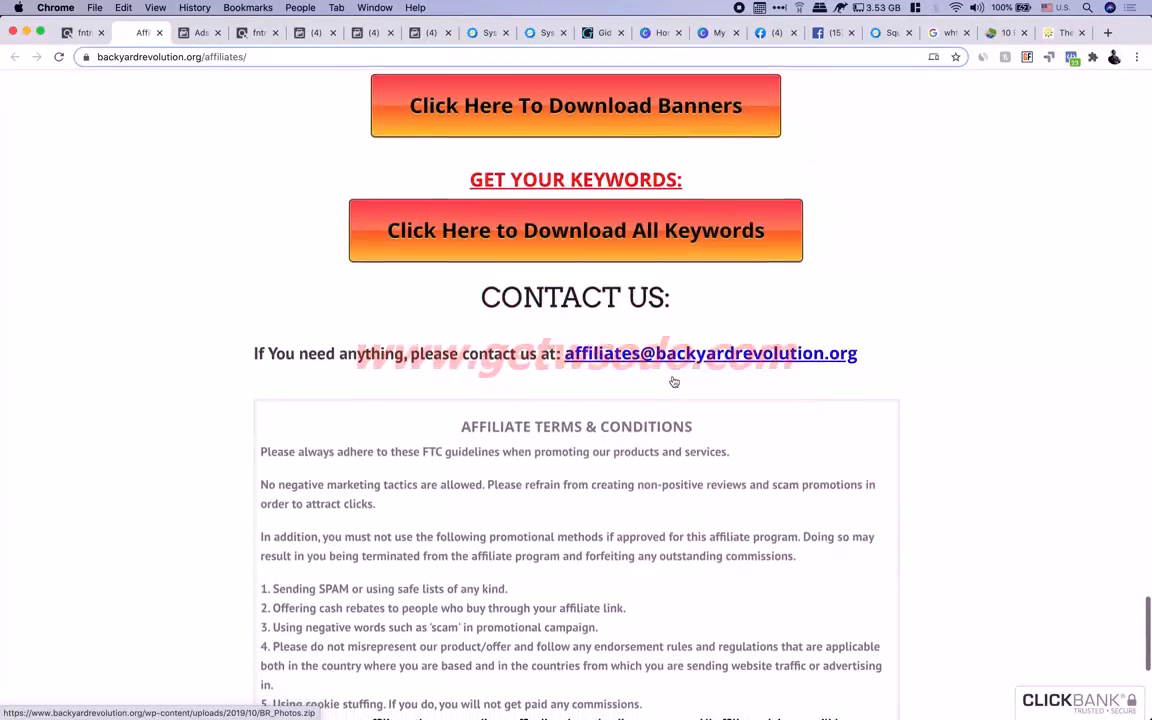
scroll(578, 509, down, 4)
scroll(578, 509, up, 20)
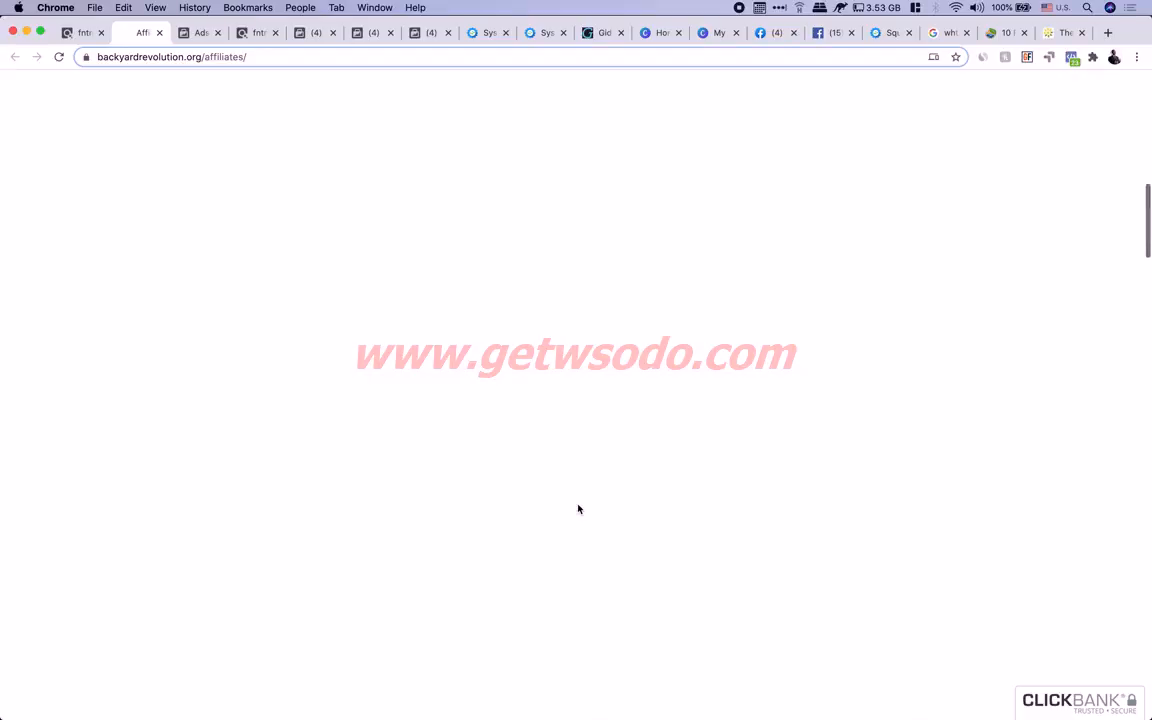
click(813, 465)
scroll(813, 465, up, 5)
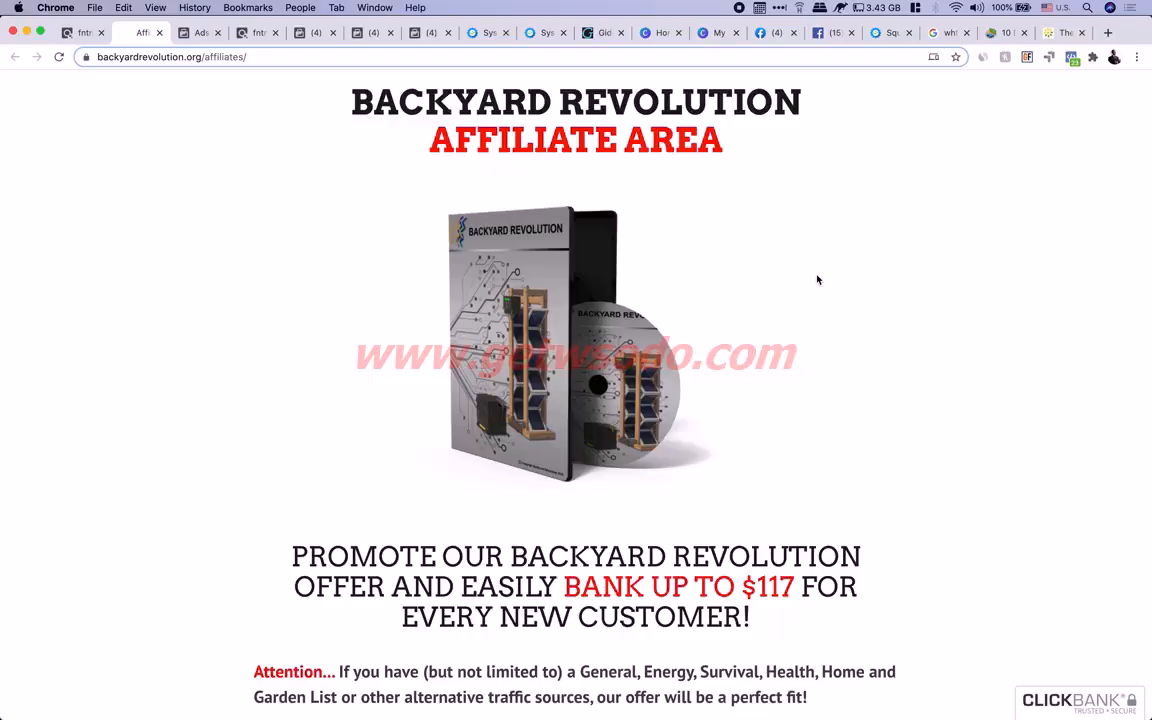
key(ctrl+Right)
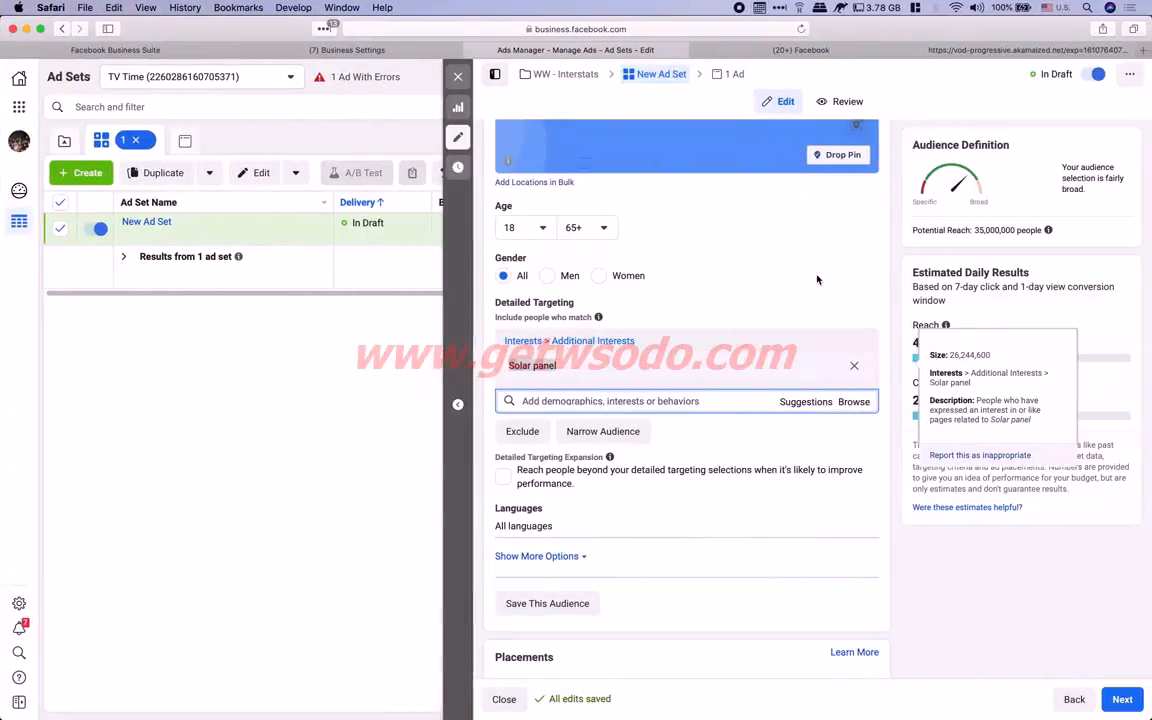
Replace the Solar panel interest with Do it yourself (DIY) in Detailed Targeting, raising reach to 540,000,000
mouse_move(662, 366)
click(612, 363)
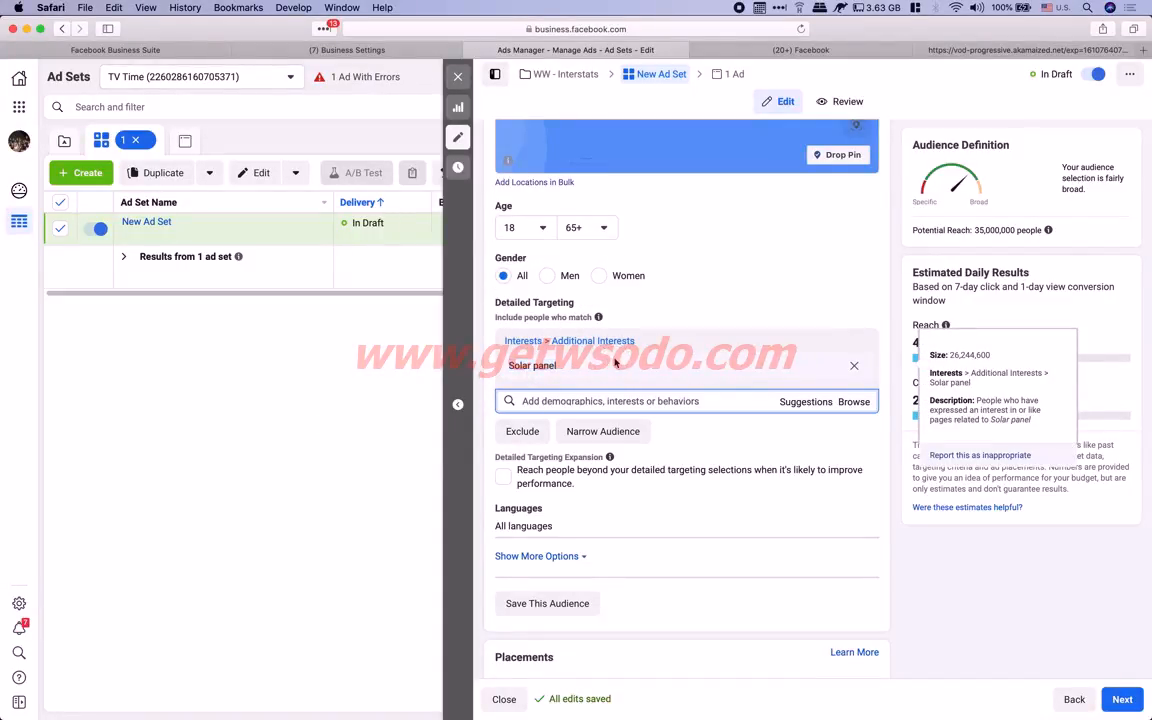
click(854, 369)
click(530, 340)
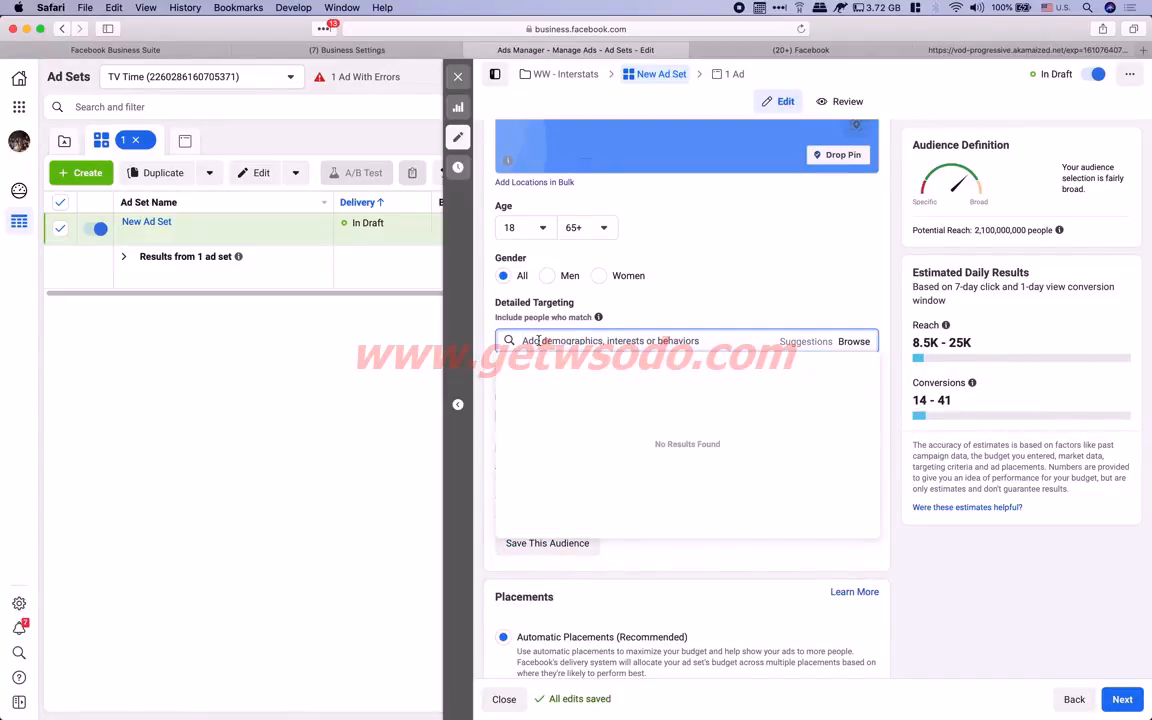
text(diy)
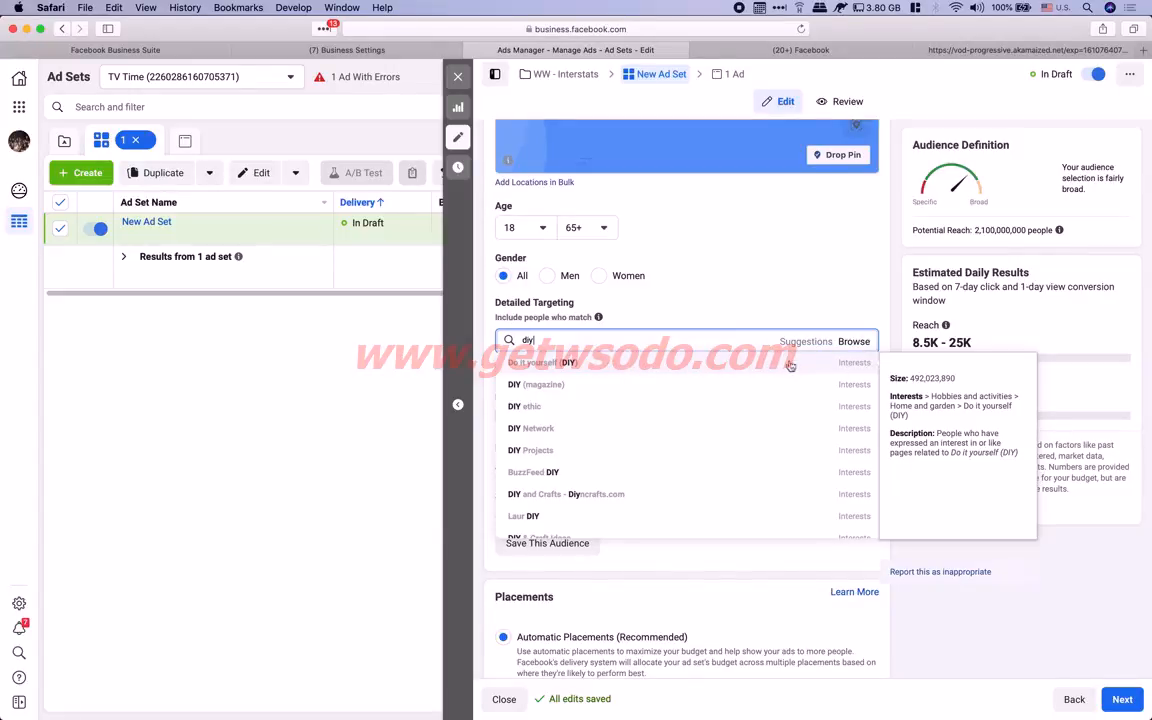
click(581, 366)
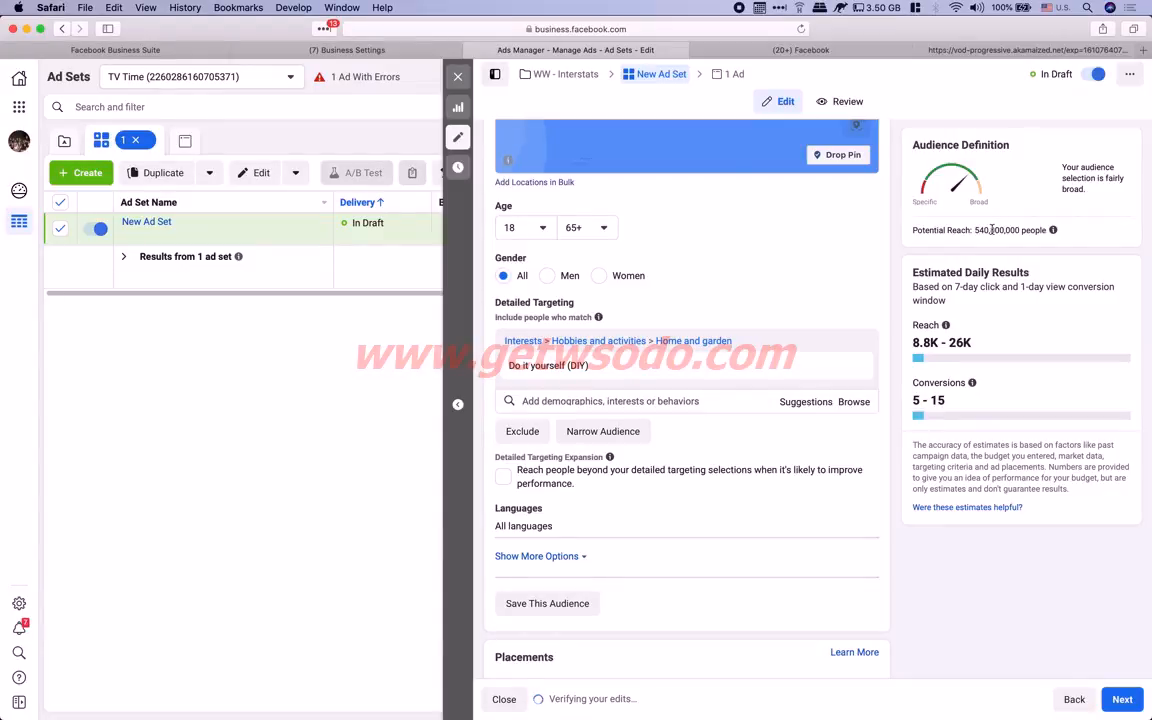
scroll(687, 224, up, 3)
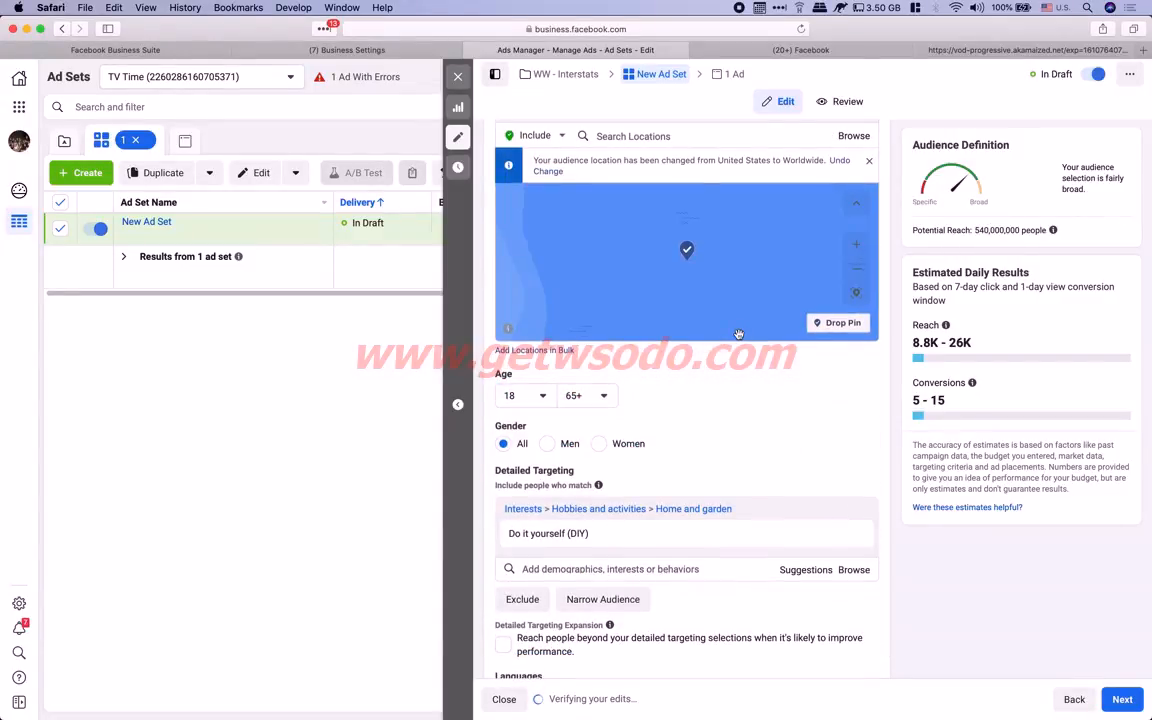
scroll(887, 370, up, 10)
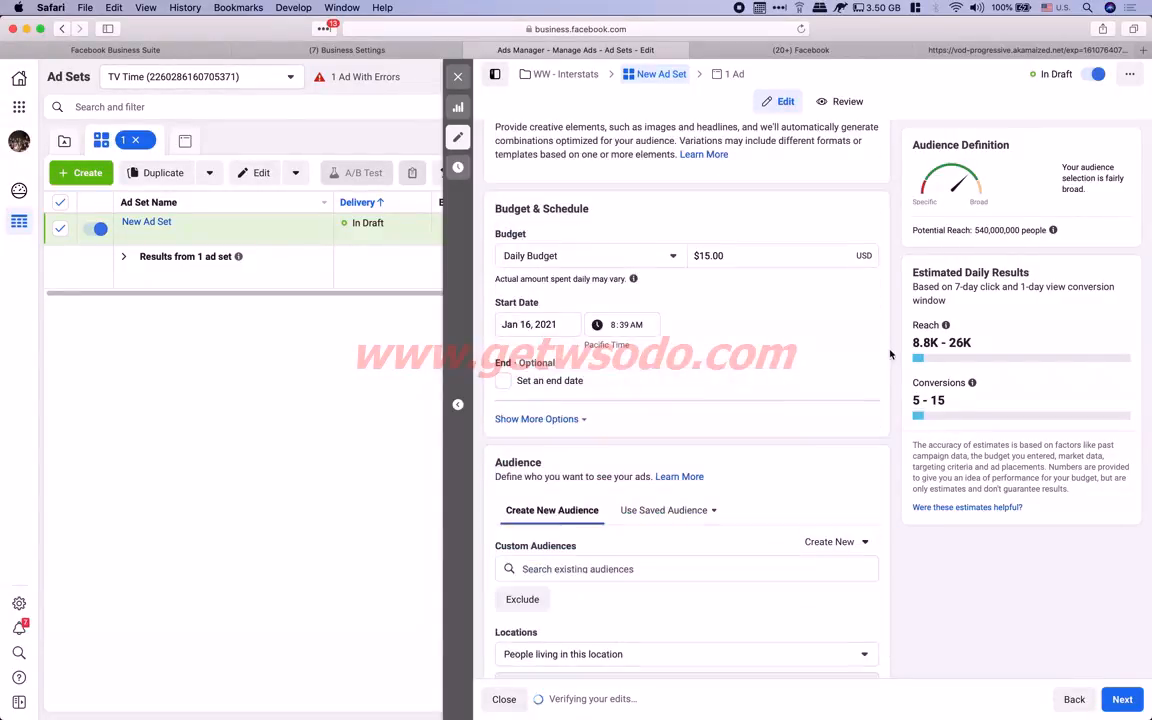
scroll(891, 352, down, 12)
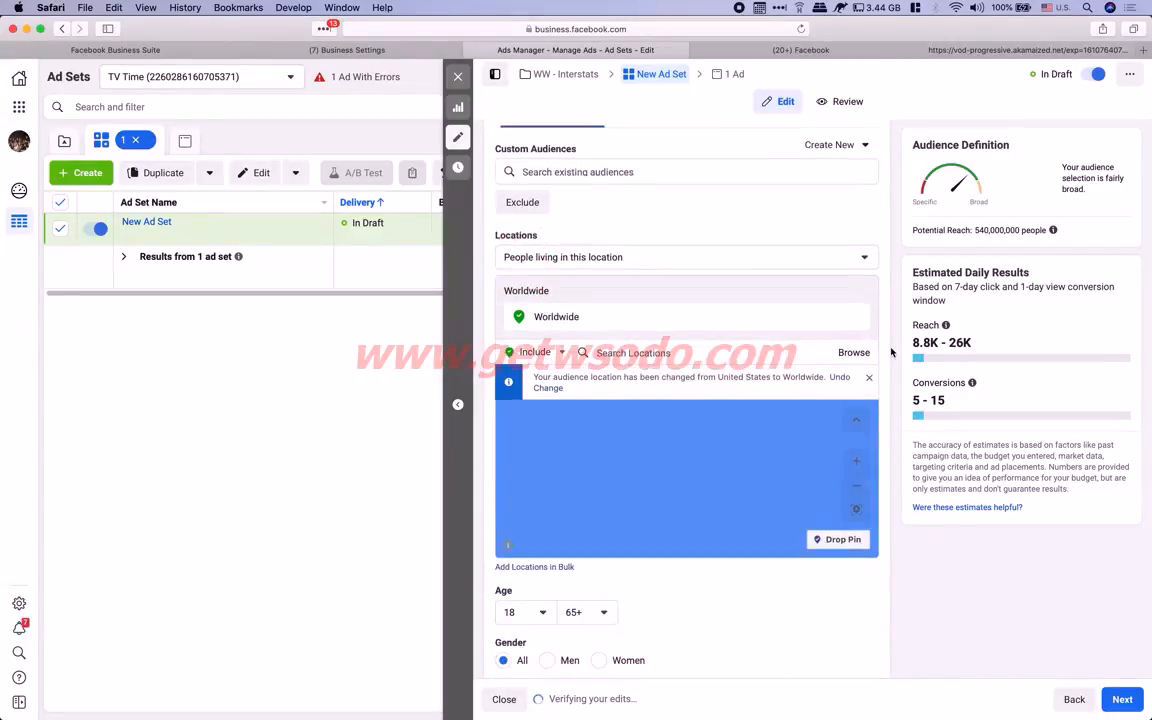
scroll(891, 352, down, 1)
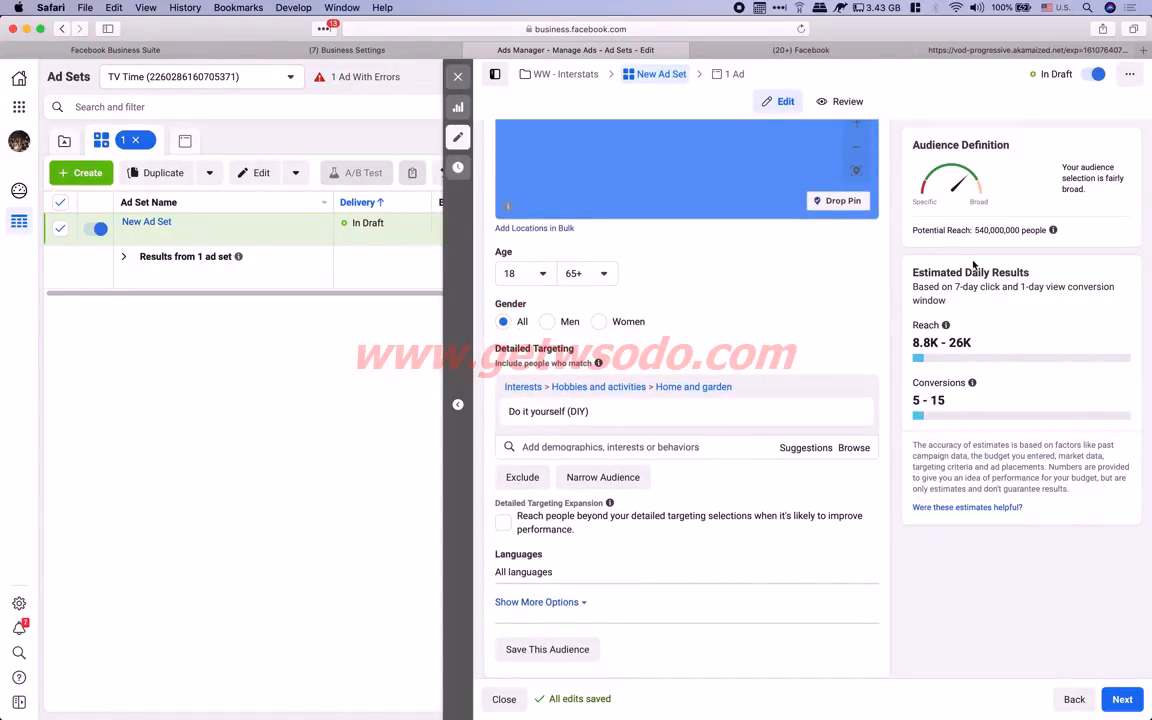
drag(975, 230, 1016, 229)
click(980, 230)
drag(978, 230, 997, 230)
click(996, 231)
drag(977, 230, 1018, 230)
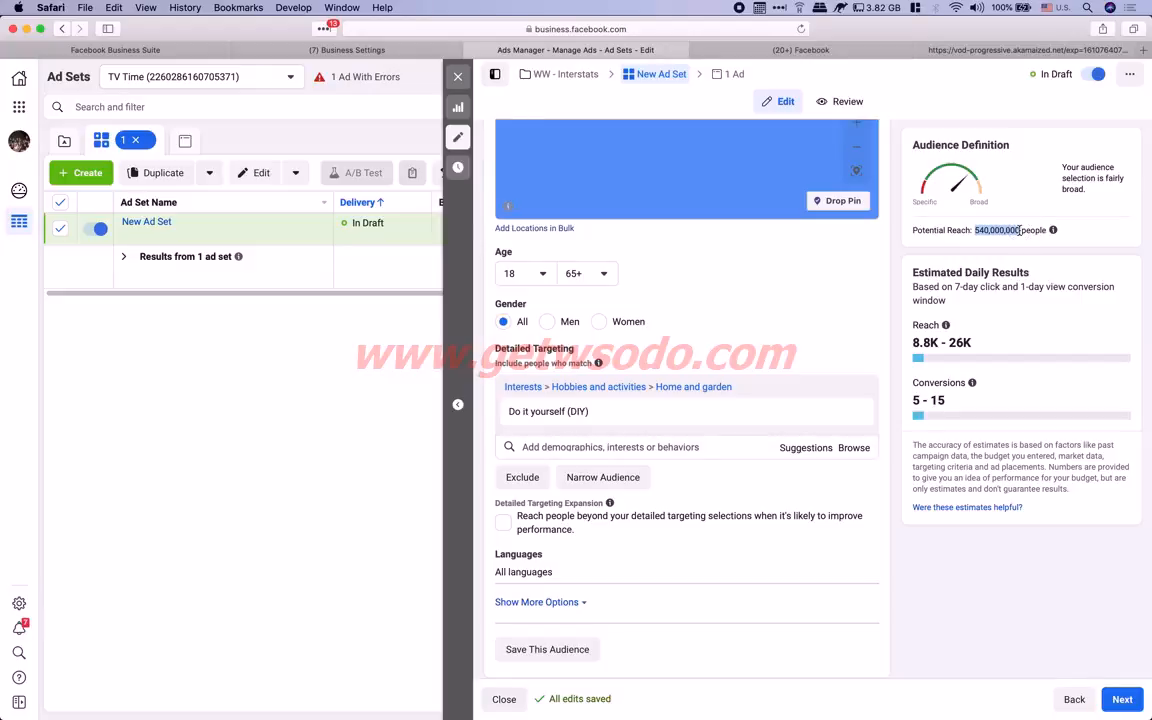
click(992, 230)
drag(976, 230, 1010, 226)
drag(977, 226, 1019, 228)
click(997, 228)
scroll(591, 522, down, 2)
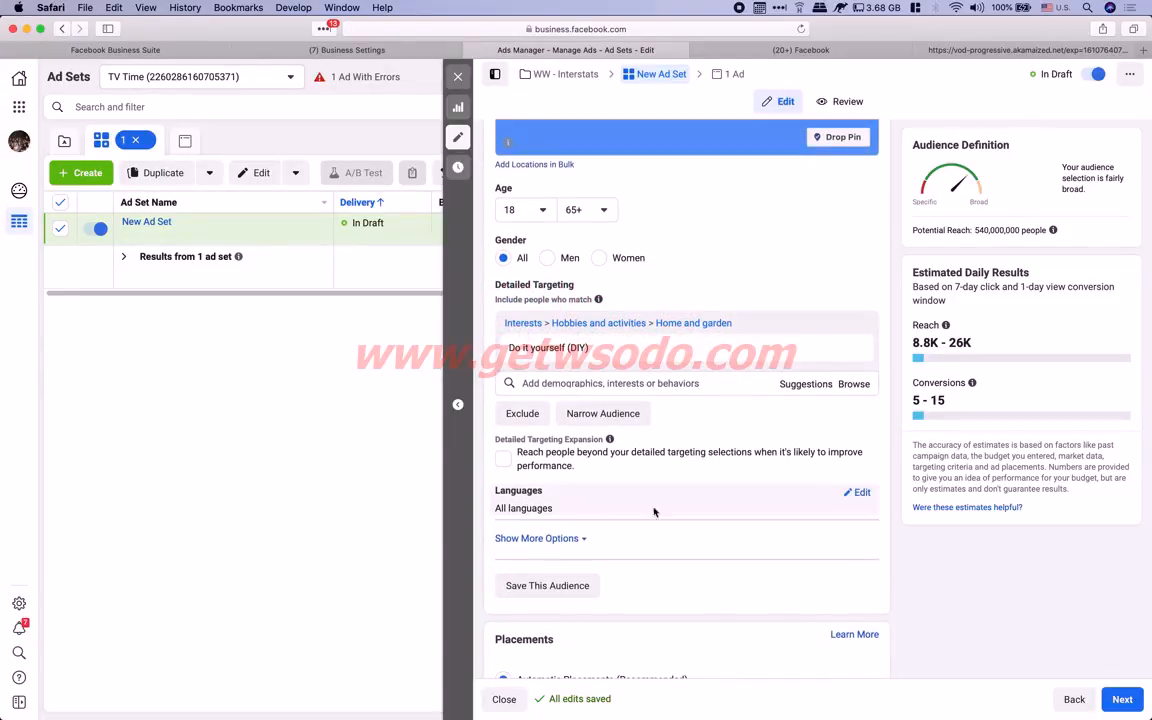
Set the ad set language to English (All), bringing potential reach to 280,000,000
click(858, 492)
click(599, 511)
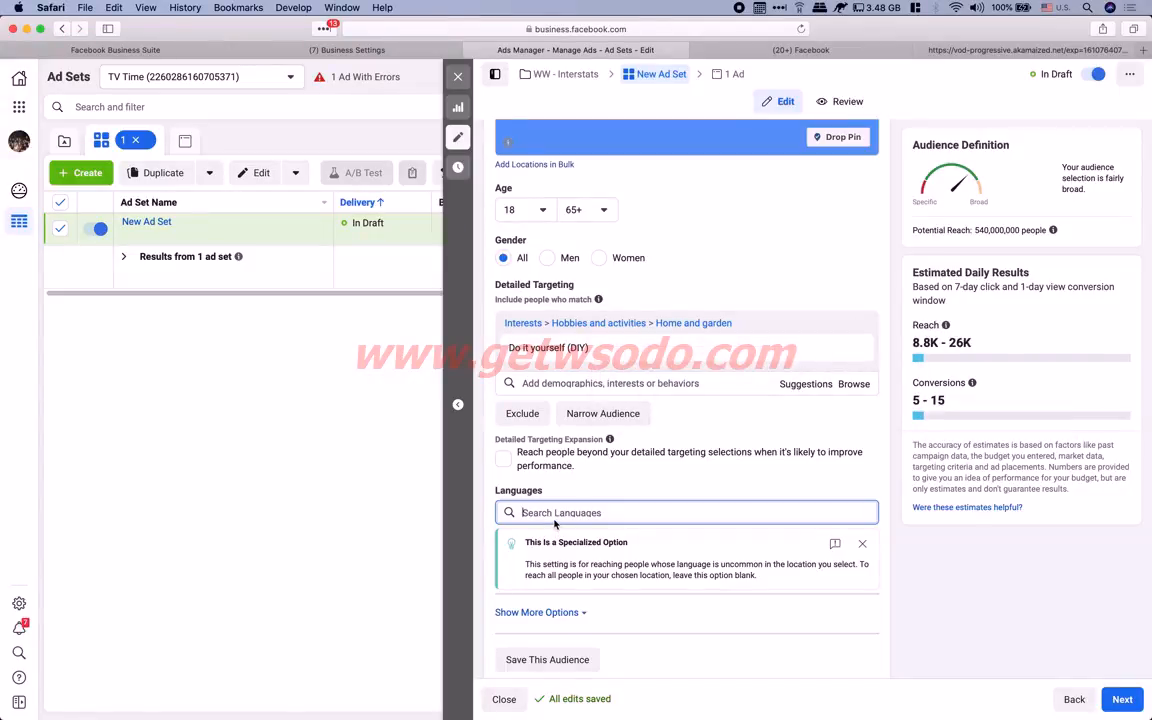
text(english)
click(524, 536)
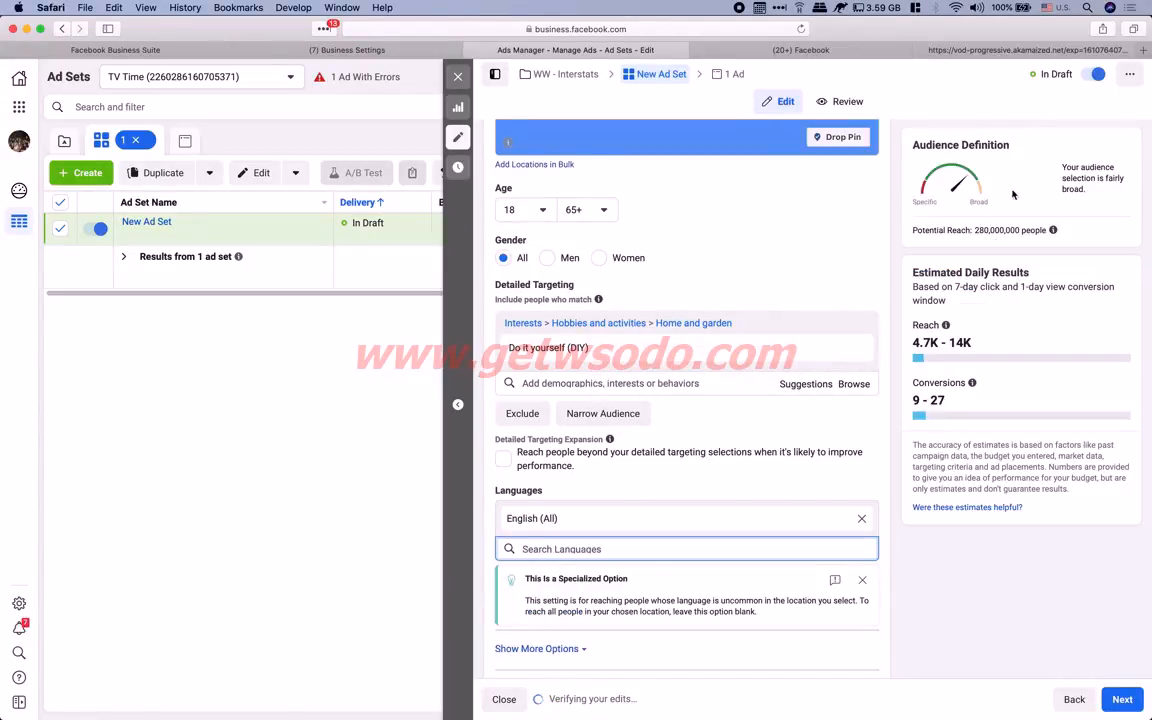
drag(975, 230, 995, 232)
click(1006, 230)
click(992, 230)
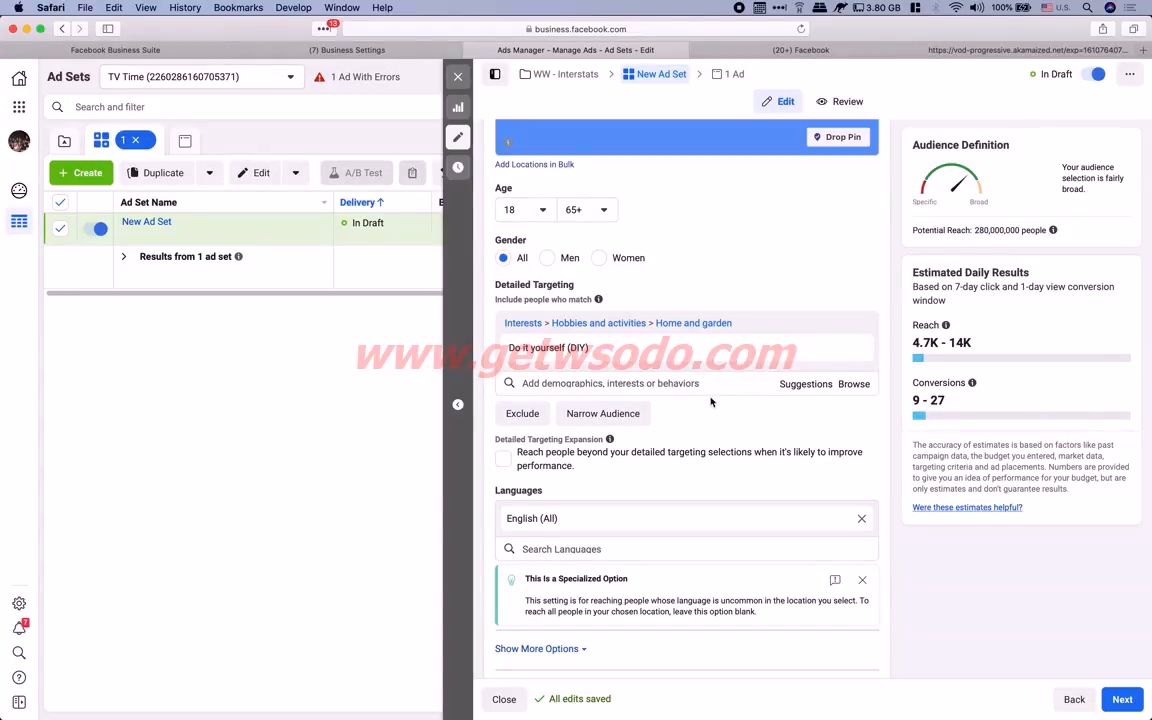
Copy the Do it yourself (DIY) interest name from the targeting list
mouse_move(597, 343)
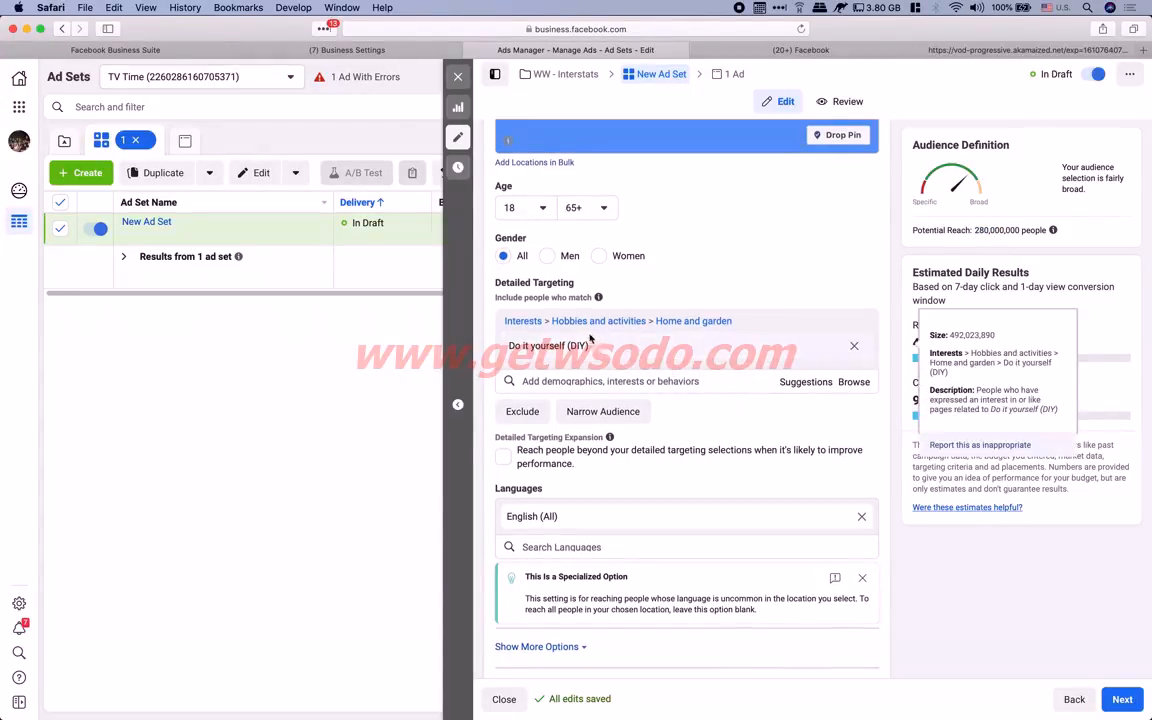
drag(589, 345, 509, 345)
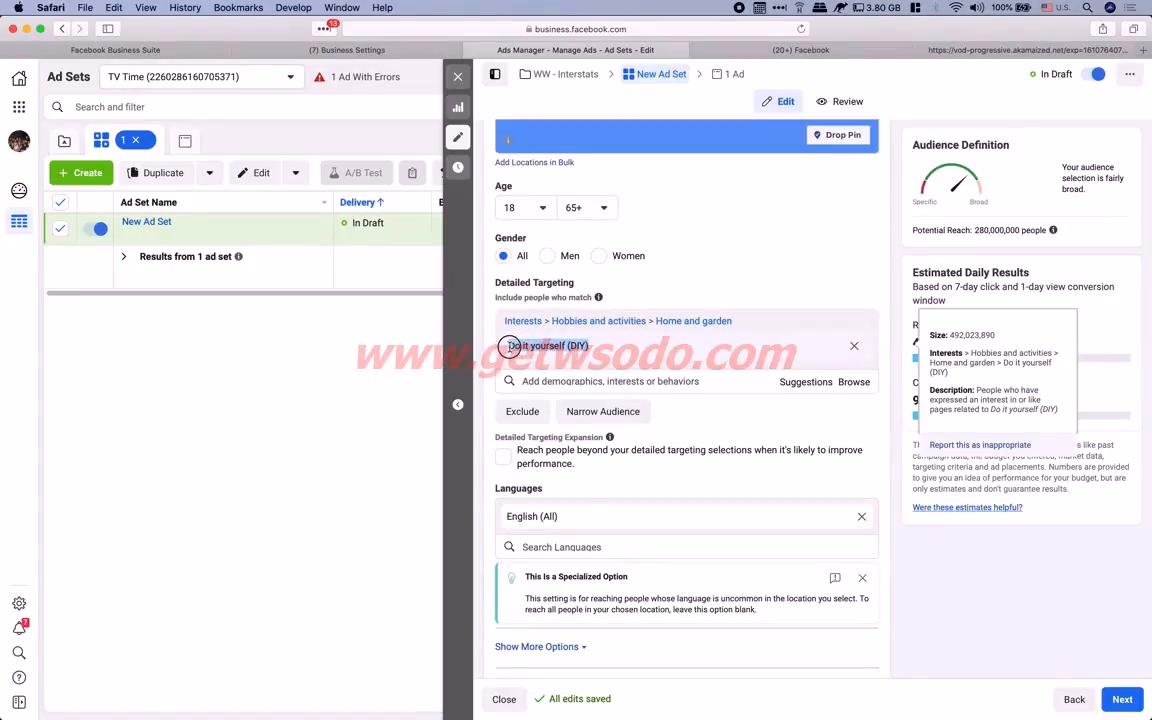
right_click(548, 344)
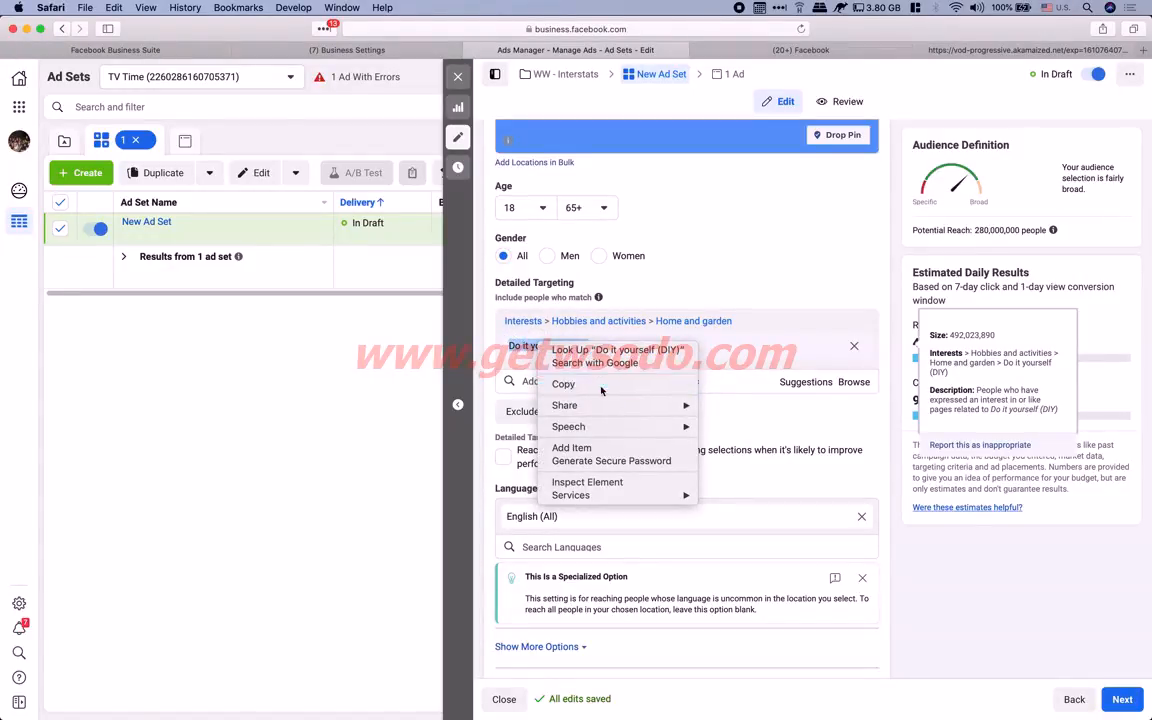
click(602, 386)
key(super+Tab)
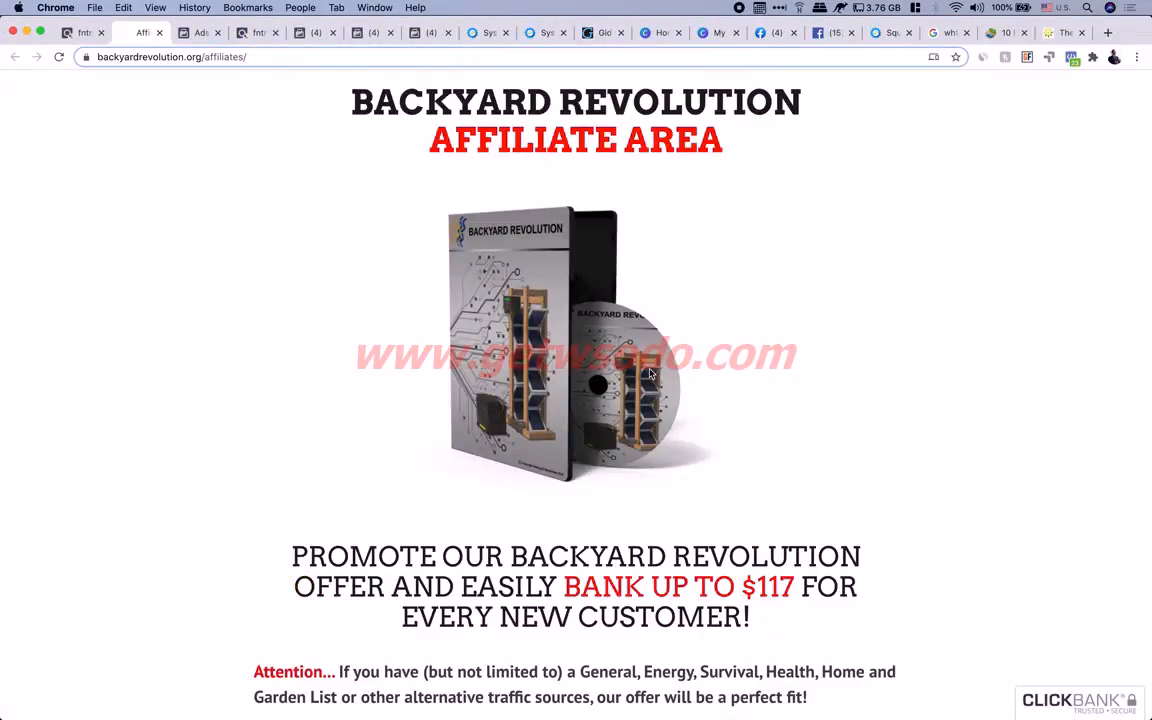
Paste Do it yourself (DIY) on a new line under Solar panel in the note, then return to Ads Manager
key(super+Tab)
key(super+Tab)
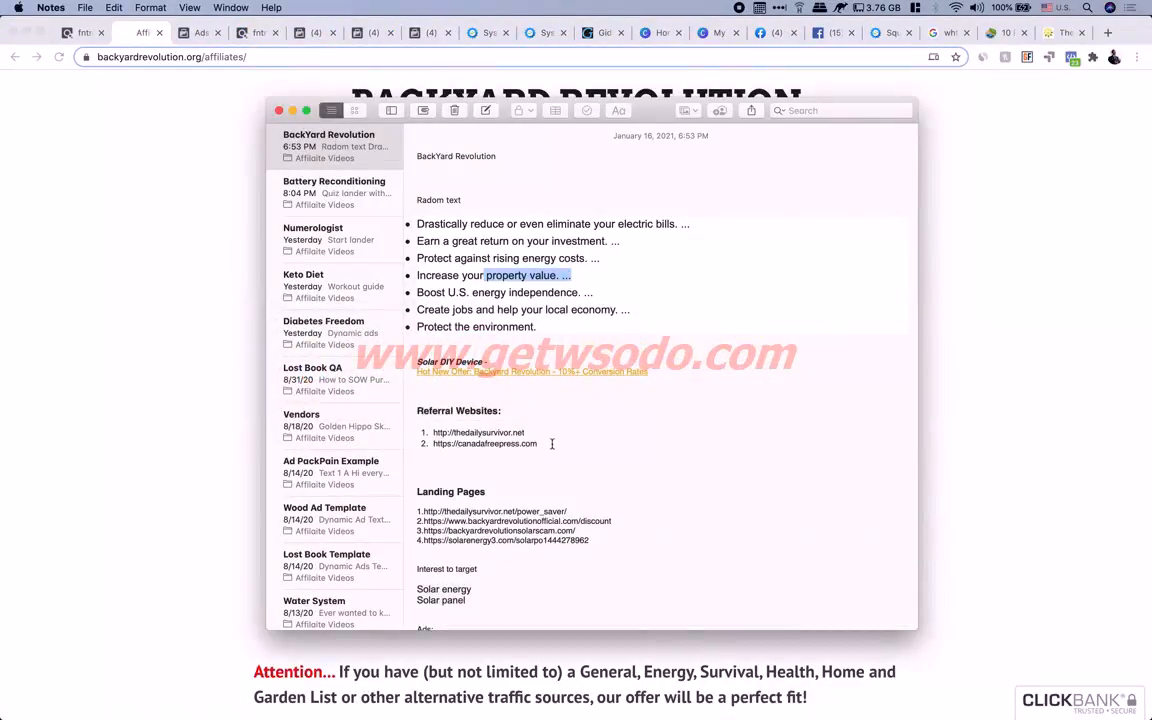
scroll(563, 411, down, 3)
click(476, 485)
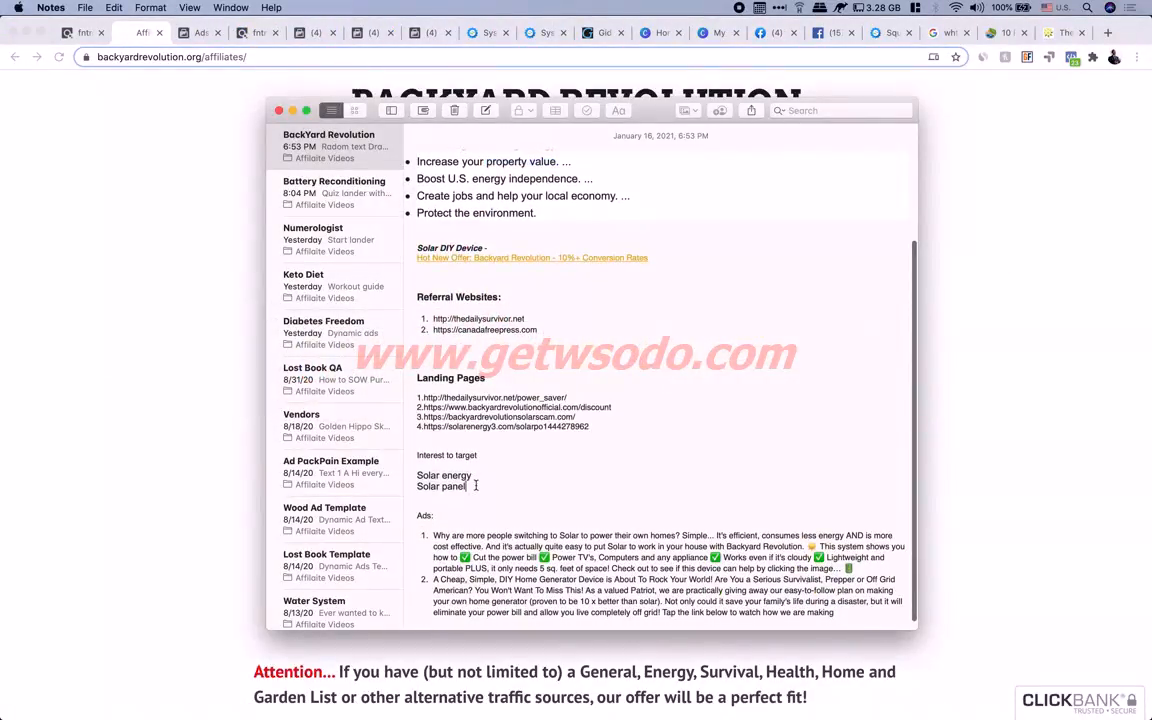
key(Return)
key(super+v)
key(super+Tab)
key(super+Tab)
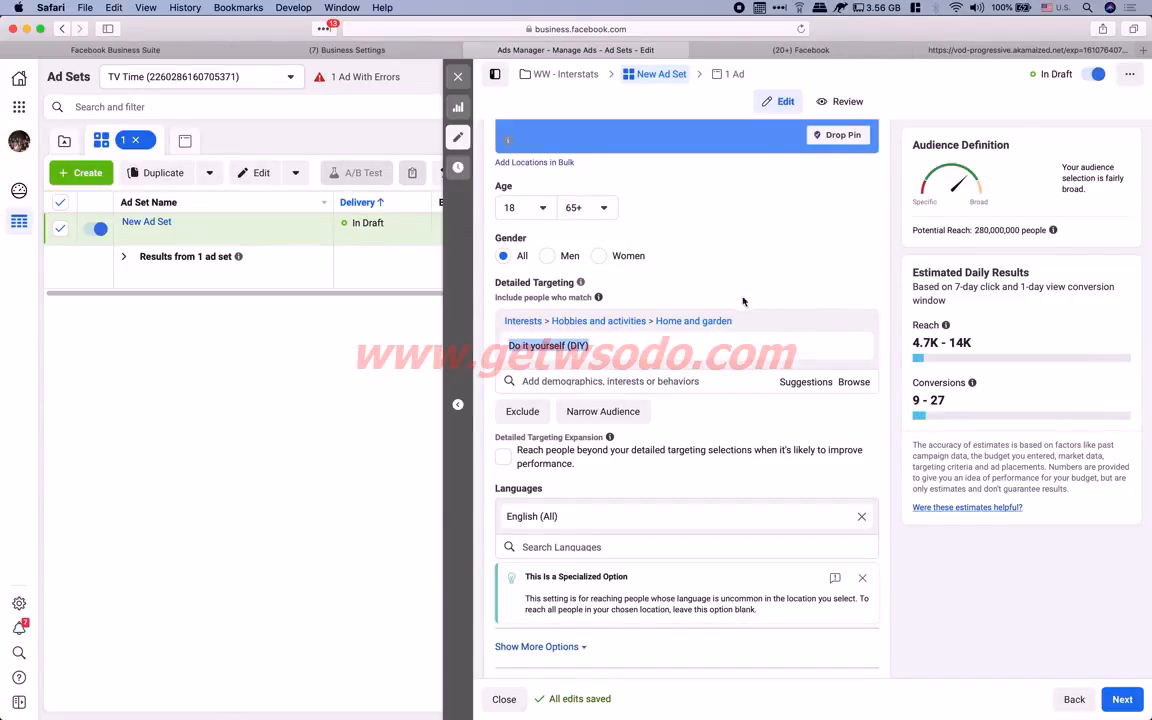
Narrow the DIY audience so people must also match Solar panel, cutting reach to 13,000,000
mouse_move(648, 342)
click(609, 414)
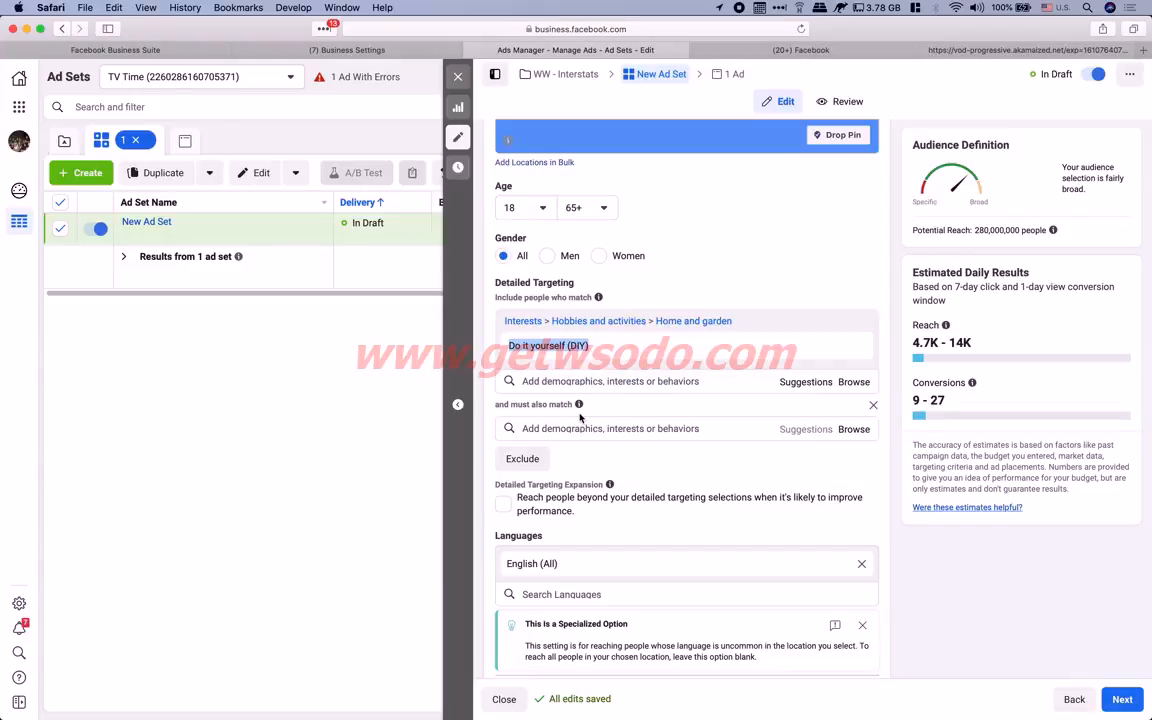
scroll(498, 404, up, 5)
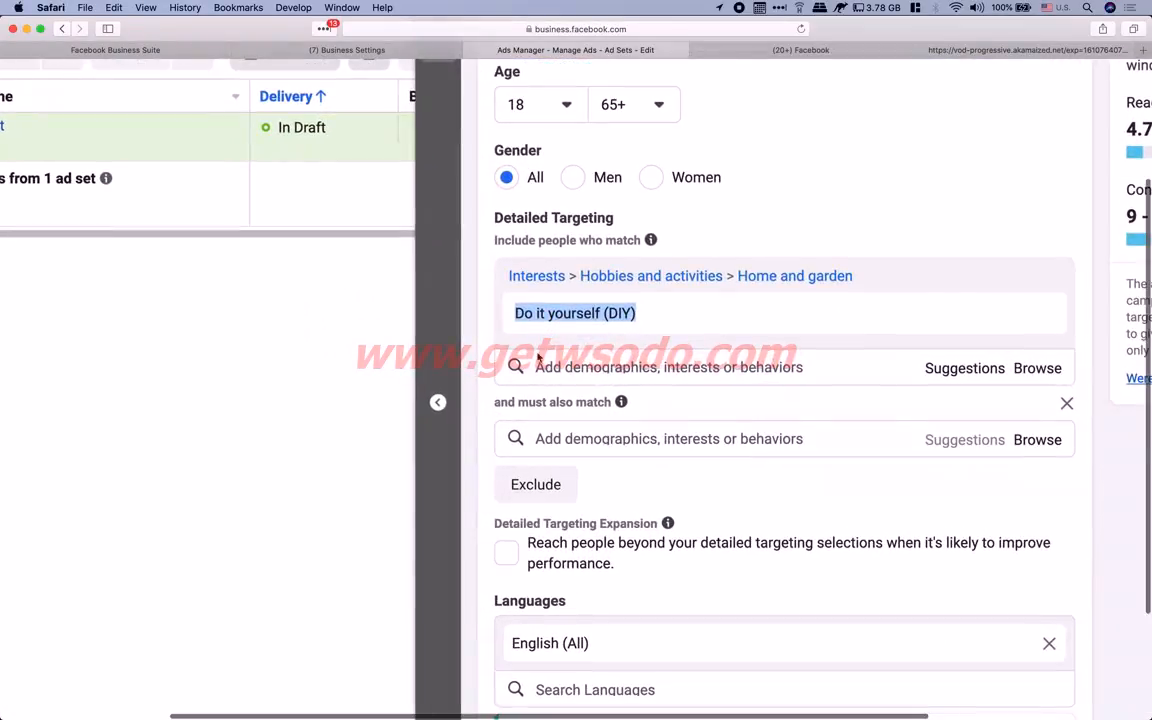
drag(495, 402, 614, 401)
click(672, 412)
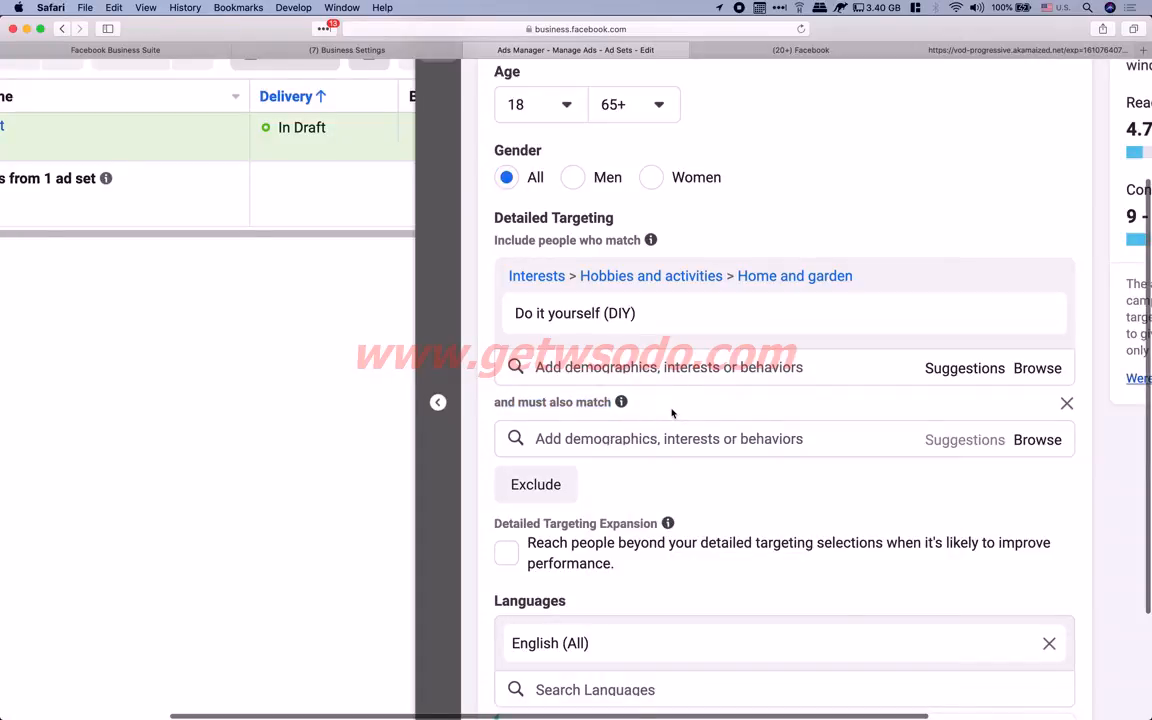
scroll(672, 413, down, 5)
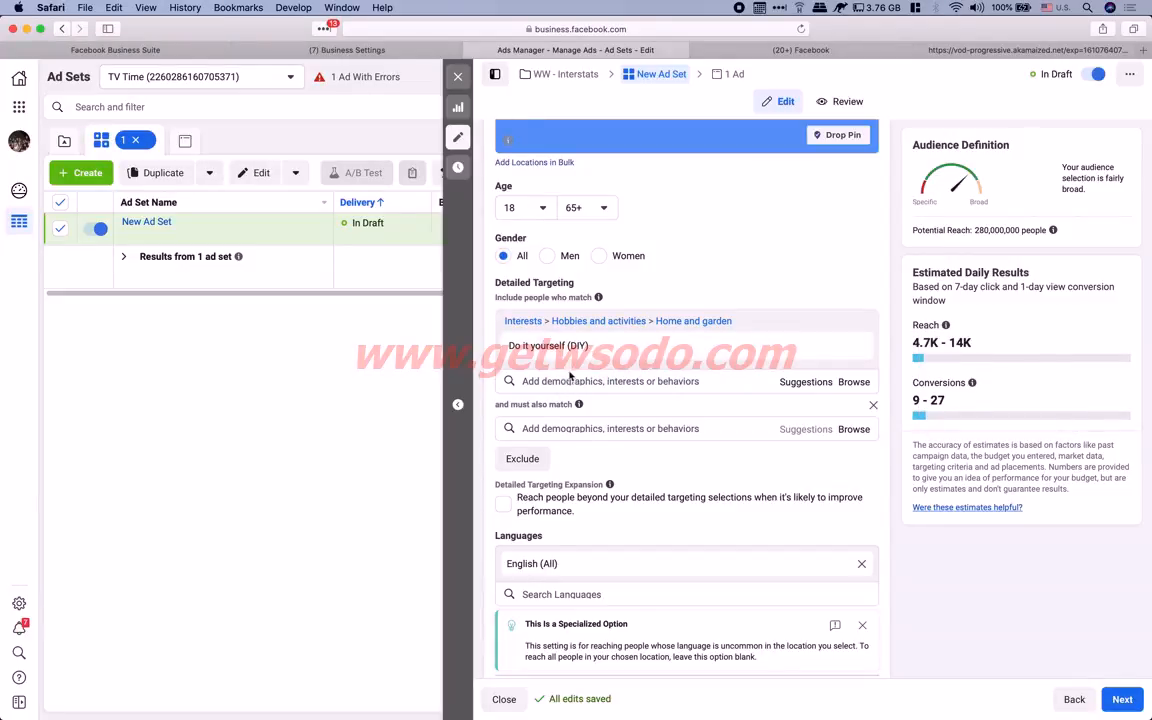
click(540, 428)
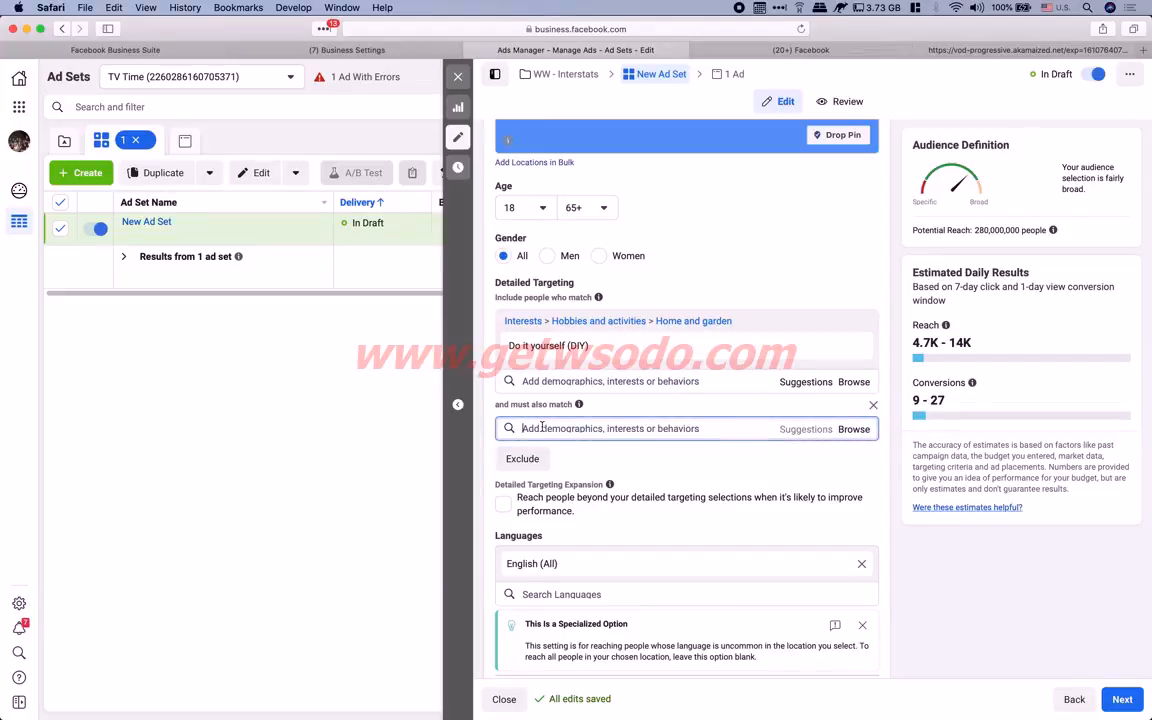
text(solar panel)
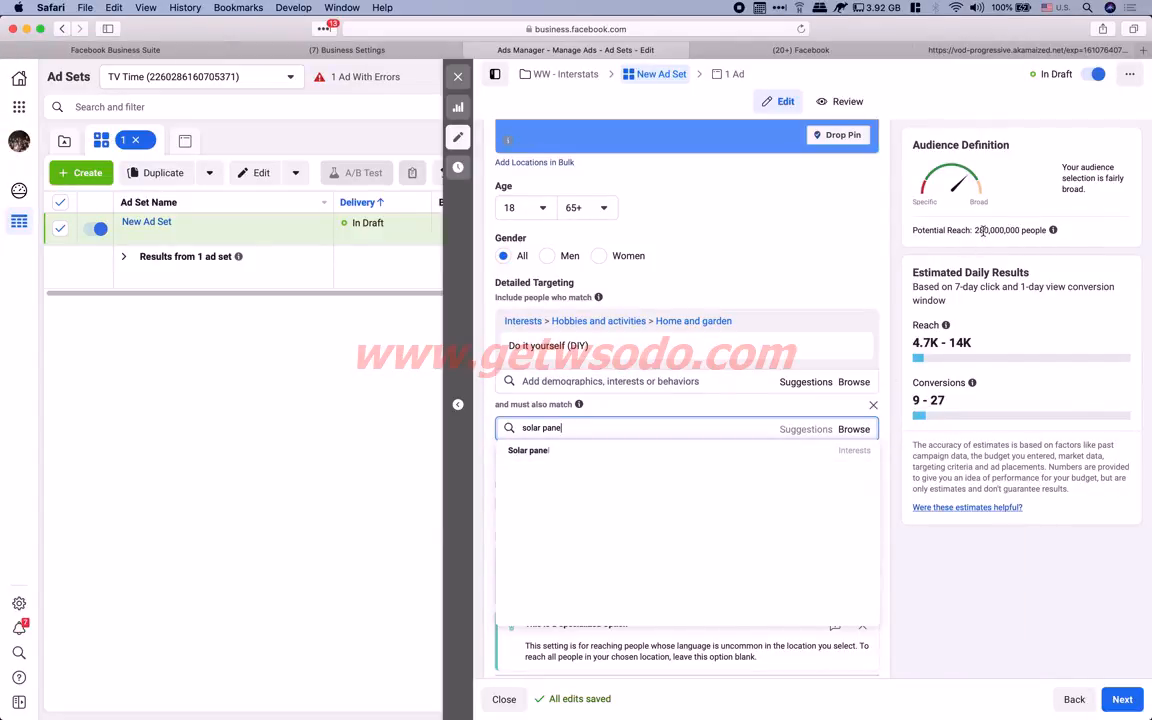
click(552, 455)
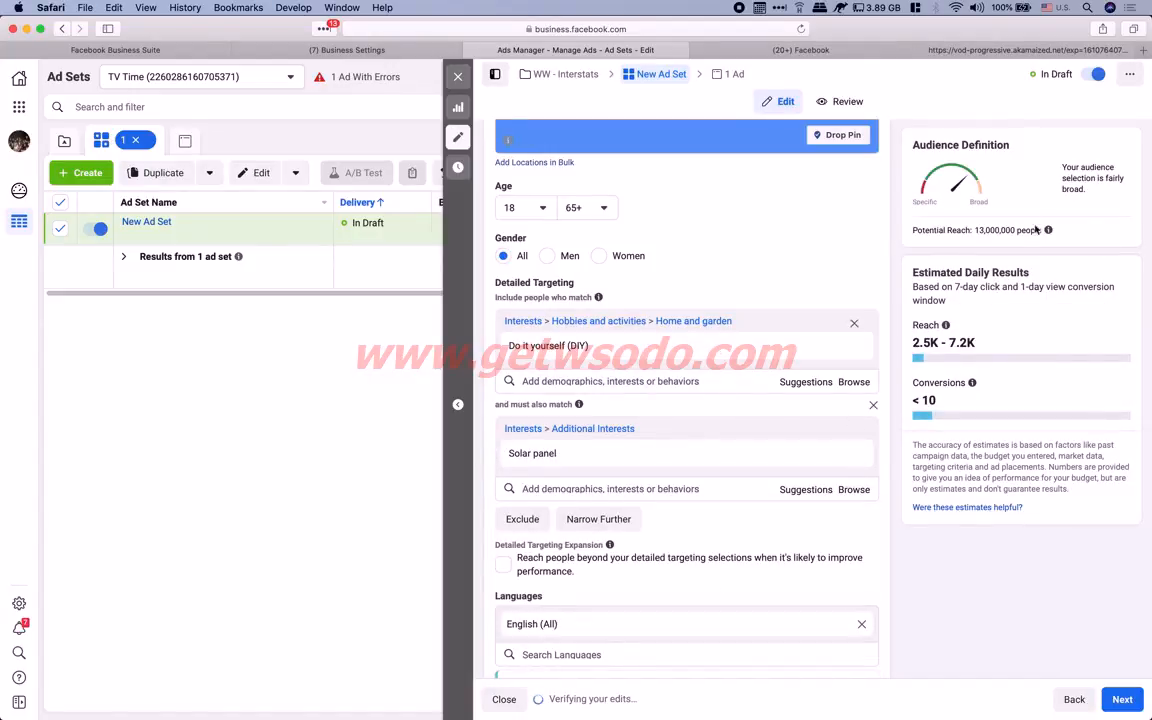
drag(975, 230, 1021, 226)
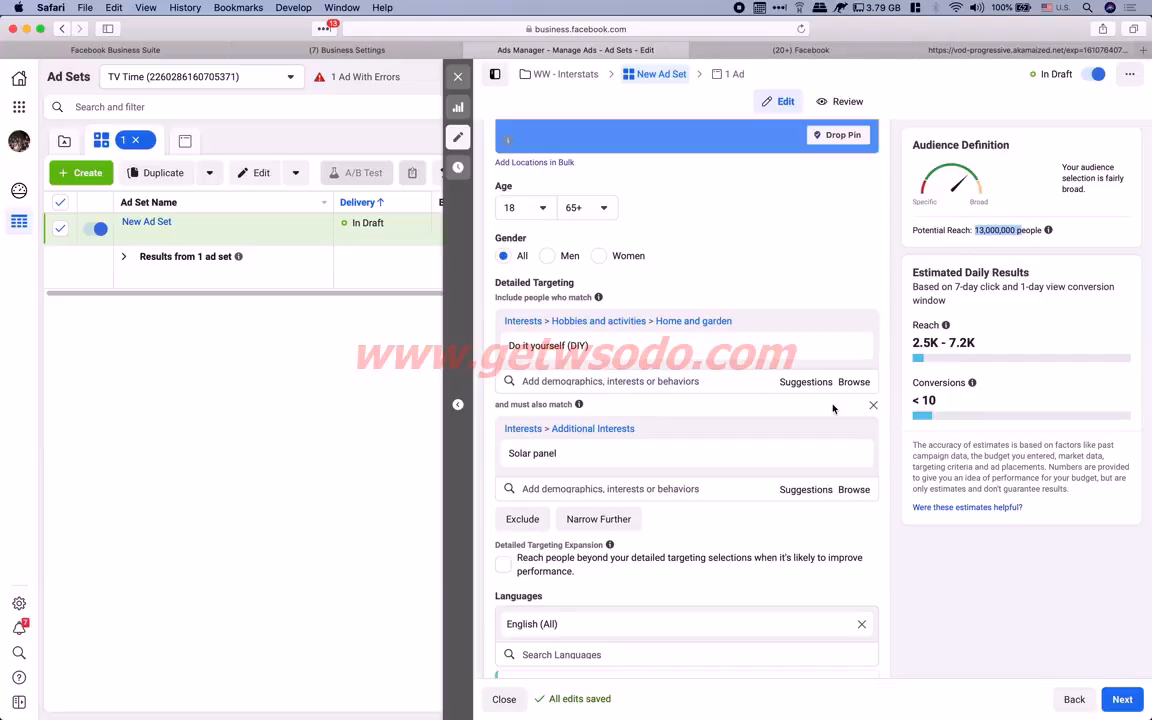
Highlight the 13,000,000 potential reach figure for the narrowed DIY audience
drag(974, 230, 998, 228)
mouse_move(641, 346)
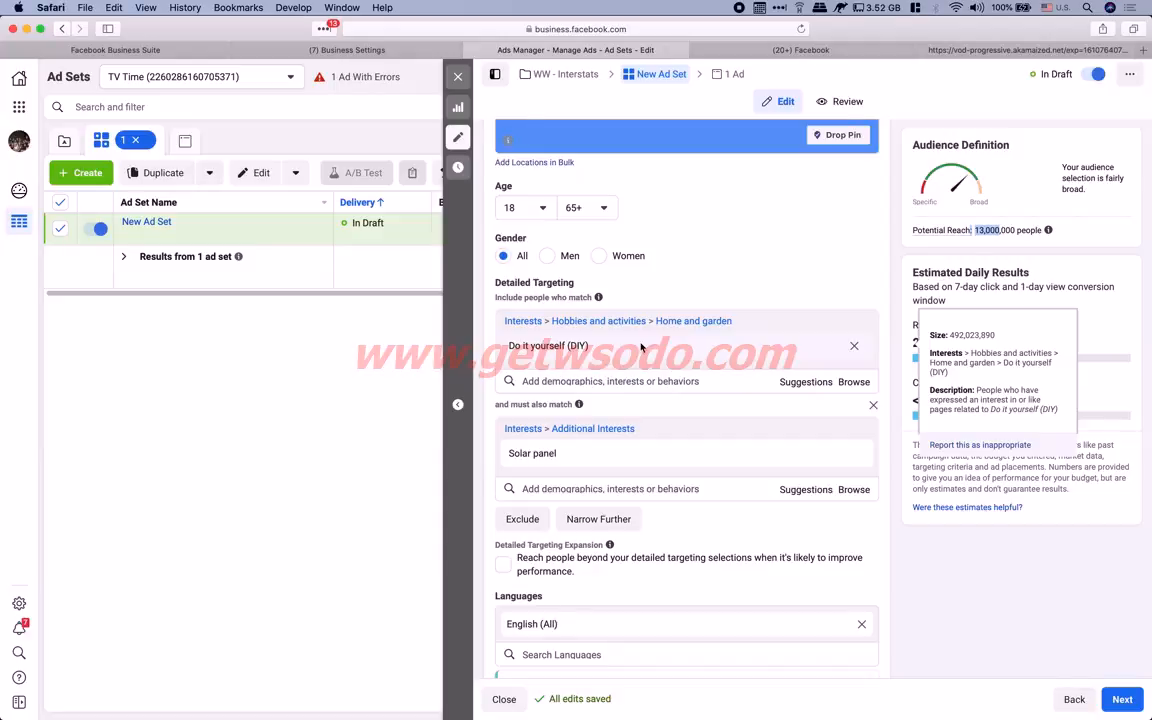
mouse_move(520, 345)
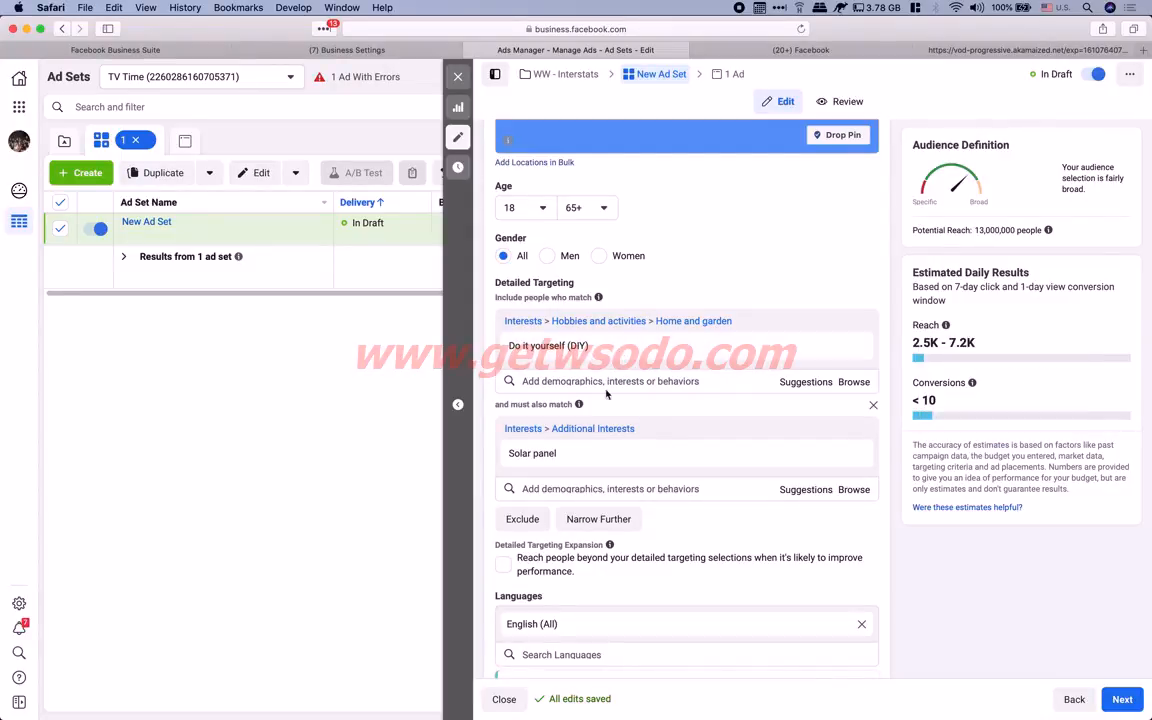
mouse_move(578, 457)
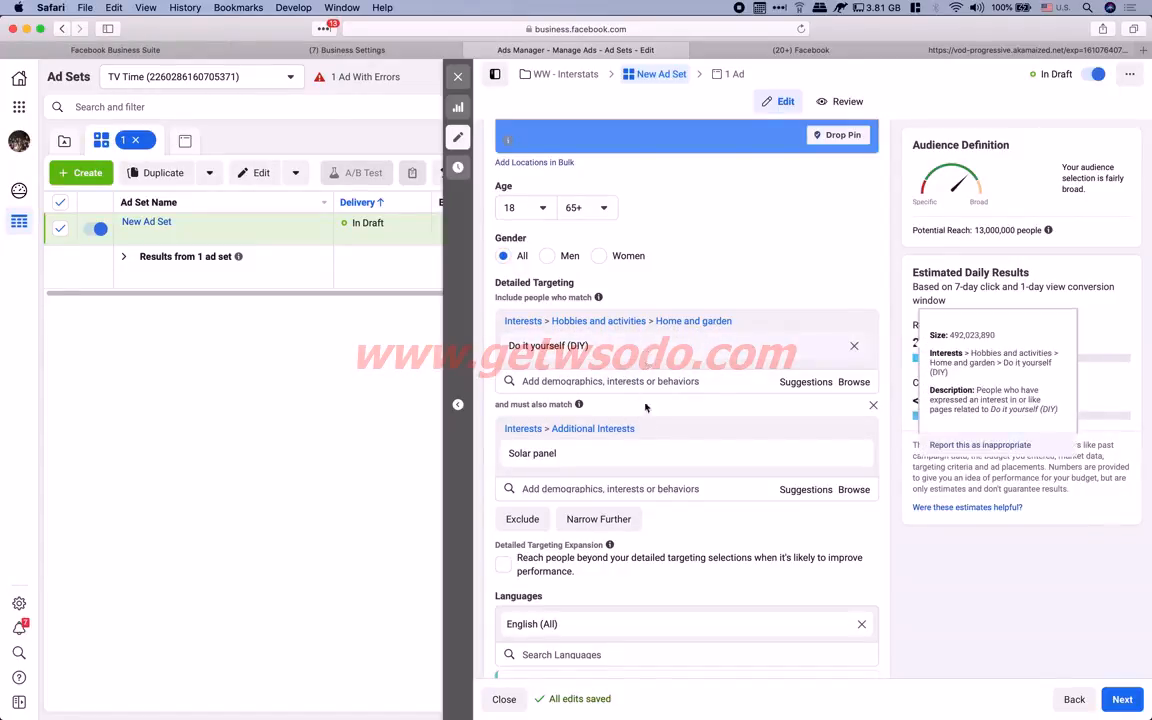
drag(975, 230, 1020, 230)
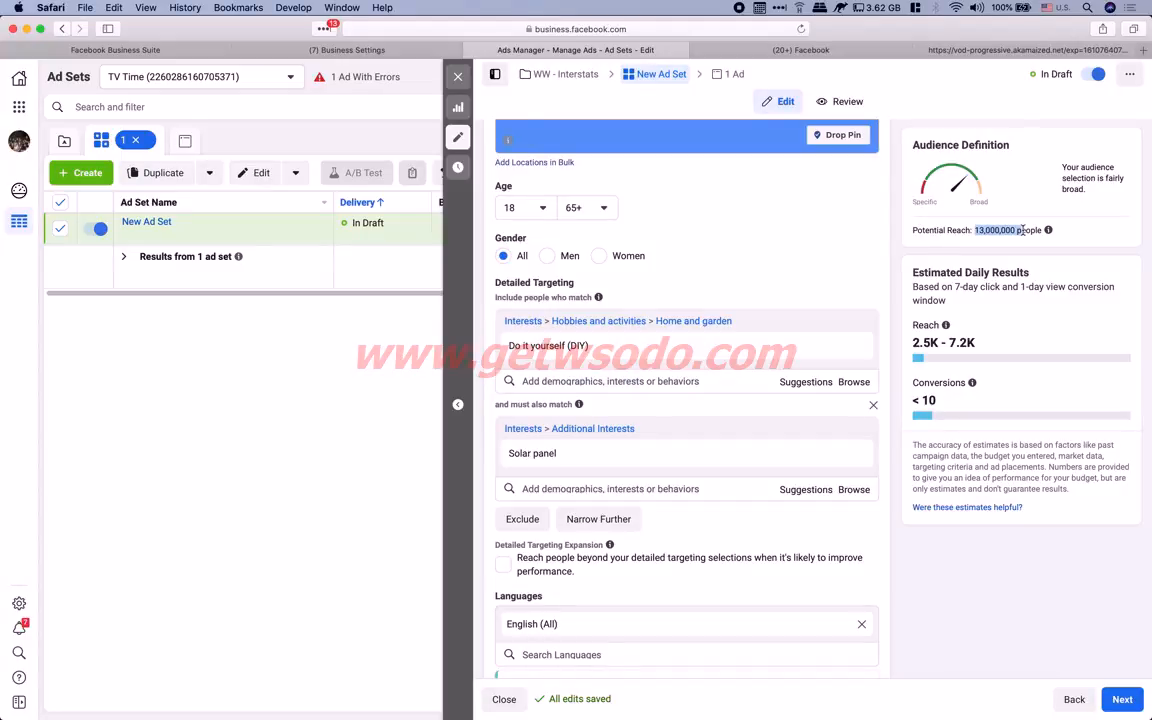
click(897, 500)
Read The Top 10 Reasons to Go Solar article in Chrome through reason six
key(ctrl+Left)
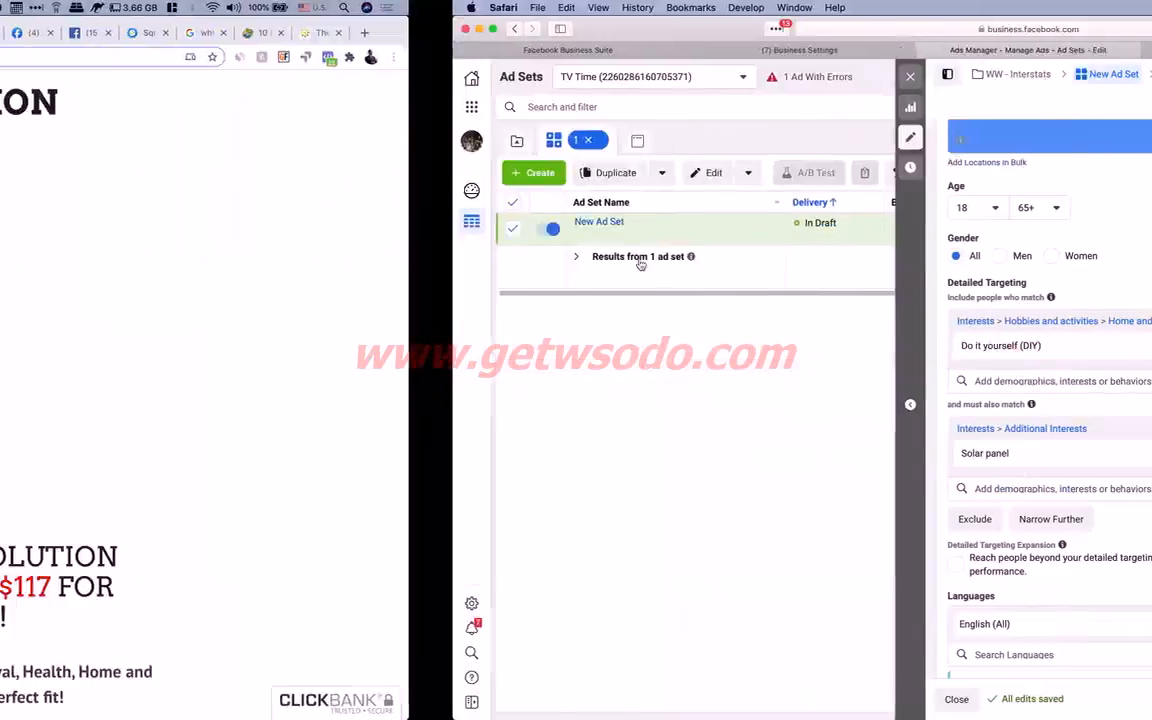
click(1057, 37)
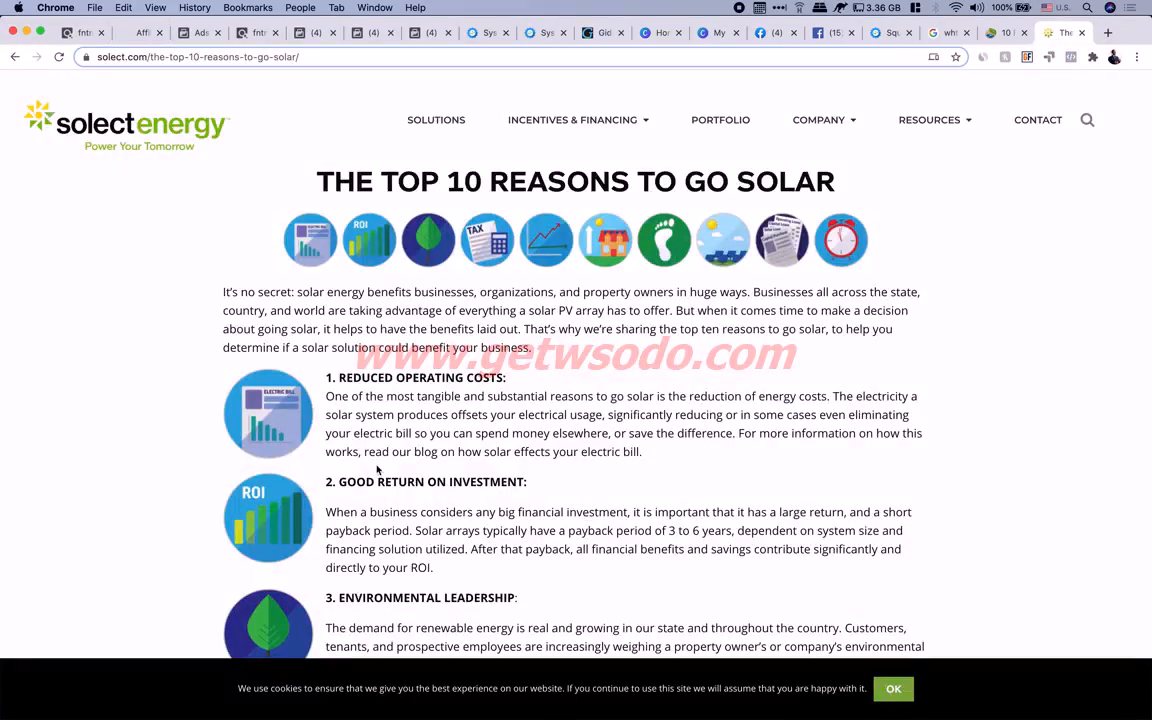
scroll(379, 480, down, 5)
scroll(381, 500, down, 2)
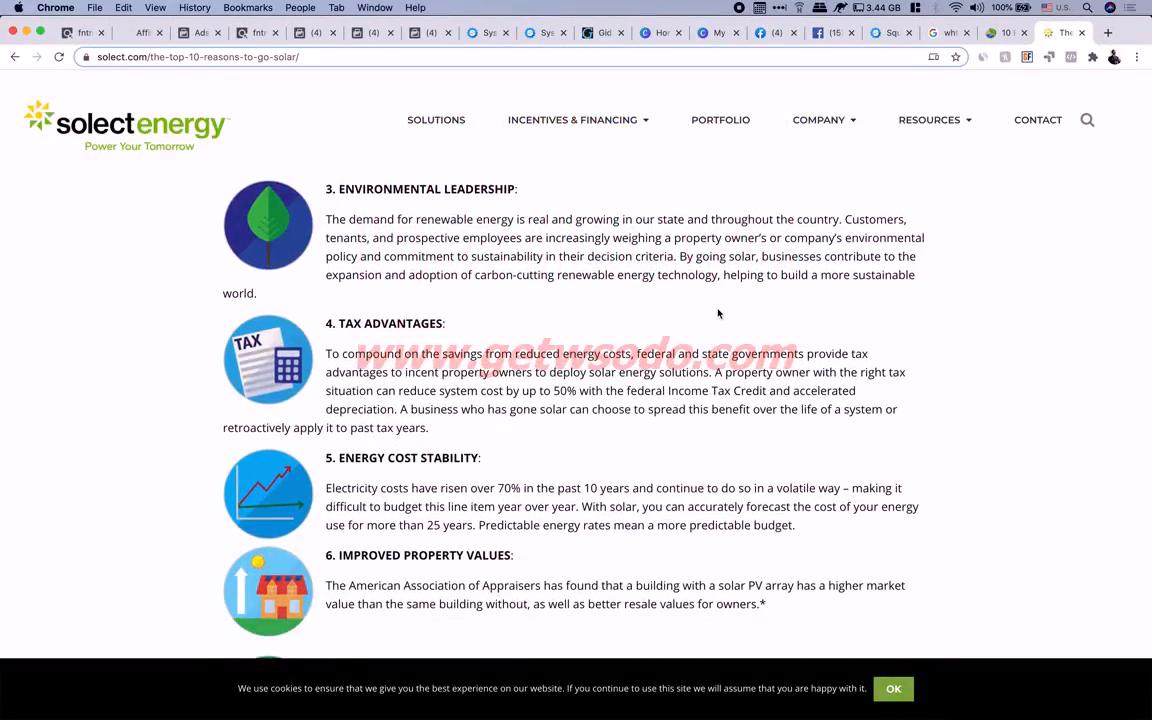
scroll(717, 314, down, 1)
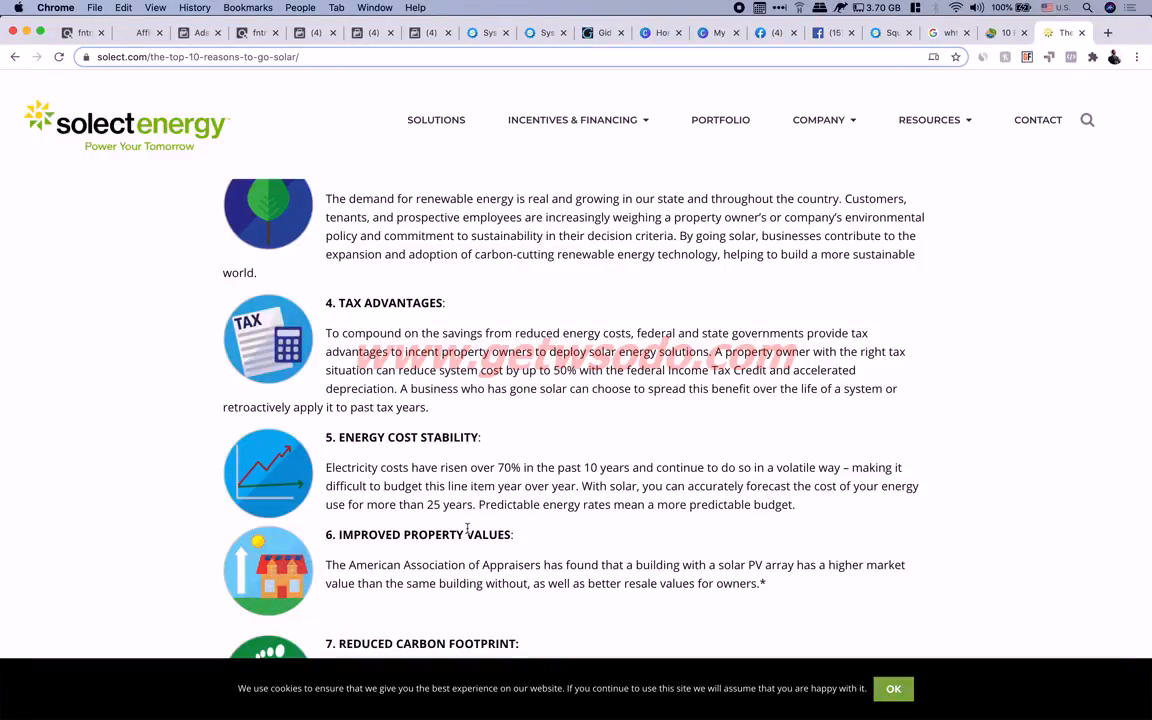
scroll(474, 527, down, 5)
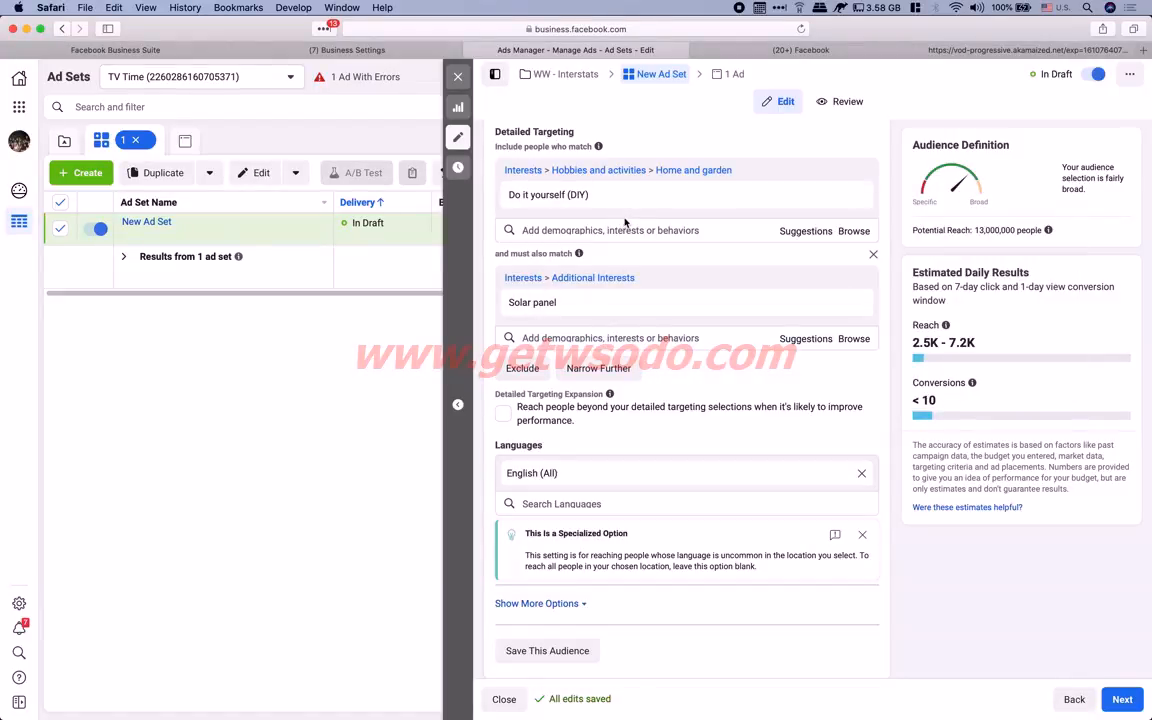
click(591, 338)
text(home owner)
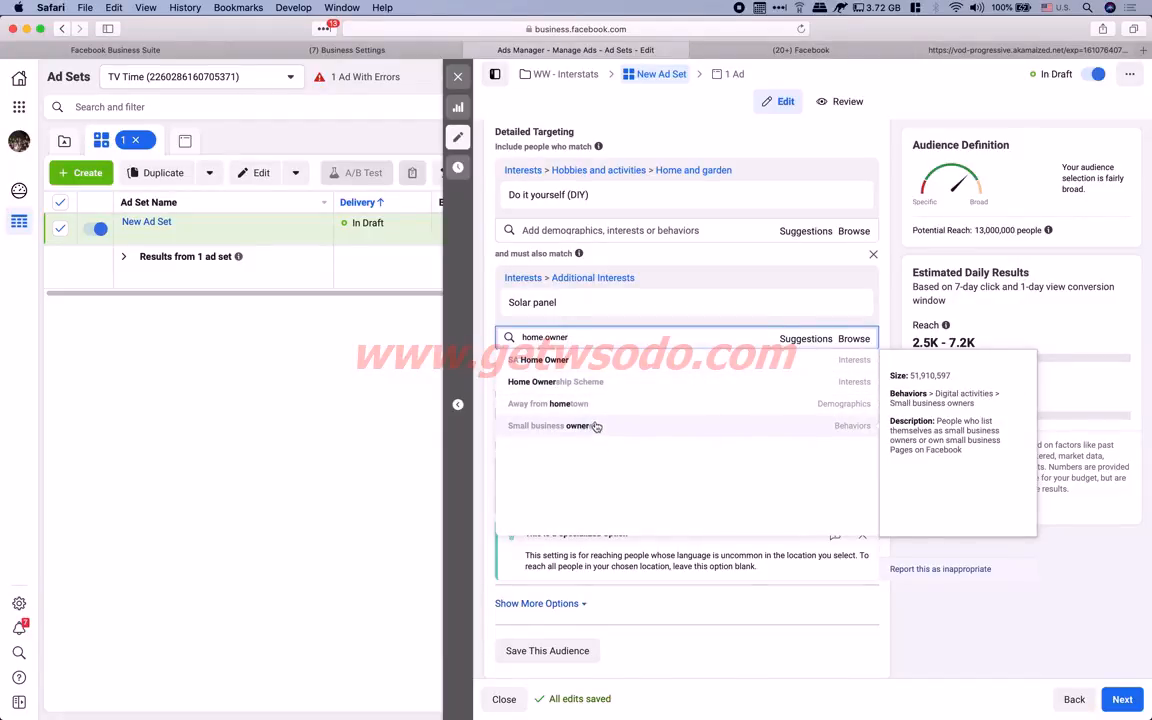
click(494, 329)
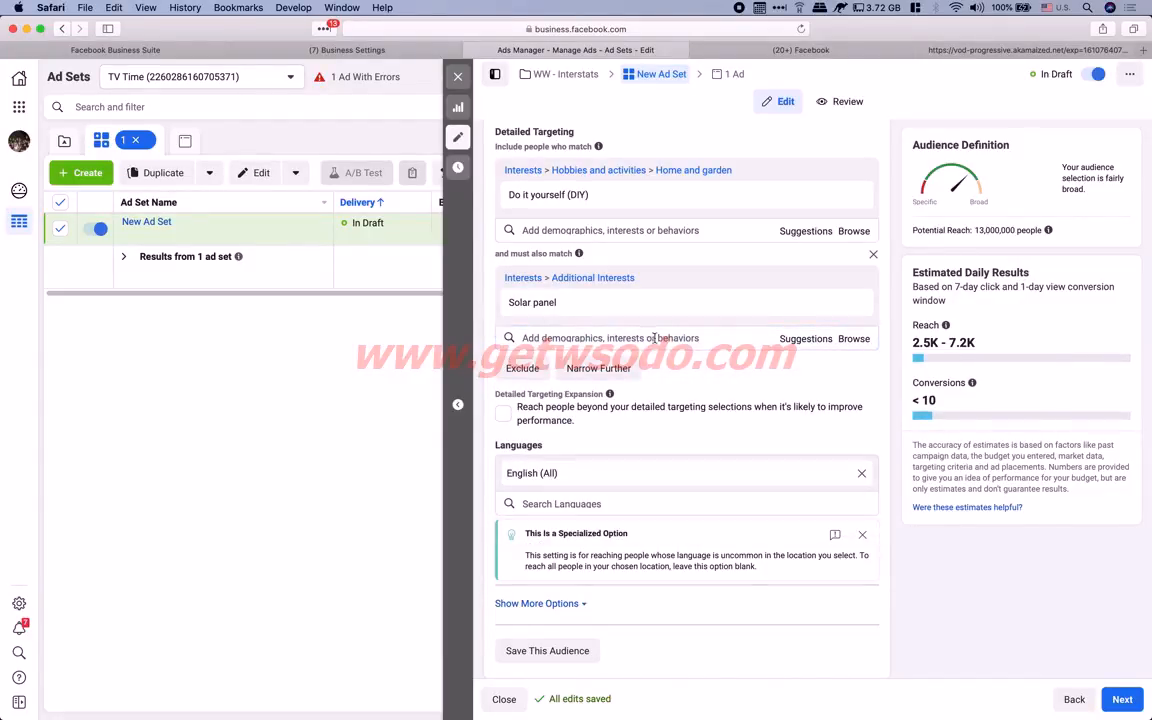
click(855, 340)
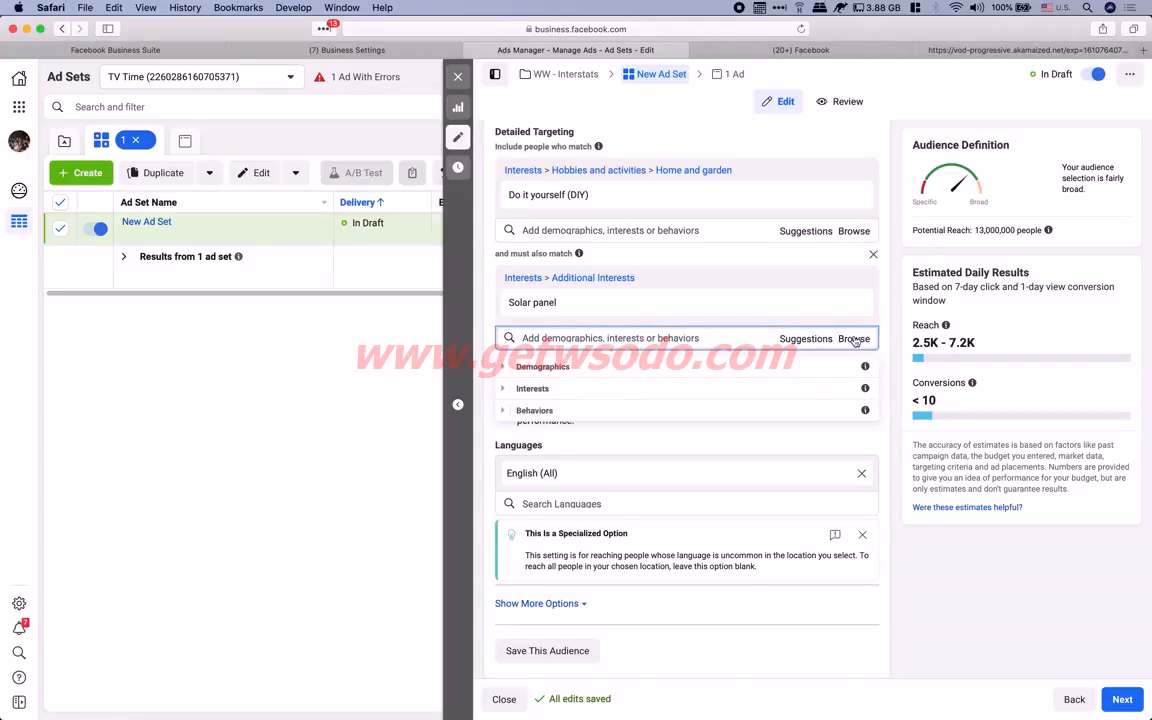
click(509, 388)
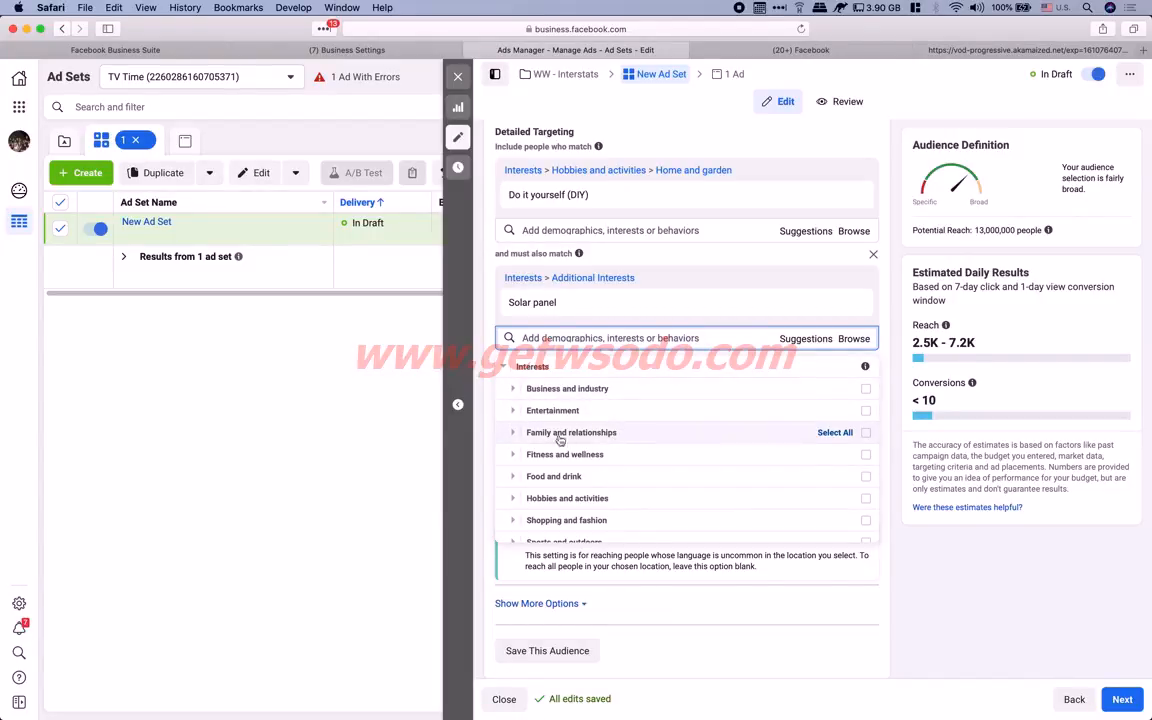
click(514, 435)
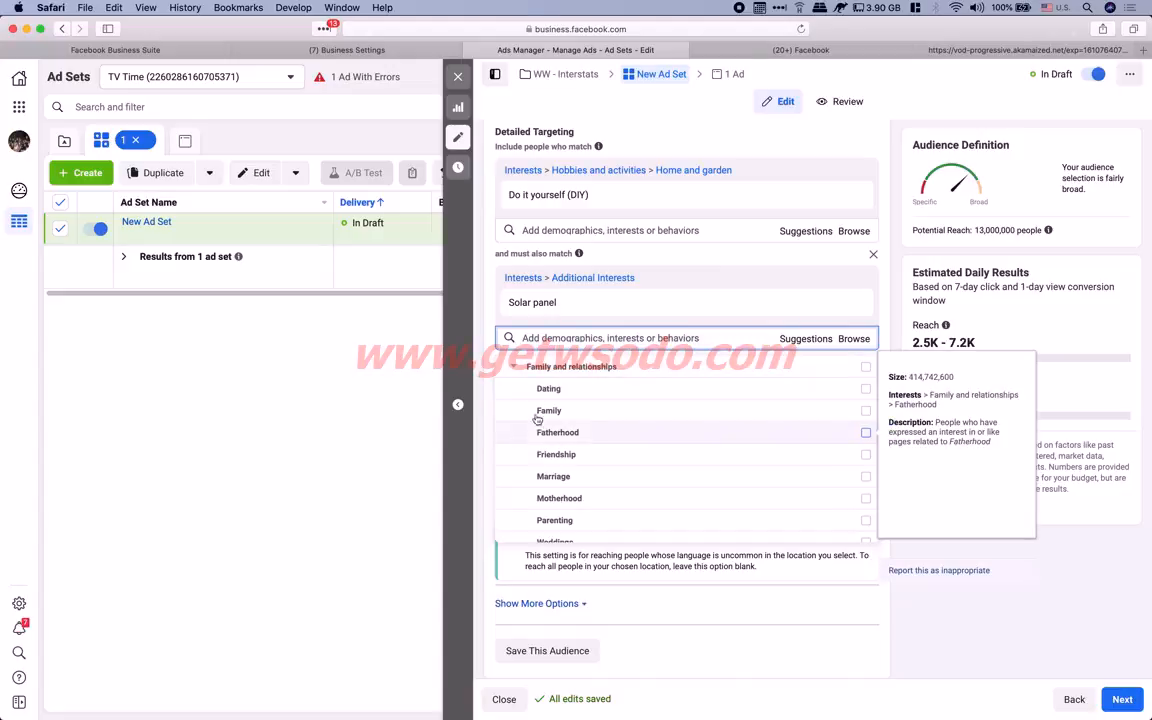
scroll(615, 491, down, 1)
scroll(615, 491, down, 1)
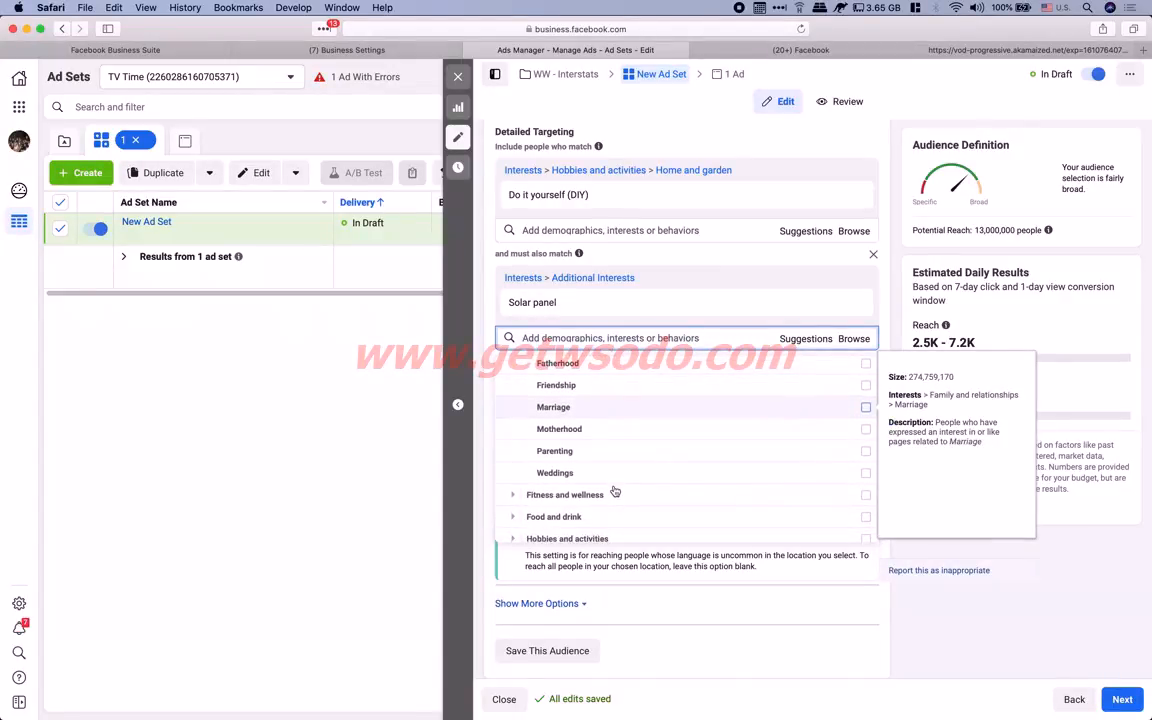
scroll(626, 458, up, 1)
scroll(625, 458, down, 2)
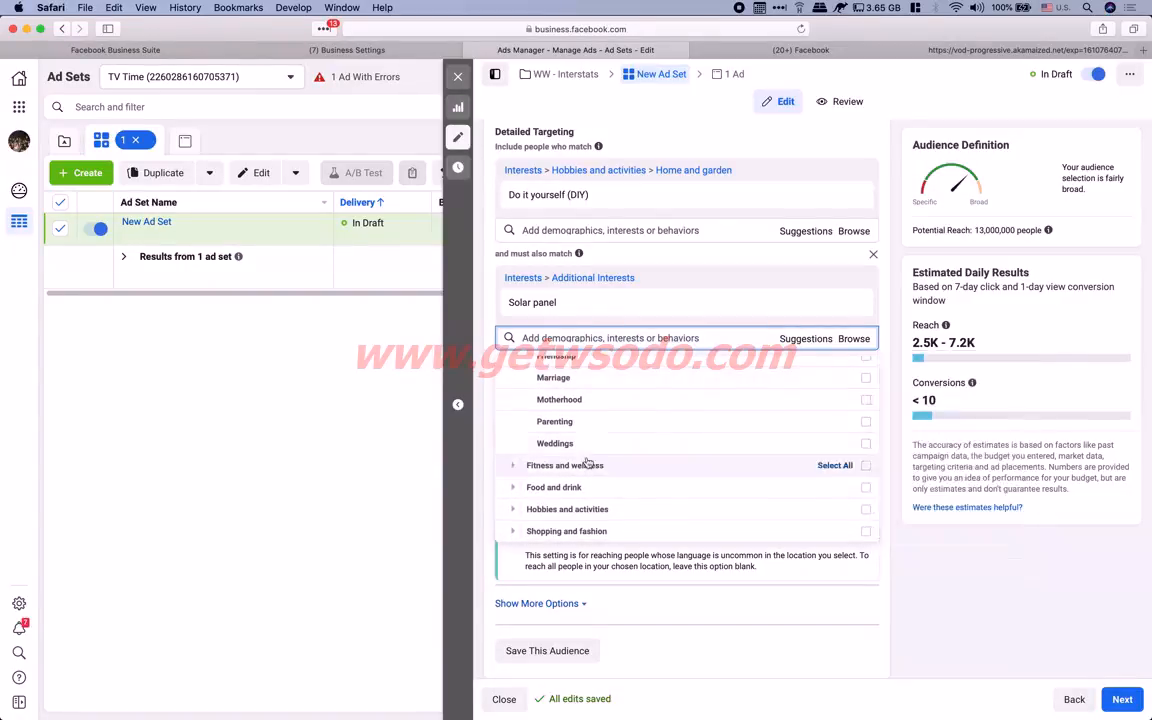
scroll(515, 468, down, 2)
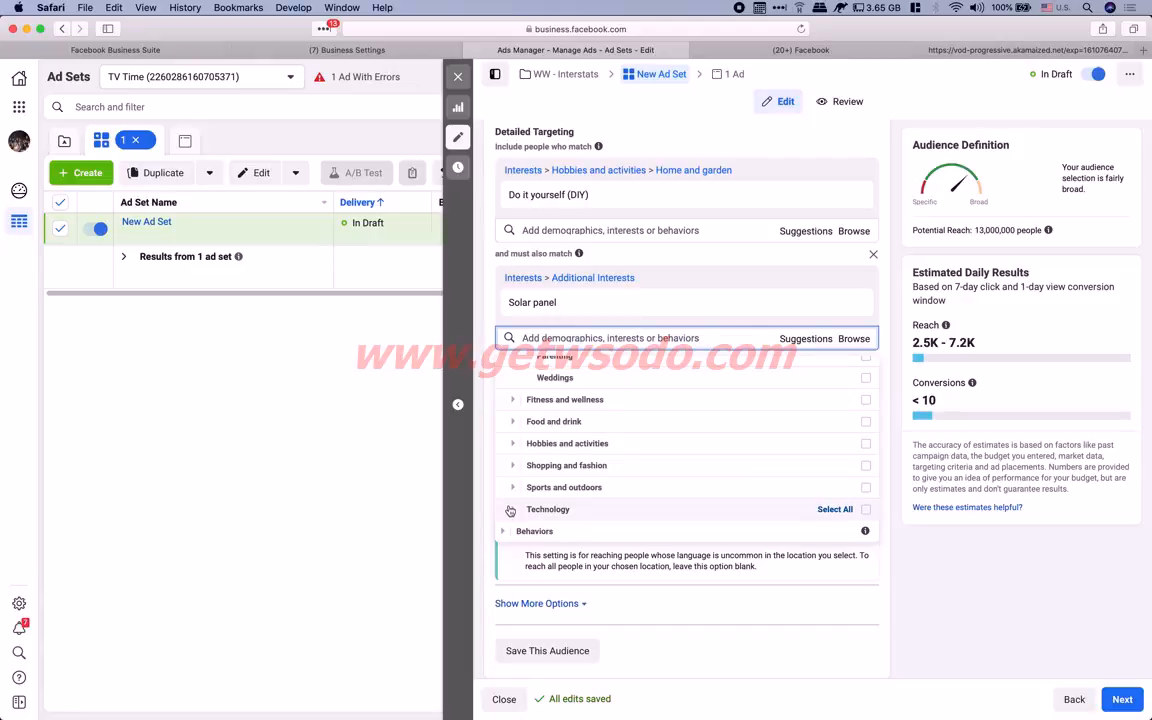
scroll(519, 444, up, 2)
scroll(519, 444, up, 1)
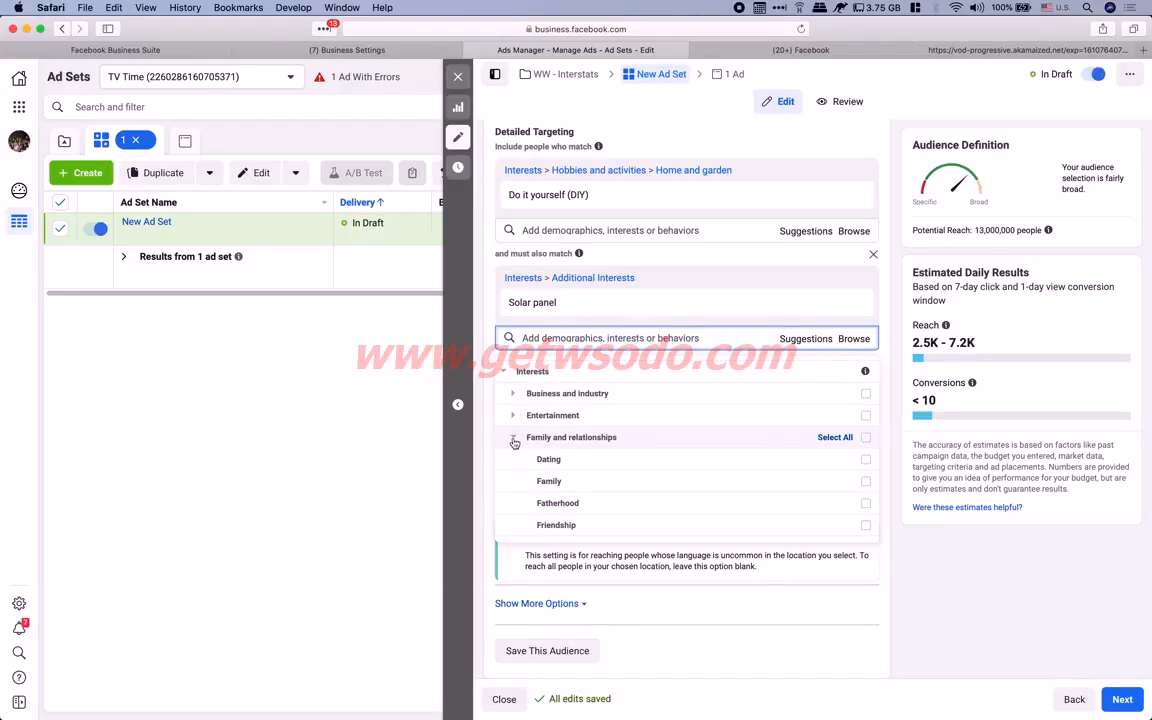
click(515, 439)
scroll(516, 475, down, 1)
scroll(516, 476, down, 5)
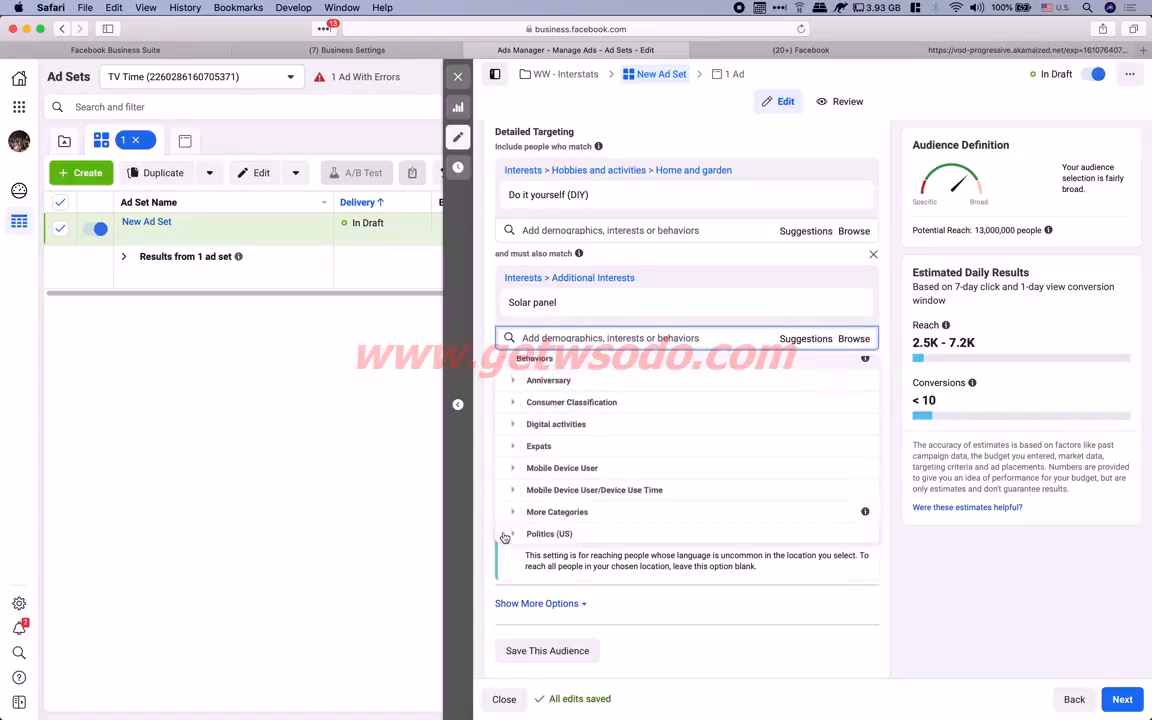
scroll(586, 473, down, 8)
scroll(620, 404, up, 2)
scroll(624, 359, up, 1)
scroll(620, 355, up, 3)
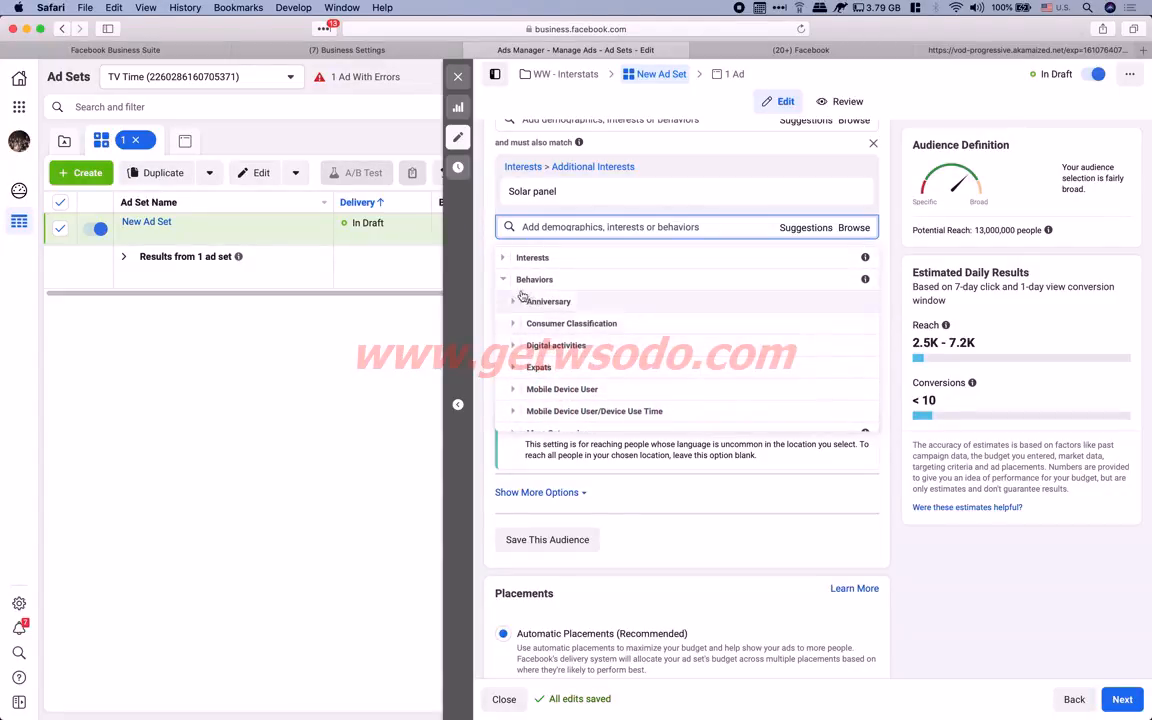
click(534, 280)
scroll(582, 320, up, 1)
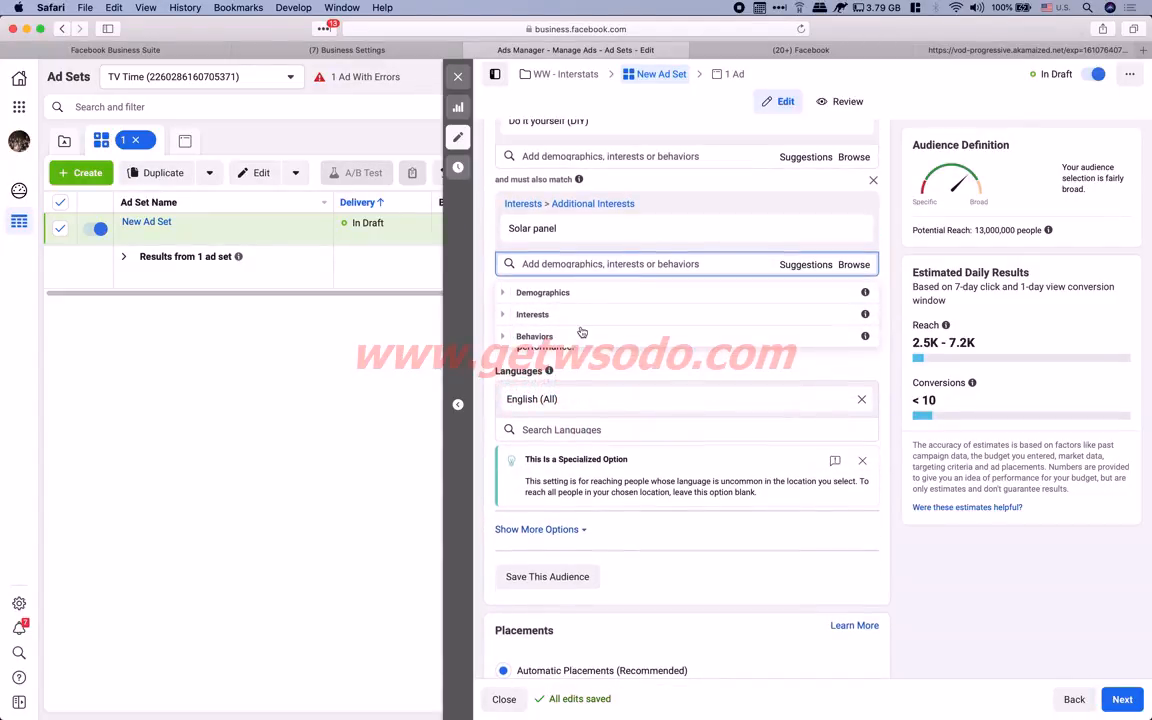
click(540, 292)
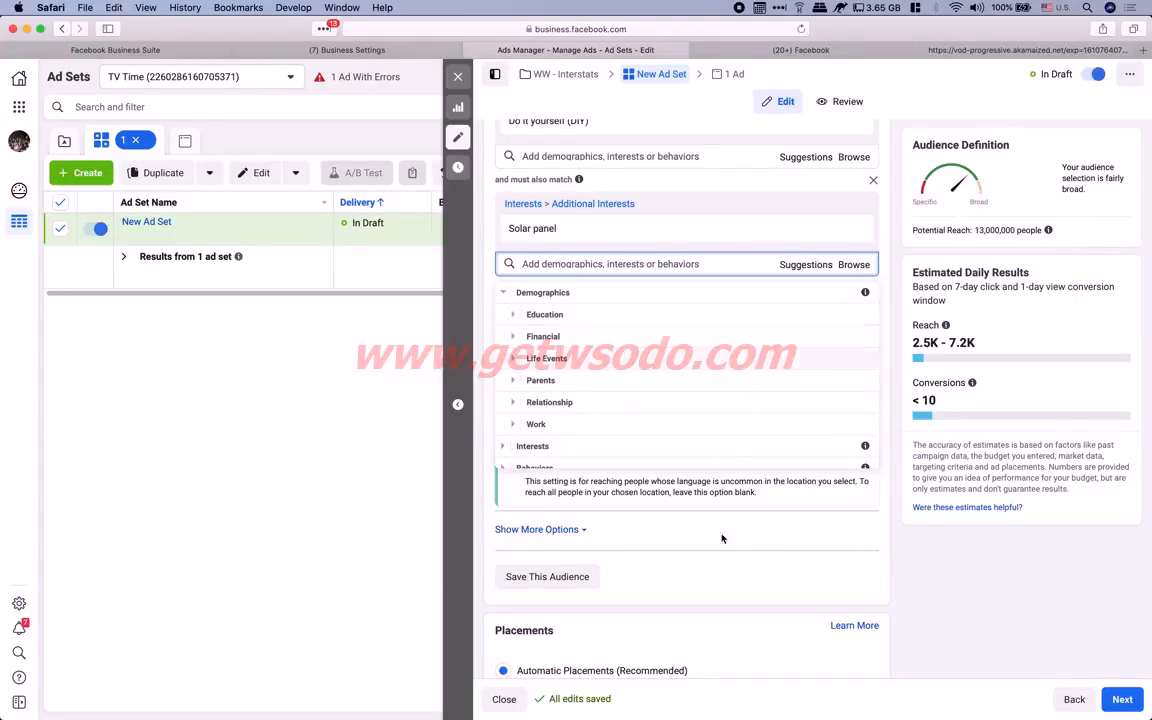
click(898, 541)
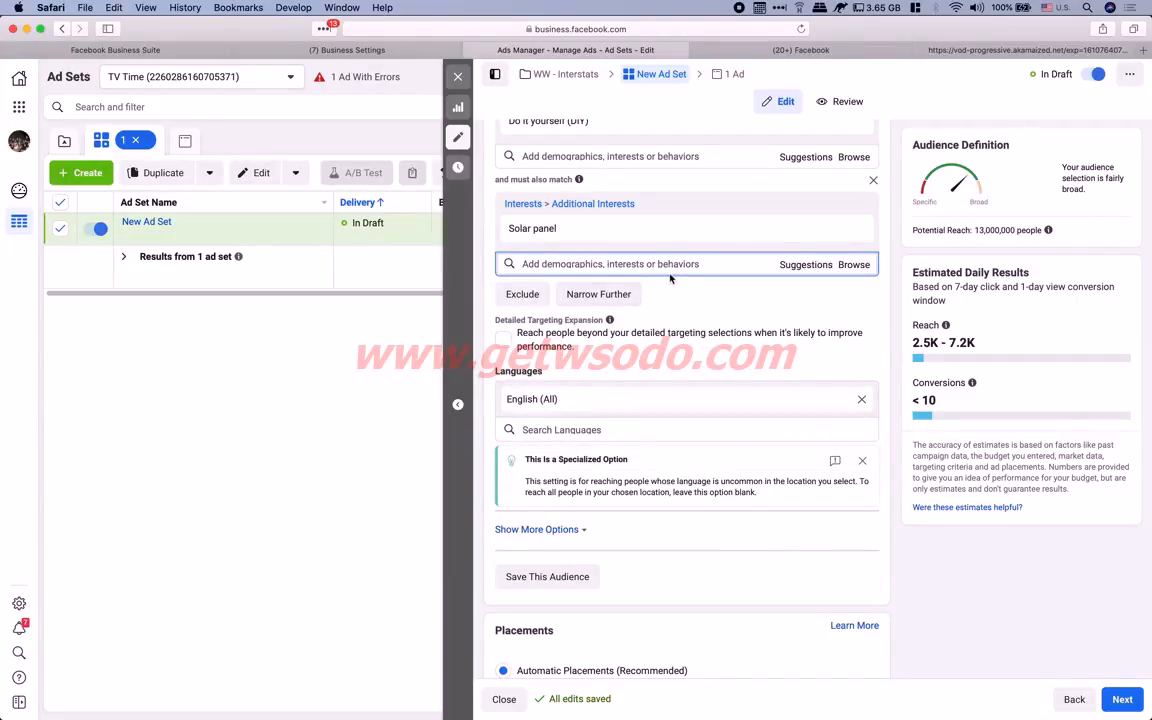
Search interests for 'house owner', then 'ho', and browse the suggestions
text(house owner)
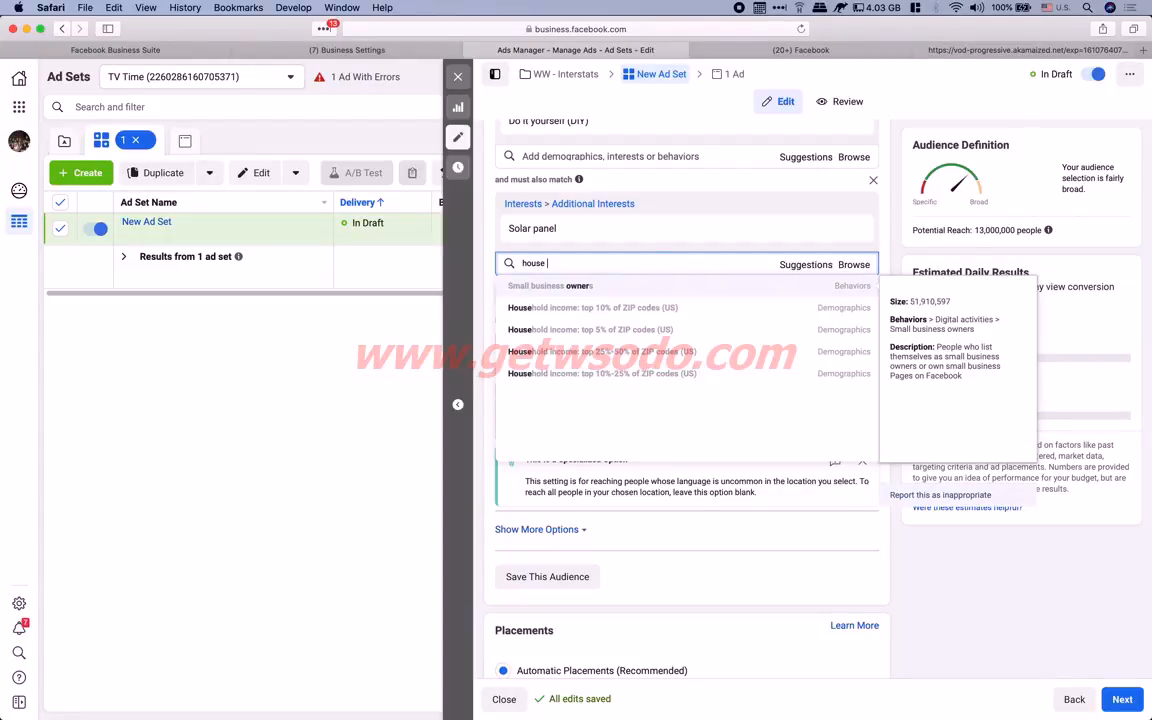
key(BackSpace)
text(ho)
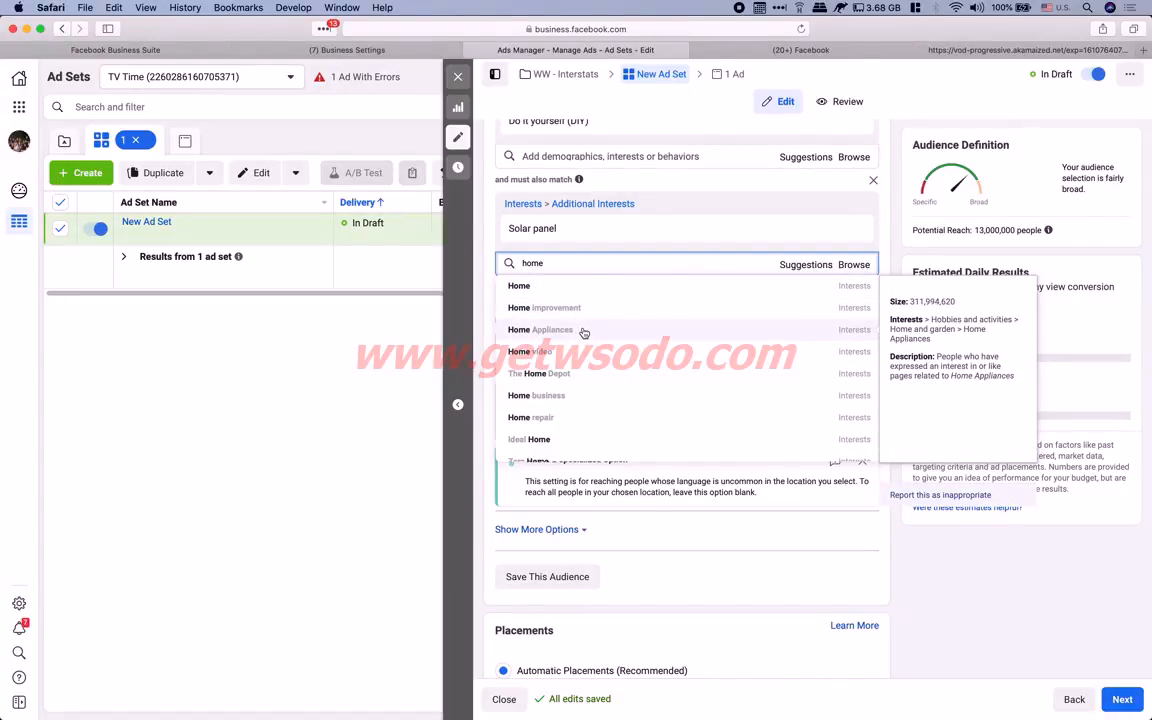
scroll(584, 340, down, 3)
scroll(579, 357, down, 5)
scroll(566, 382, down, 6)
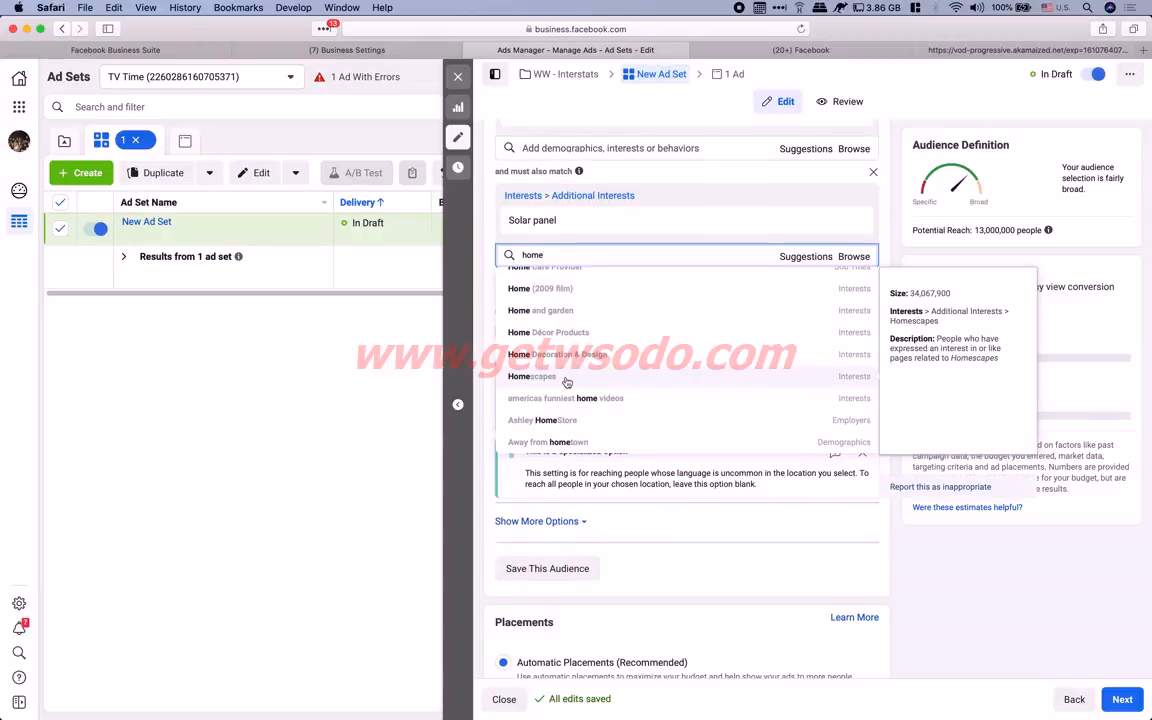
scroll(640, 273, up, 3)
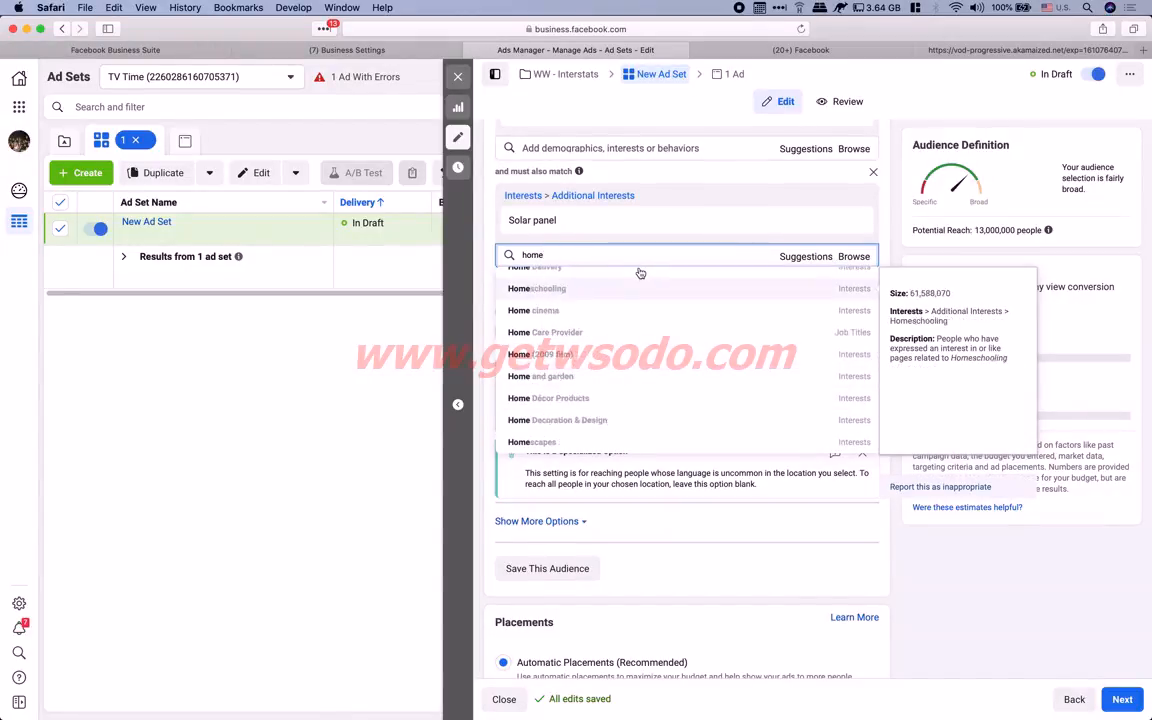
Search 'ele', add Electric generator as a must-also-match interest, and copy its name
double_click(557, 255)
text(electric)
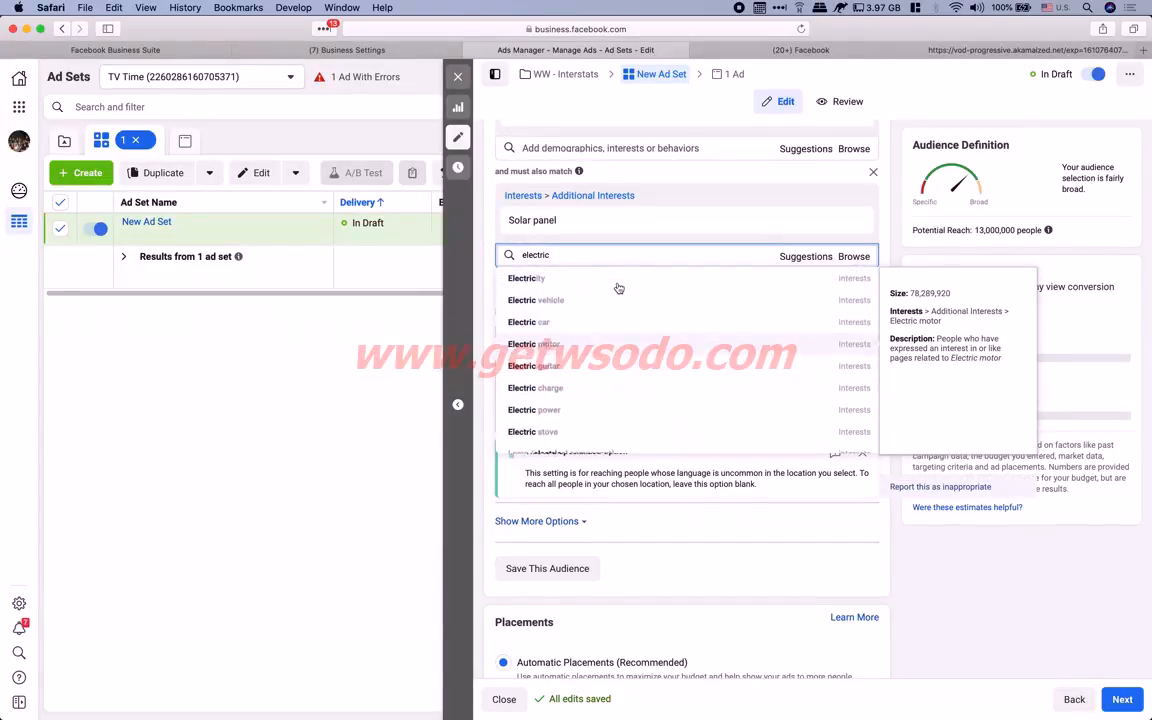
scroll(615, 287, up, 1)
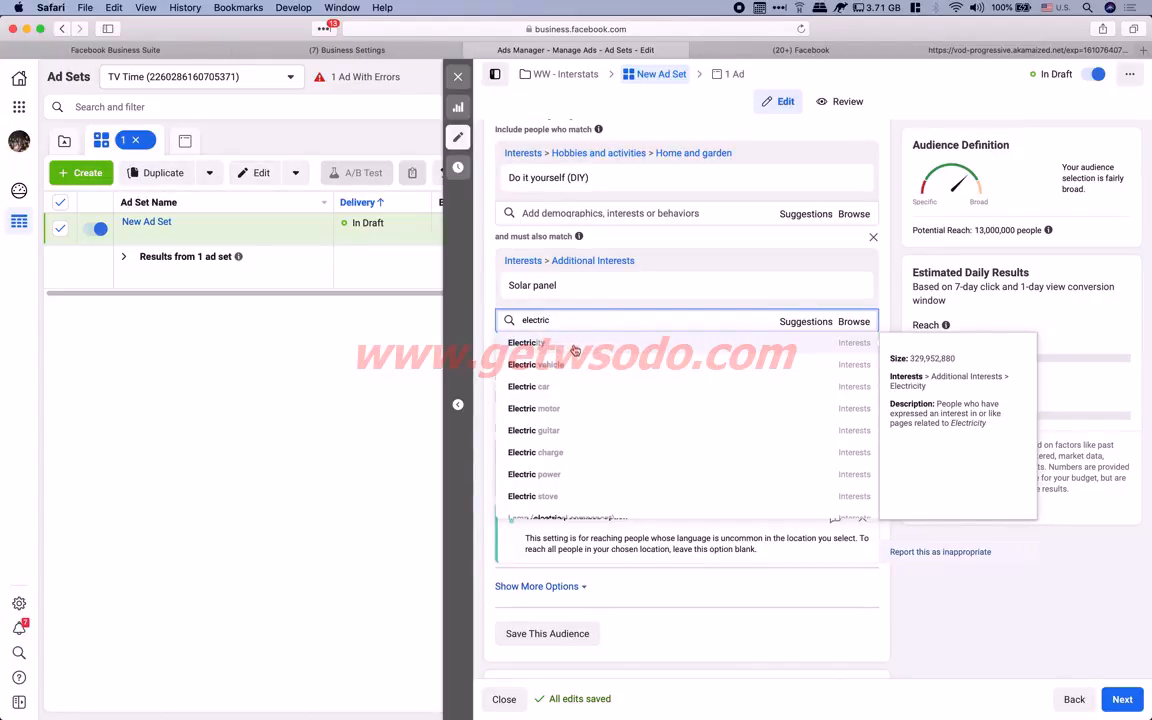
scroll(590, 463, down, 3)
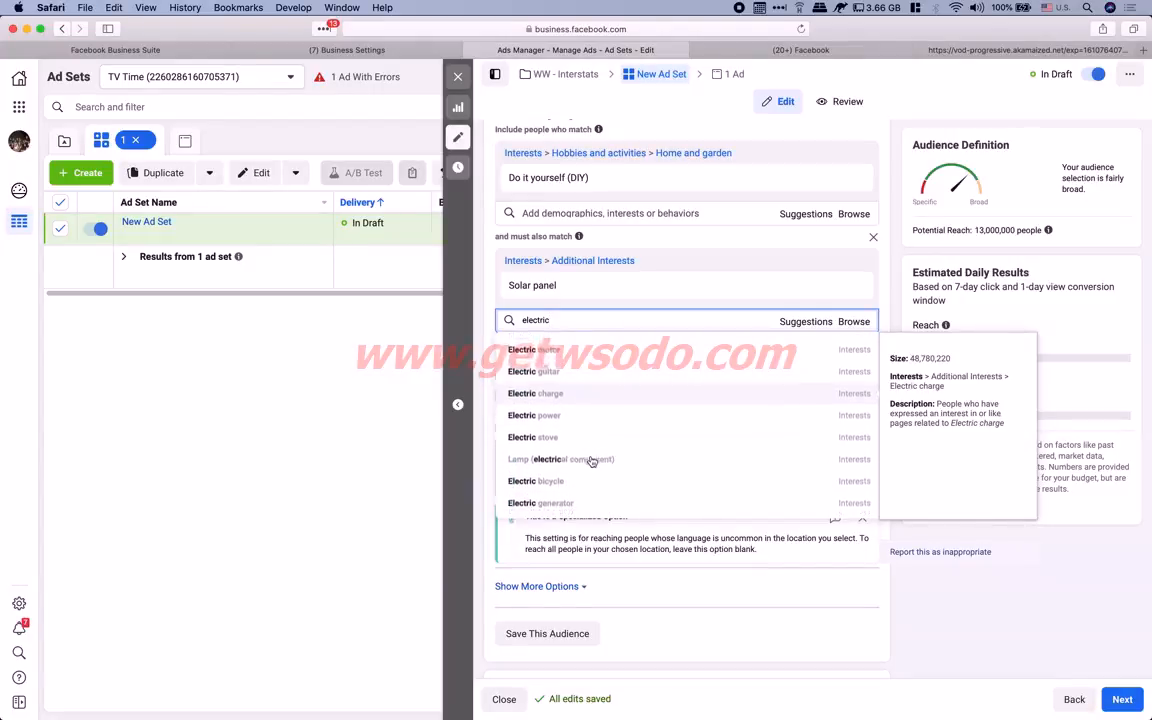
scroll(606, 447, down, 3)
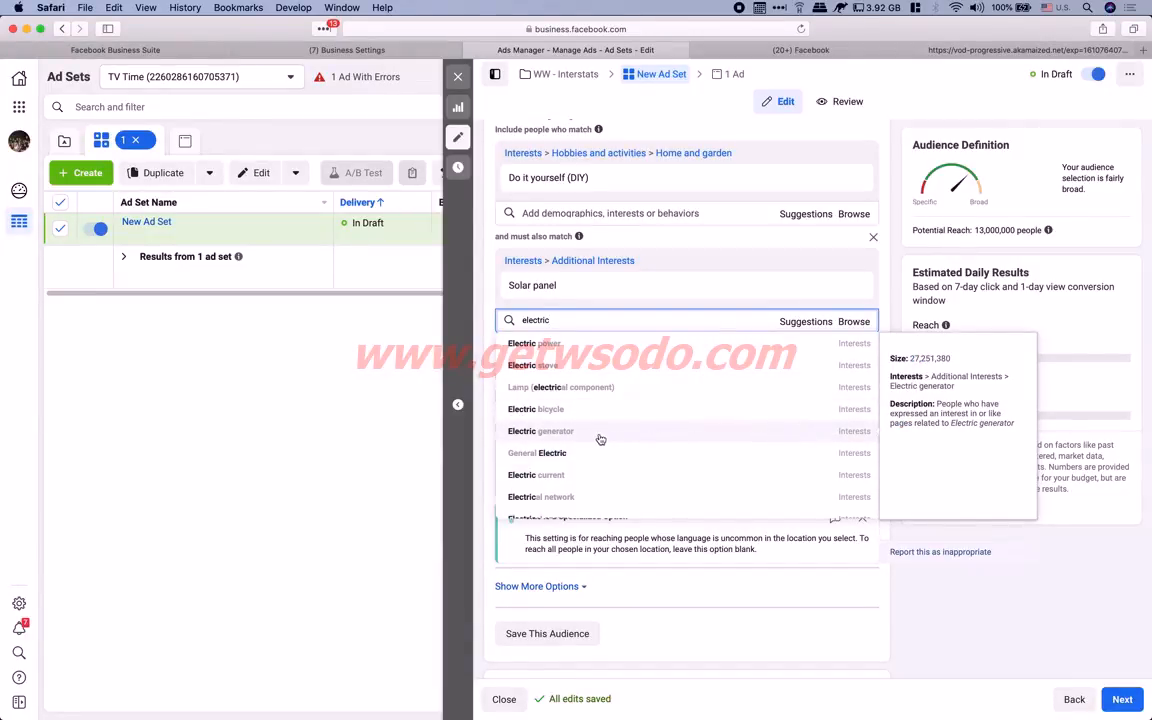
scroll(603, 439, down, 2)
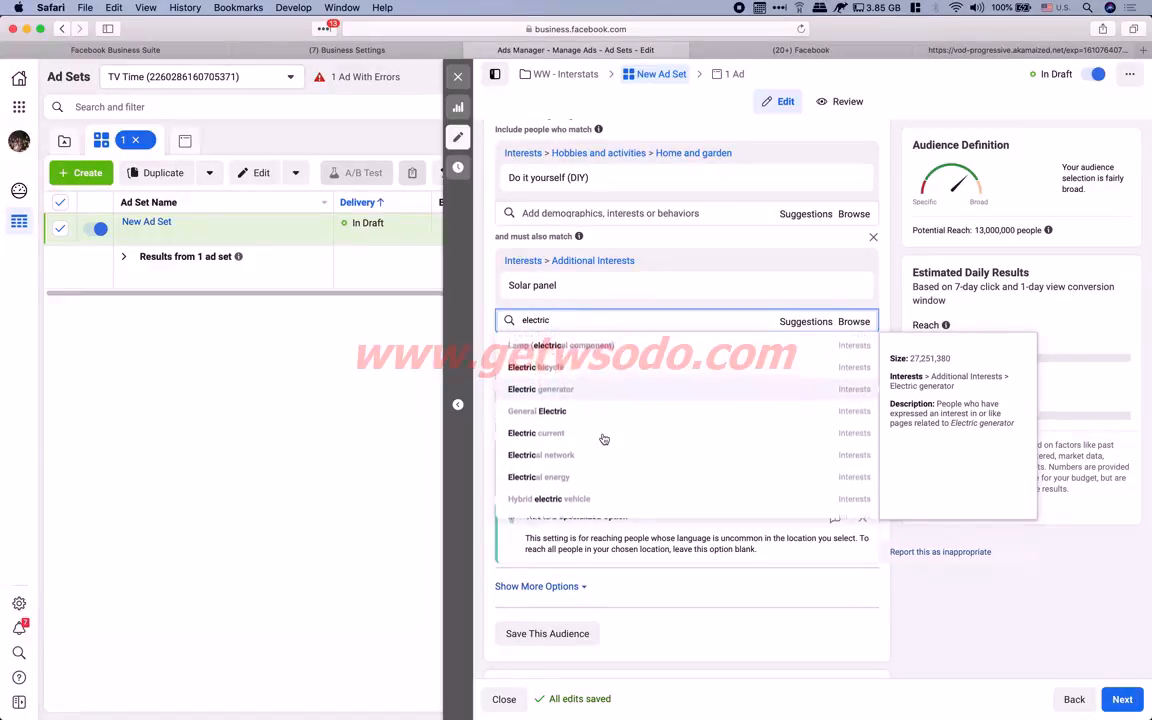
scroll(603, 439, up, 1)
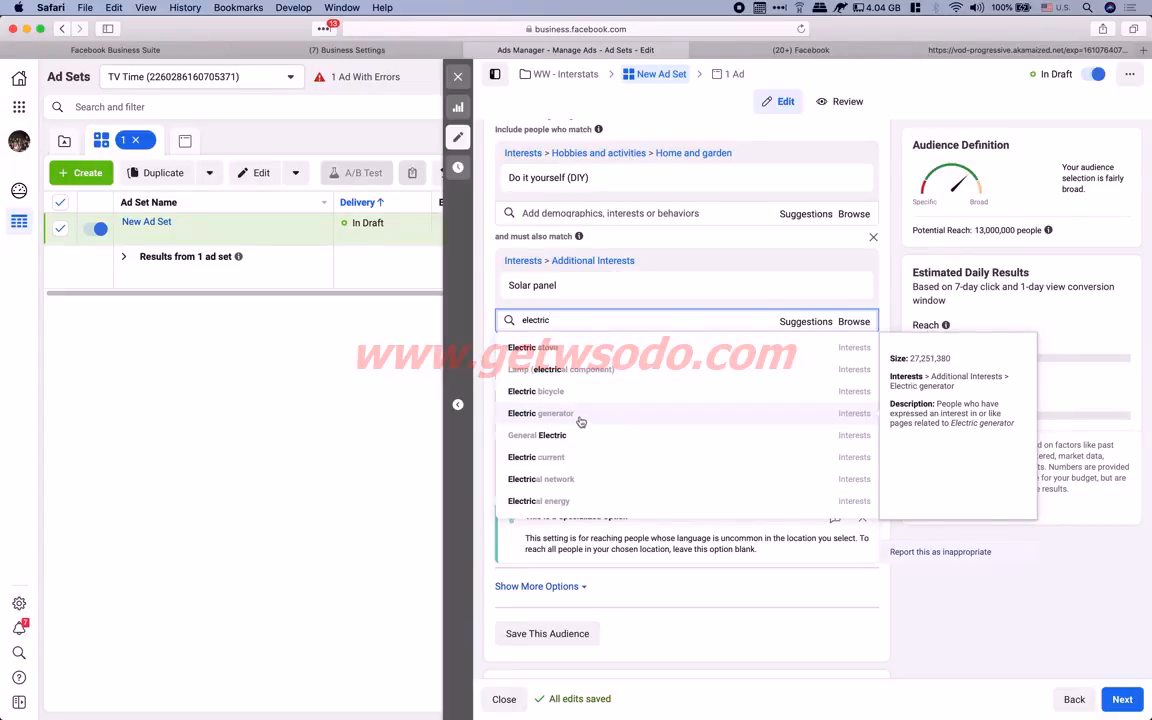
click(574, 414)
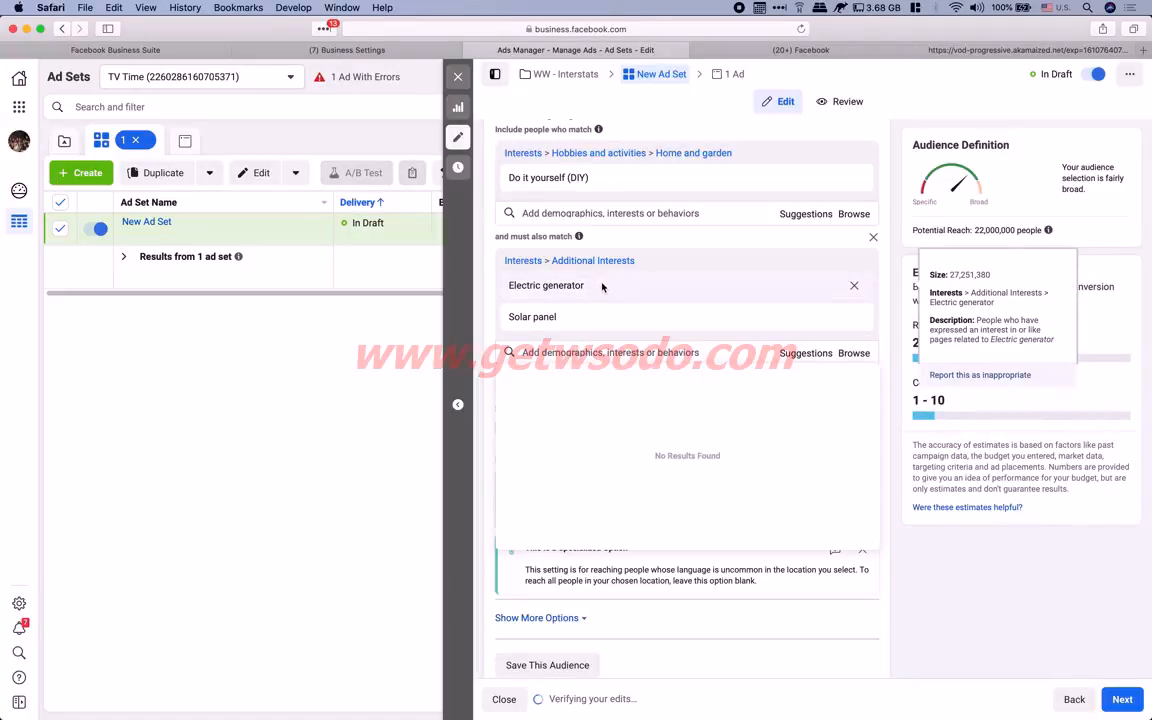
drag(584, 285, 505, 285)
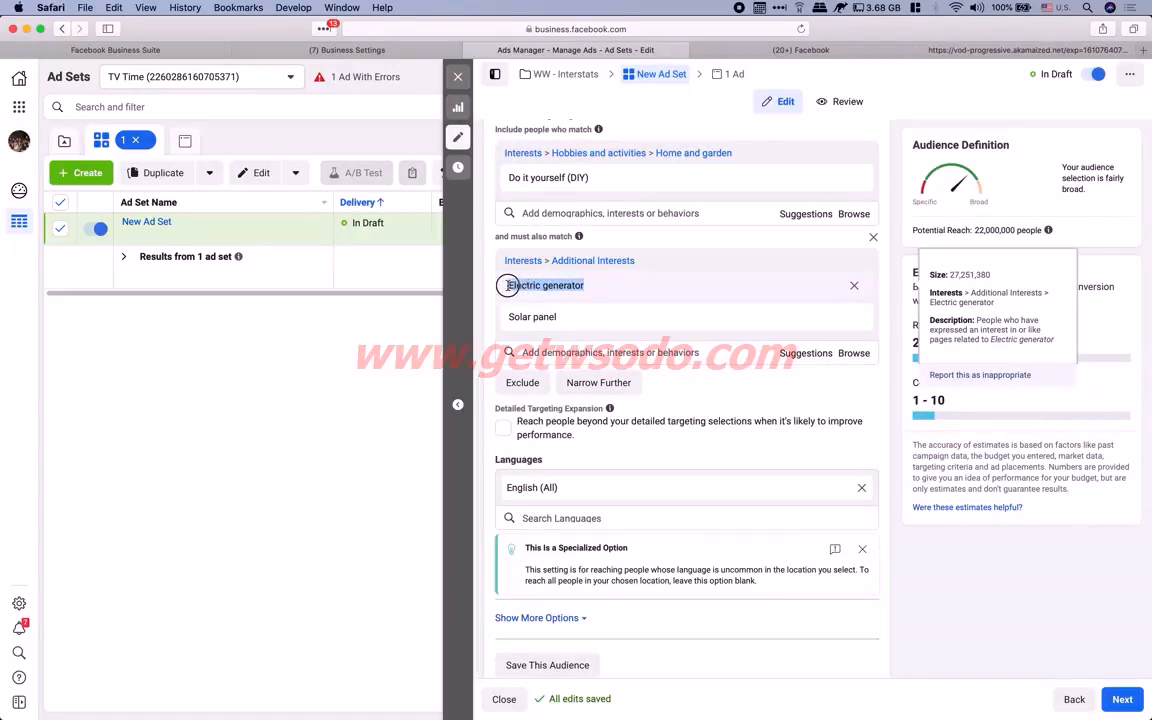
right_click(557, 289)
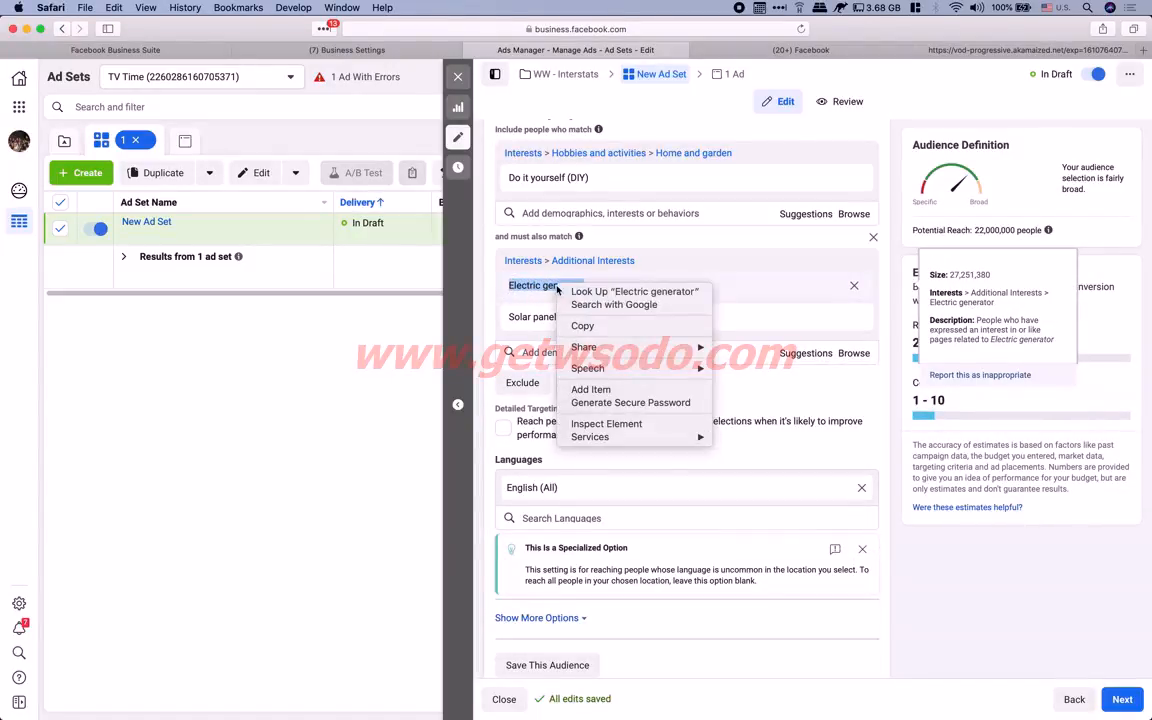
click(603, 328)
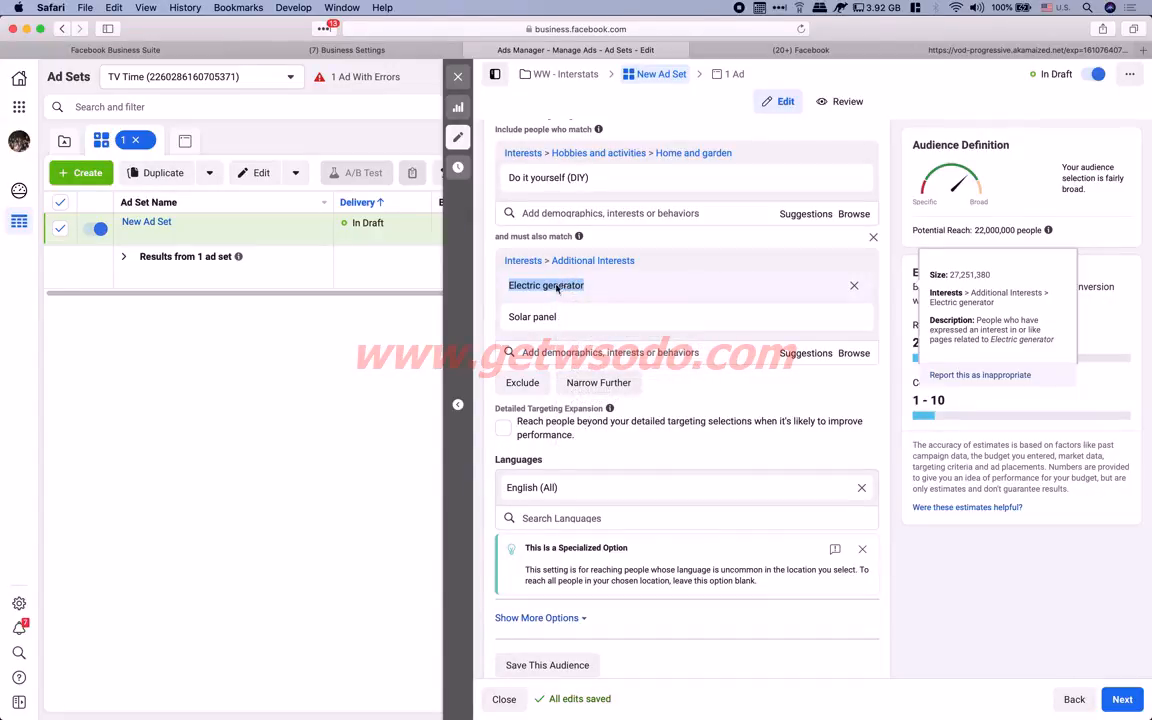
Paste Electric generator on a new line under Do it yourself (DIY) in the note
key(ctrl+Left)
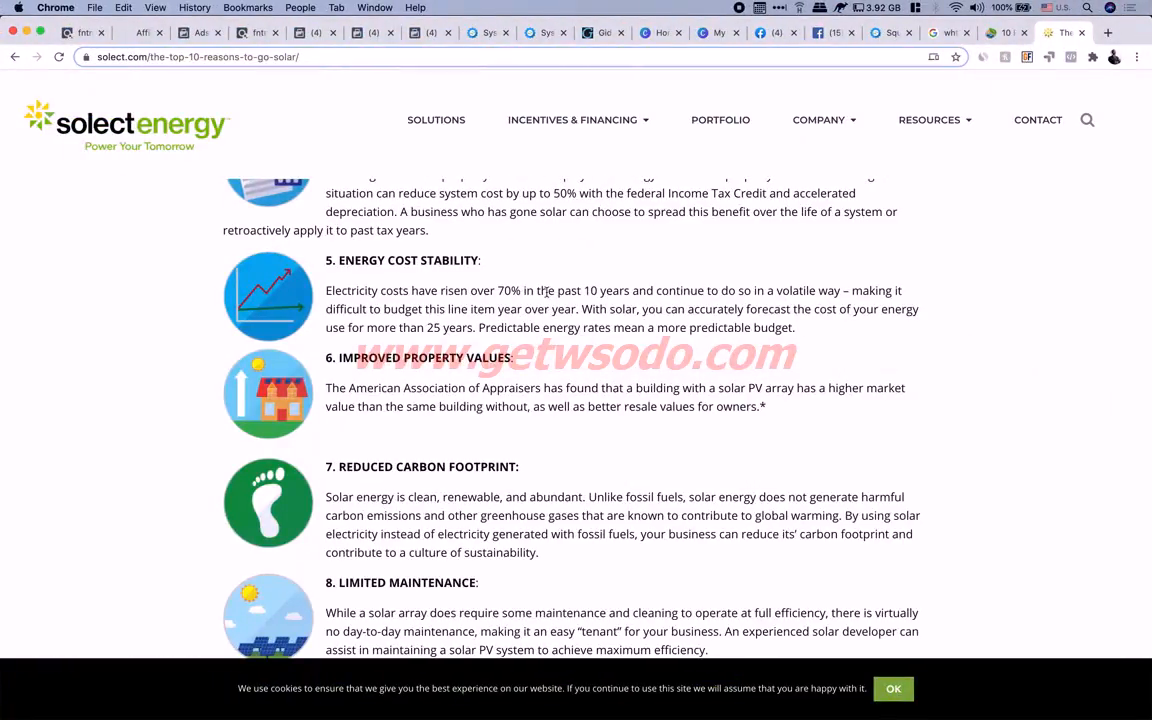
key(super+Tab)
key(super+Tab)
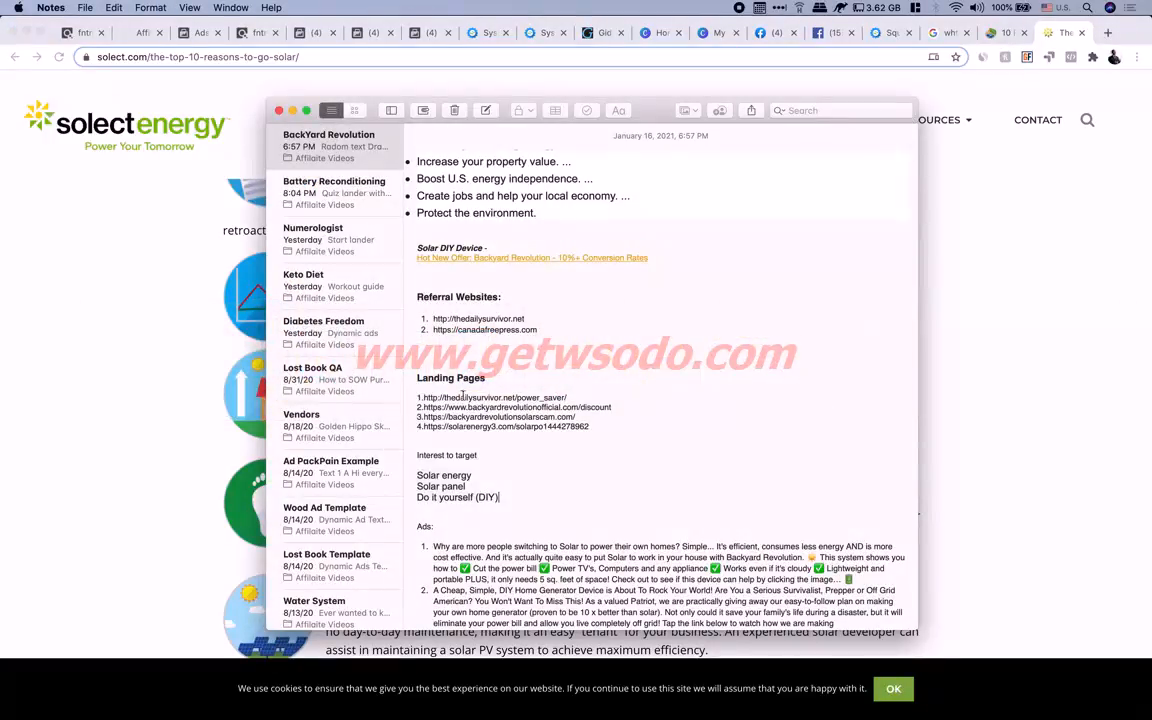
click(512, 503)
key(Return)
key(super+v)
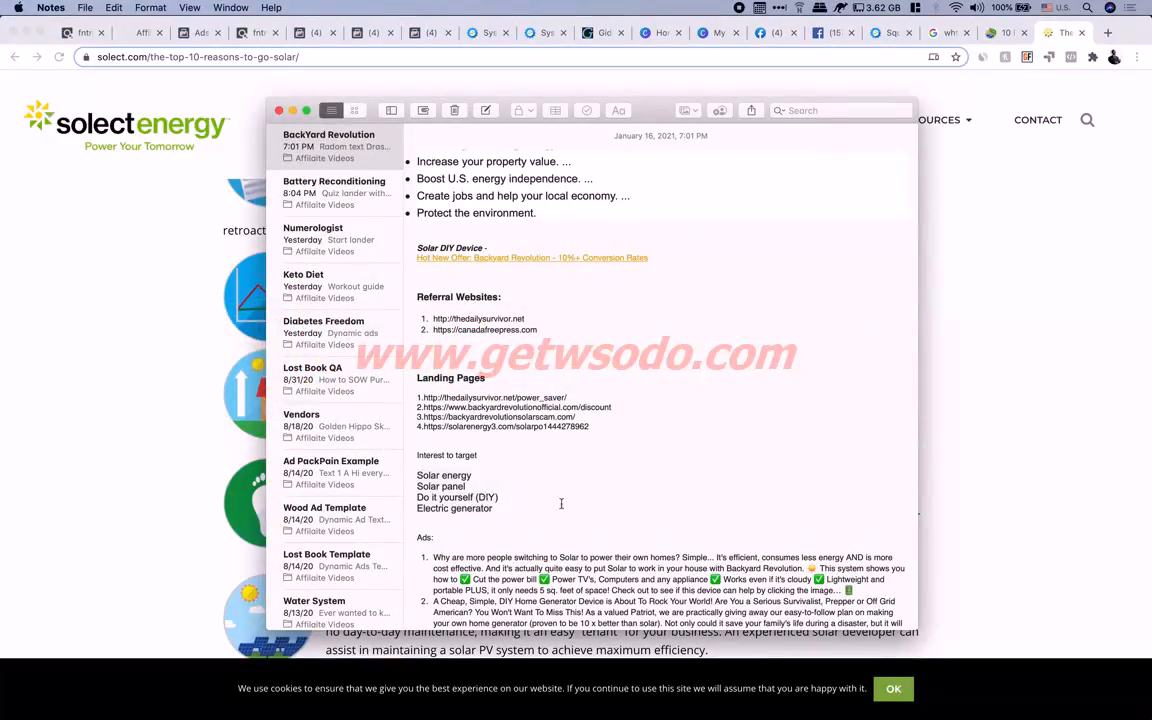
key(ctrl+Right)
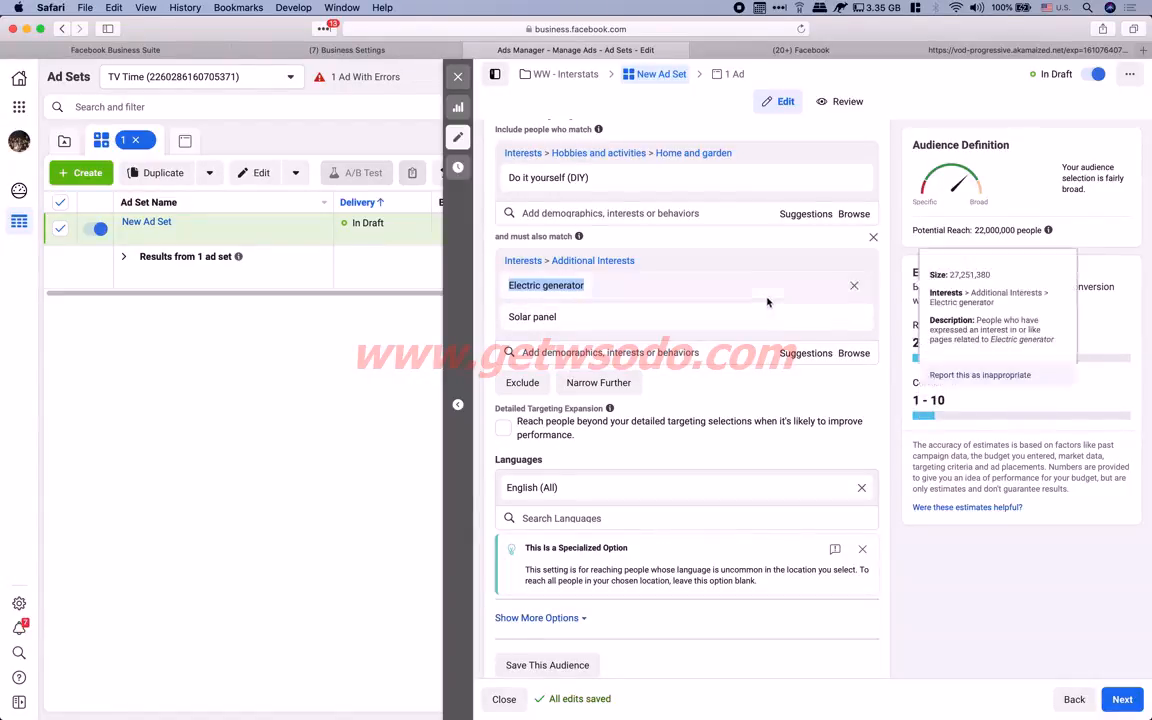
Remove Solar panel from the narrowing group, dropping potential reach from 22,000,000 to 12,000,000
click(948, 242)
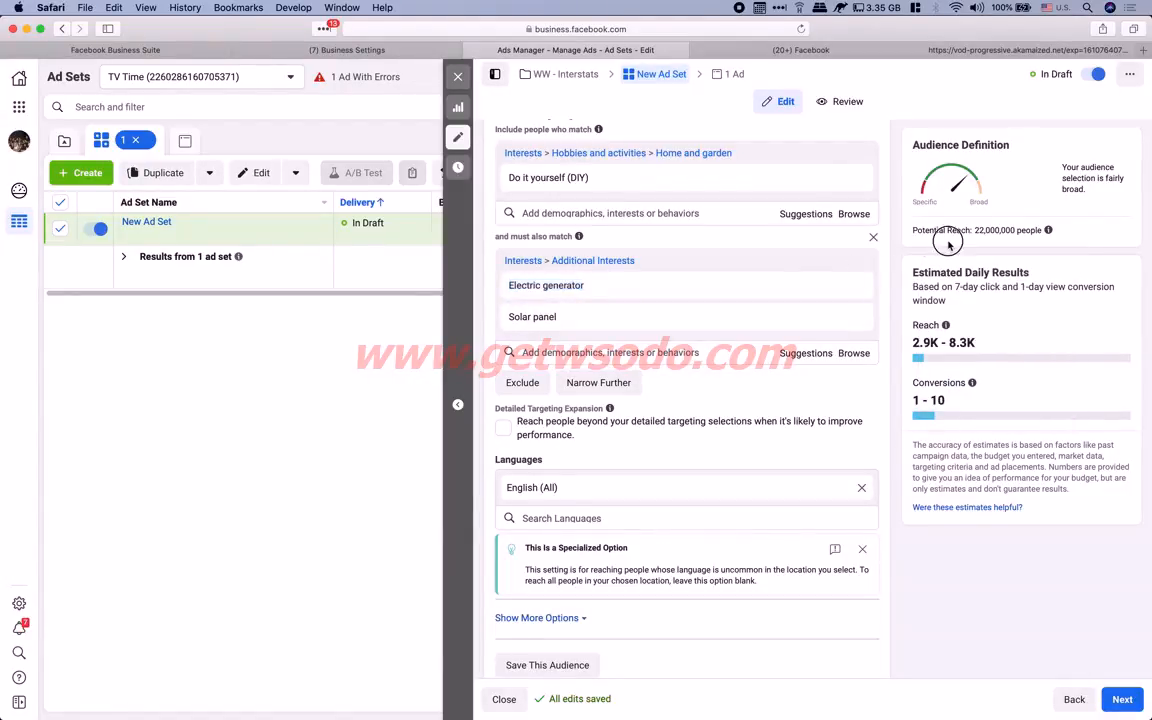
drag(975, 229, 1012, 229)
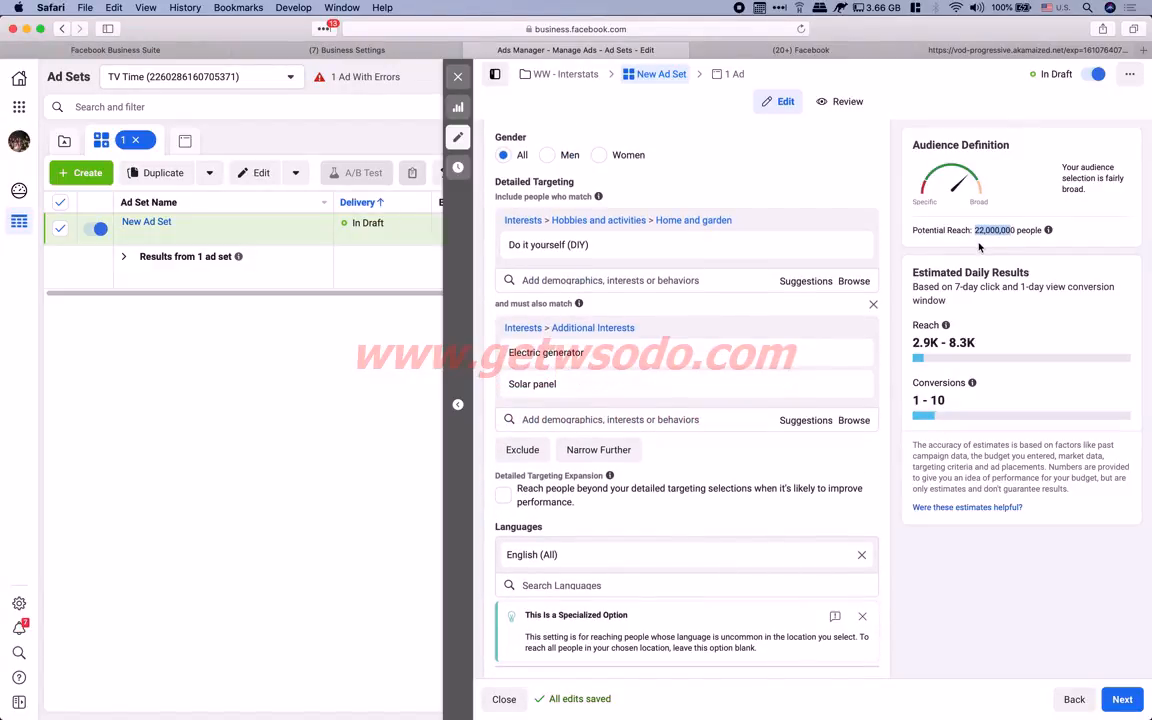
mouse_move(509, 249)
mouse_move(537, 358)
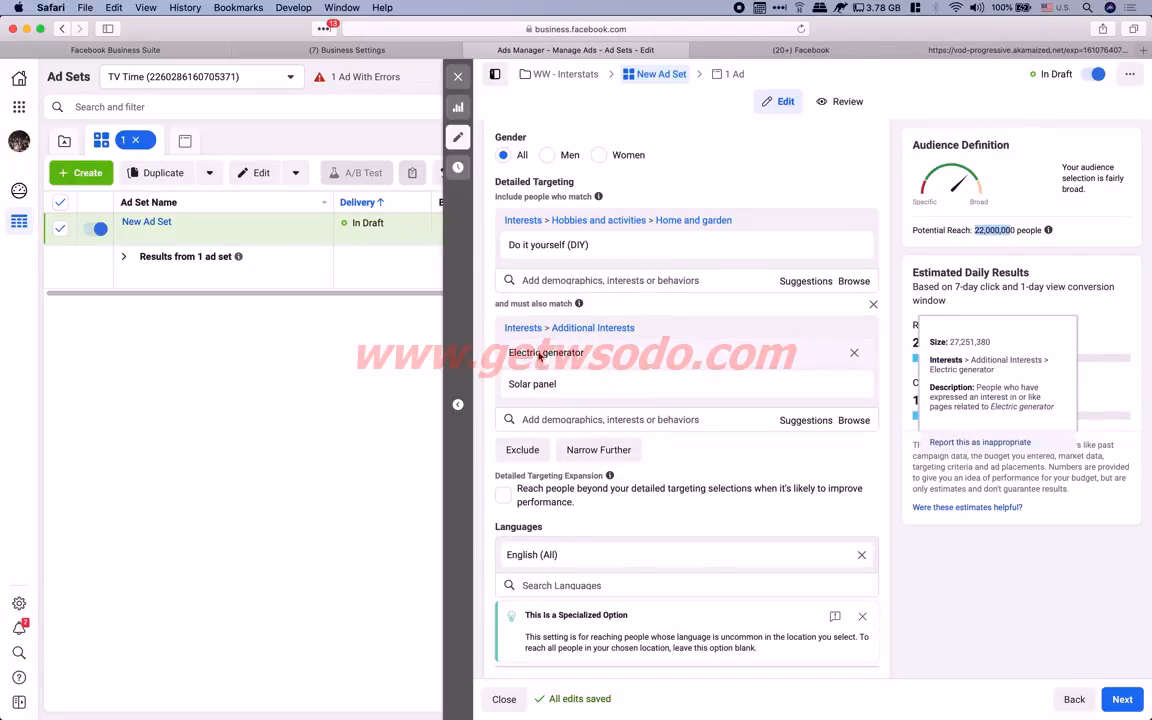
mouse_move(541, 393)
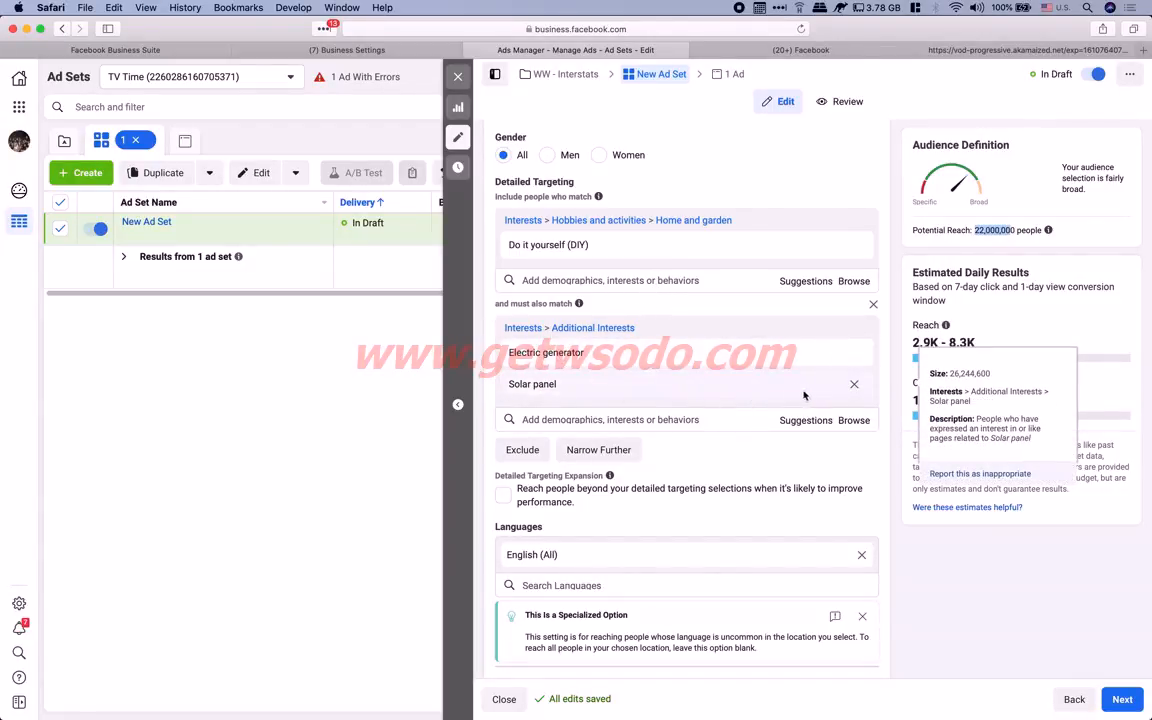
click(854, 386)
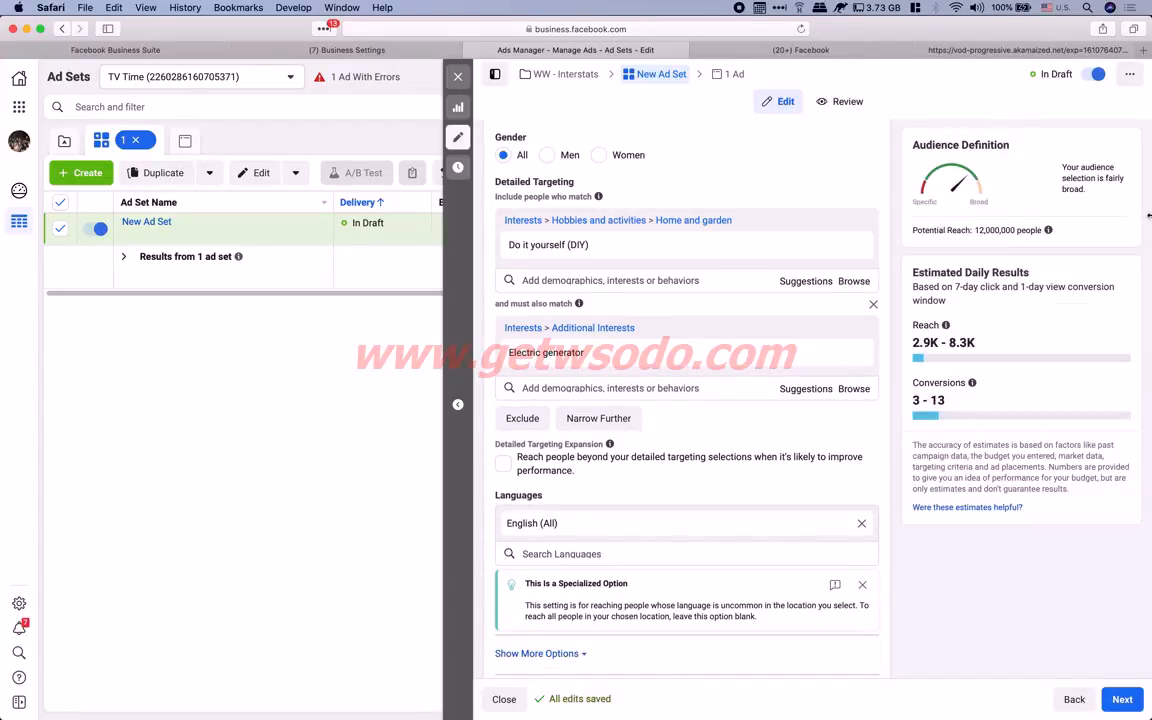
drag(975, 230, 1010, 231)
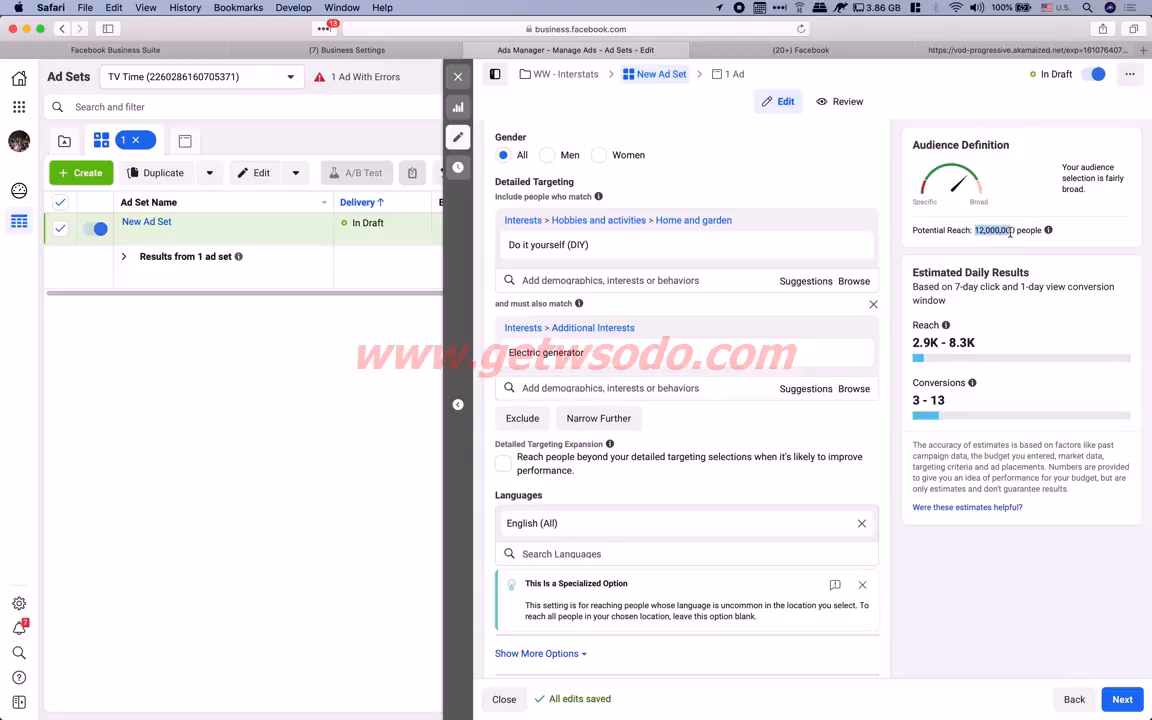
click(897, 266)
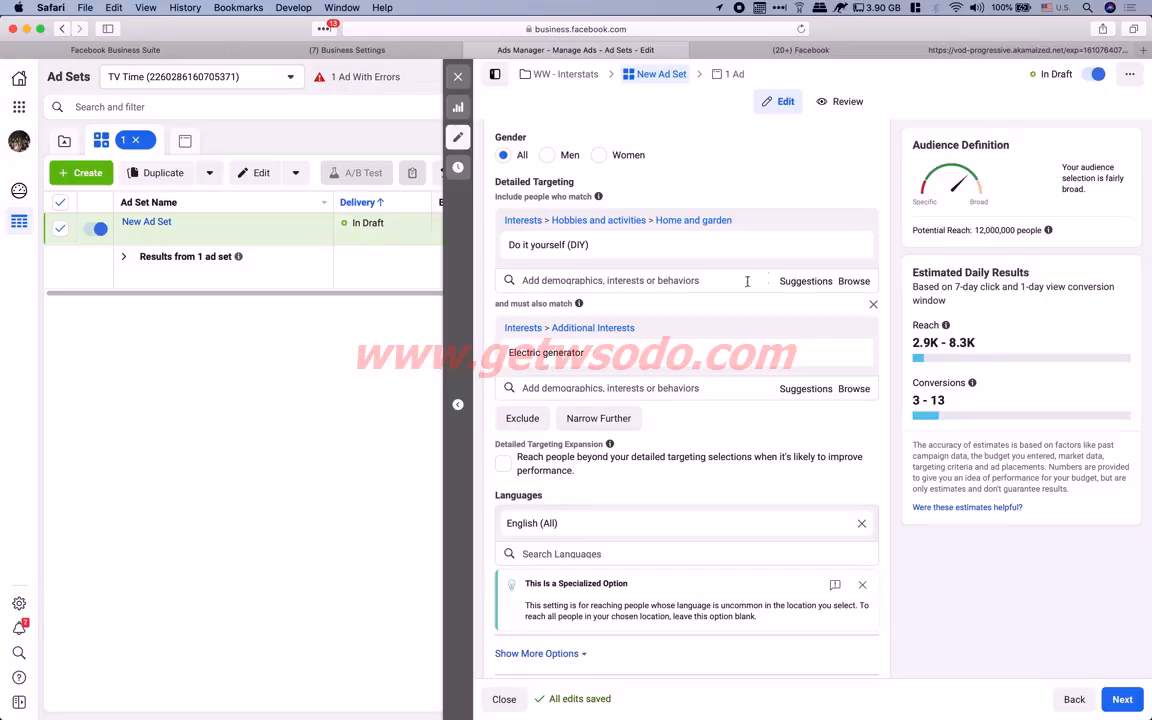
key(ctrl+Left)
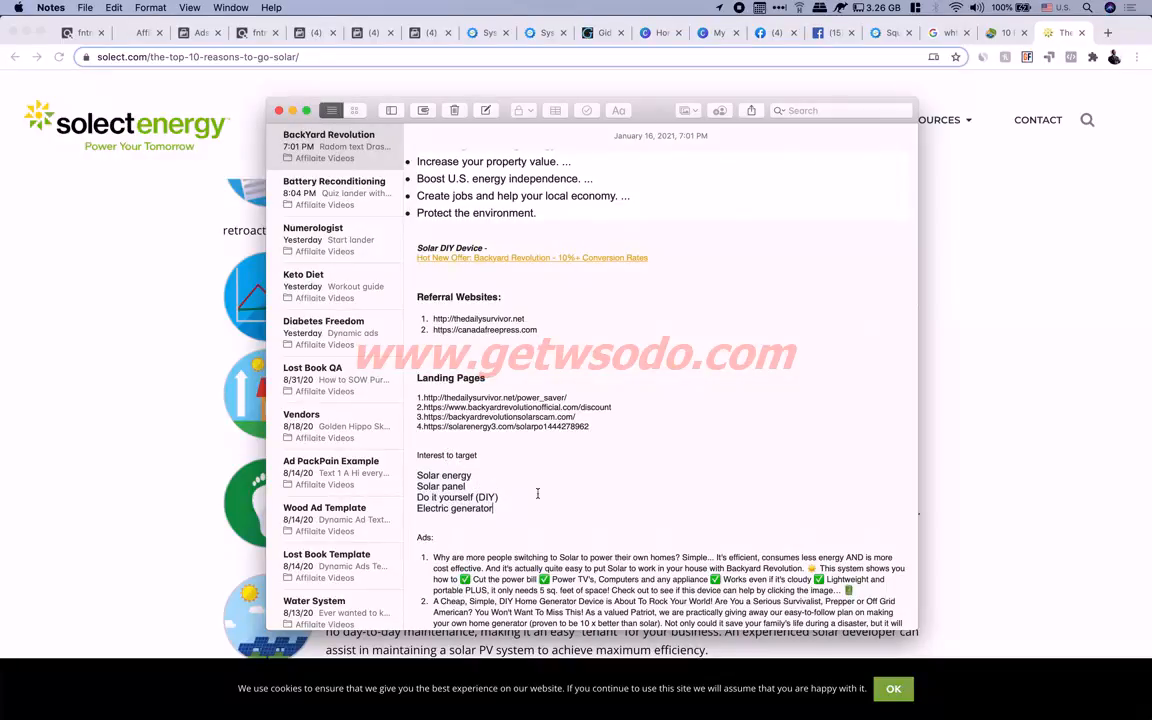
Delete the Solar energy line and its leftover blank line from the note's interest list
drag(499, 497, 418, 495)
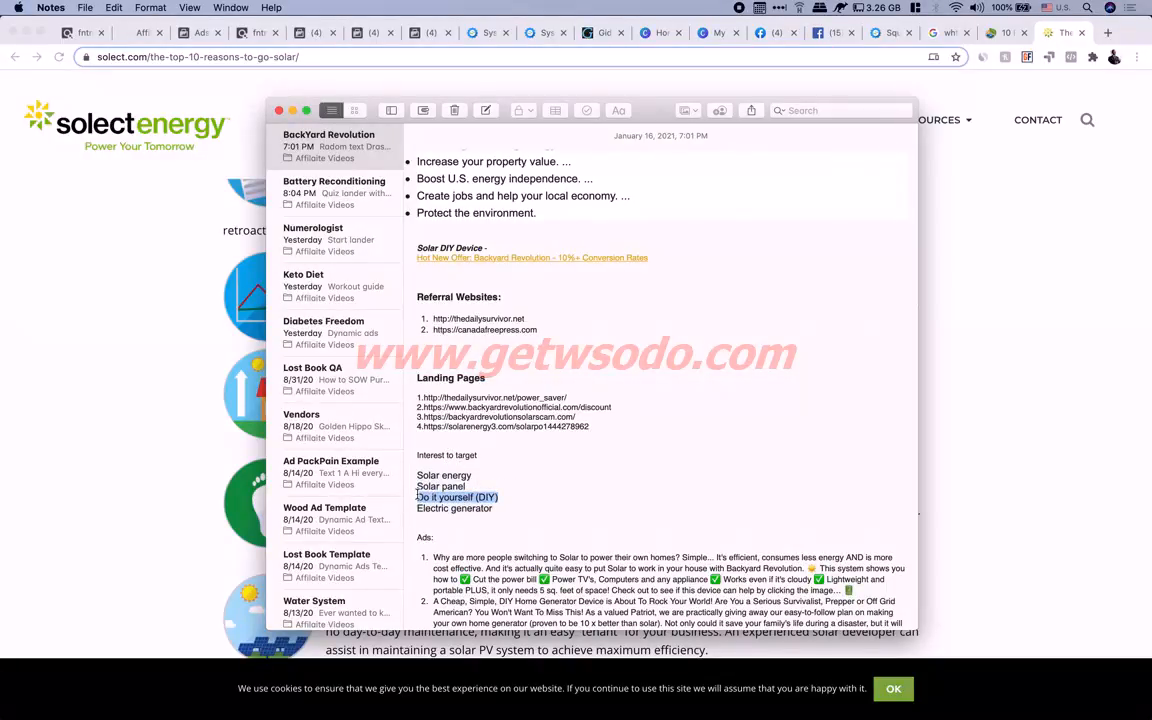
drag(490, 478, 420, 476)
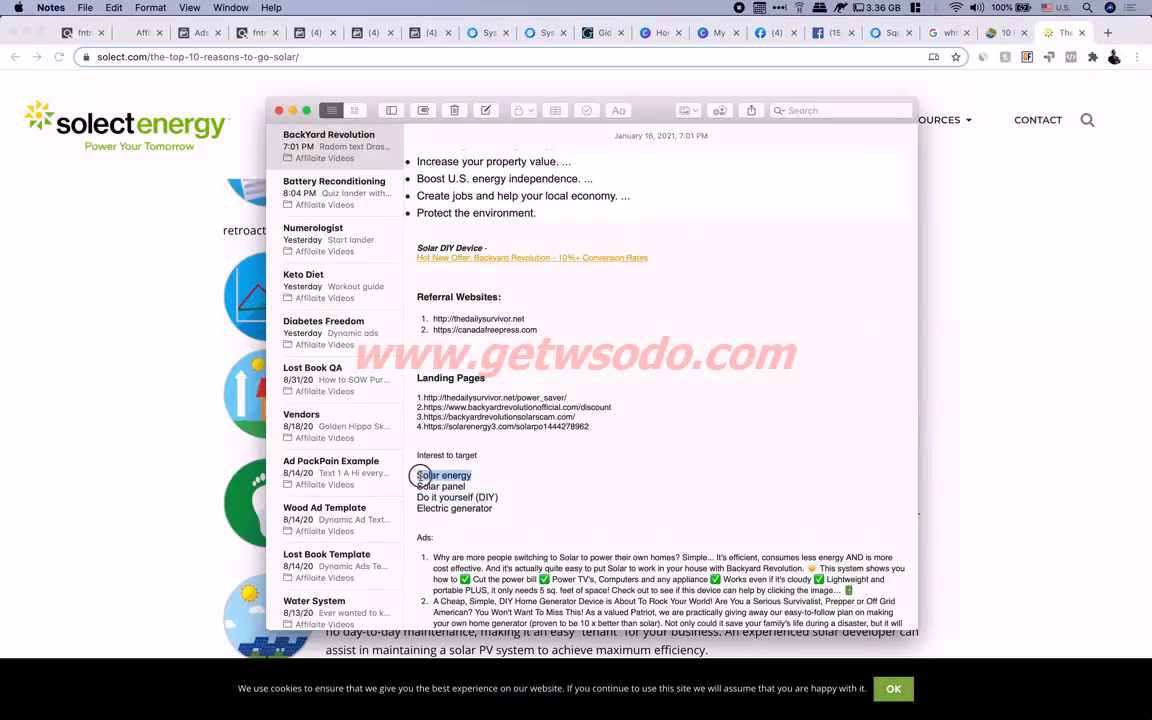
key(BackSpace)
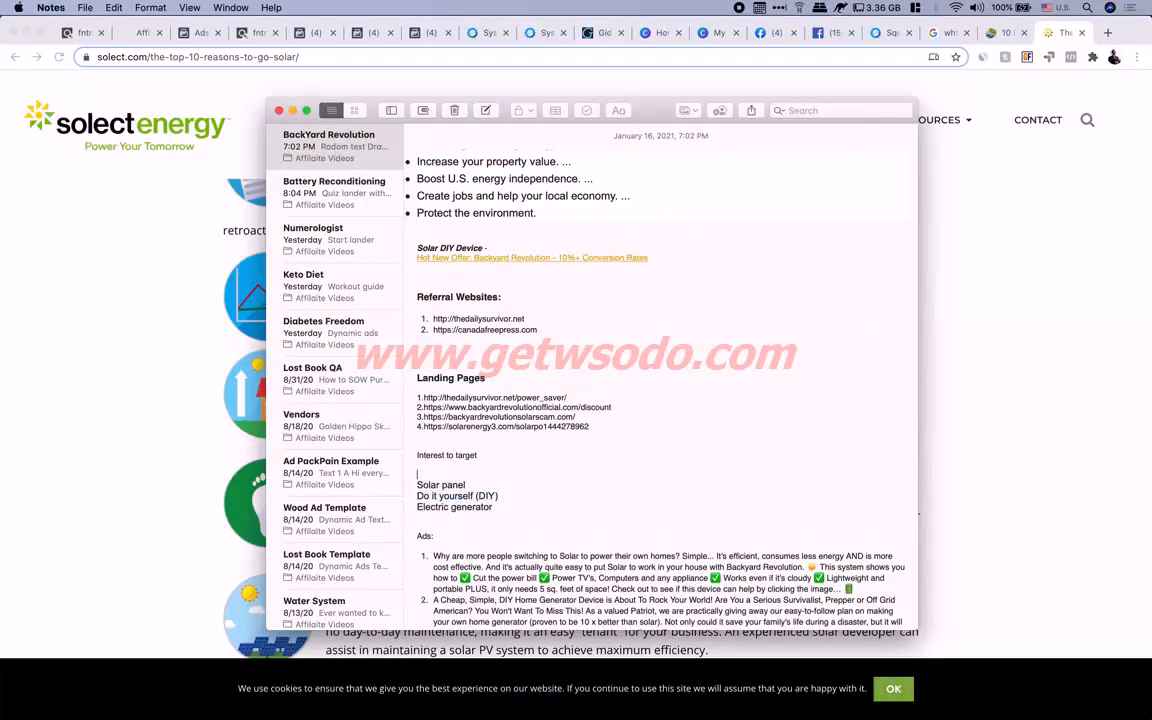
key(BackSpace)
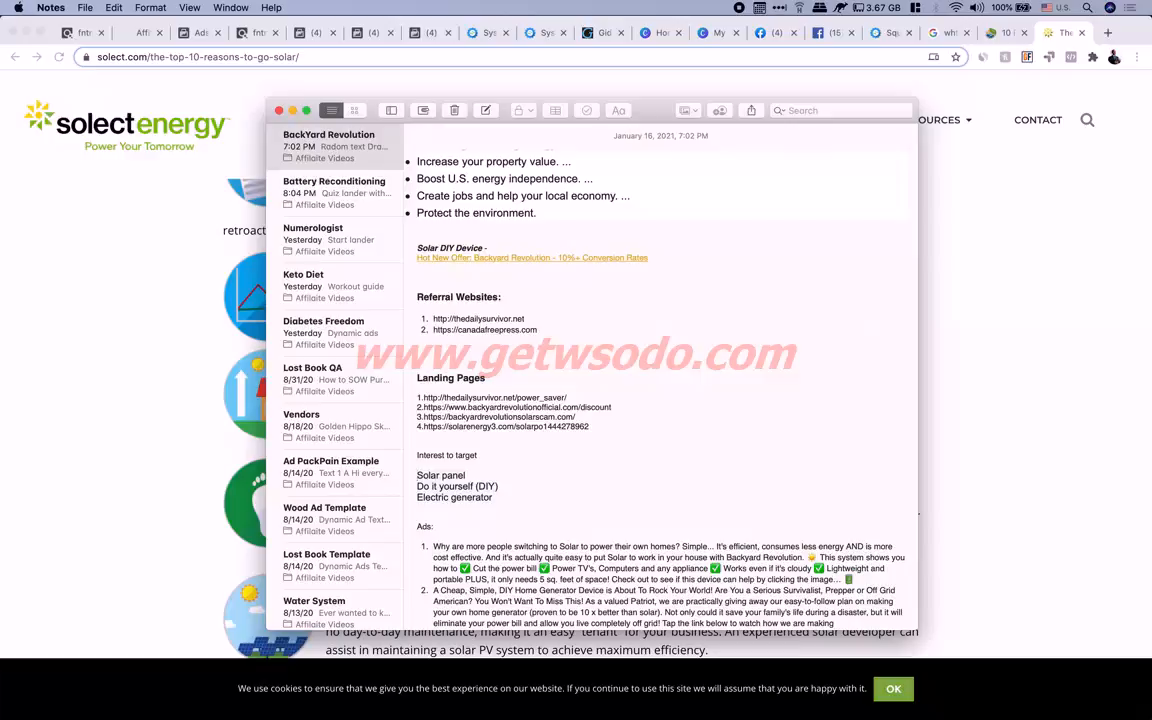
drag(467, 476, 494, 482)
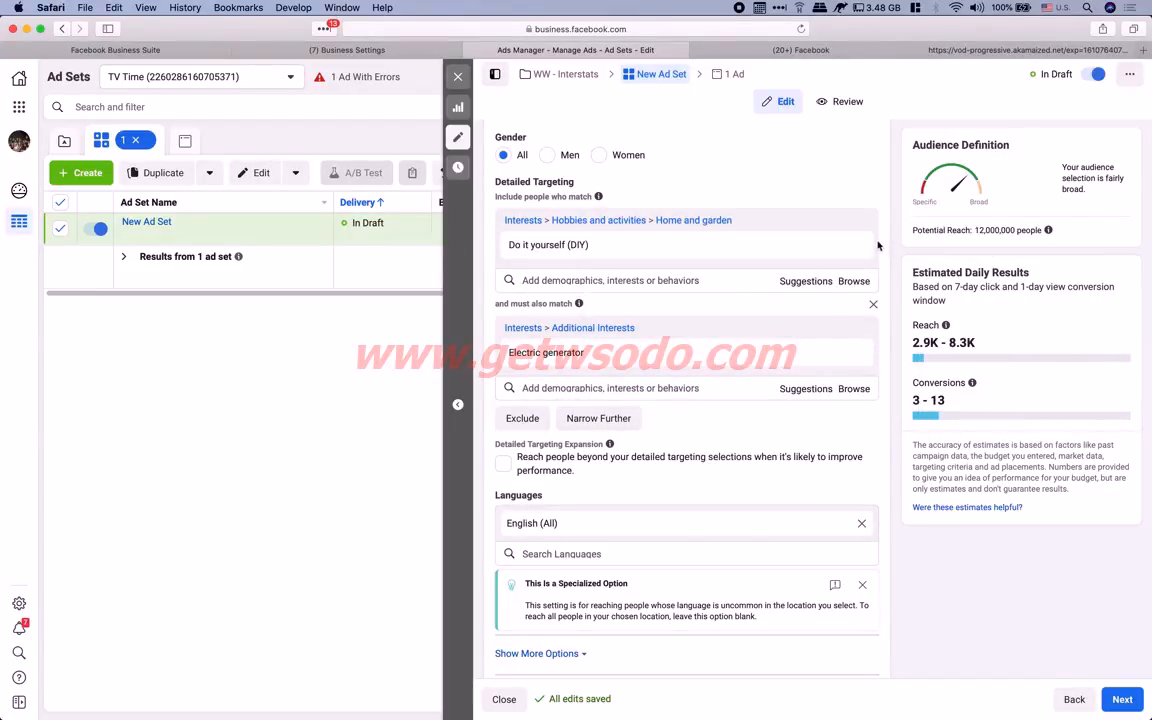
scroll(668, 336, down, 2)
scroll(668, 336, down, 3)
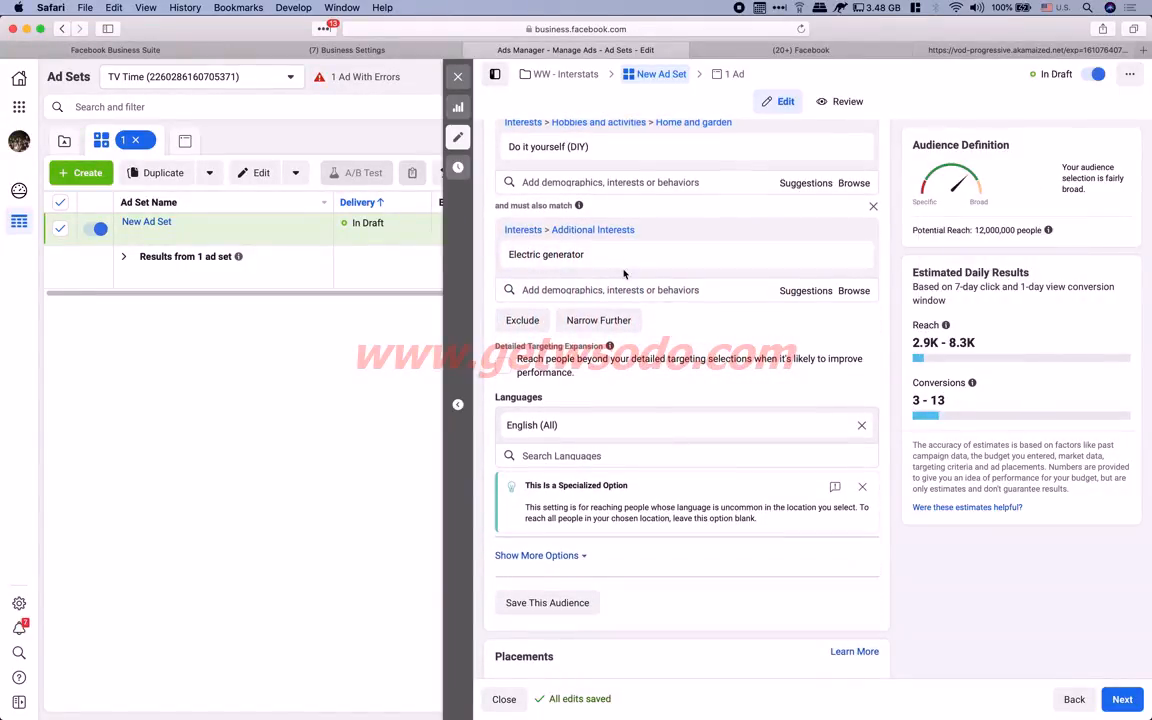
scroll(543, 298, down, 5)
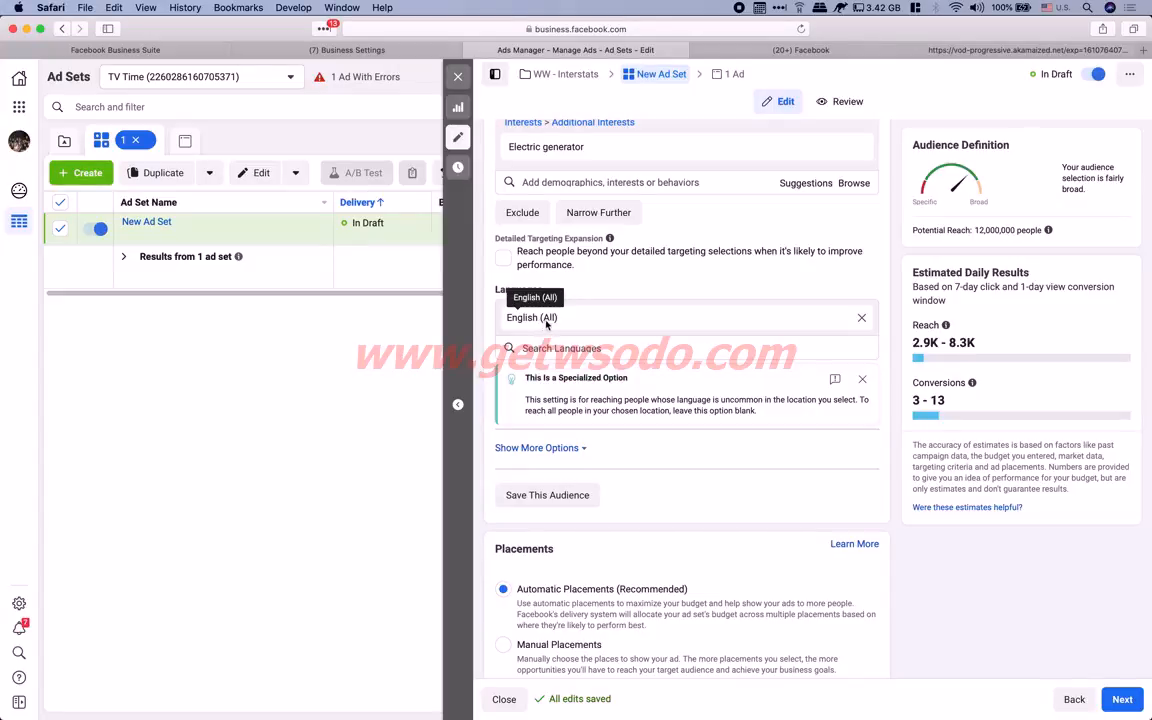
scroll(597, 319, down, 4)
scroll(597, 319, down, 8)
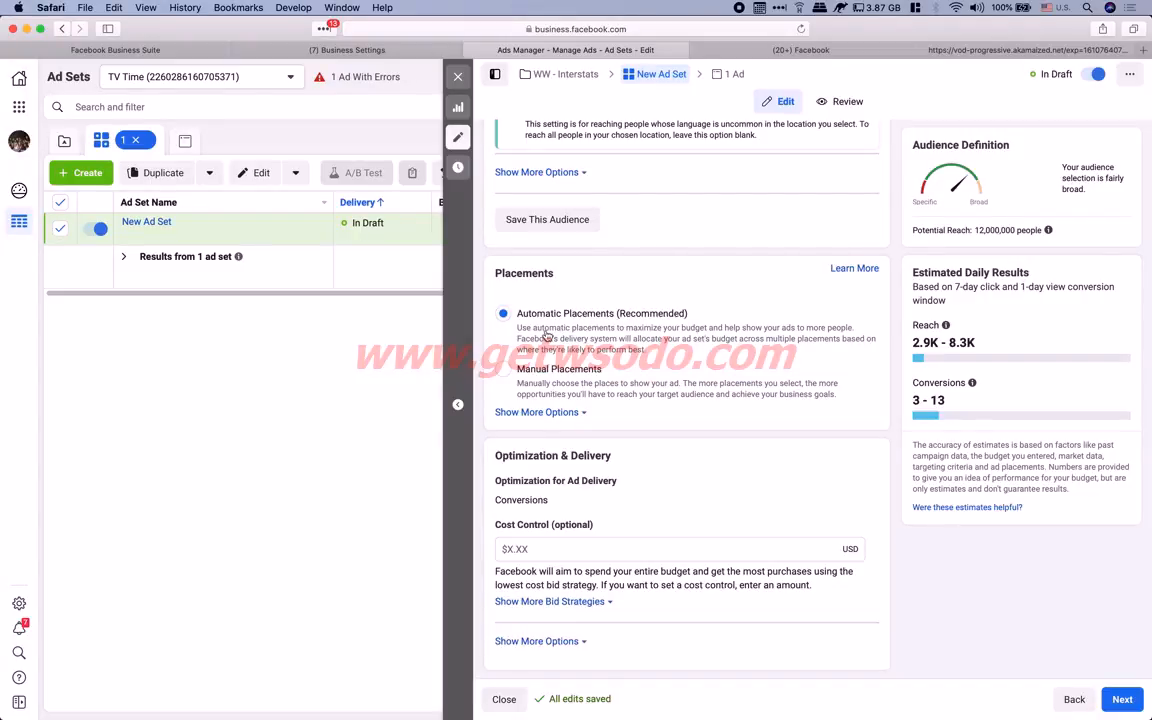
Select Manual Placements and review the Platforms and Placements lists
click(505, 371)
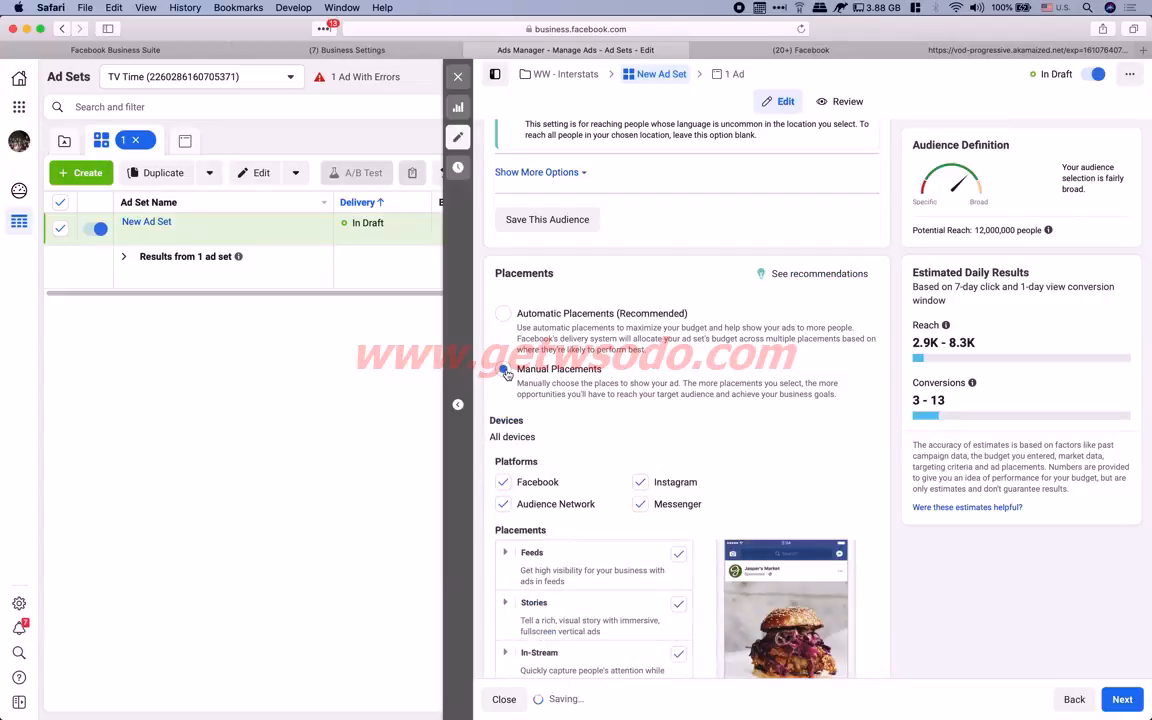
scroll(793, 391, down, 2)
scroll(793, 391, down, 3)
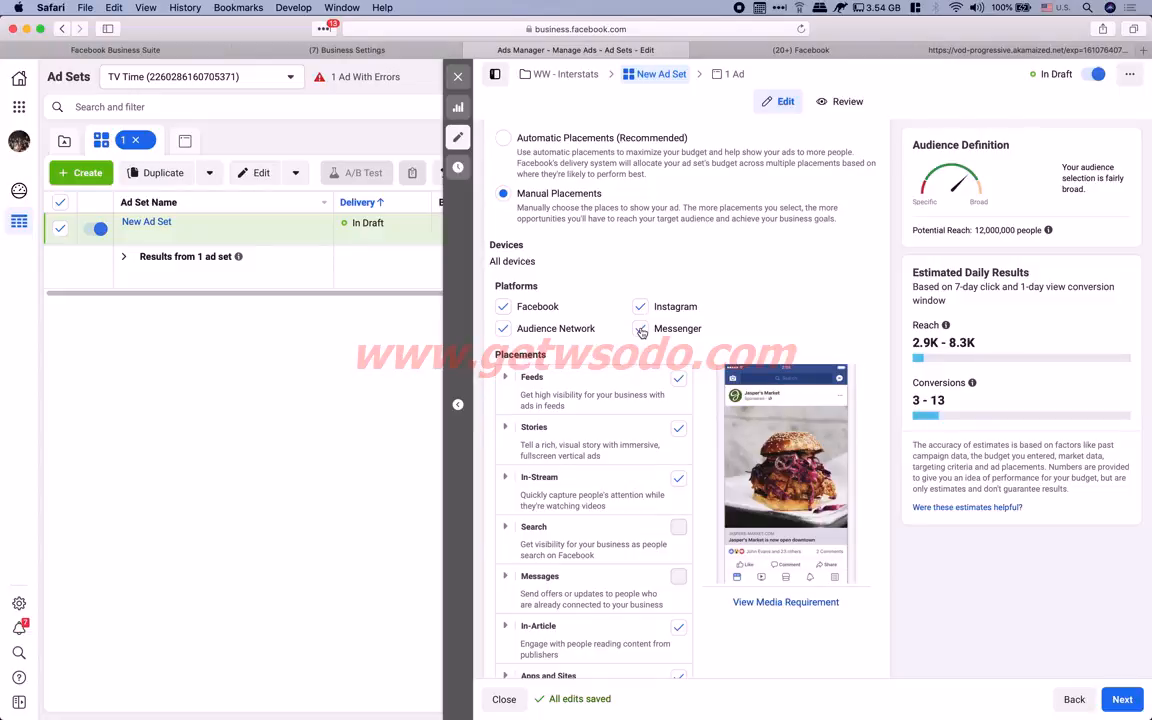
scroll(645, 330, down, 1)
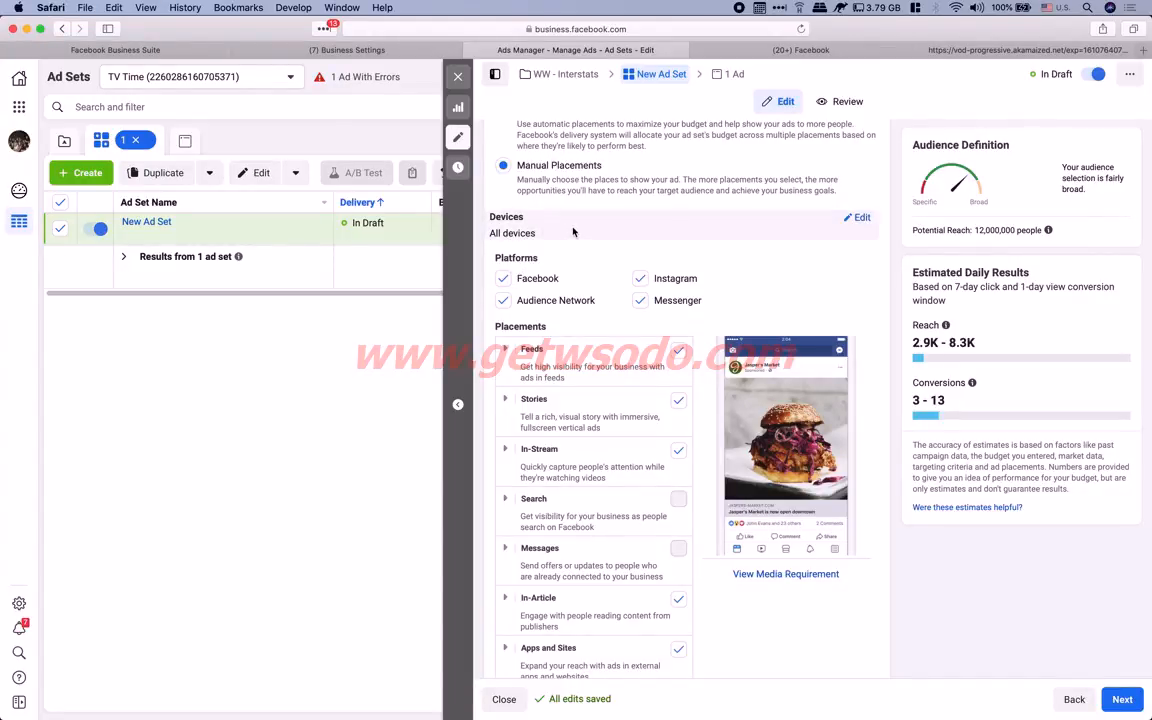
scroll(573, 232, up, 10)
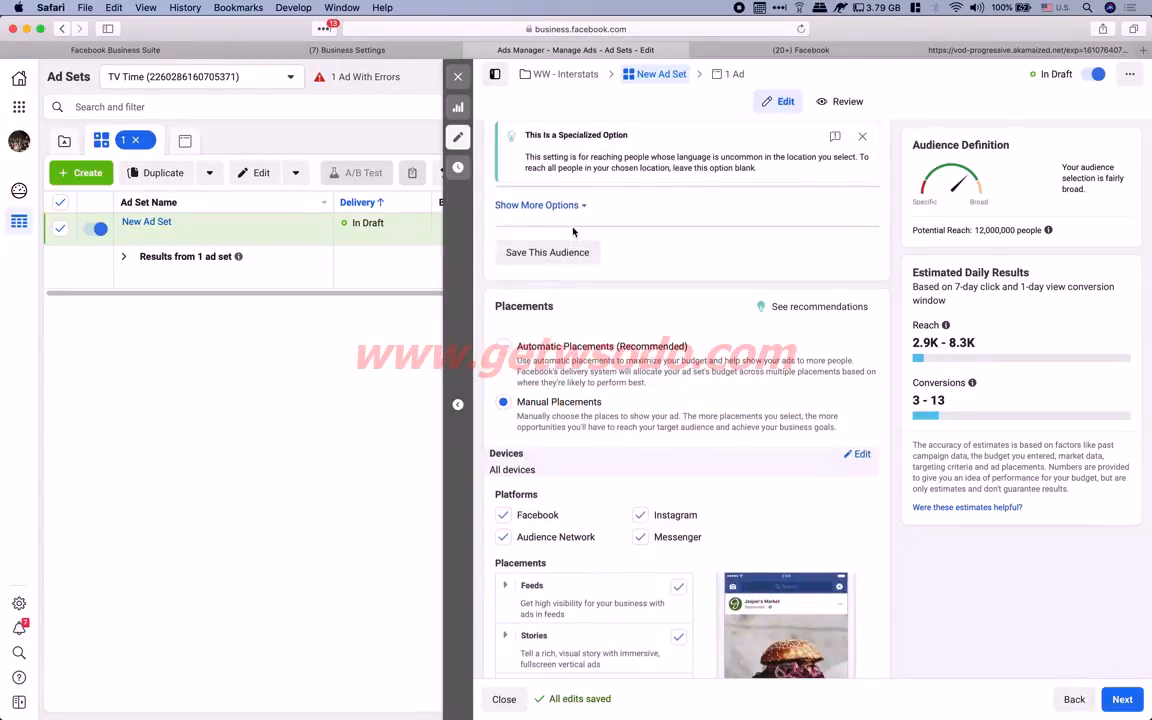
Search existing custom audiences, finding none, then glance at the systeme.io funnel tabs
scroll(573, 232, up, 5)
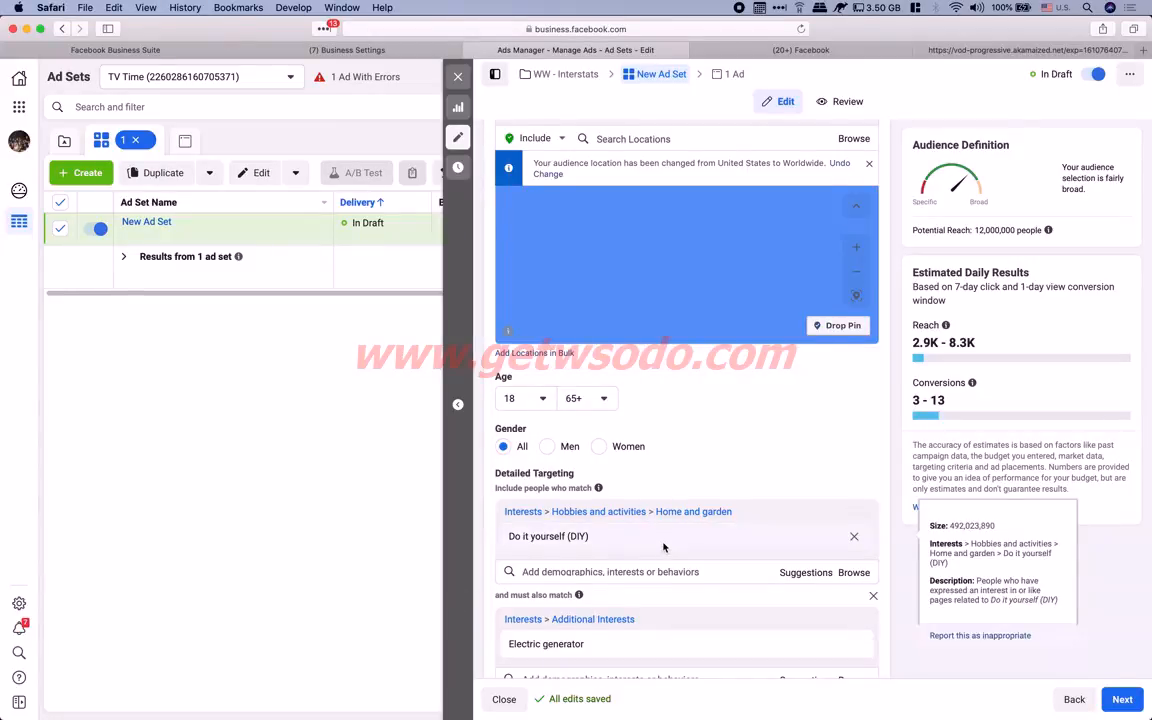
scroll(663, 545, up, 5)
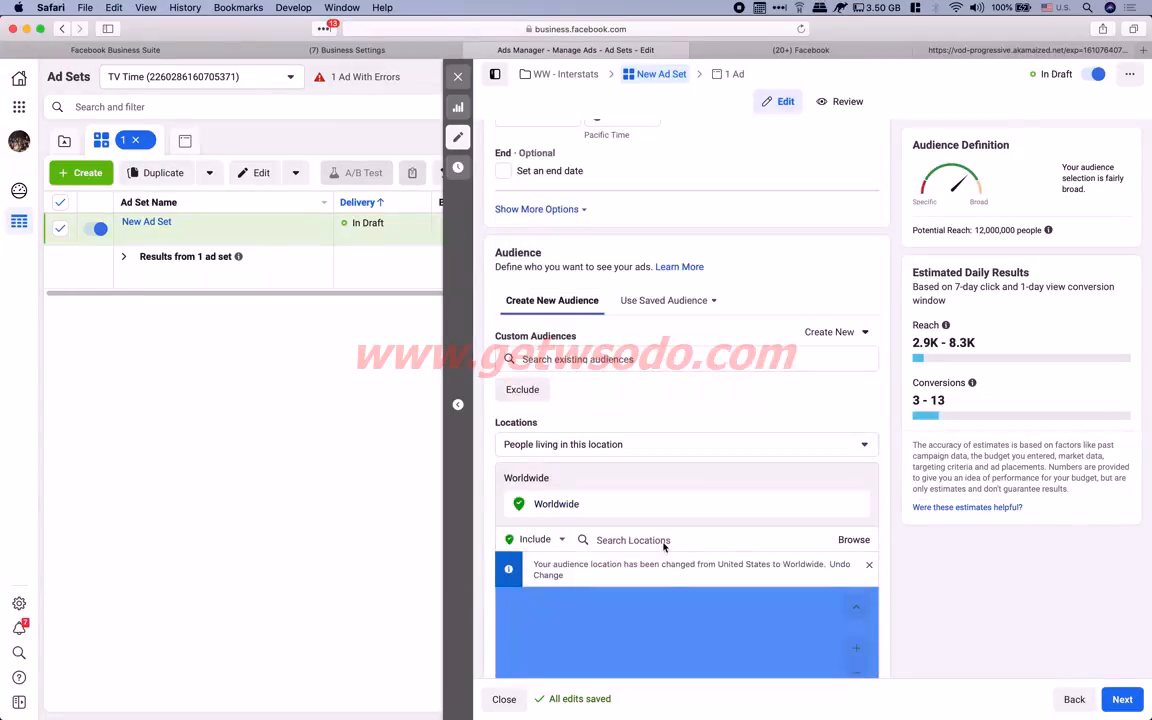
click(600, 358)
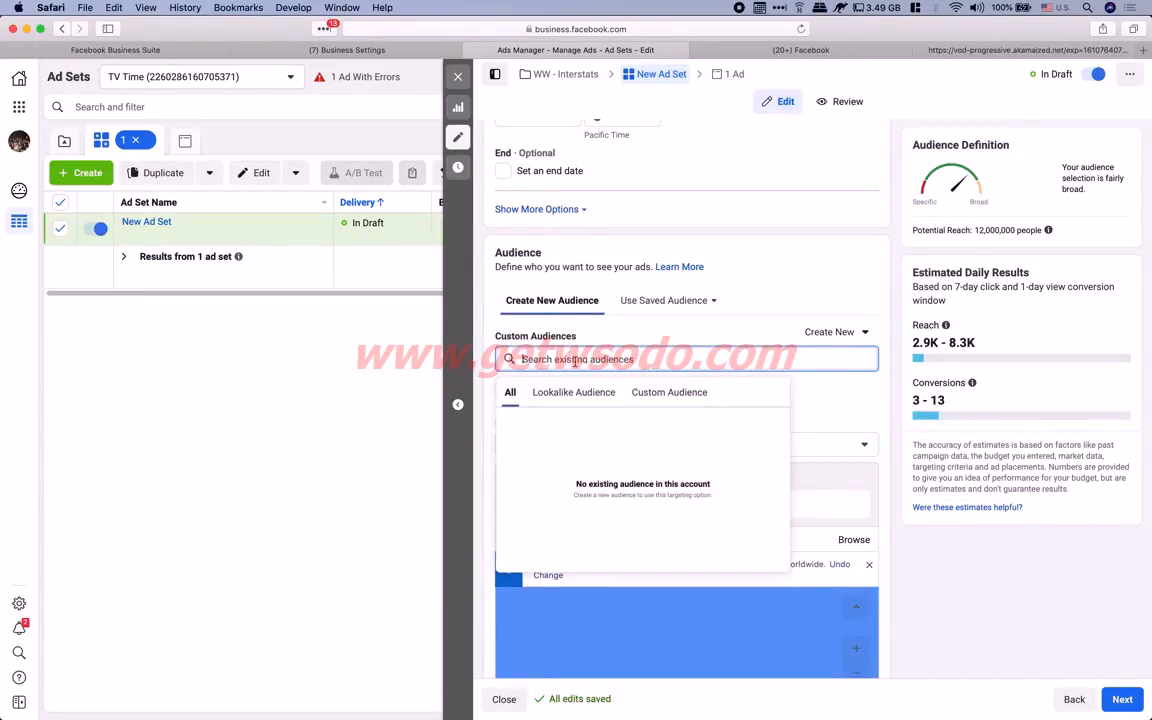
click(686, 394)
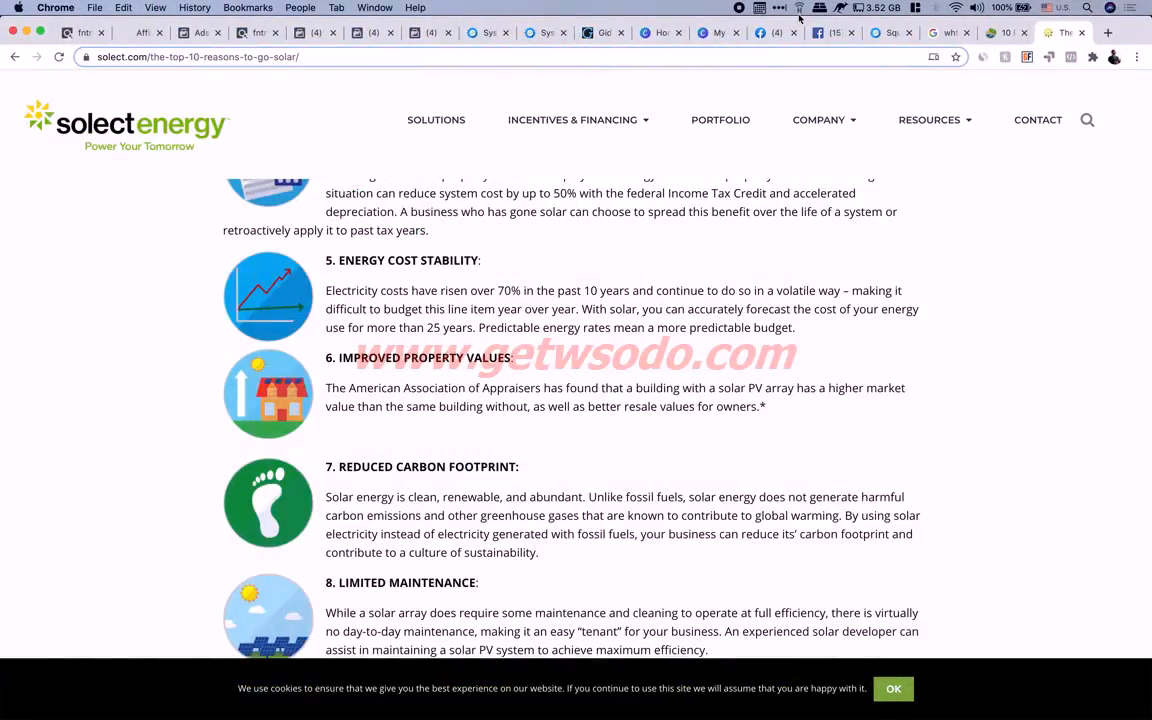
click(487, 33)
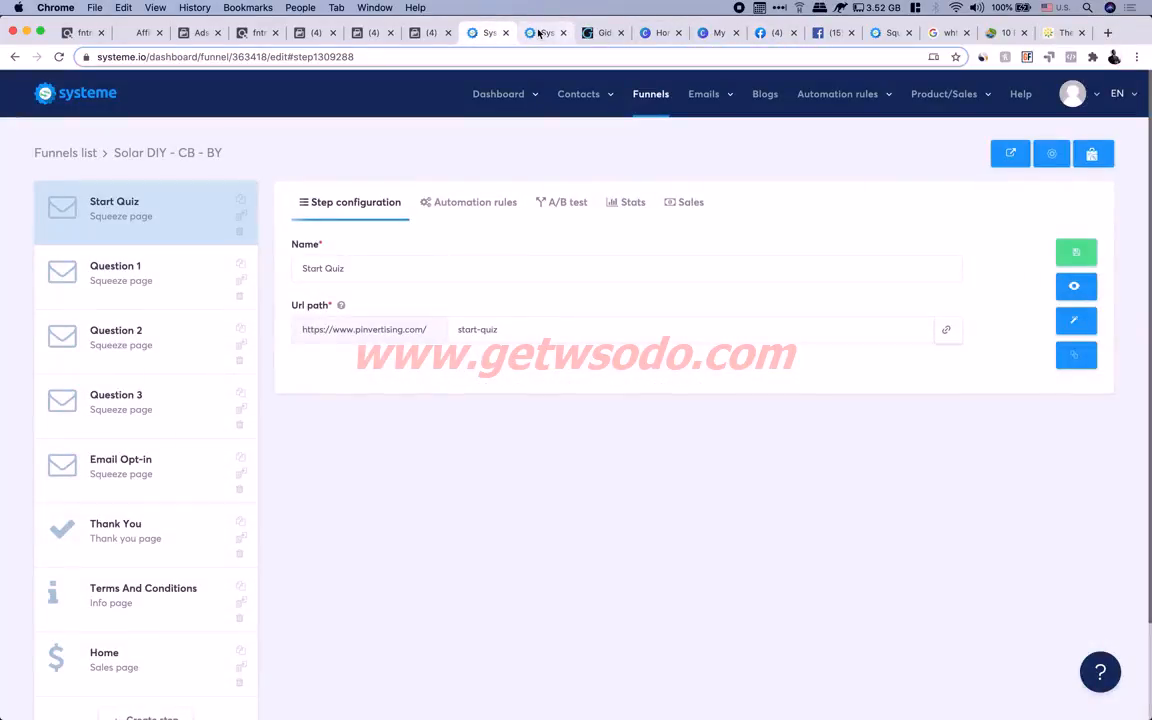
click(538, 33)
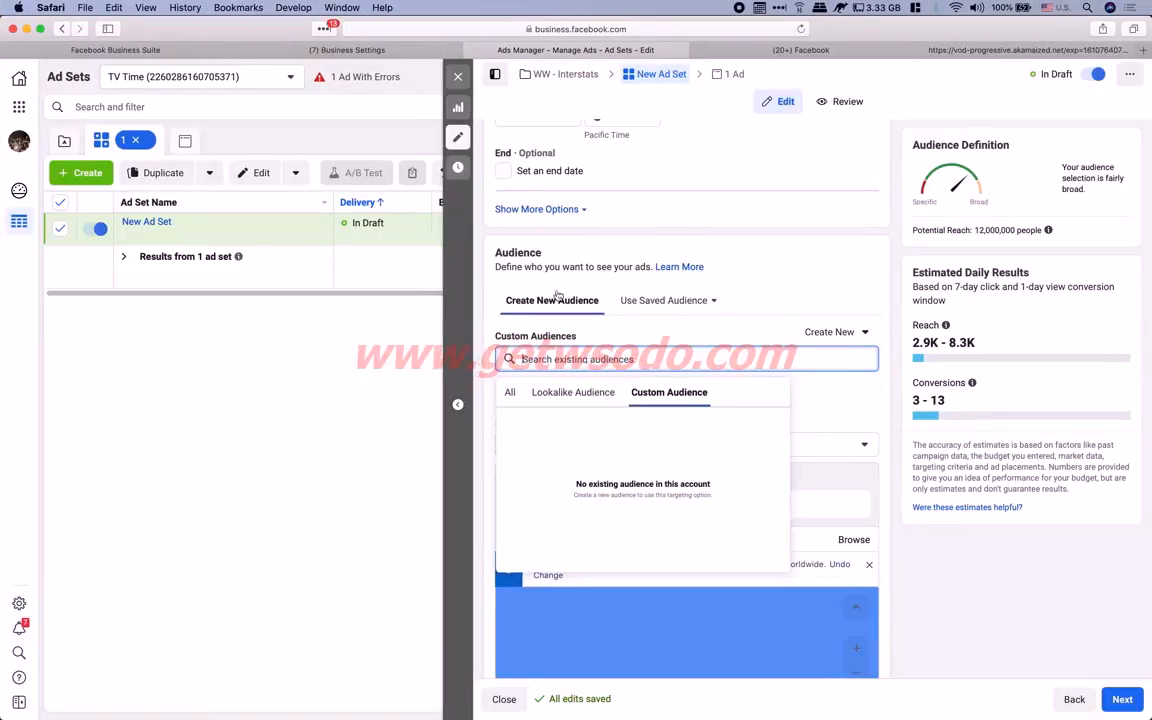
Uncheck the Facebook and Instagram platforms, then re-include Audience Network and Facebook
click(808, 293)
scroll(652, 449, down, 1)
scroll(652, 449, down, 5)
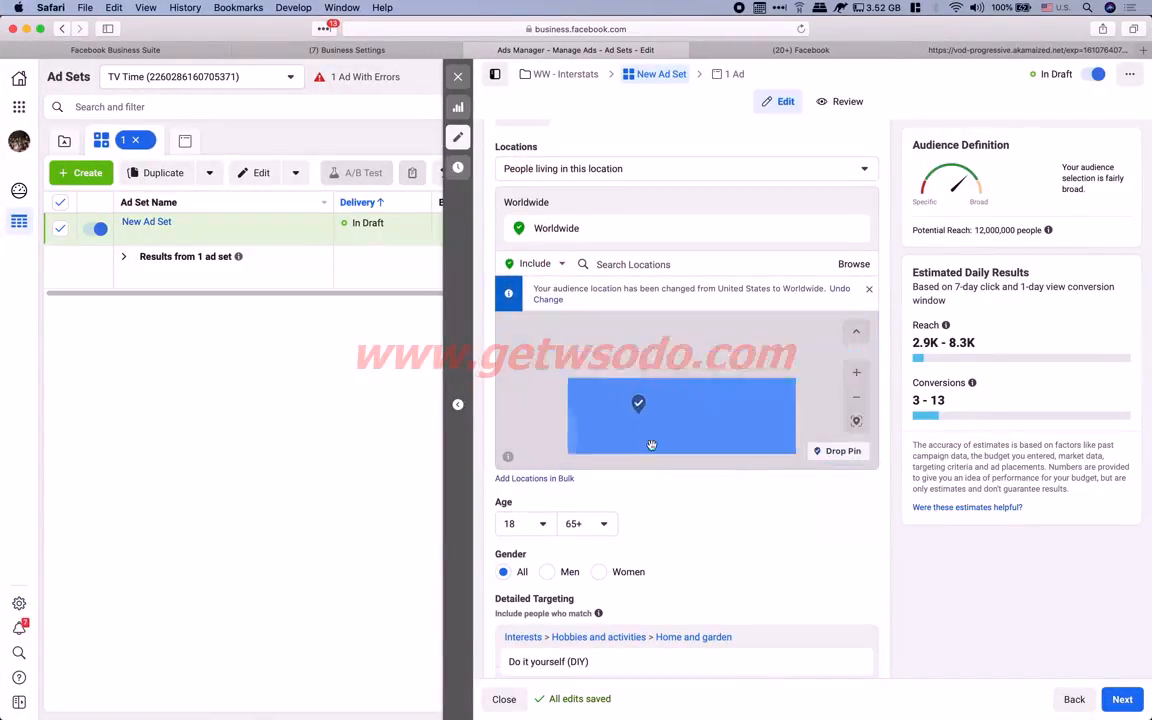
scroll(727, 615, down, 15)
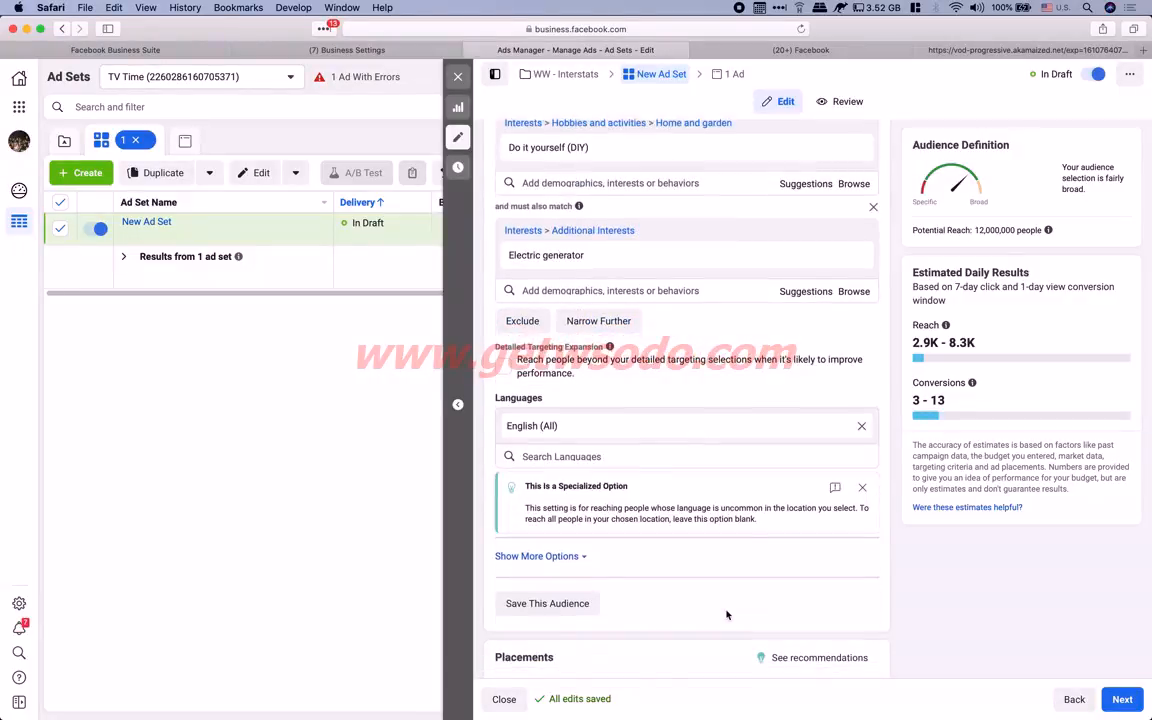
scroll(727, 615, down, 3)
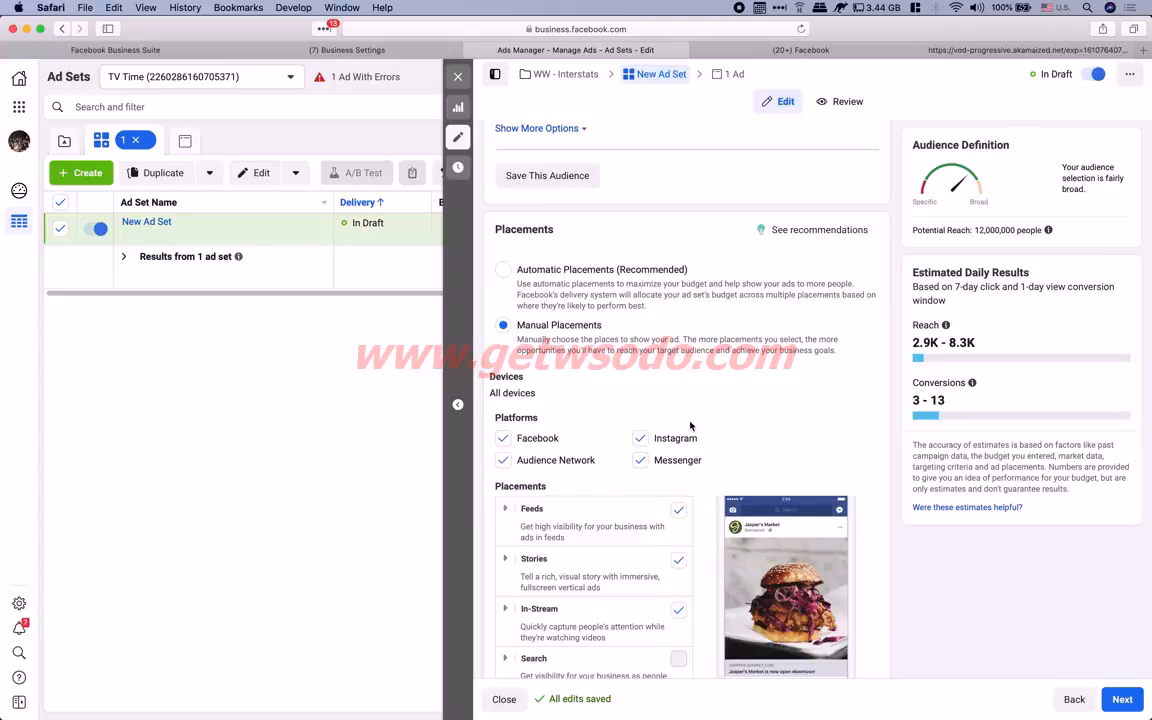
click(503, 438)
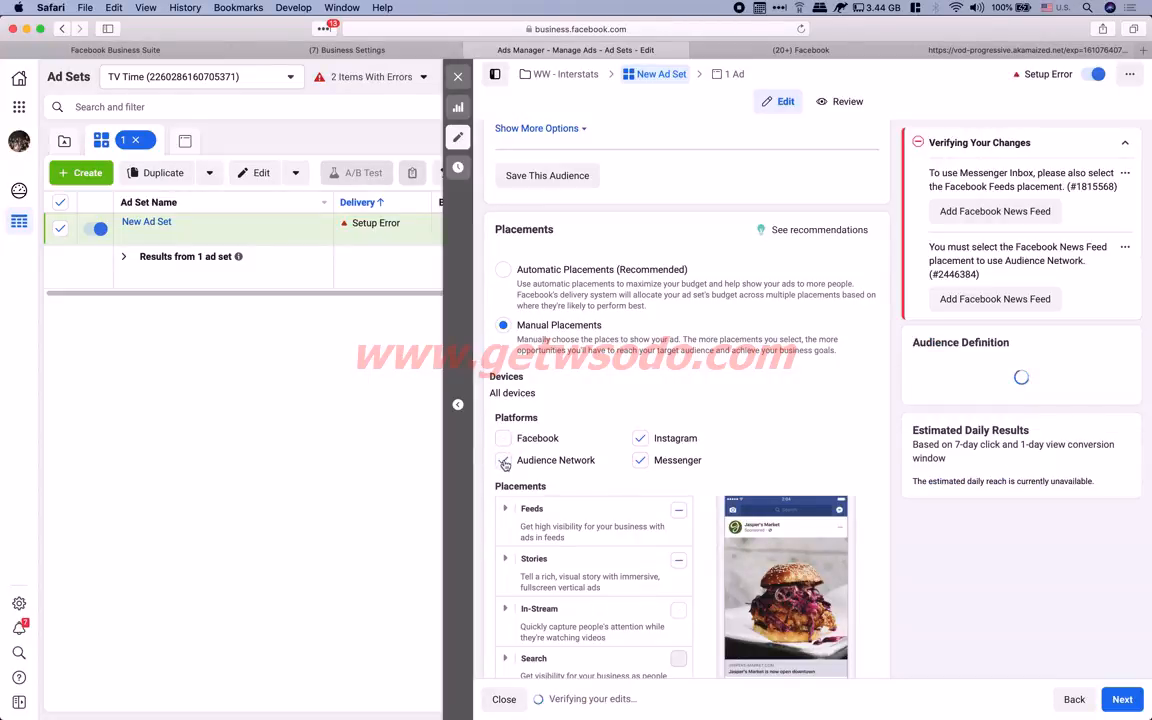
click(655, 434)
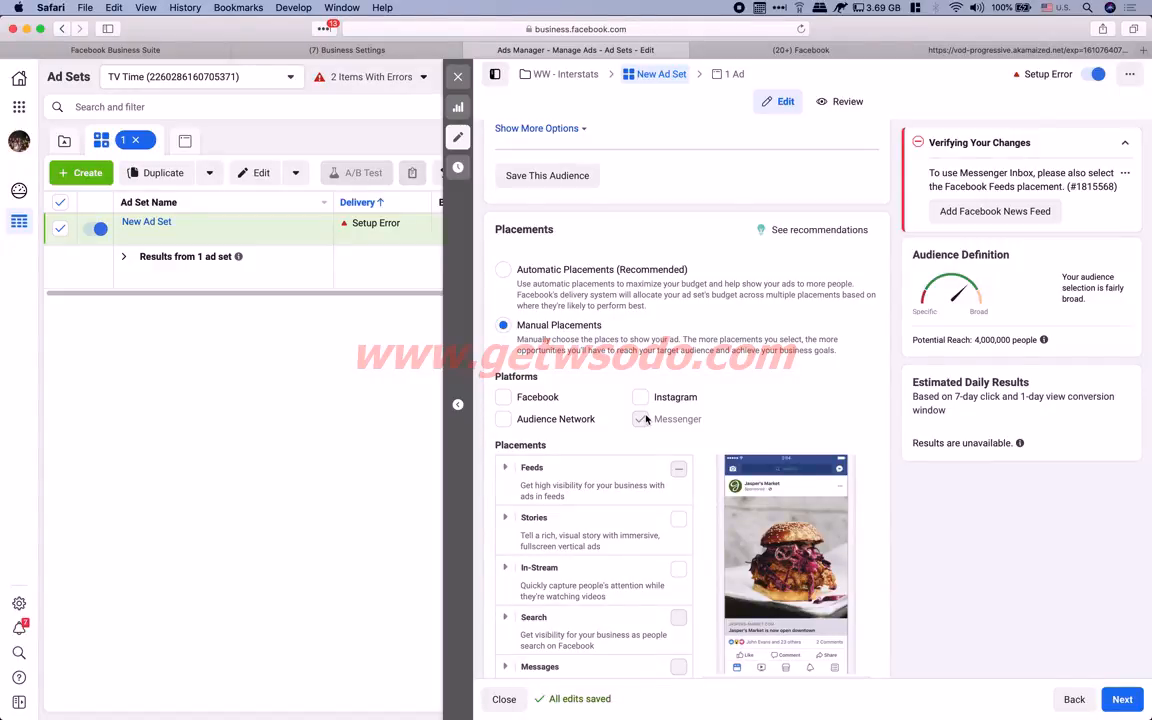
scroll(644, 424, down, 2)
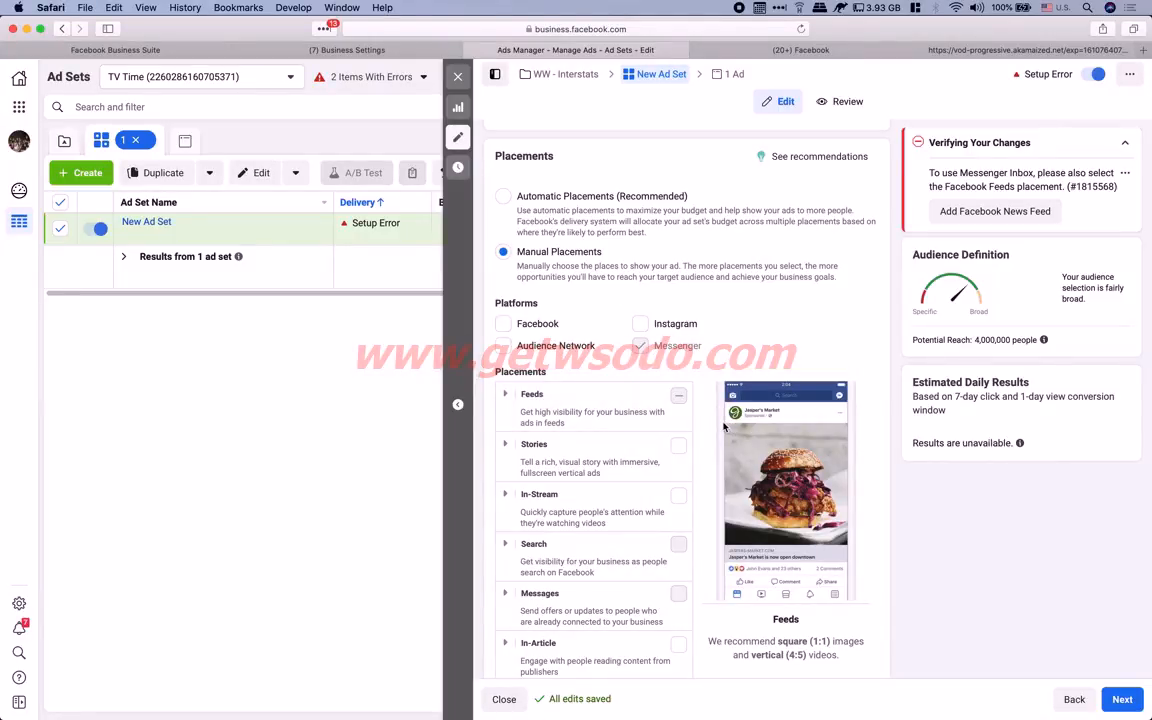
click(513, 348)
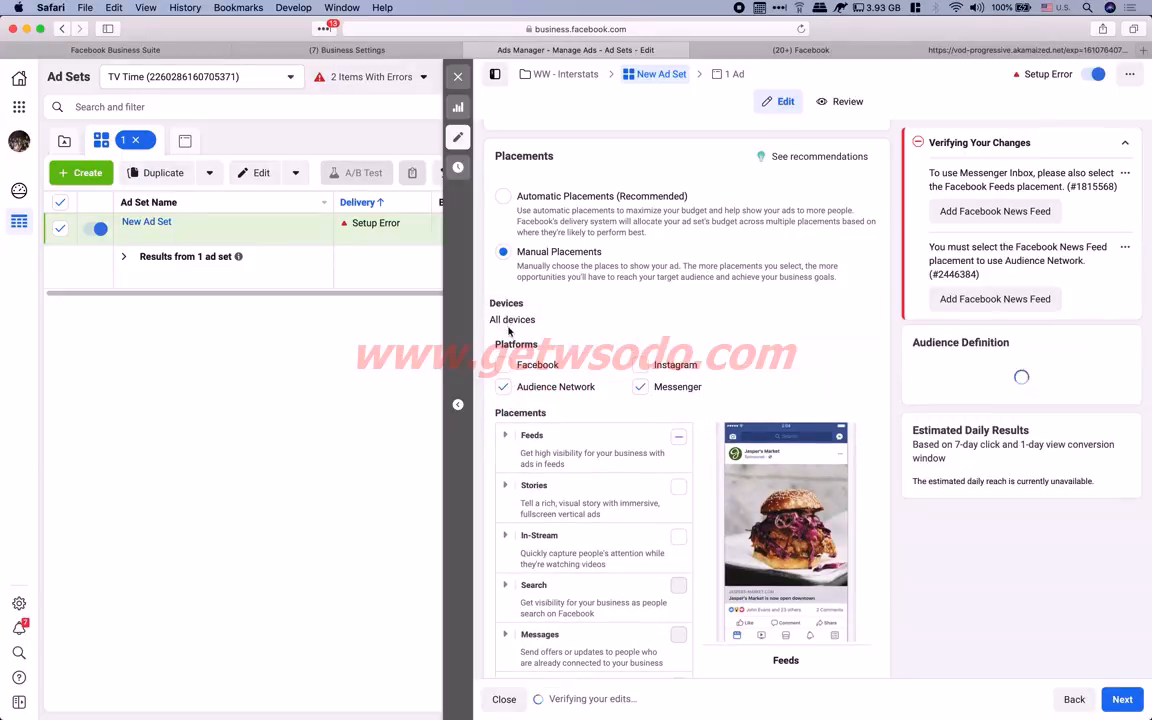
click(641, 366)
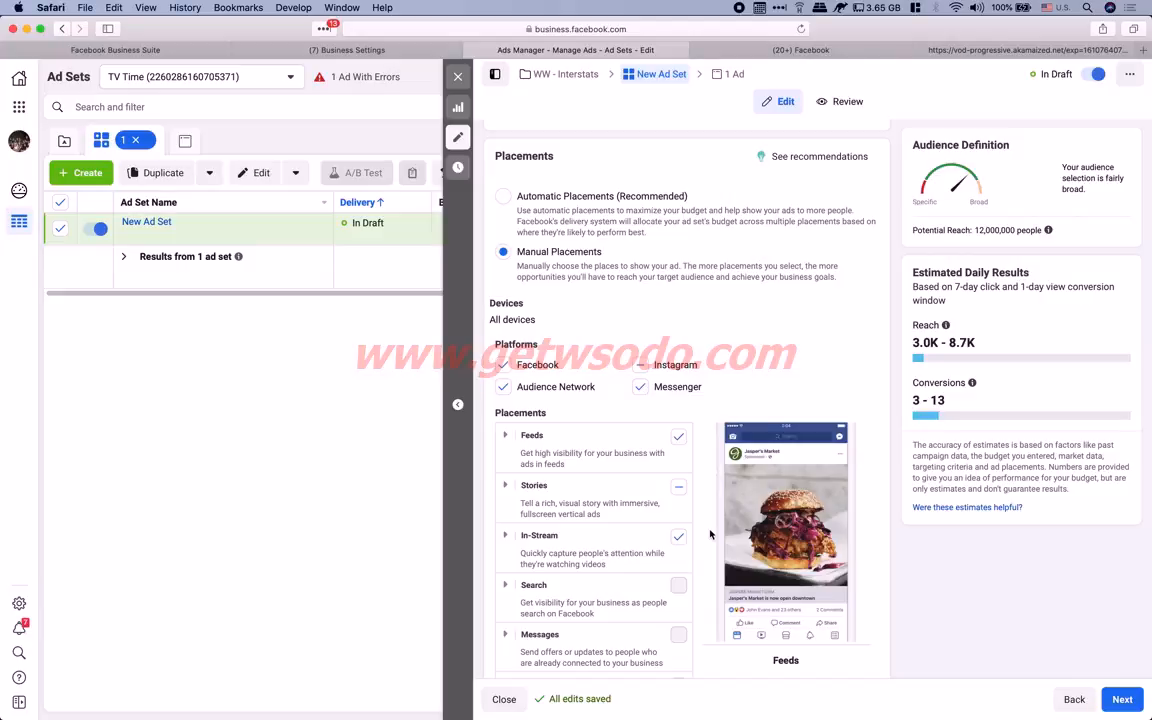
scroll(710, 534, down, 2)
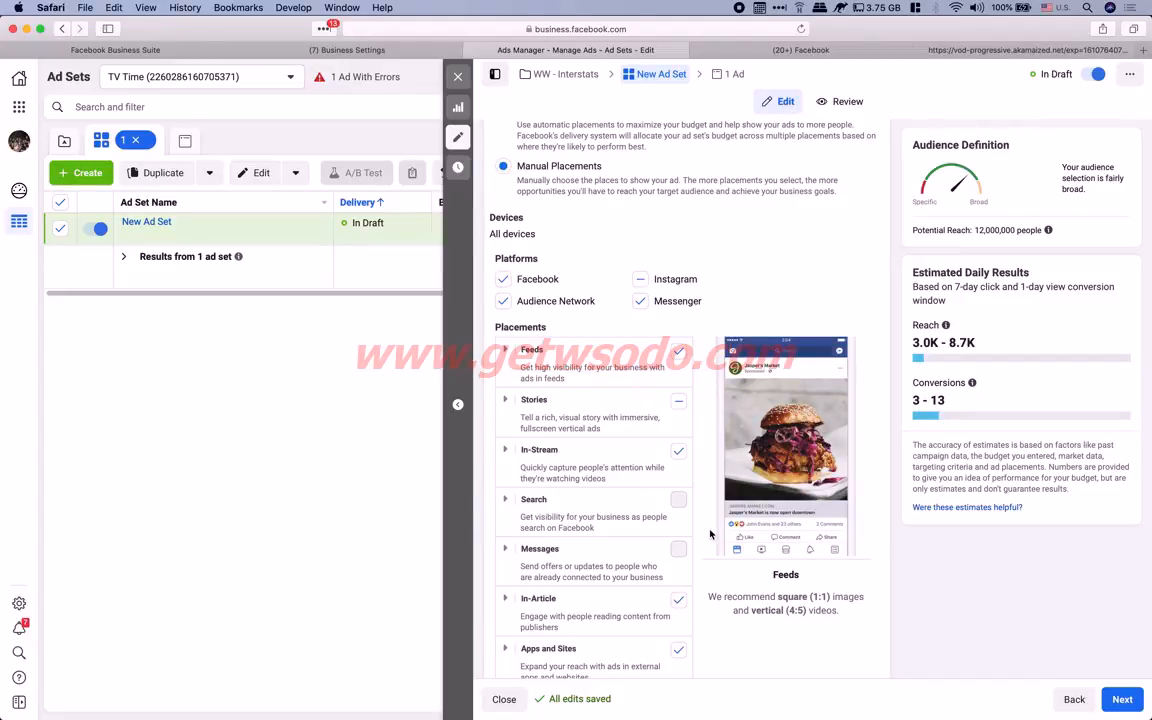
Uncheck Messenger under Platforms, then toggle the Right Column and Marketplace feed placements
click(641, 302)
scroll(694, 380, down, 3)
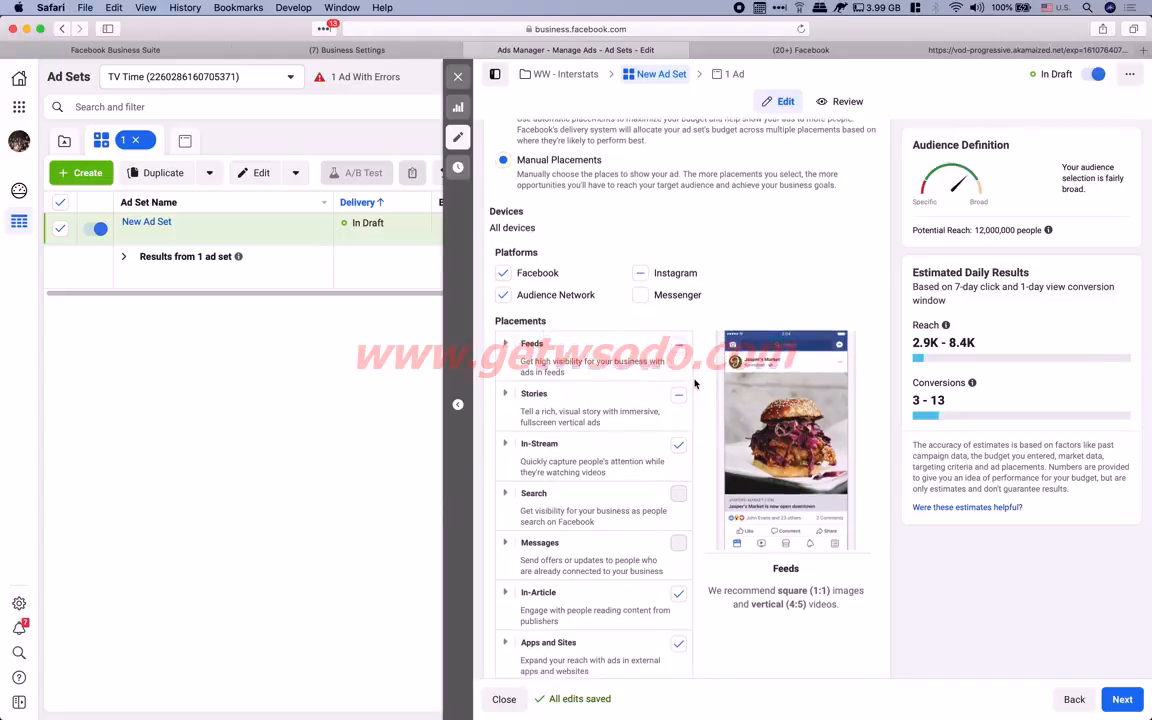
scroll(701, 347, down, 2)
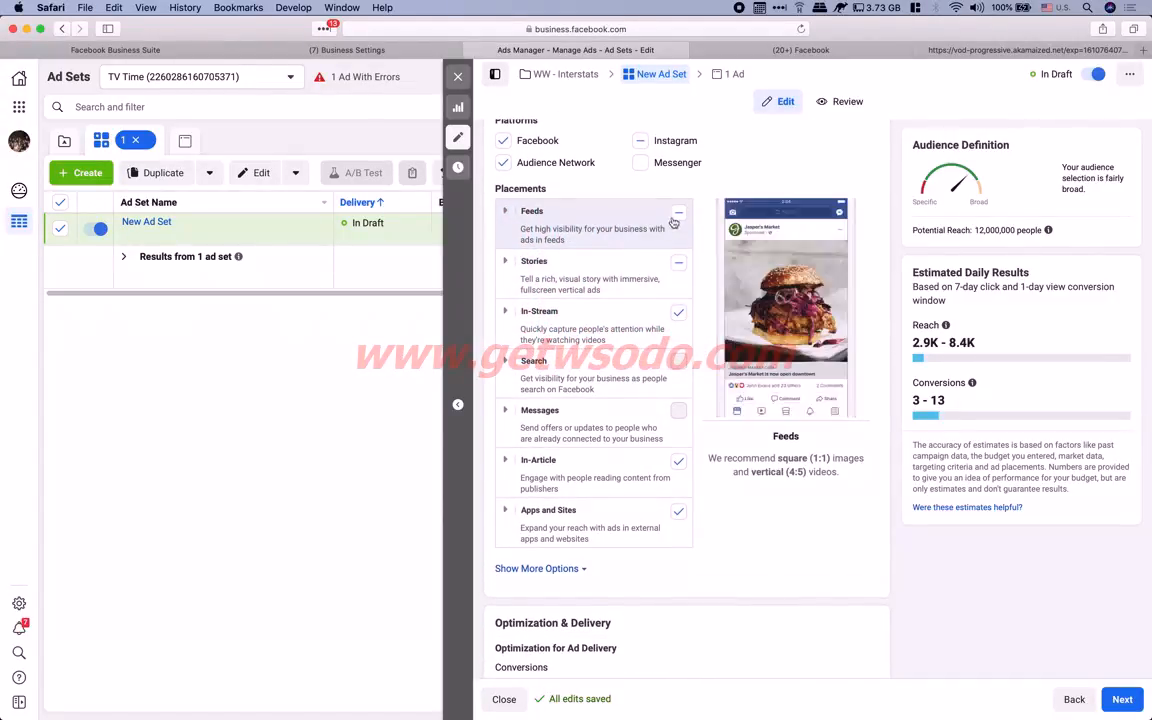
click(505, 212)
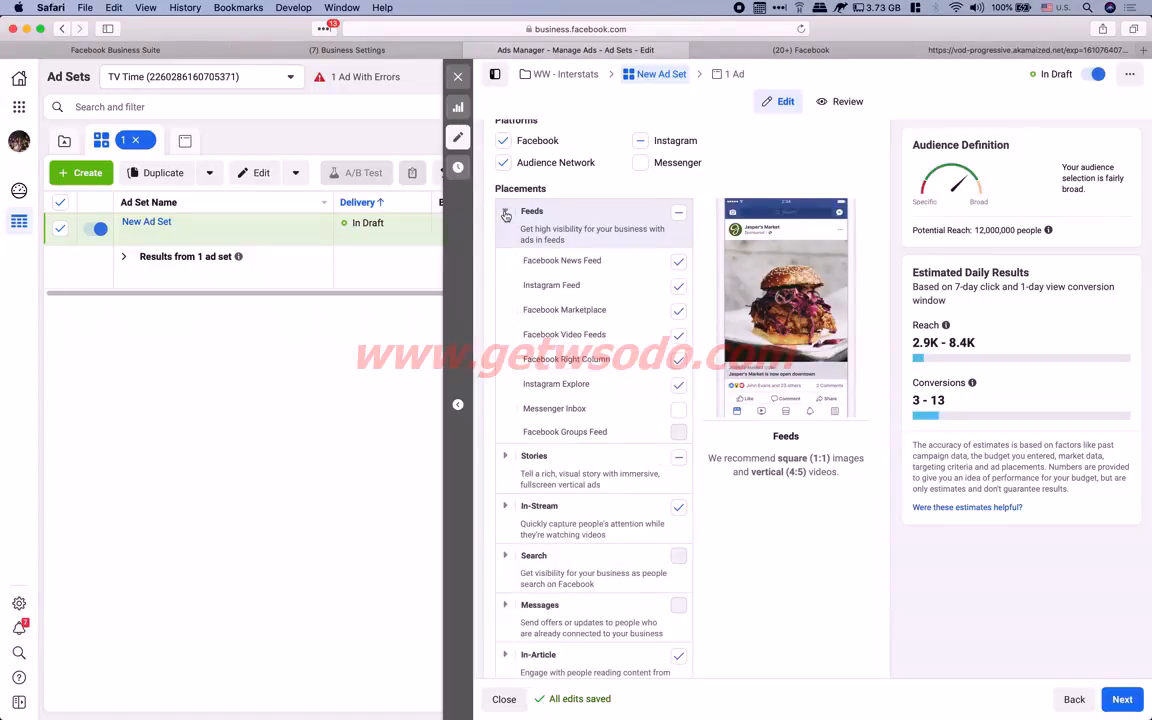
click(680, 360)
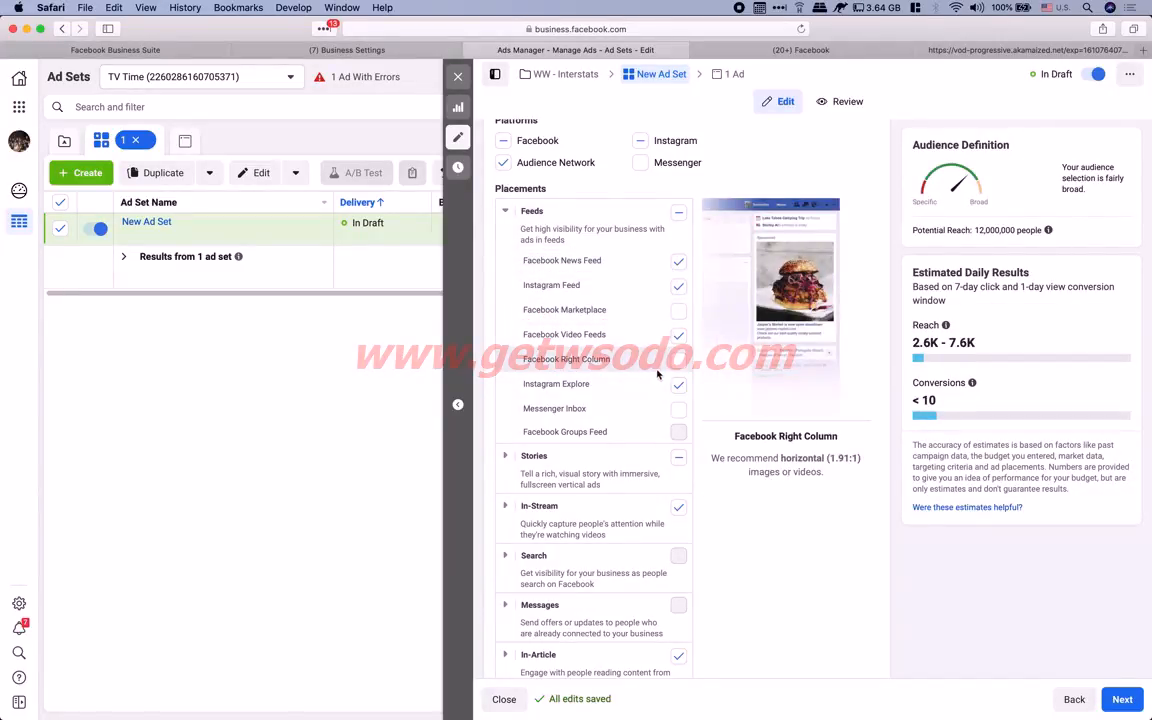
click(680, 312)
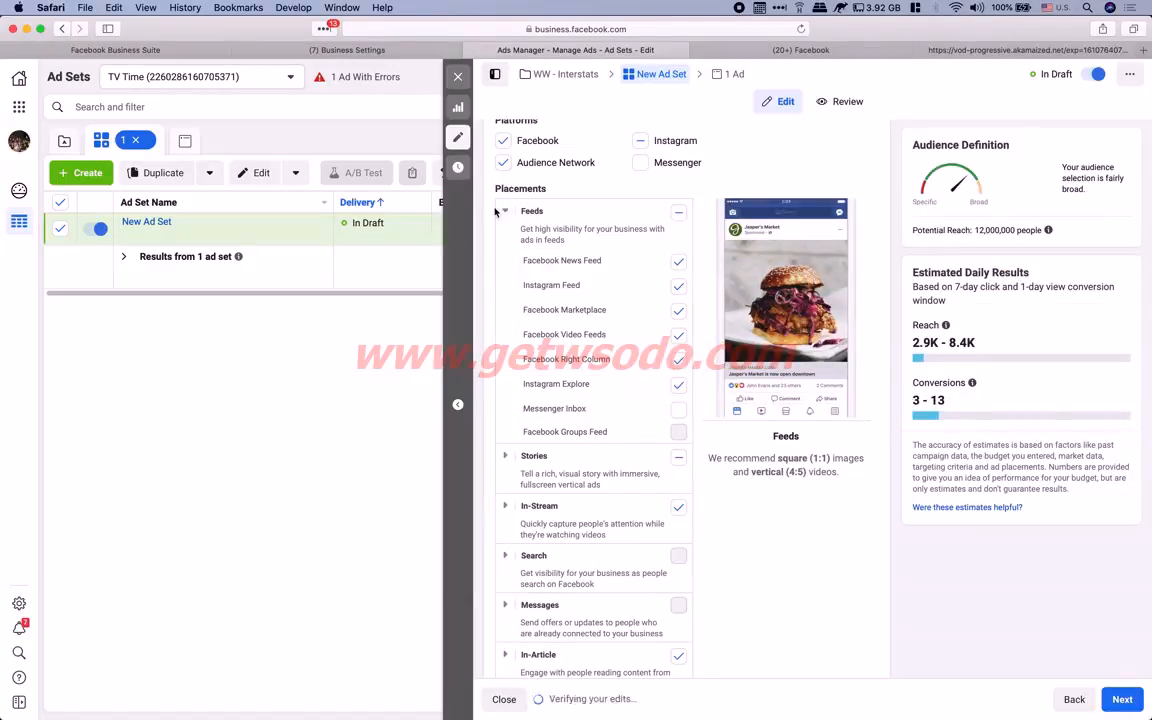
Collapse Feeds, show more placement options, and edit the All Mobile Devices device settings
click(536, 218)
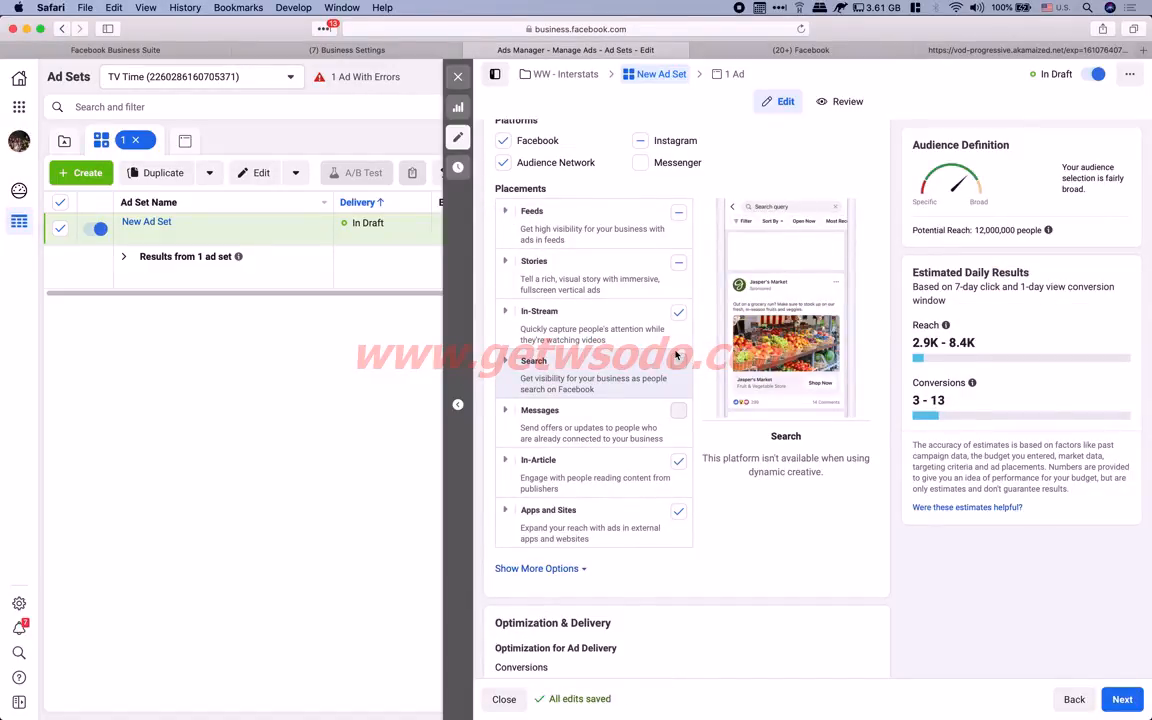
scroll(676, 355, down, 3)
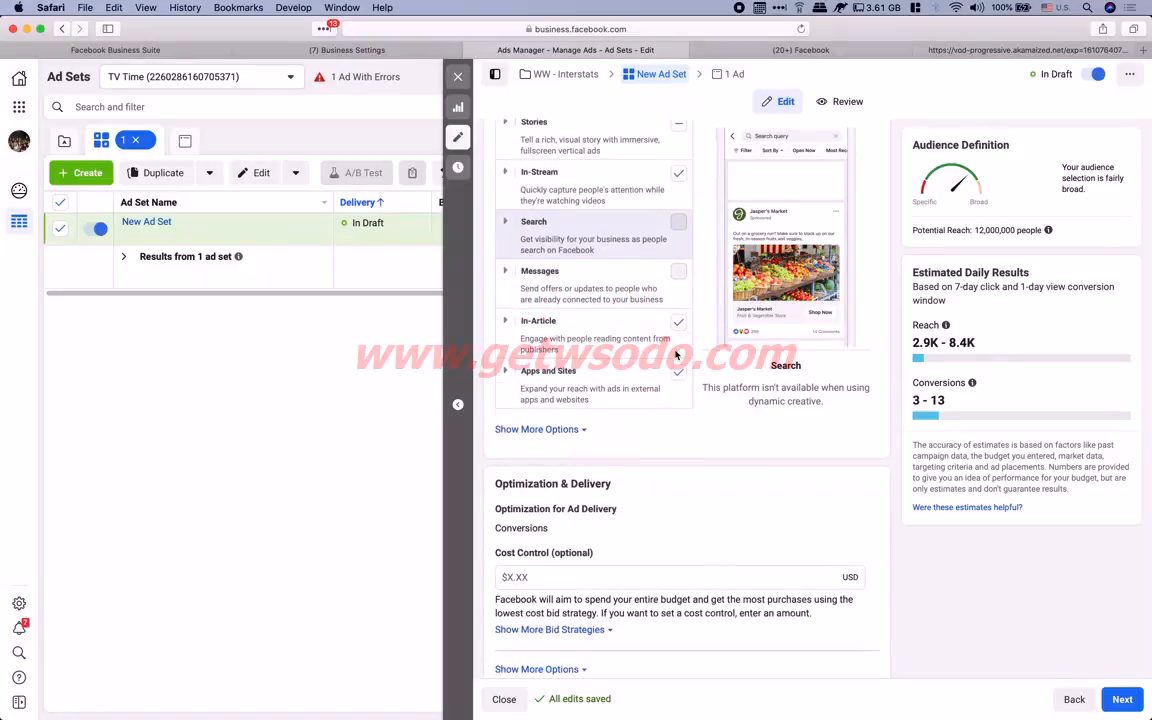
scroll(676, 355, down, 1)
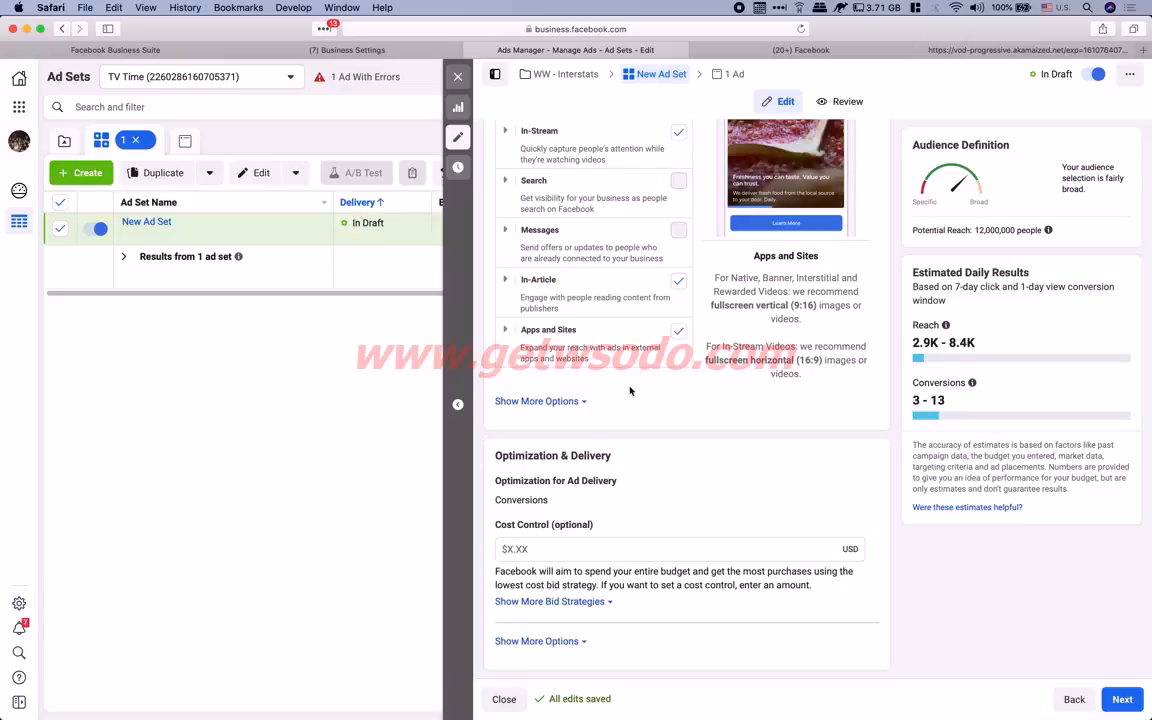
click(581, 403)
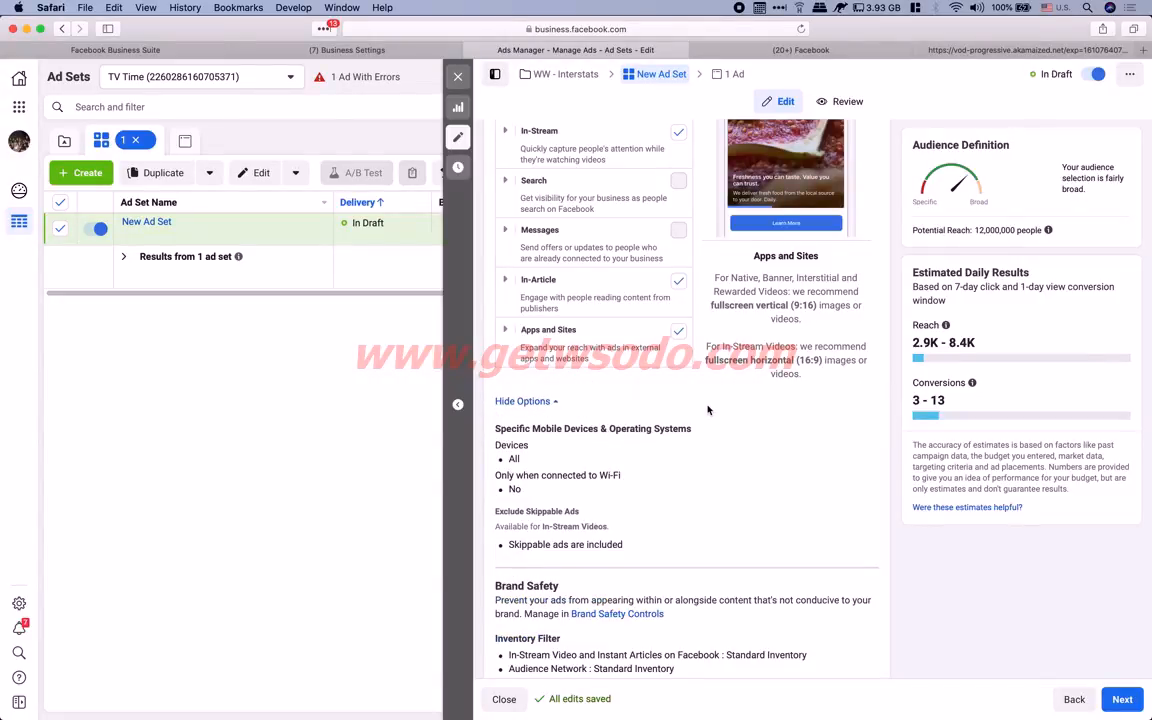
scroll(708, 410, down, 2)
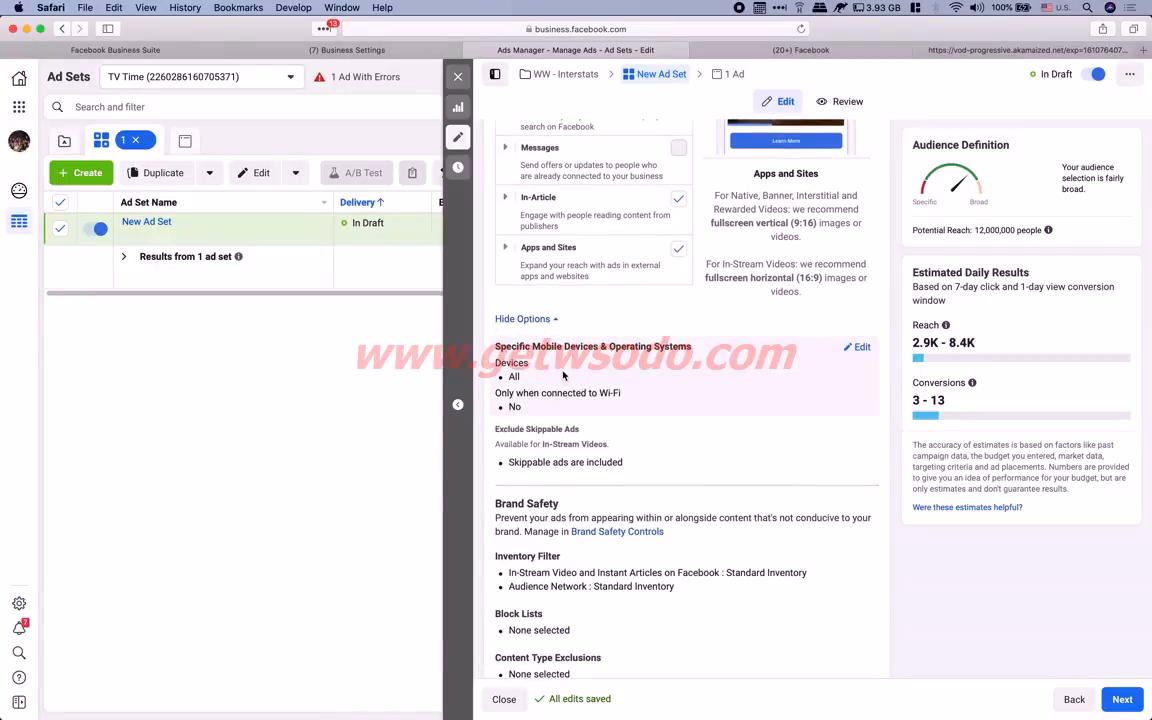
click(860, 348)
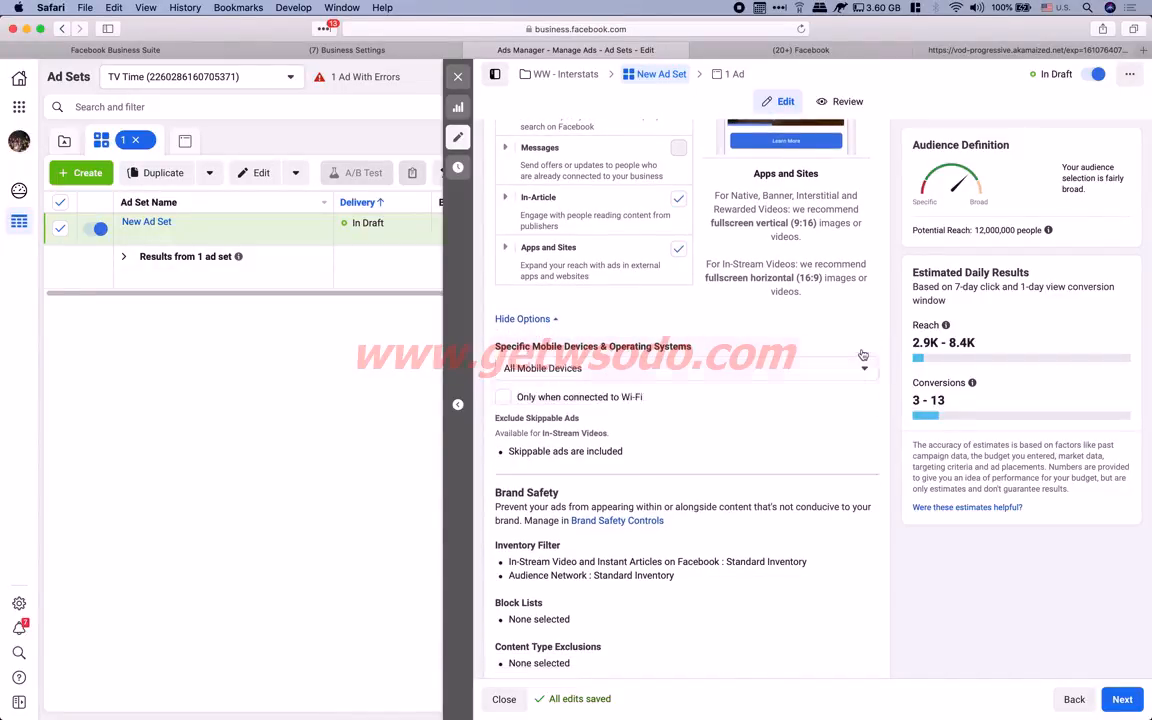
scroll(620, 362, down, 1)
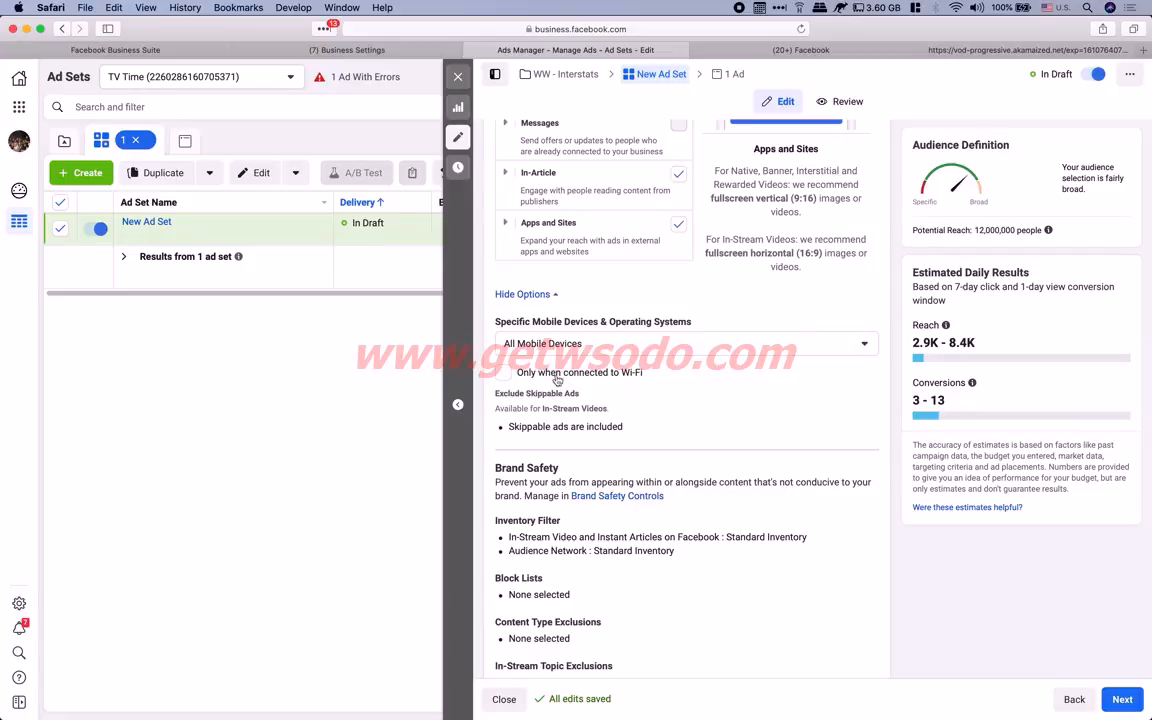
scroll(557, 380, up, 3)
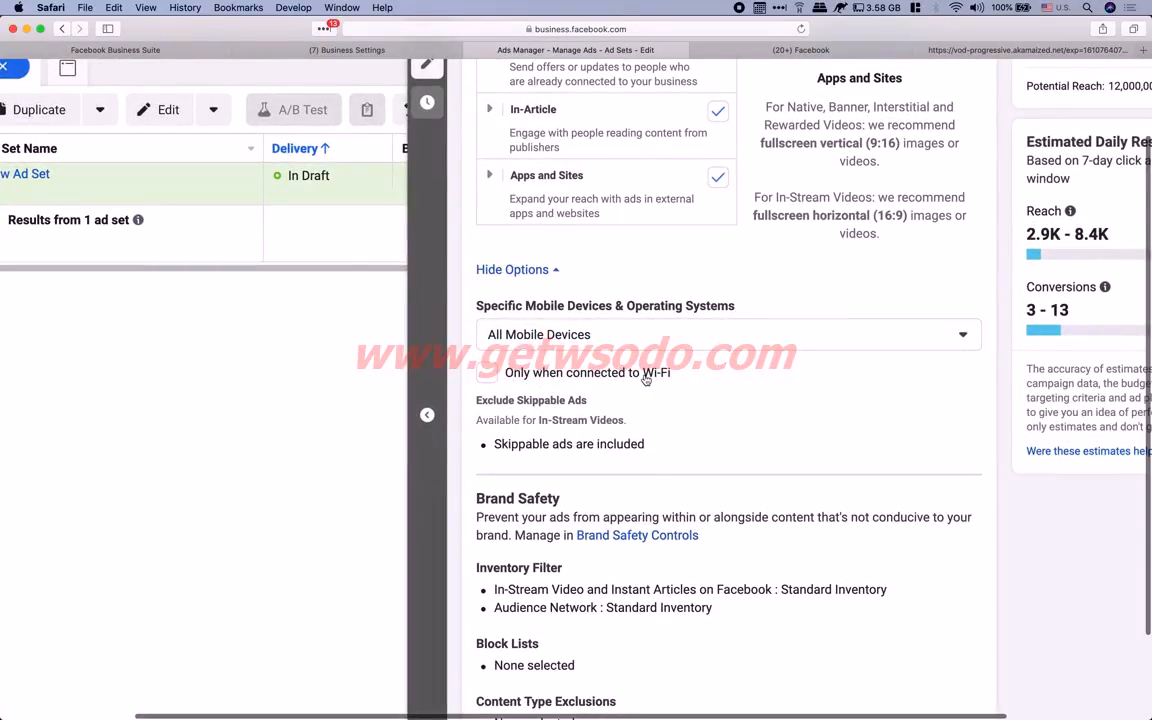
scroll(645, 379, down, 3)
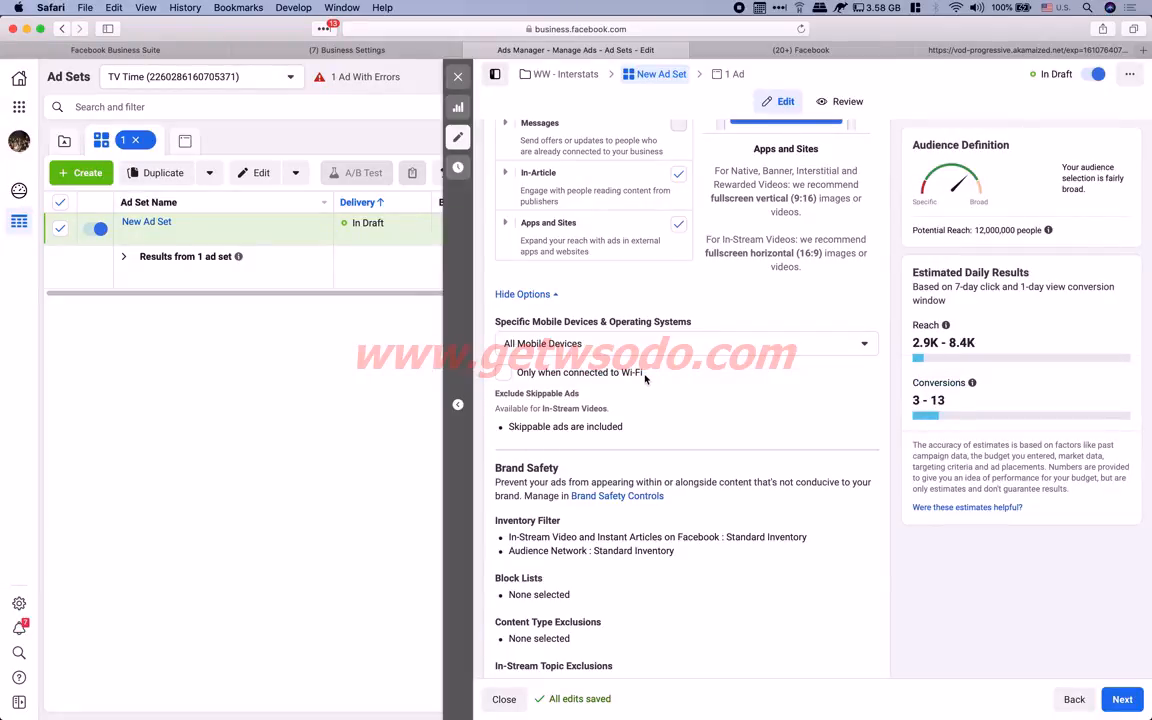
Limit ad delivery to devices on Wi-Fi only, toggling the option off and back on
click(505, 373)
click(506, 374)
click(503, 373)
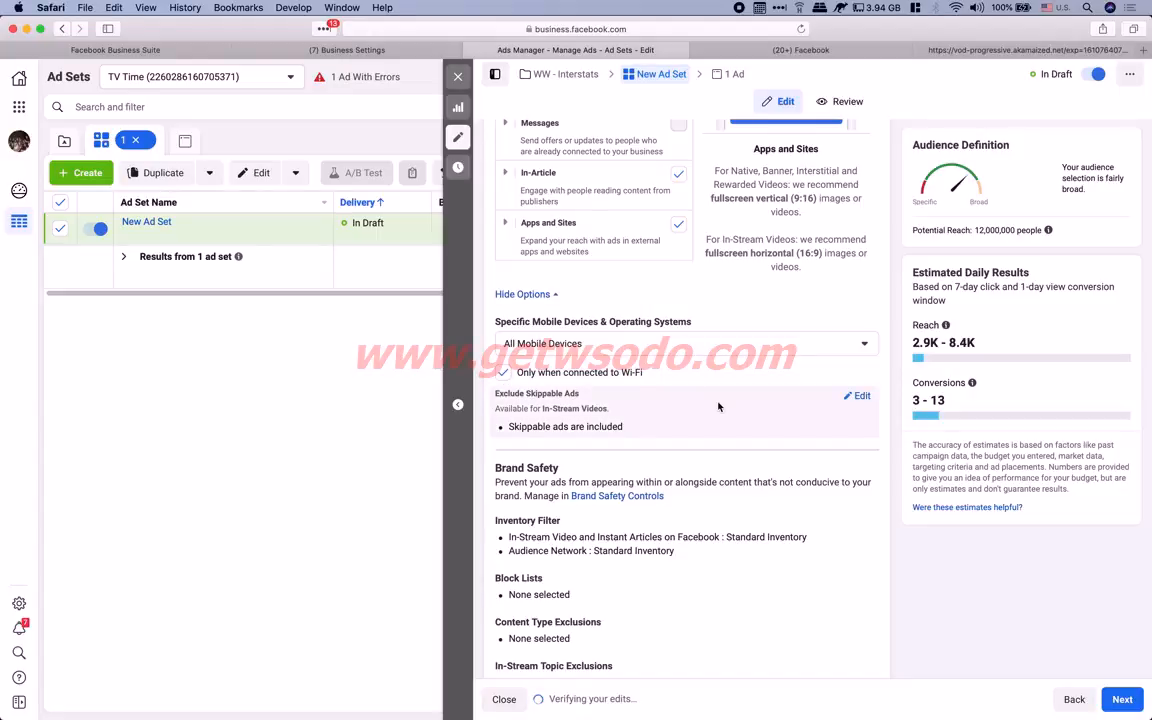
scroll(718, 407, down, 2)
scroll(718, 407, down, 5)
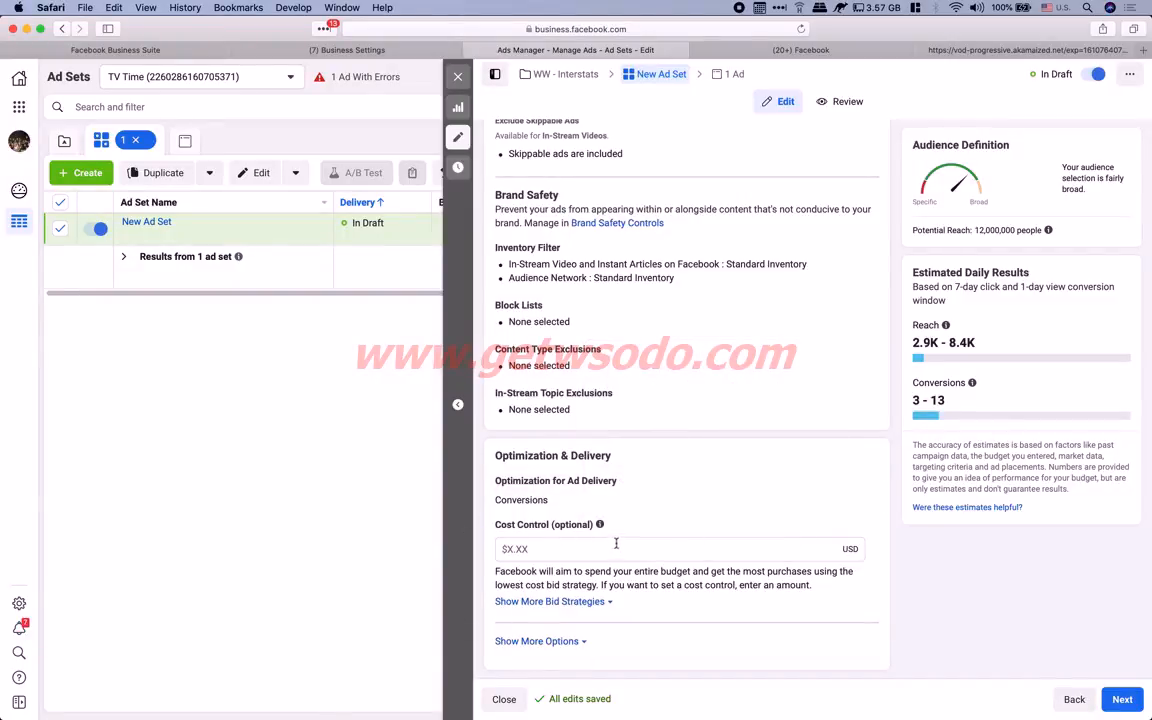
mouse_move(600, 524)
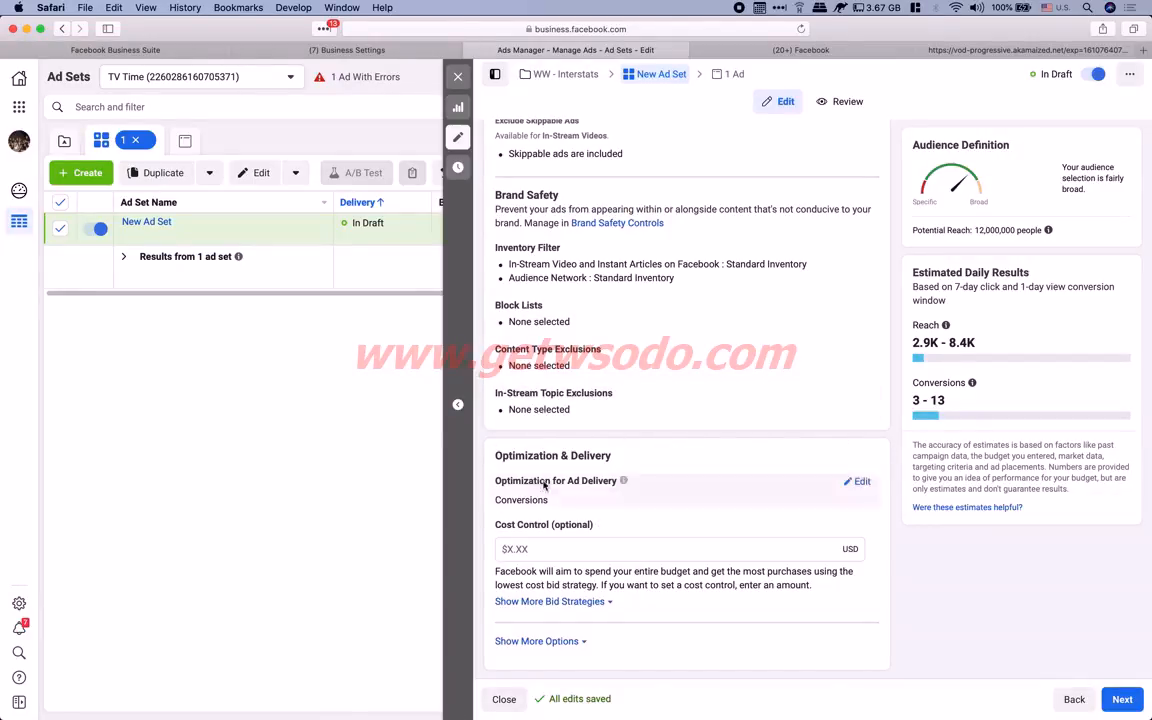
scroll(738, 465, up, 5)
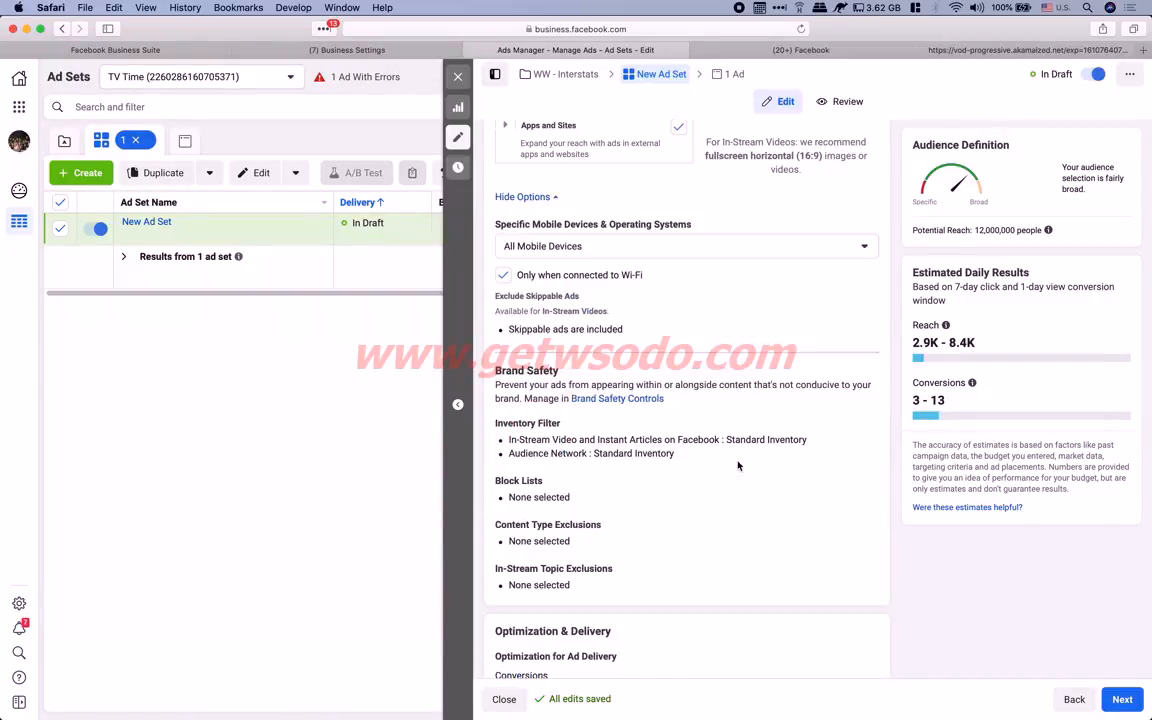
scroll(738, 465, up, 15)
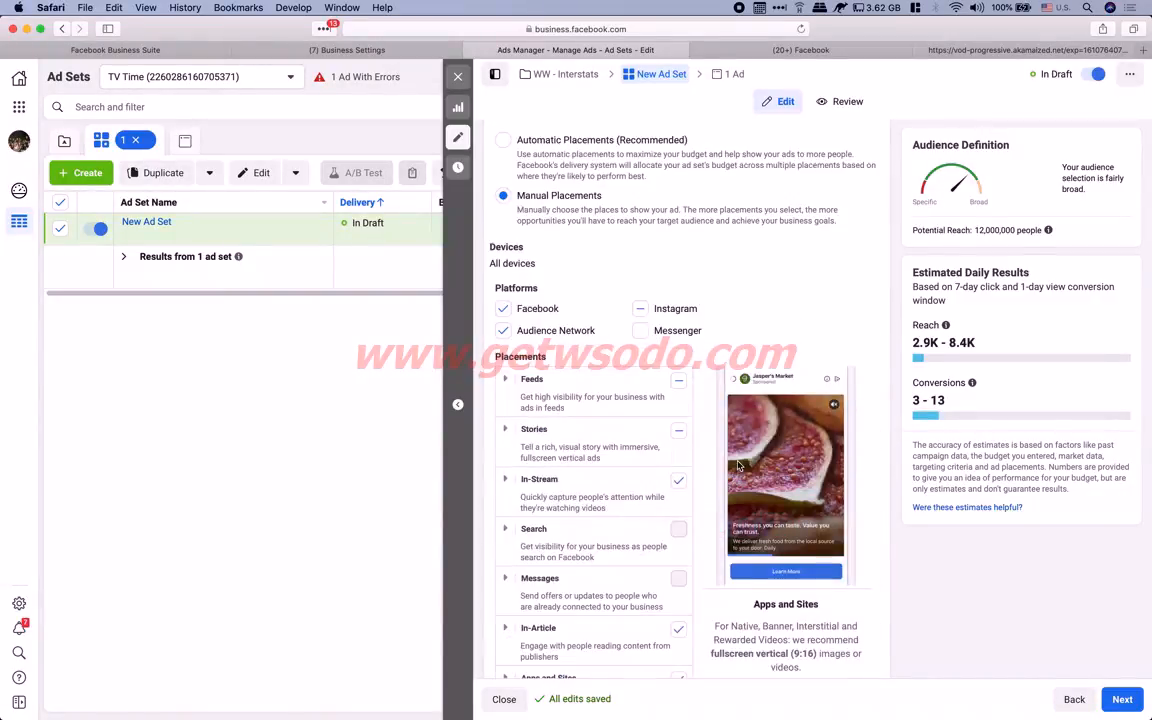
scroll(738, 465, up, 5)
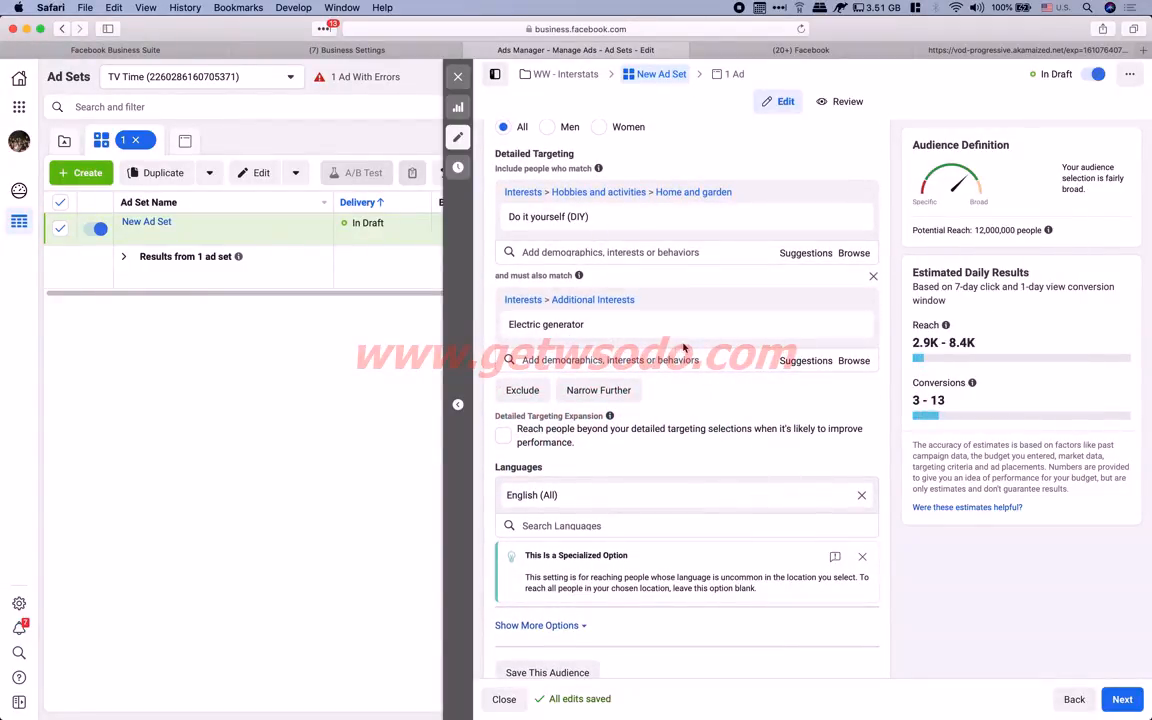
scroll(730, 468, down, 10)
scroll(730, 469, down, 1)
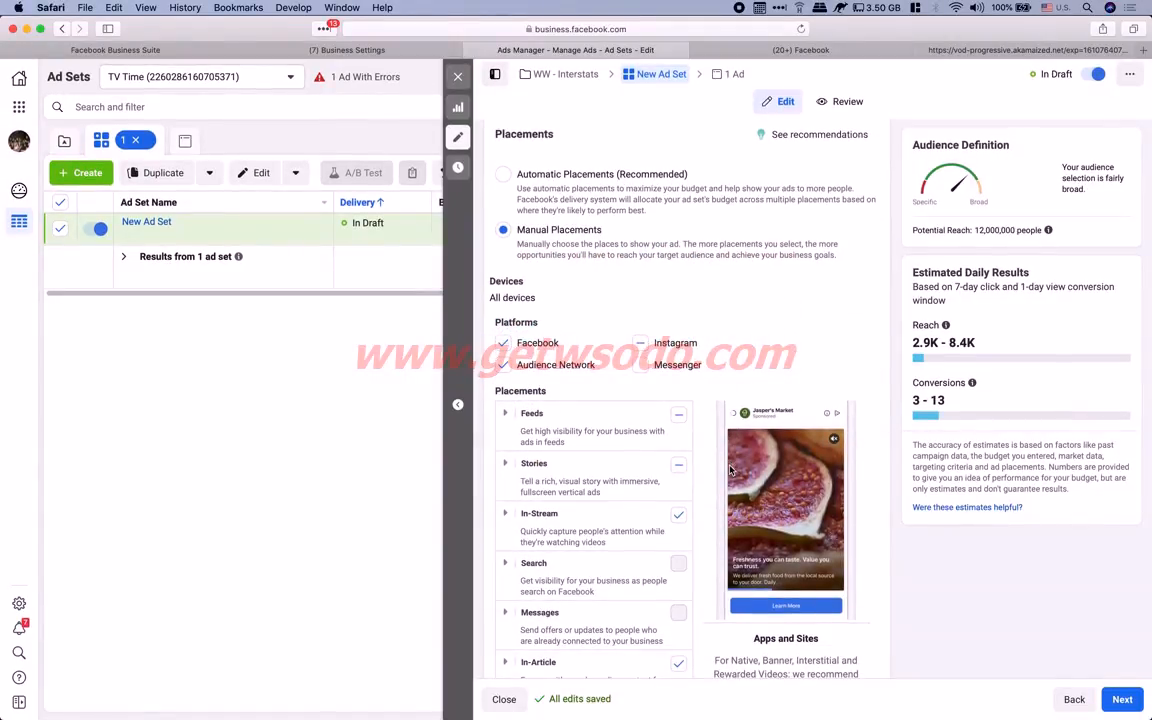
scroll(665, 392, up, 10)
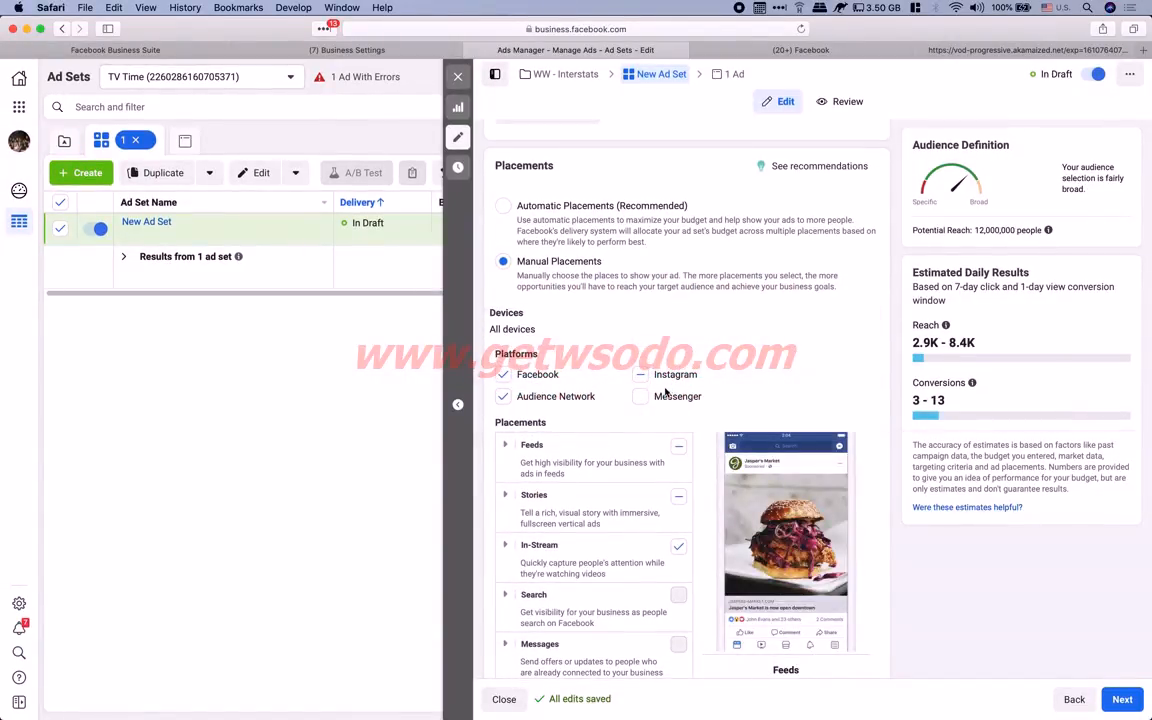
scroll(665, 390, up, 2)
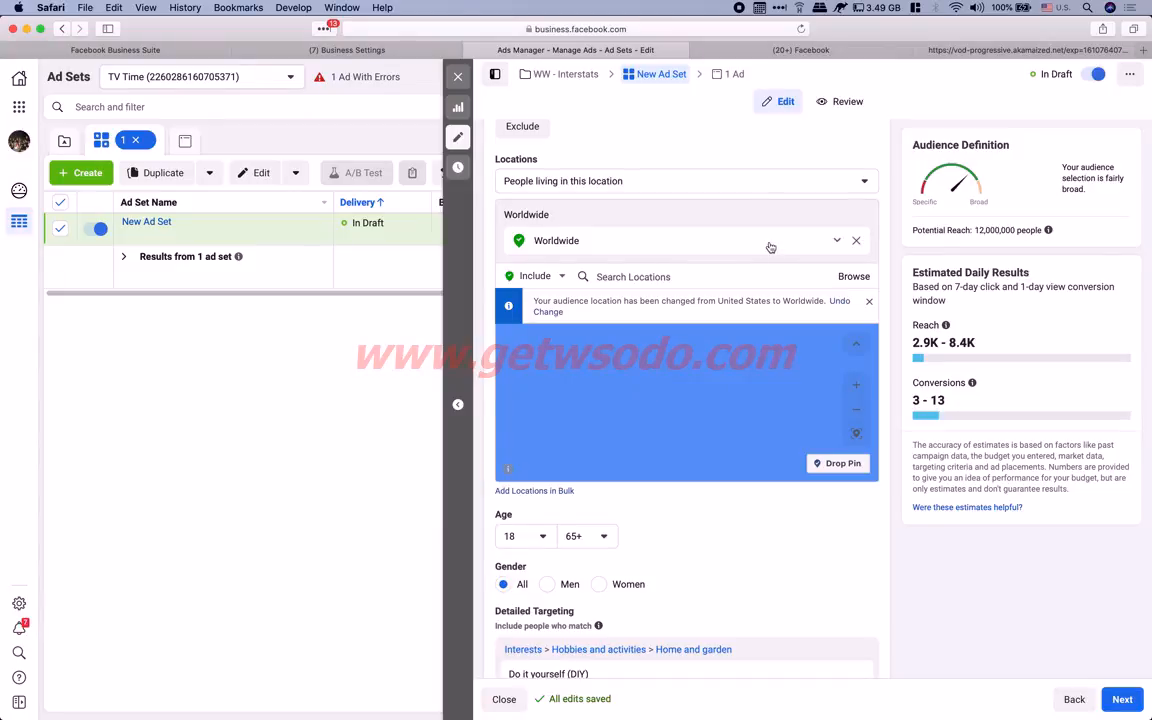
scroll(769, 249, up, 10)
scroll(769, 249, down, 8)
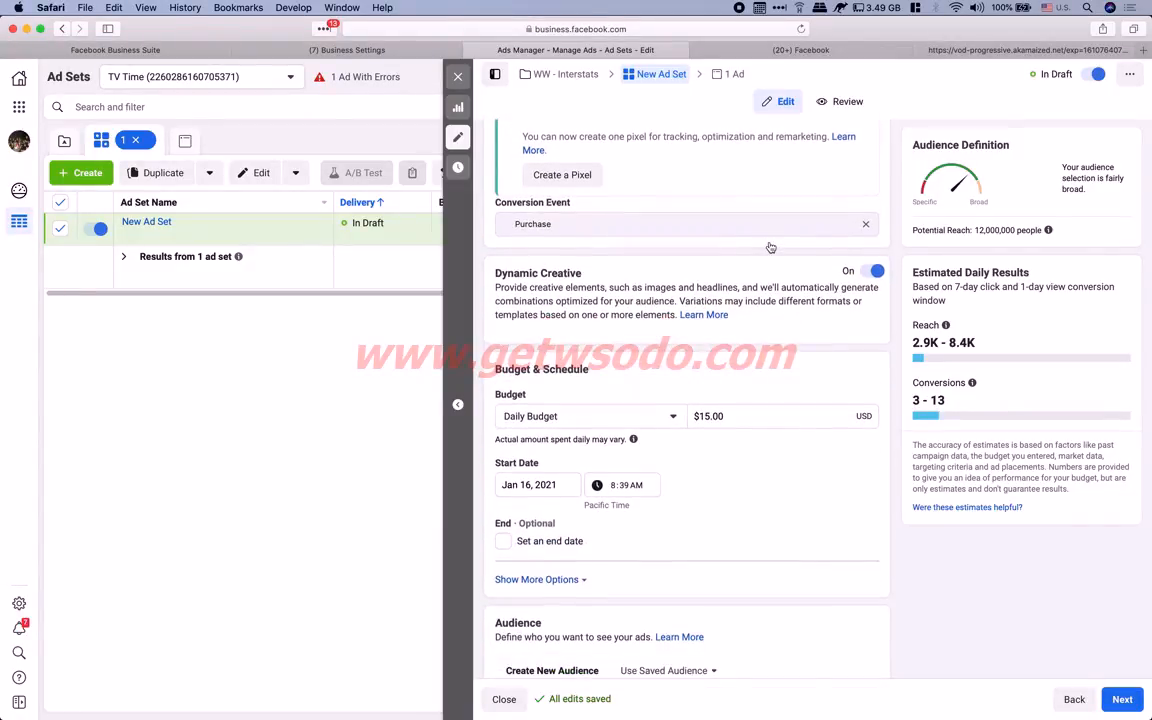
scroll(770, 247, up, 1)
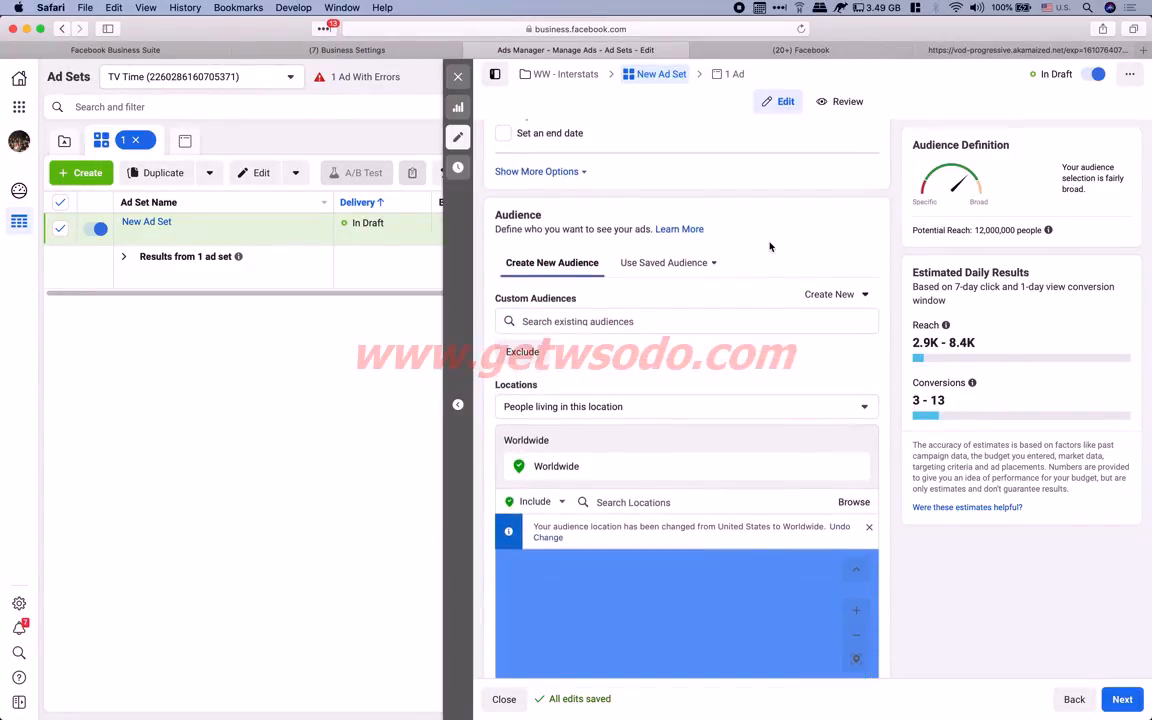
scroll(770, 247, down, 2)
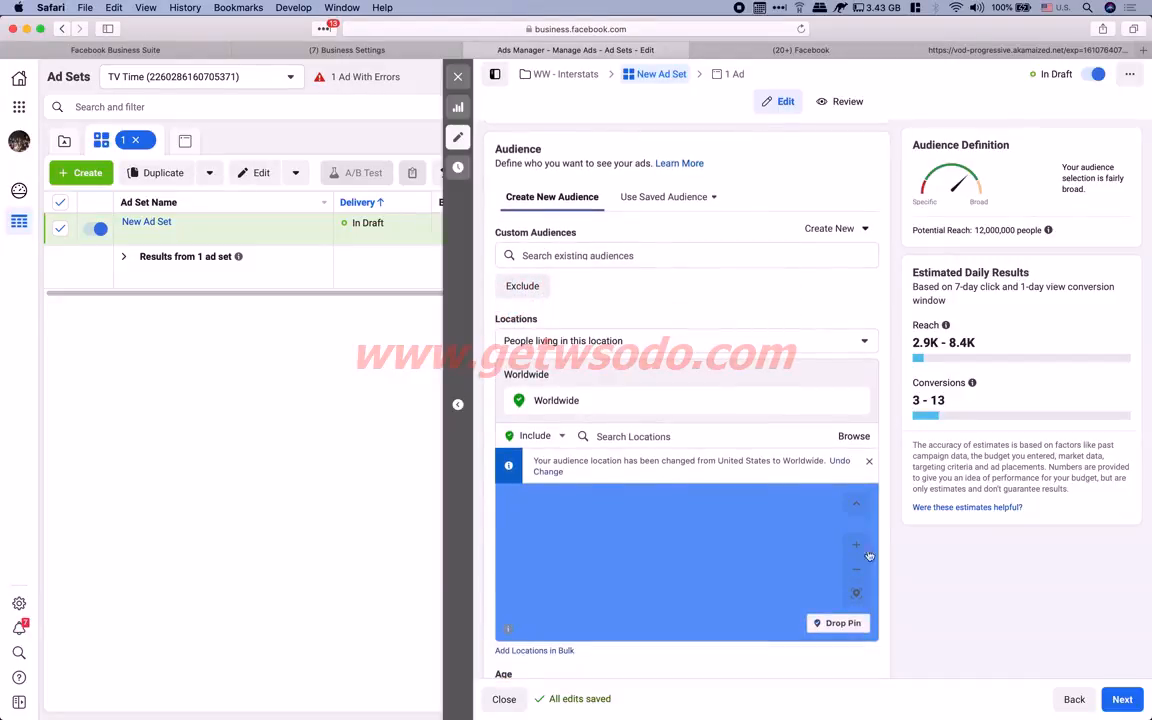
scroll(869, 402, down, 10)
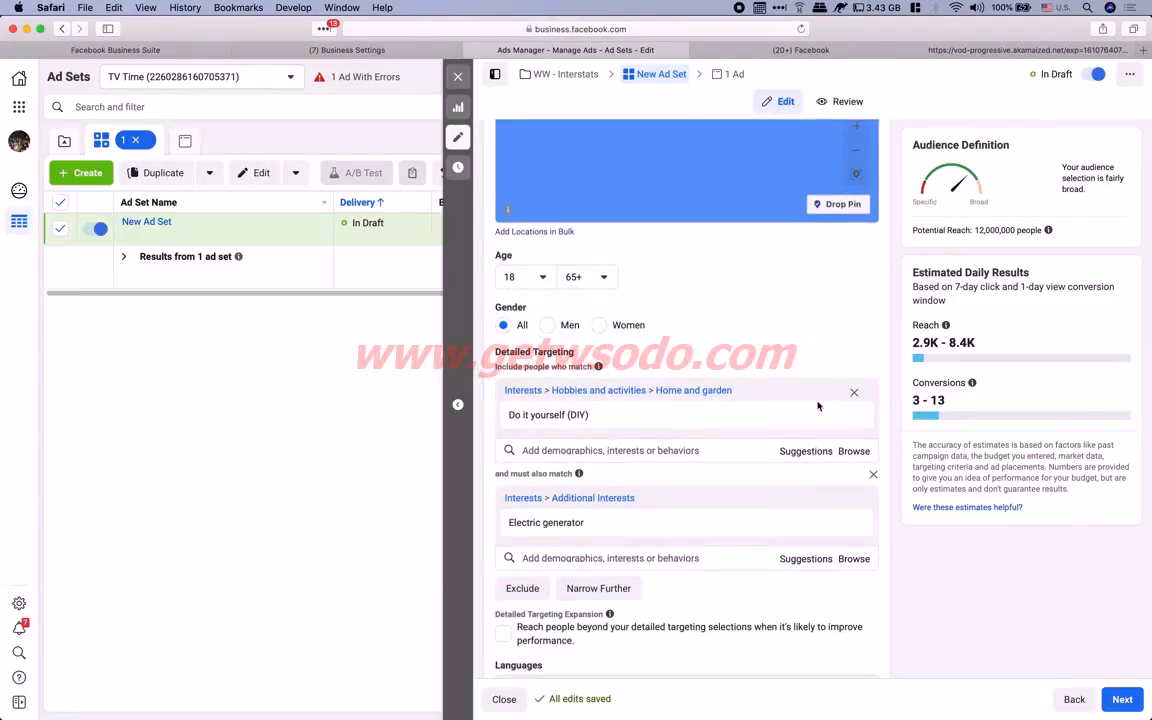
mouse_move(517, 423)
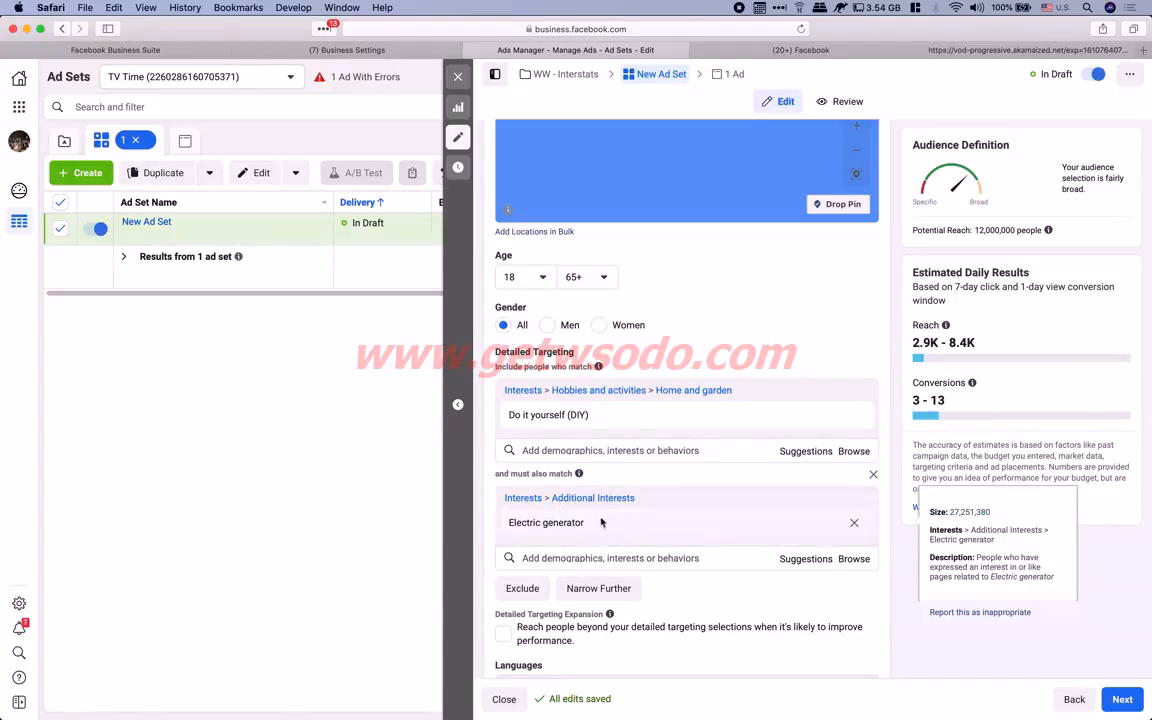
scroll(688, 445, up, 15)
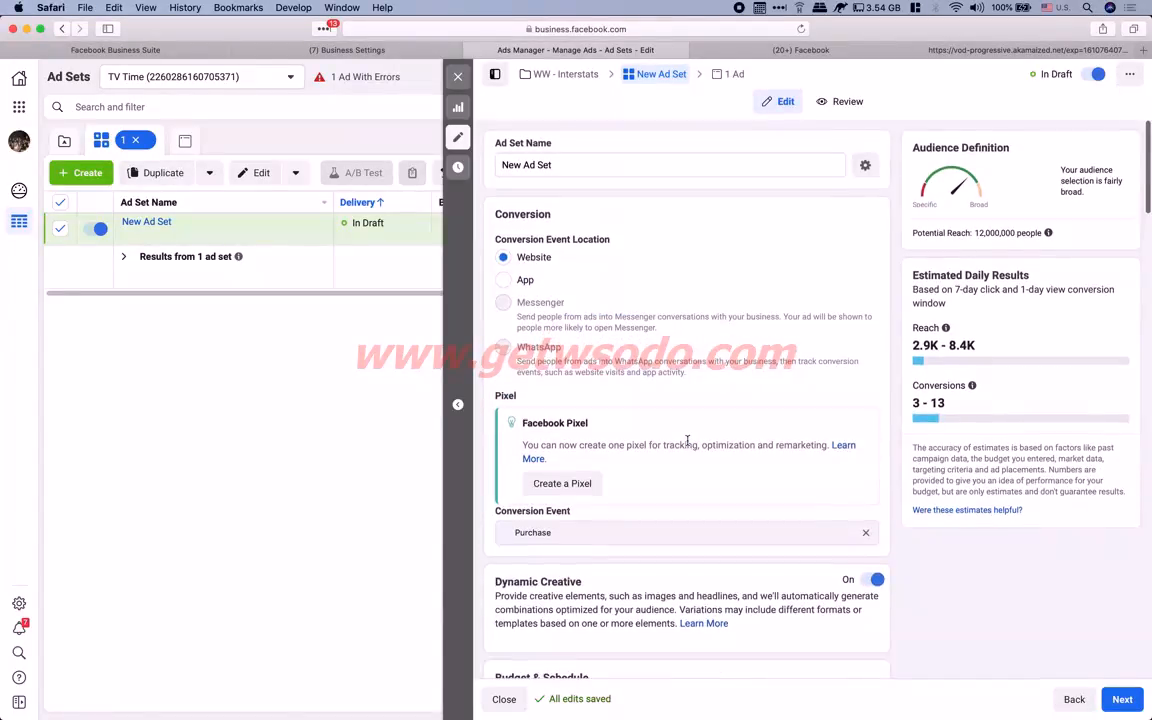
Rename 'New Ad Set' to 'WW - EN - DIY+Elec. Generator', fixing the 'Elc' typo, and continue
double_click(552, 164)
triple_click(557, 164)
text(W)
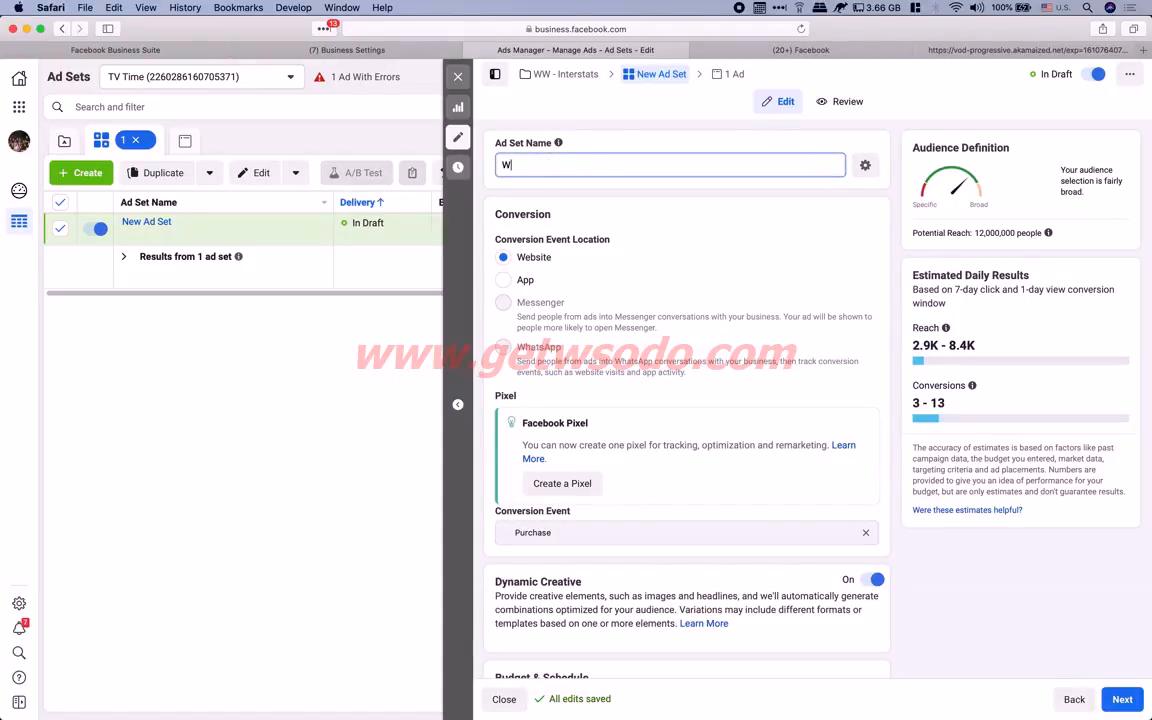
text(W - EN - DIY+Elc. )
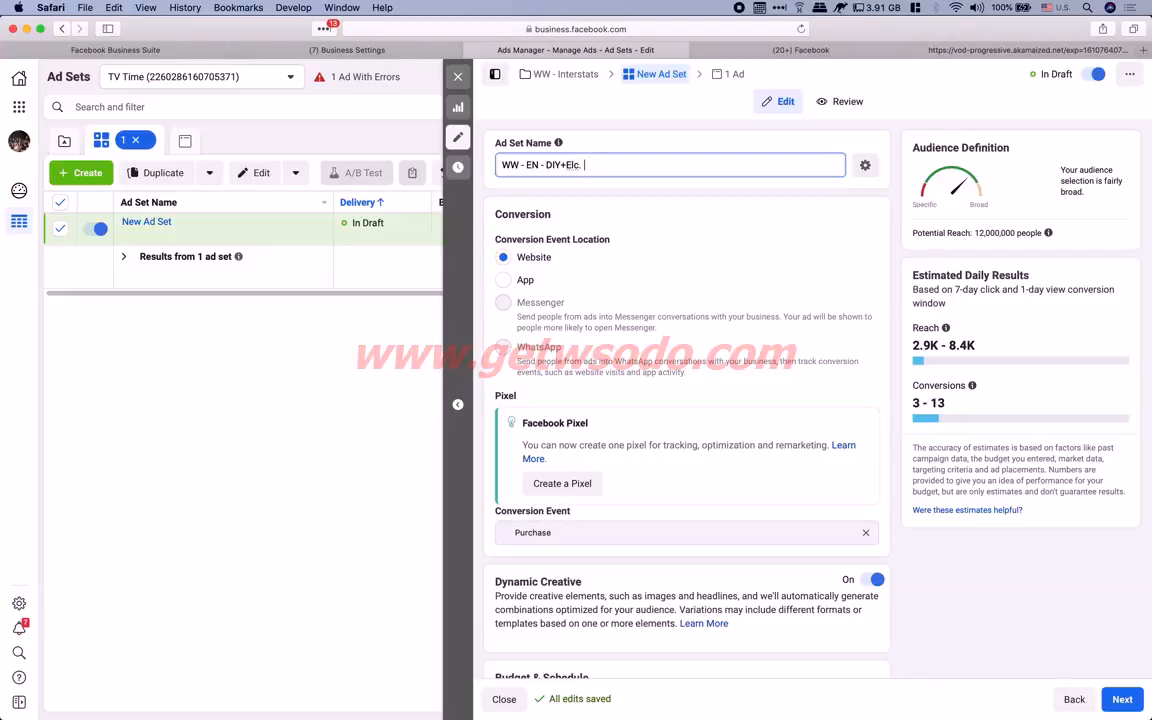
text(Generator)
click(573, 166)
text(e)
click(657, 165)
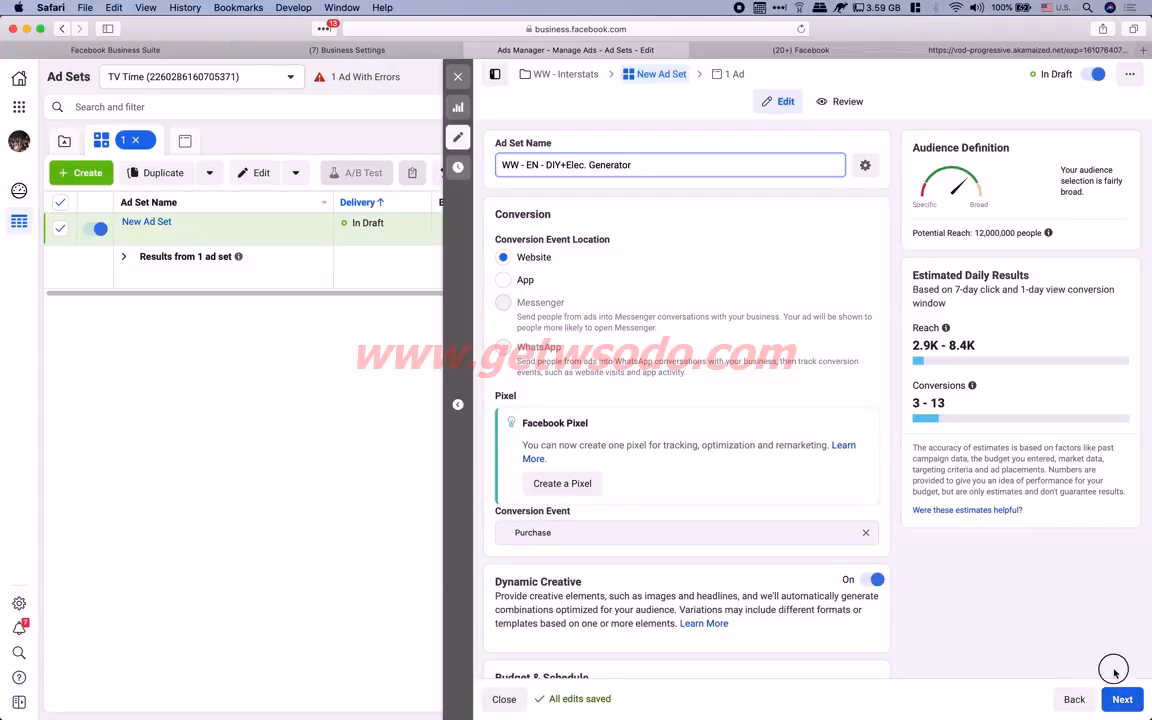
click(1120, 702)
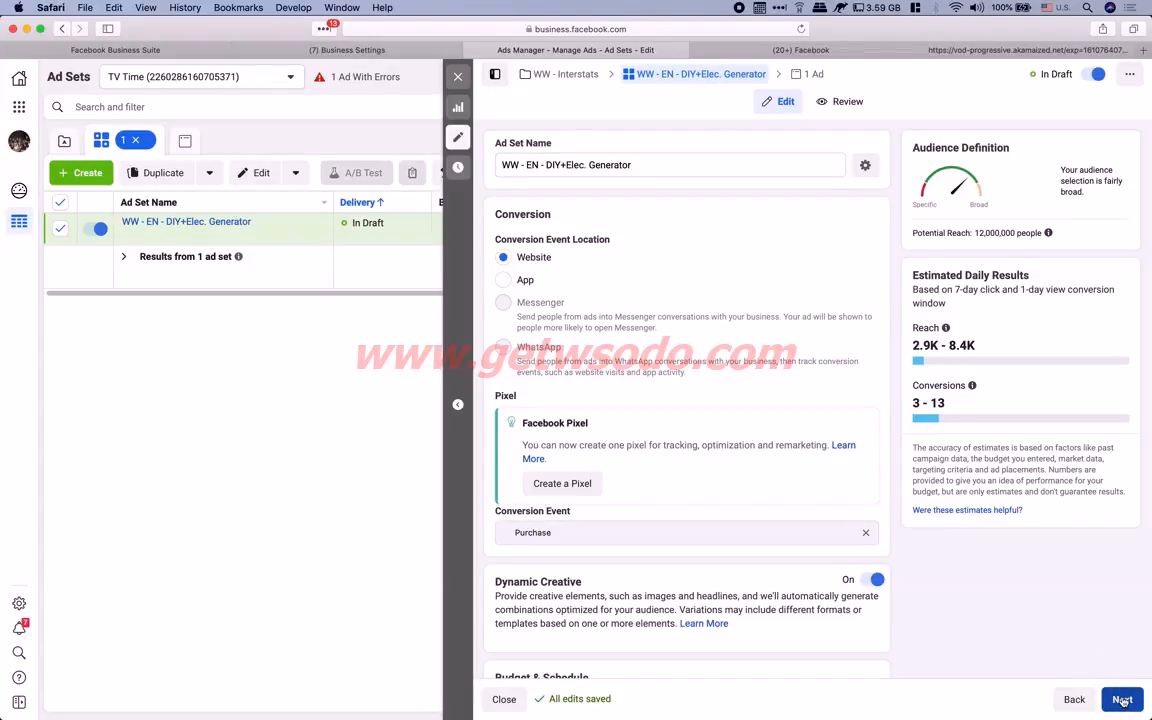
click(1122, 702)
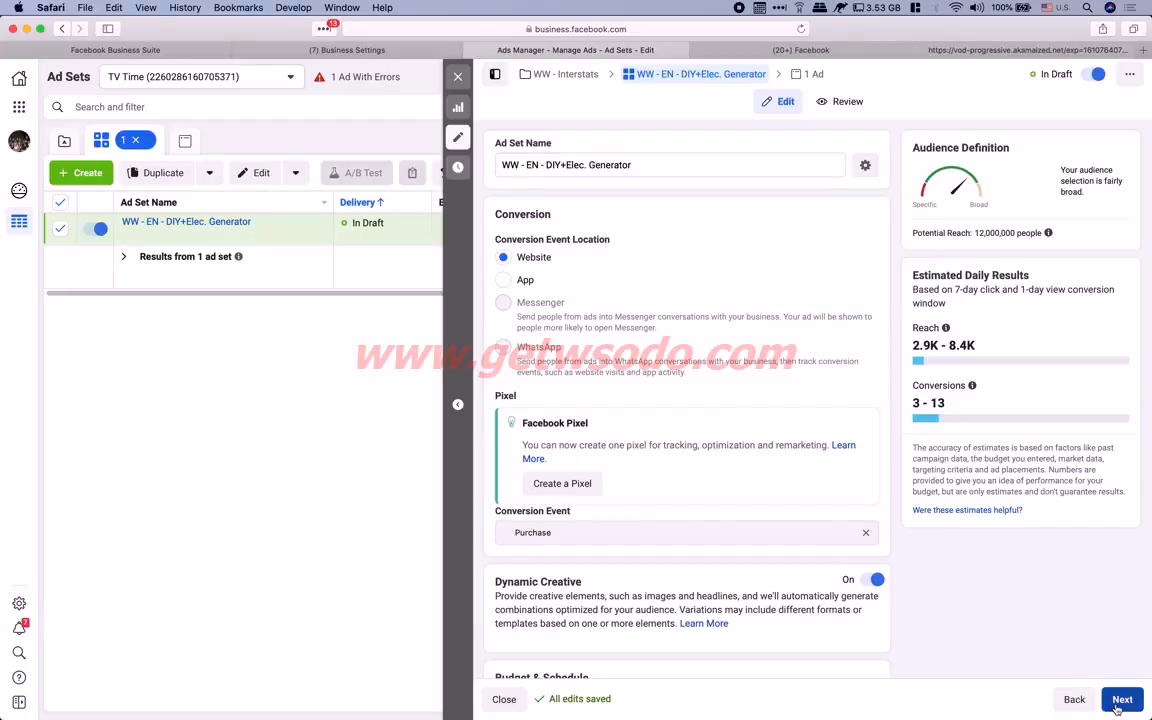